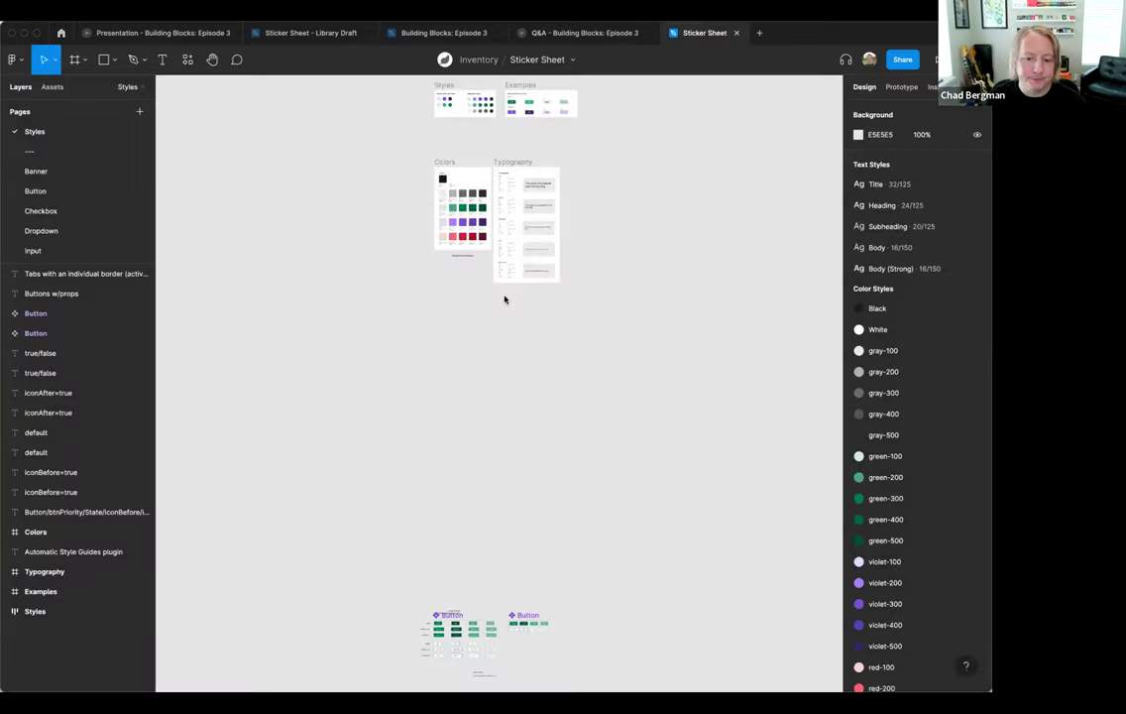
- Open the Original Sticker Sheet page and zoom in on its Button, Banner, Checkbox and Input sheet
scroll(501, 295, up, 5)
scroll(62, 197, down, 3)
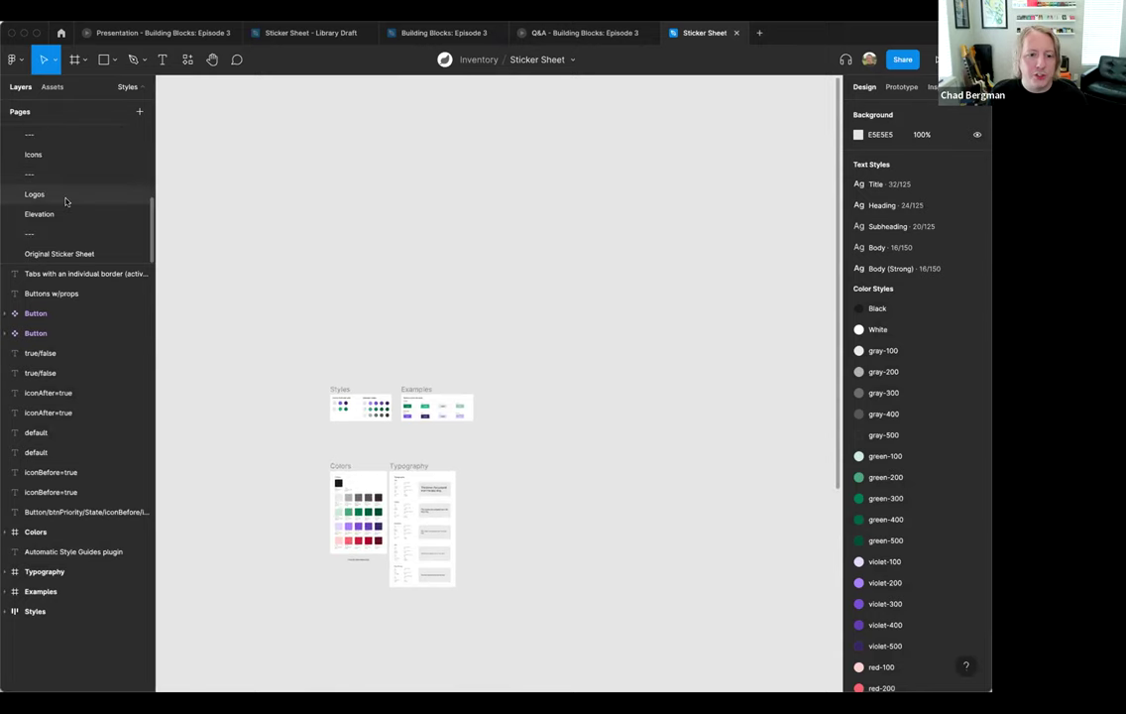
click(59, 253)
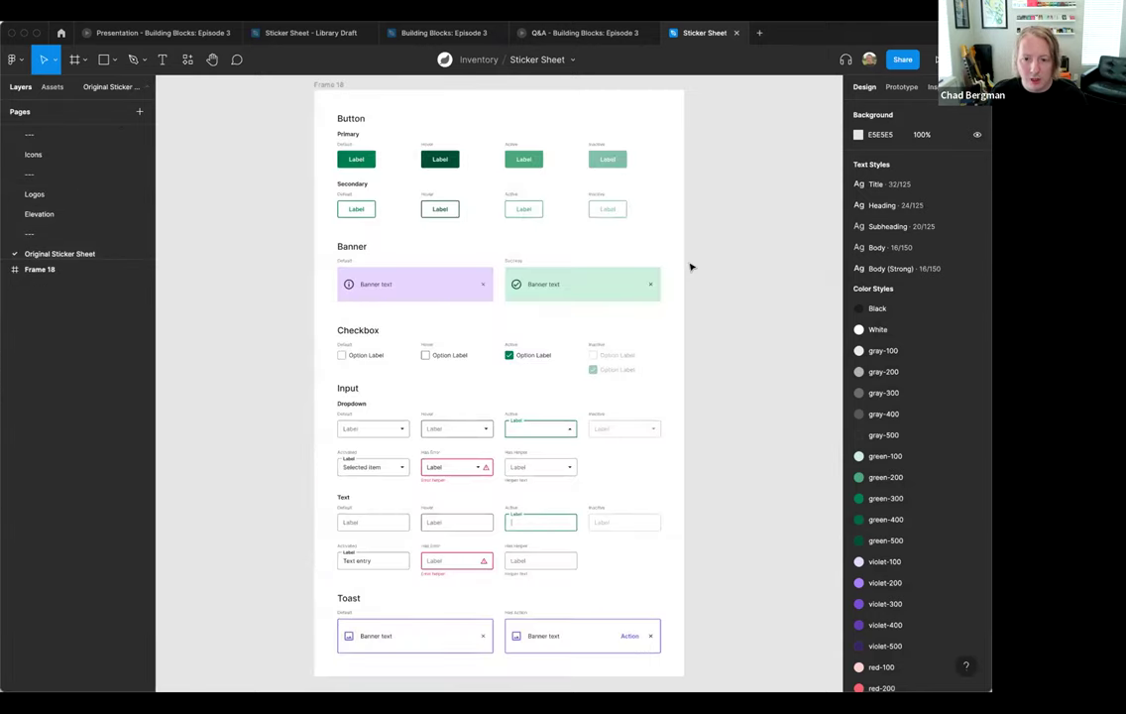
scroll(691, 266, up, 5)
scroll(691, 267, up, 2)
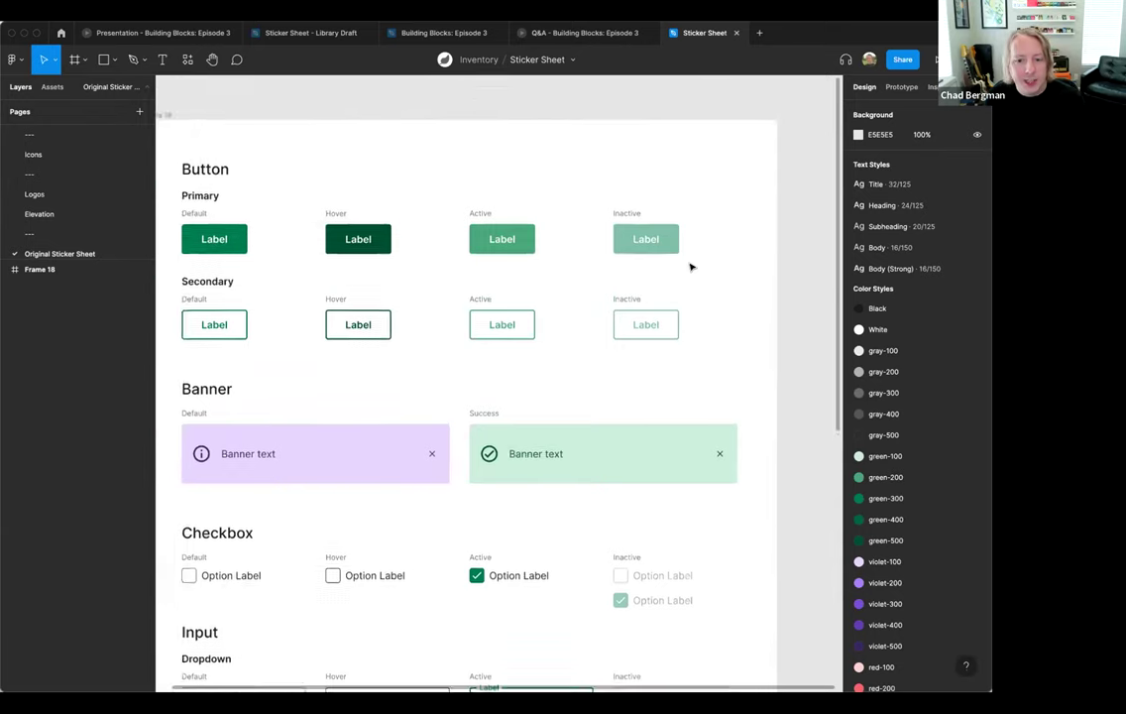
scroll(691, 266, up, 2)
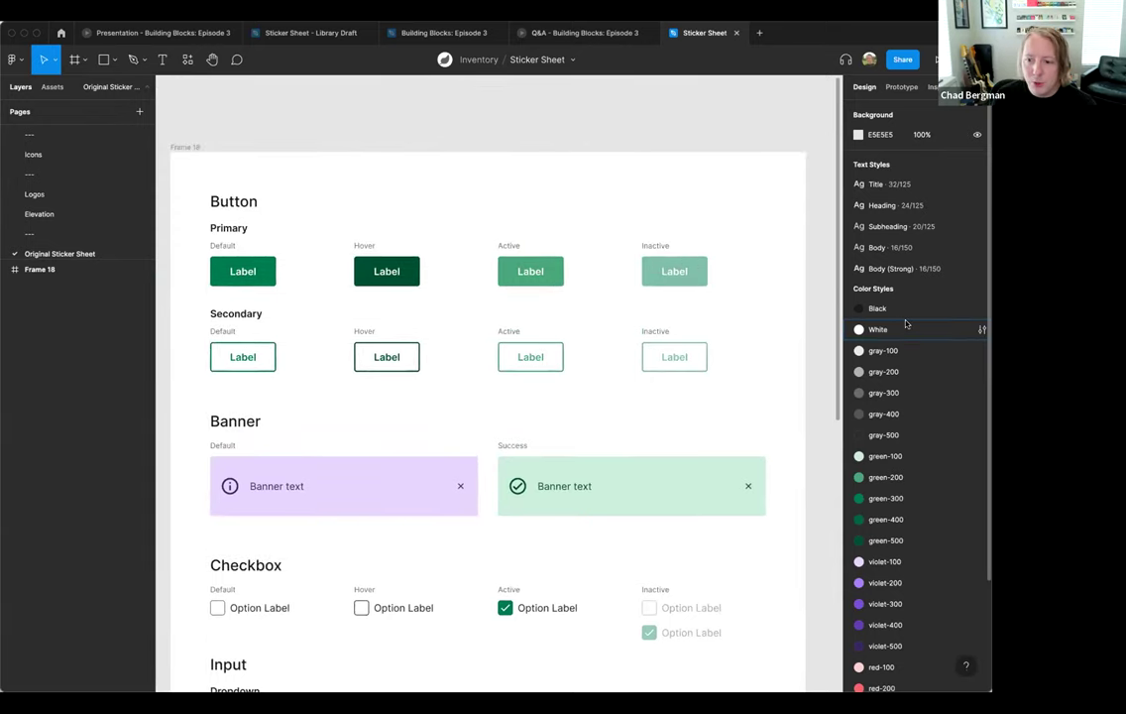
scroll(903, 319, down, 3)
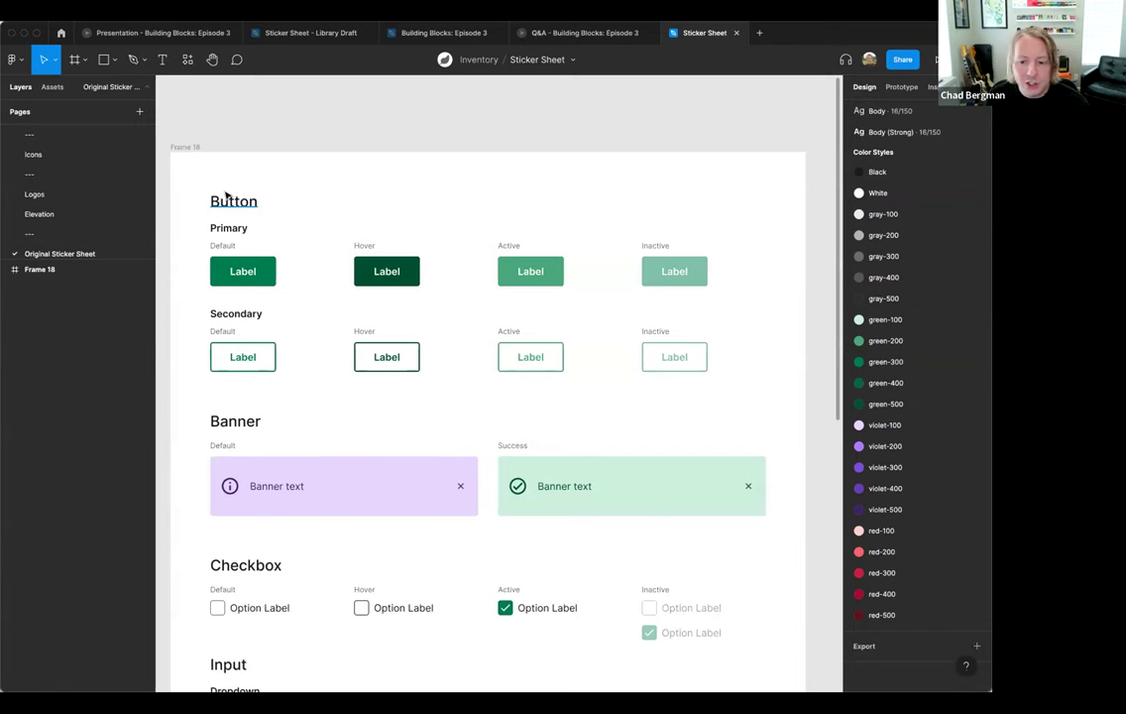
scroll(226, 195, down, 3)
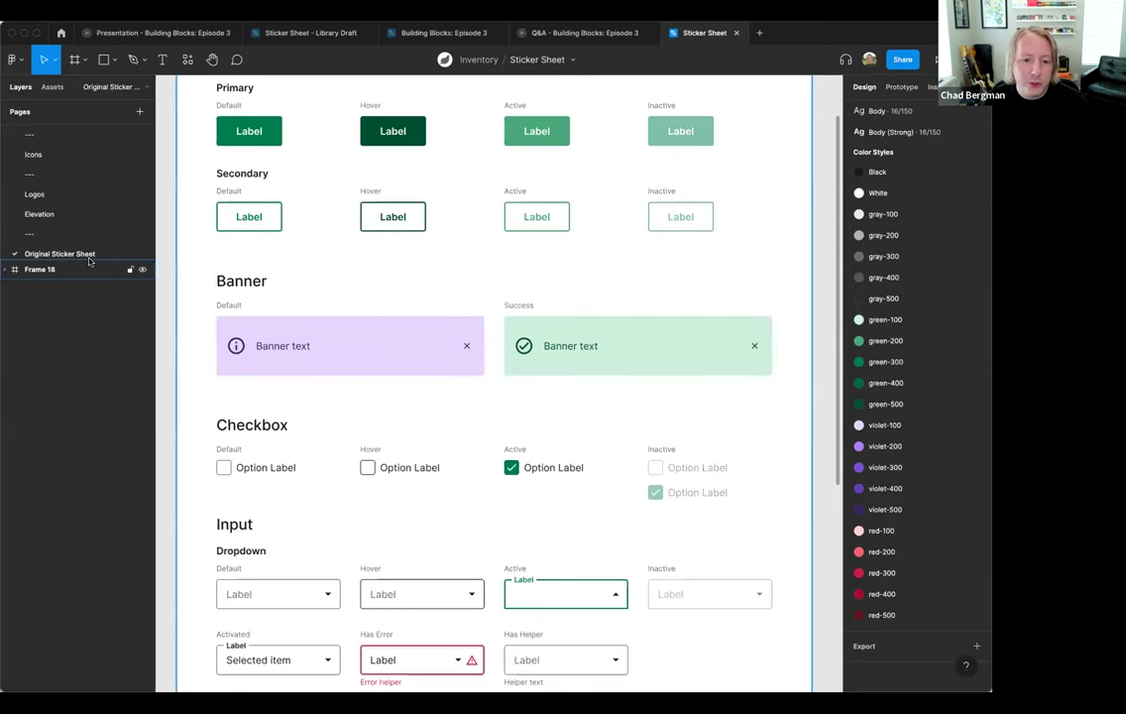
scroll(99, 282, up, 5)
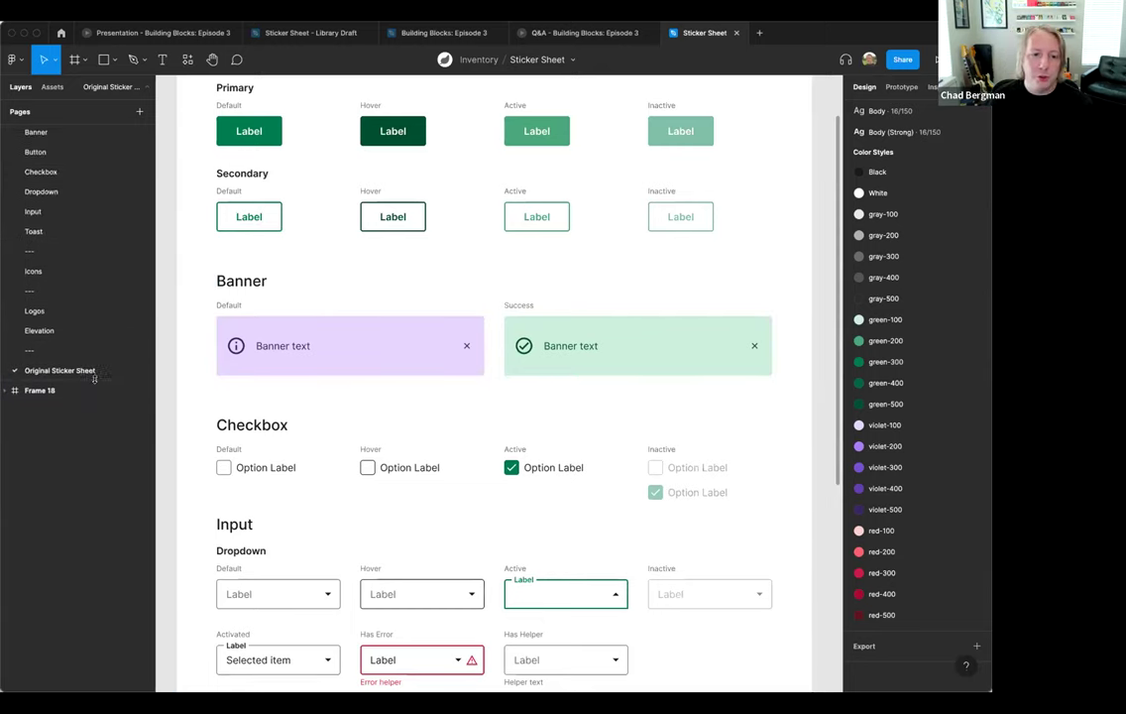
scroll(106, 298, up, 3)
scroll(342, 269, up, 4)
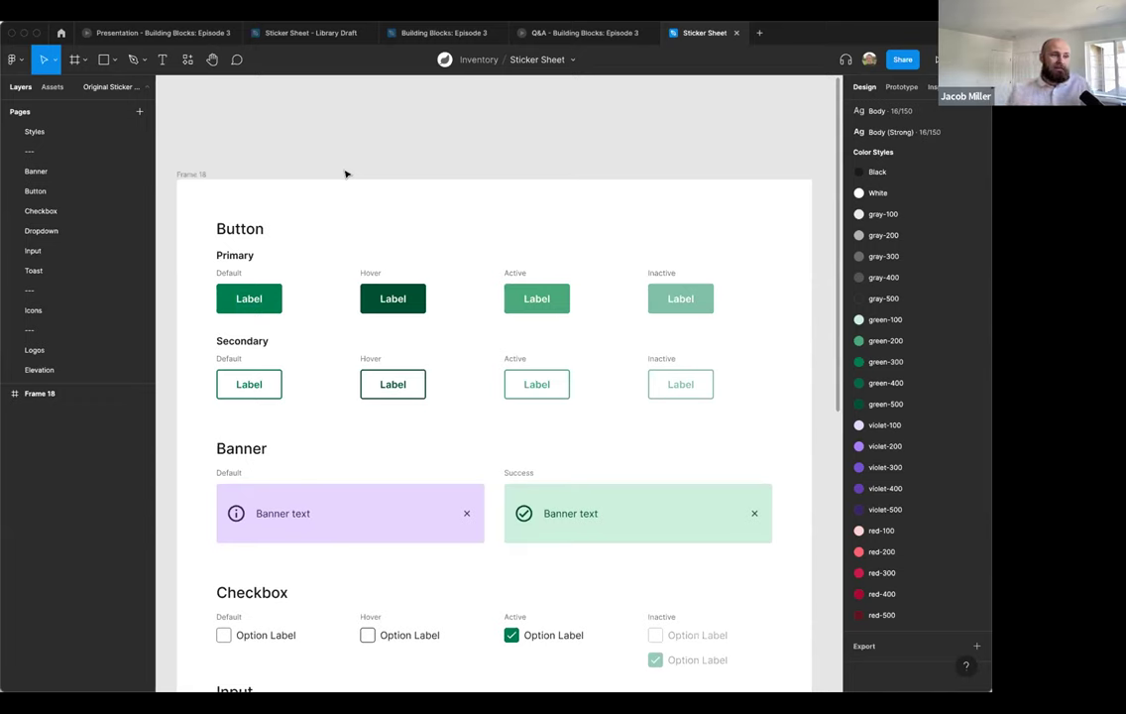
- Zoom out and switch to the Styles page
key(minus)
scroll(346, 175, up, 5)
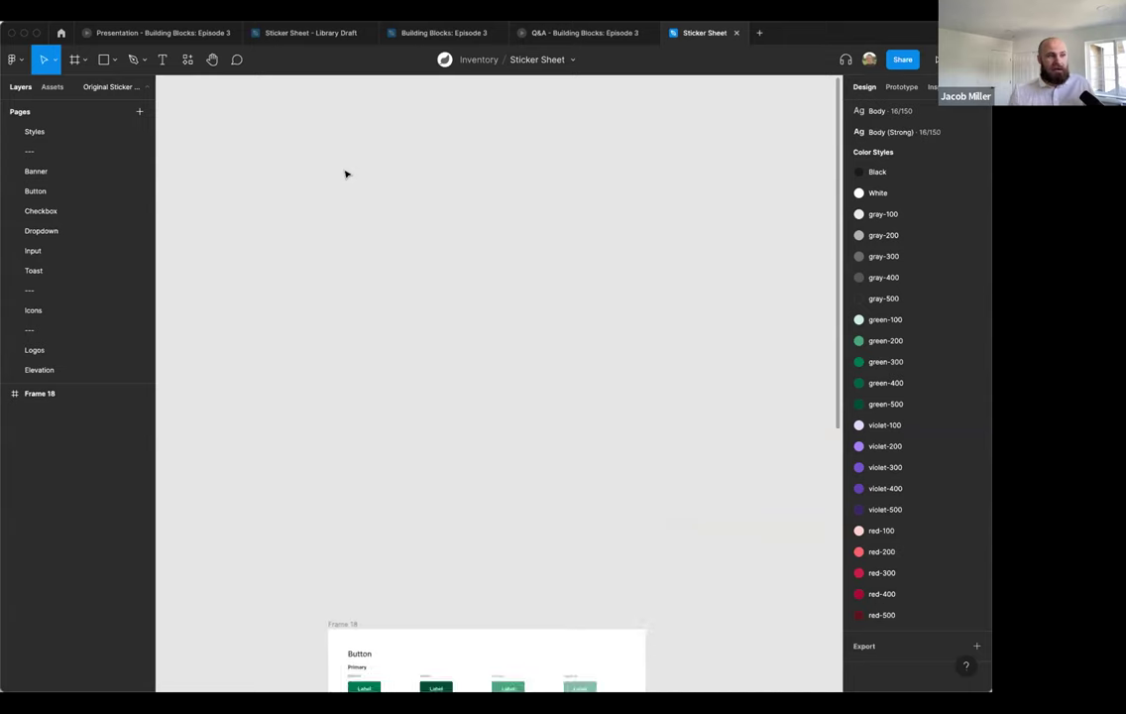
scroll(346, 175, down, 3)
key(Page_Down)
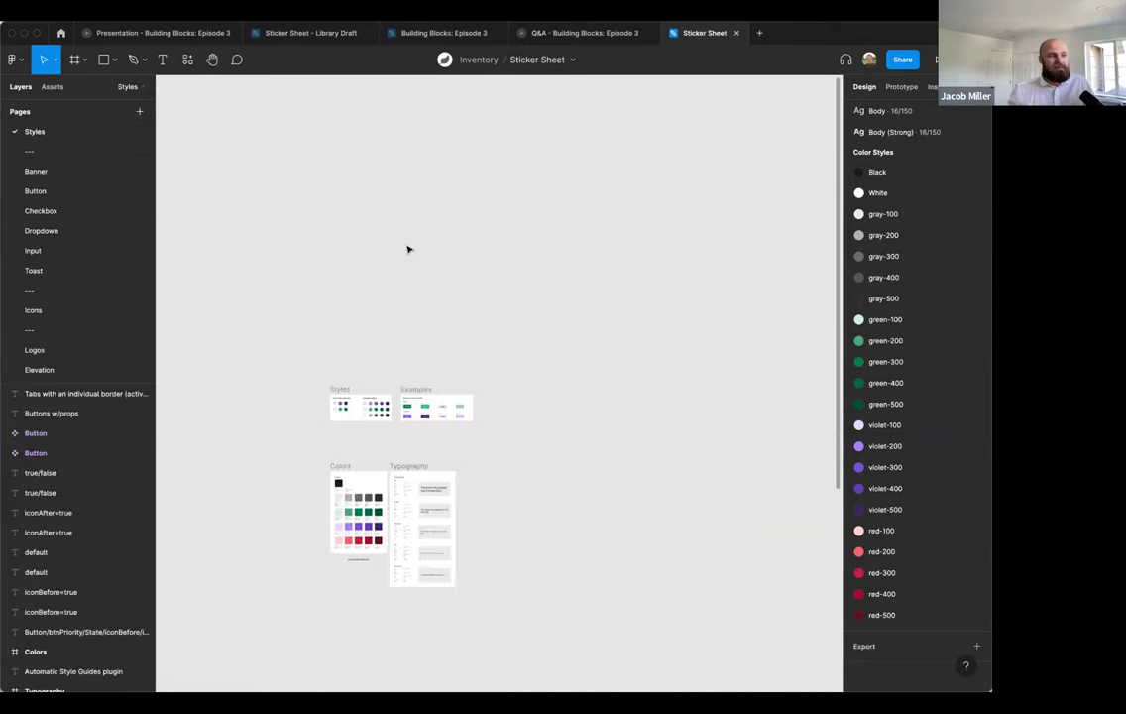
- Zoom in on the frame comparing 'Colors from last time' with 'Updated ramps'
key(plus)
key(plus)
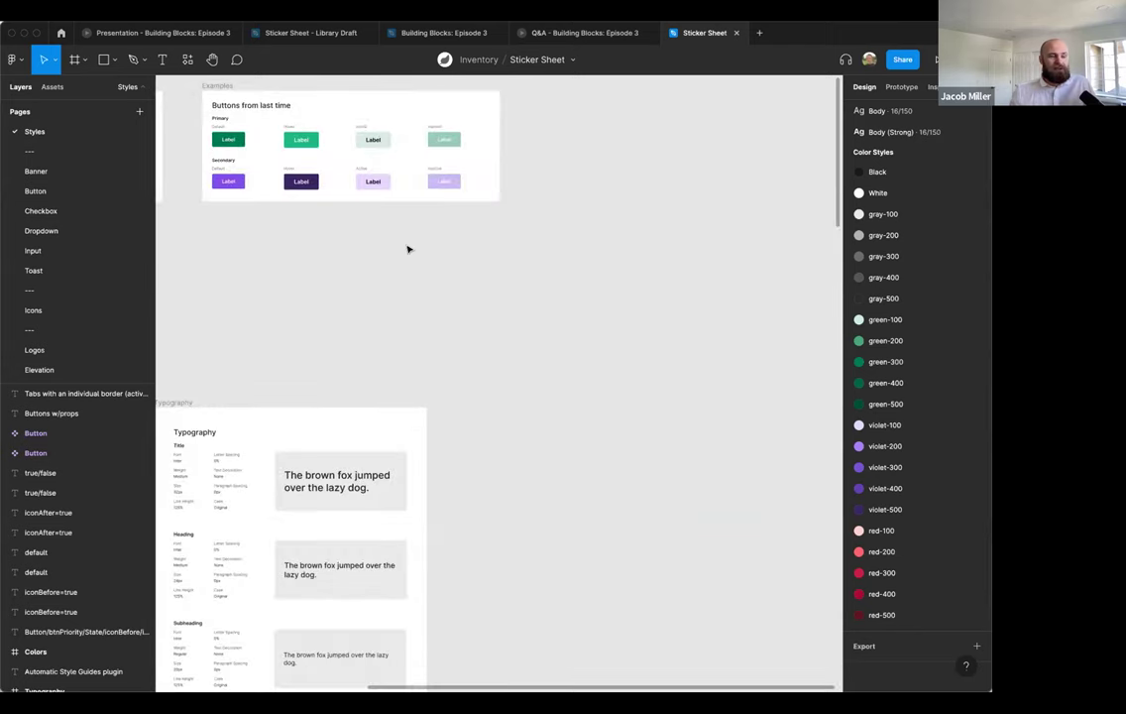
scroll(407, 249, left, 5)
scroll(407, 249, up, 2)
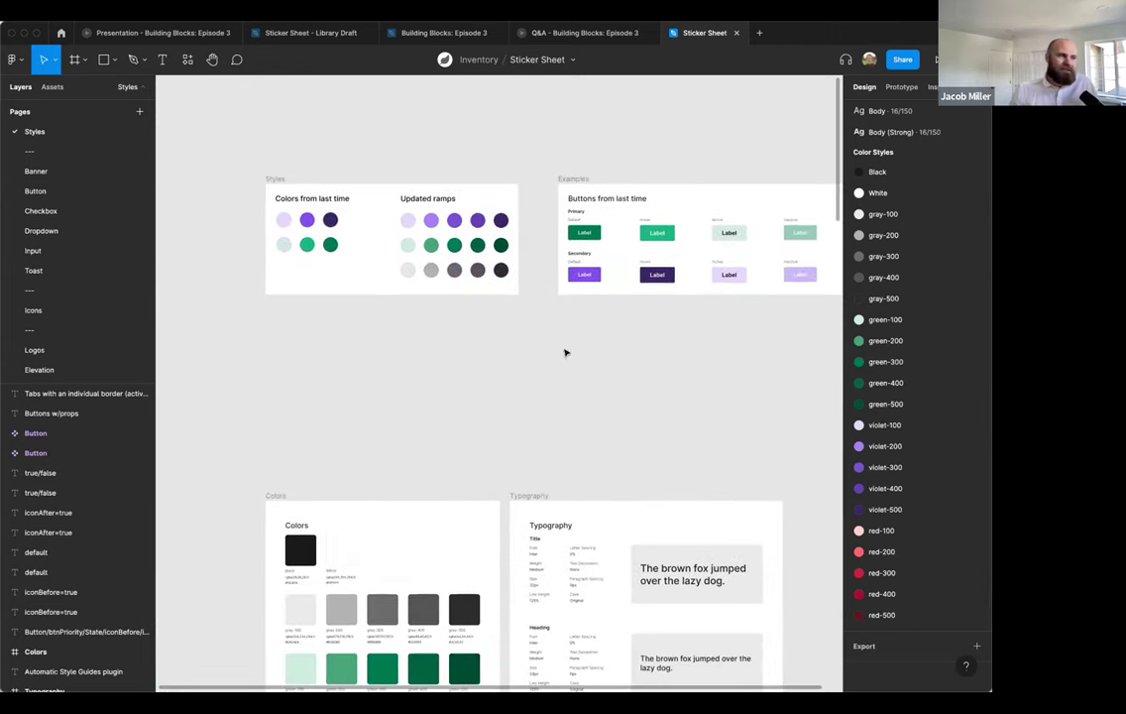
key(shift+n)
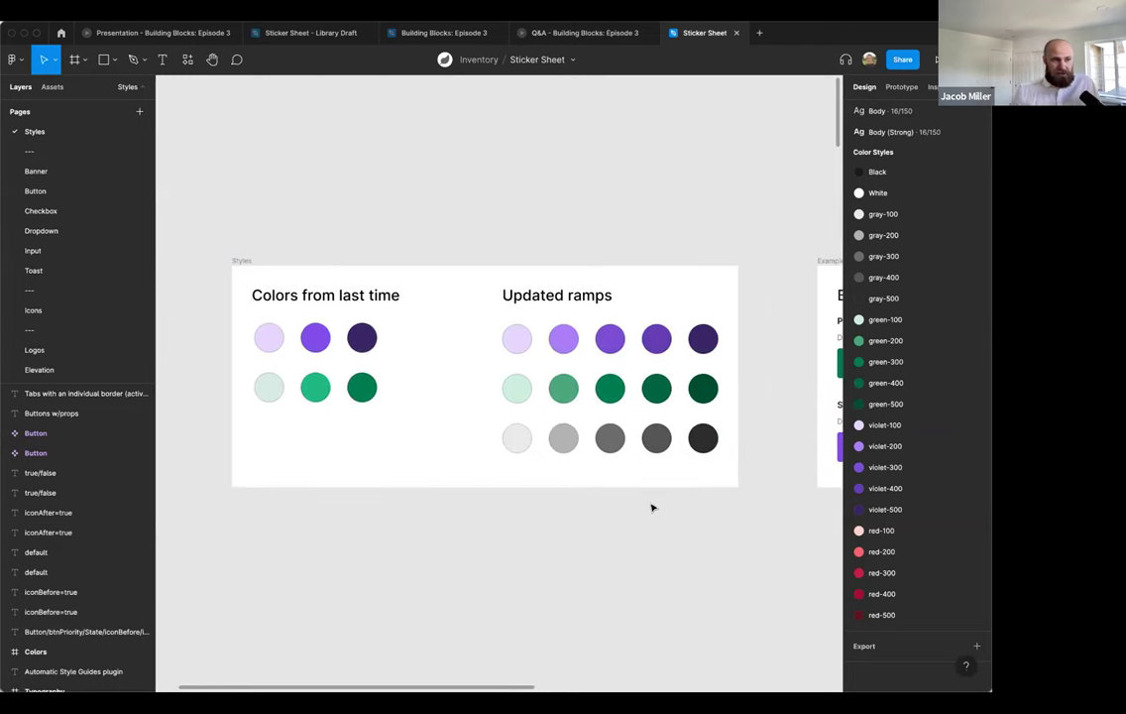
scroll(651, 507, right, 3)
scroll(634, 541, down, 1)
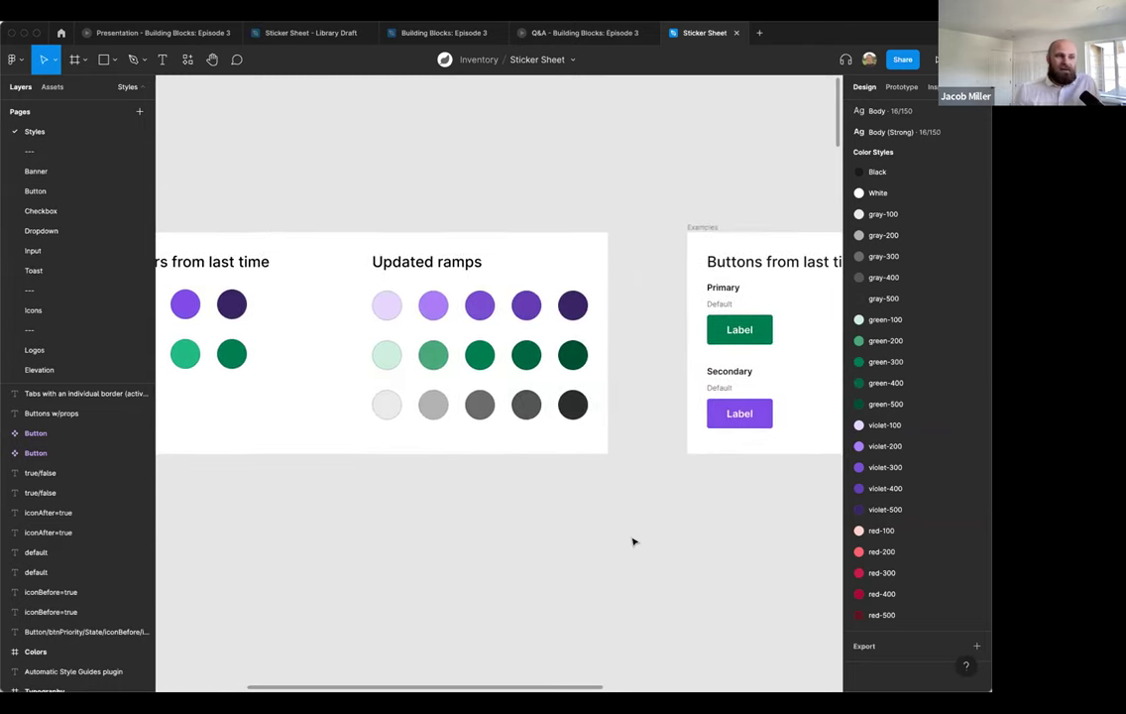
scroll(639, 570, down, 2)
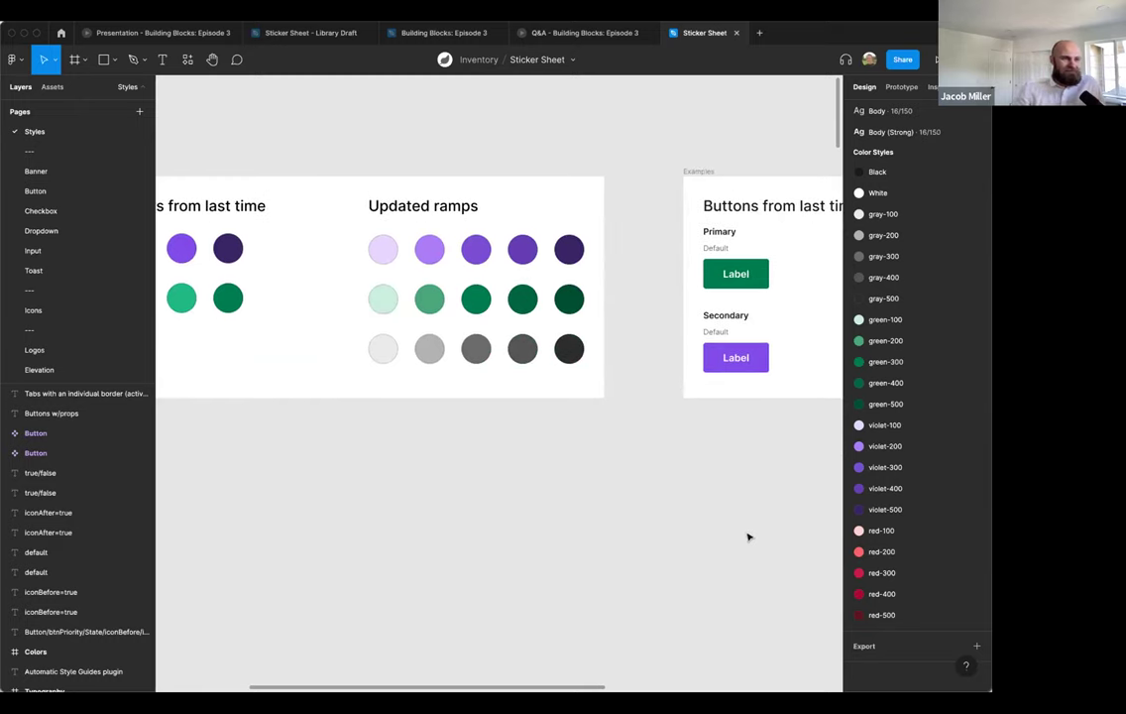
- Open the Button page and inspect the Button component set
click(45, 189)
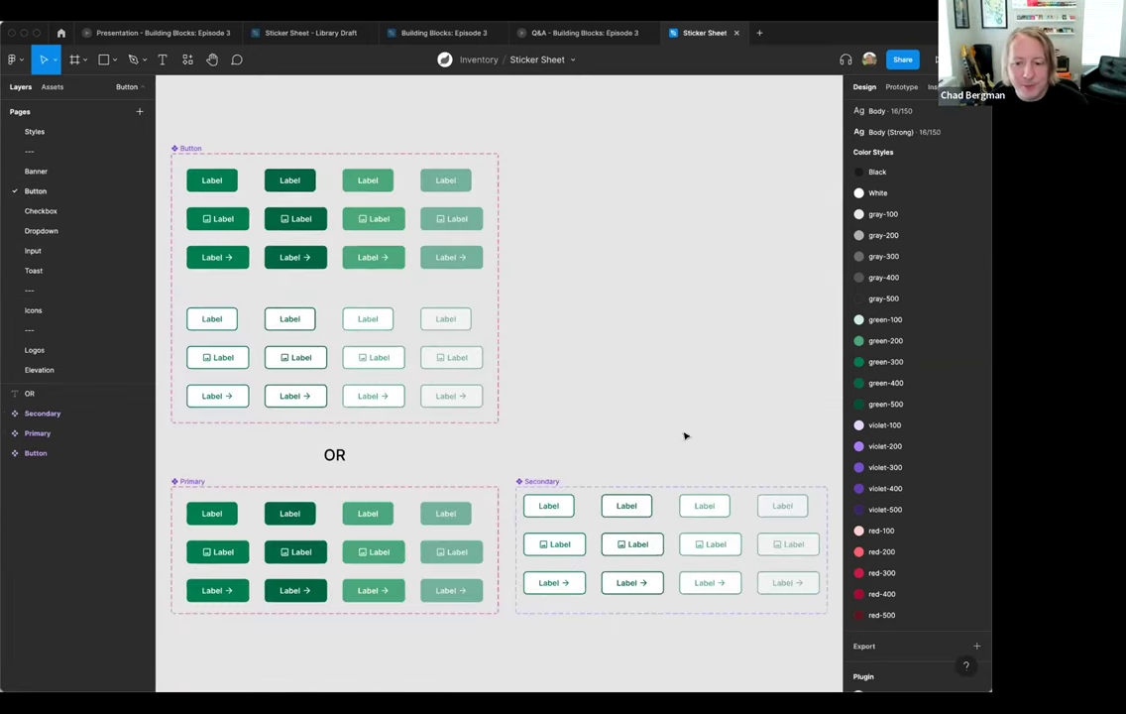
scroll(634, 342, down, 3)
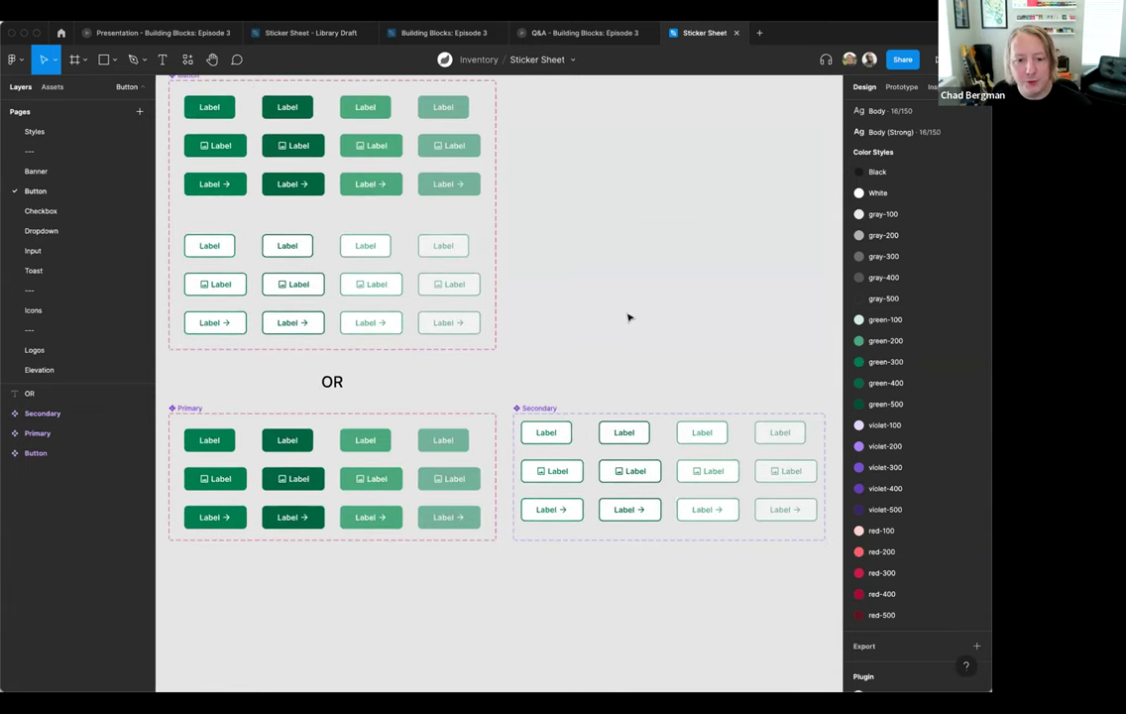
scroll(628, 317, up, 1)
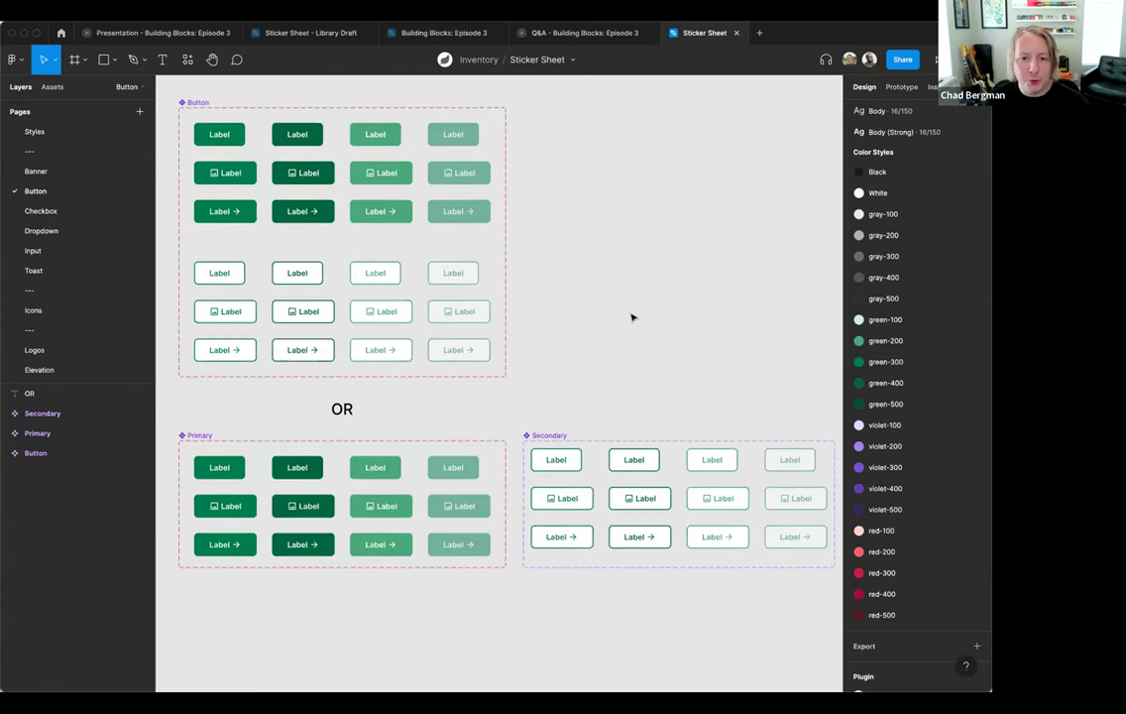
click(196, 104)
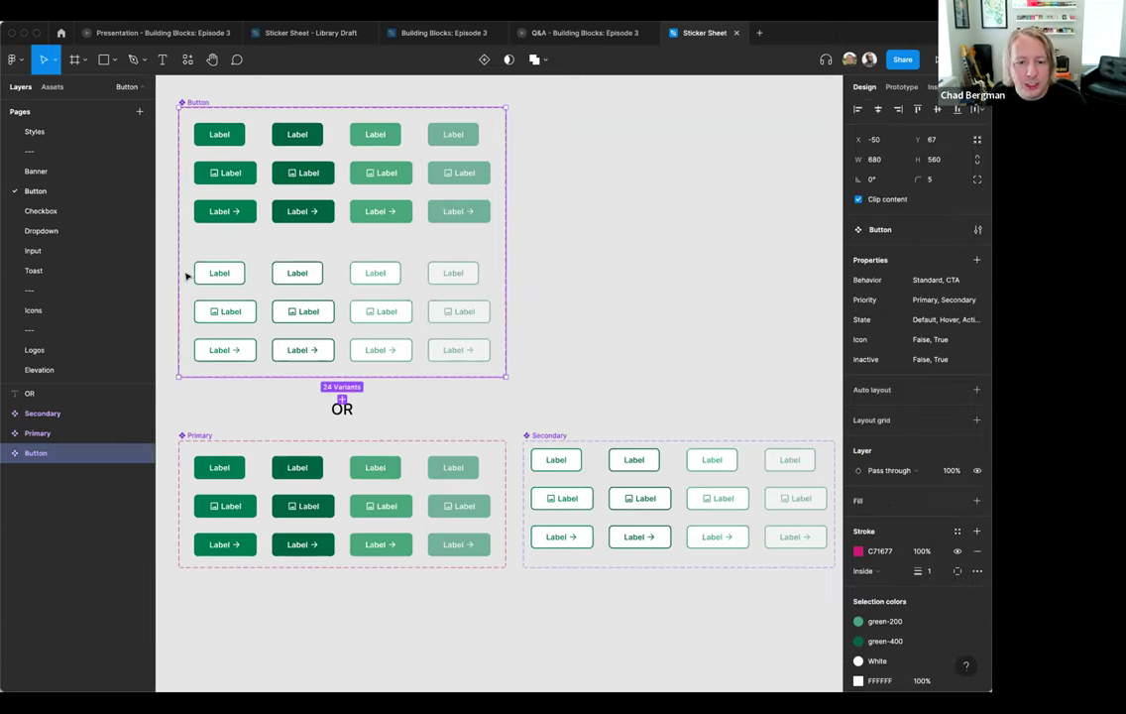
click(759, 308)
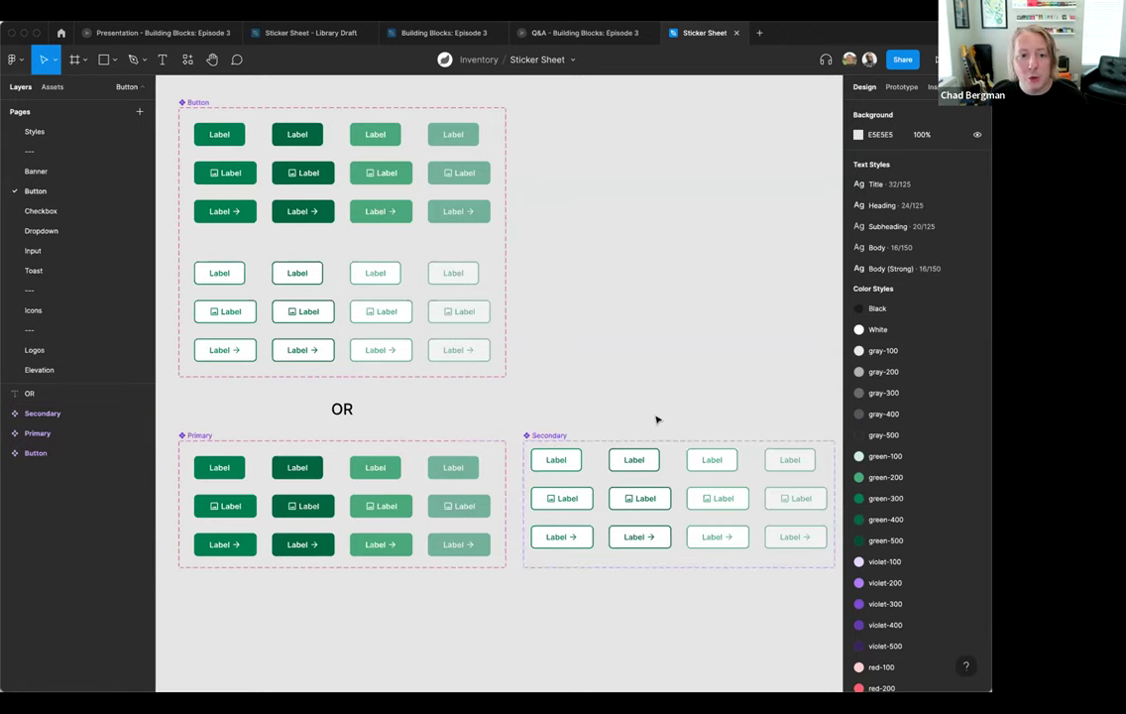
- Show the file's local components in the Assets panel
scroll(659, 387, down, 3)
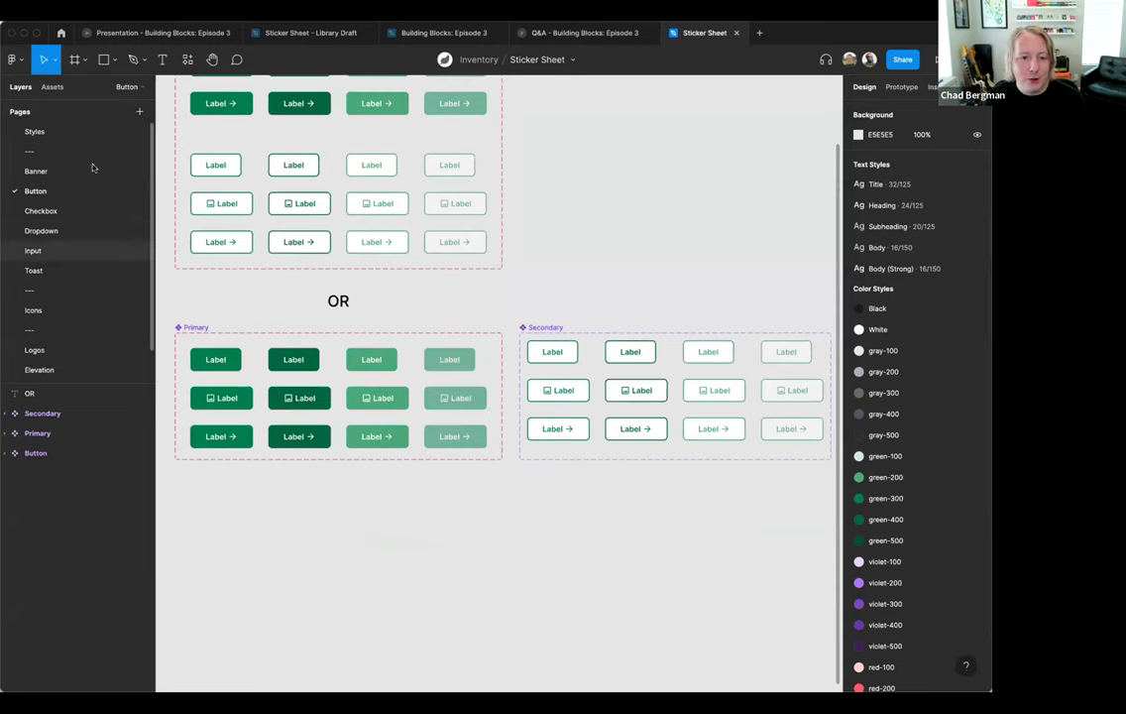
click(60, 89)
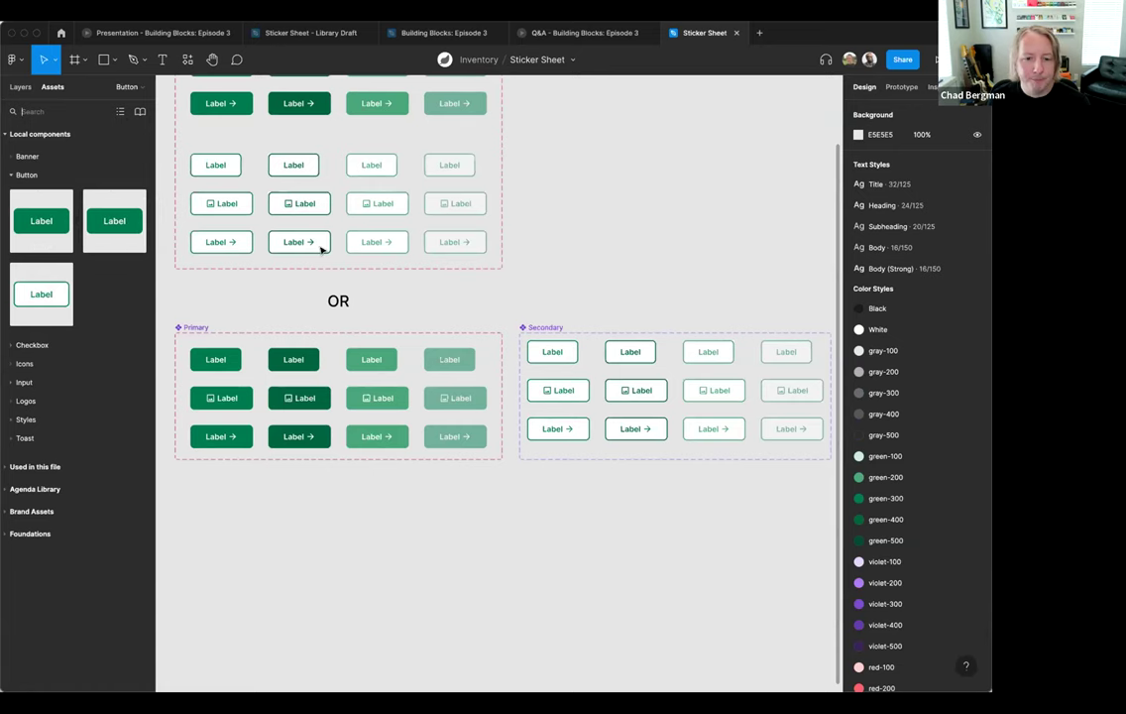
scroll(319, 239, up, 5)
scroll(319, 239, left, 1)
- Place a Button instance and toggle its priority between Secondary and Primary
click(220, 219)
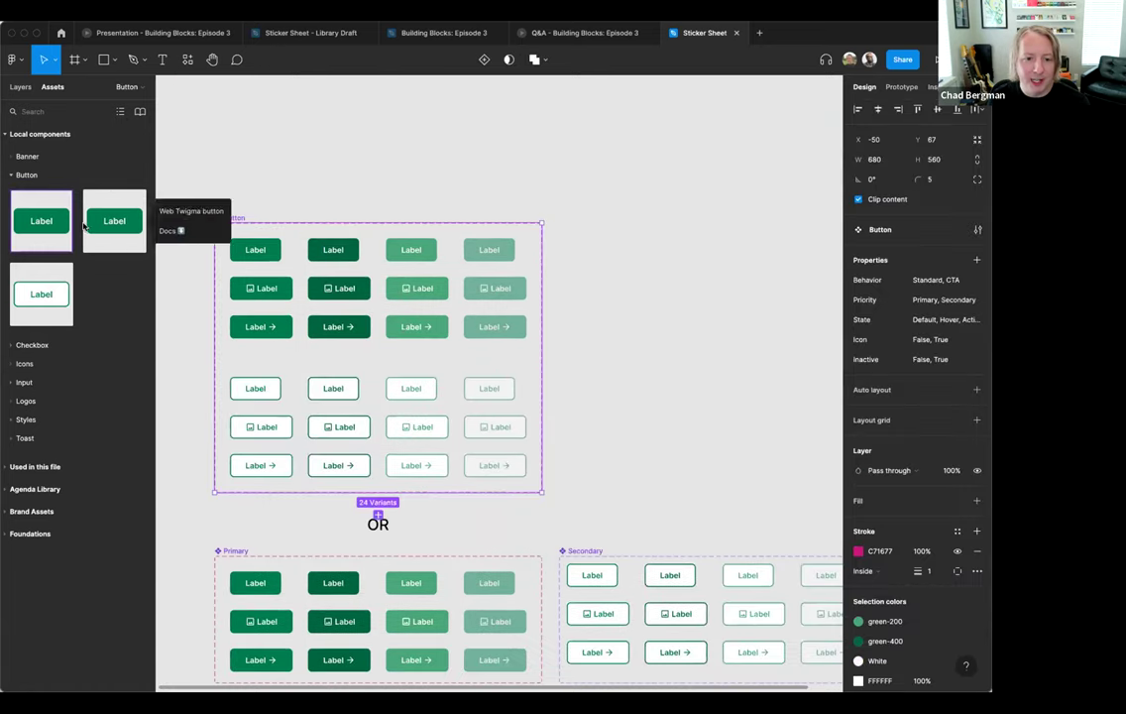
drag(33, 222, 682, 153)
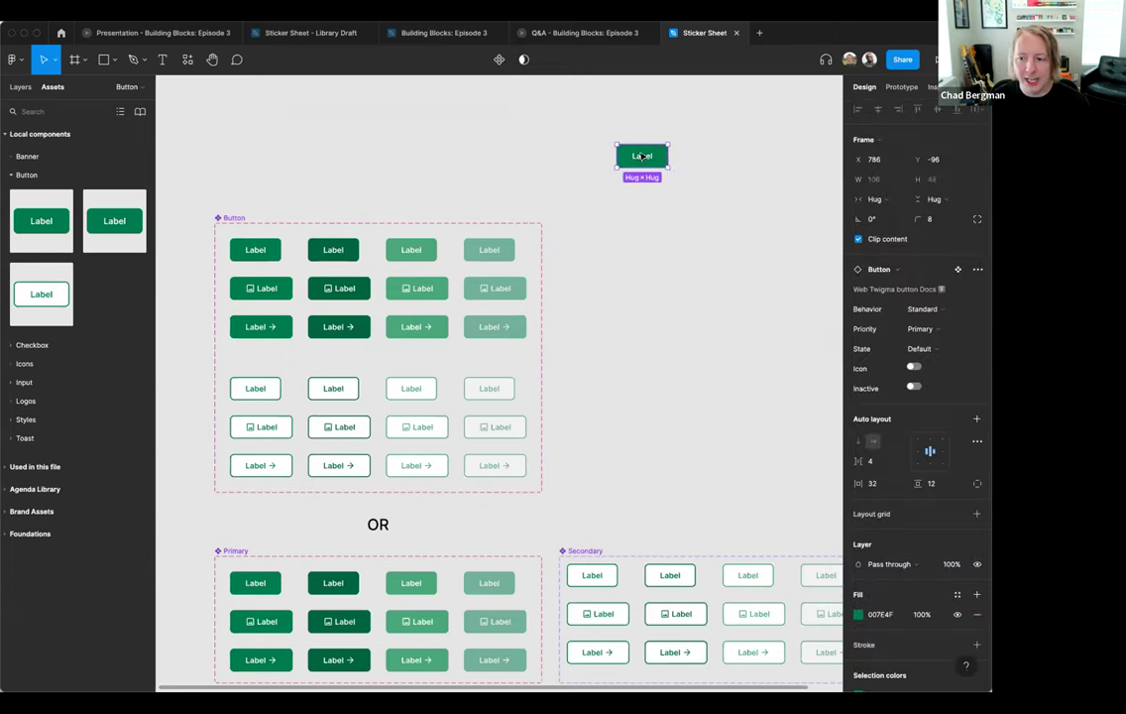
click(924, 328)
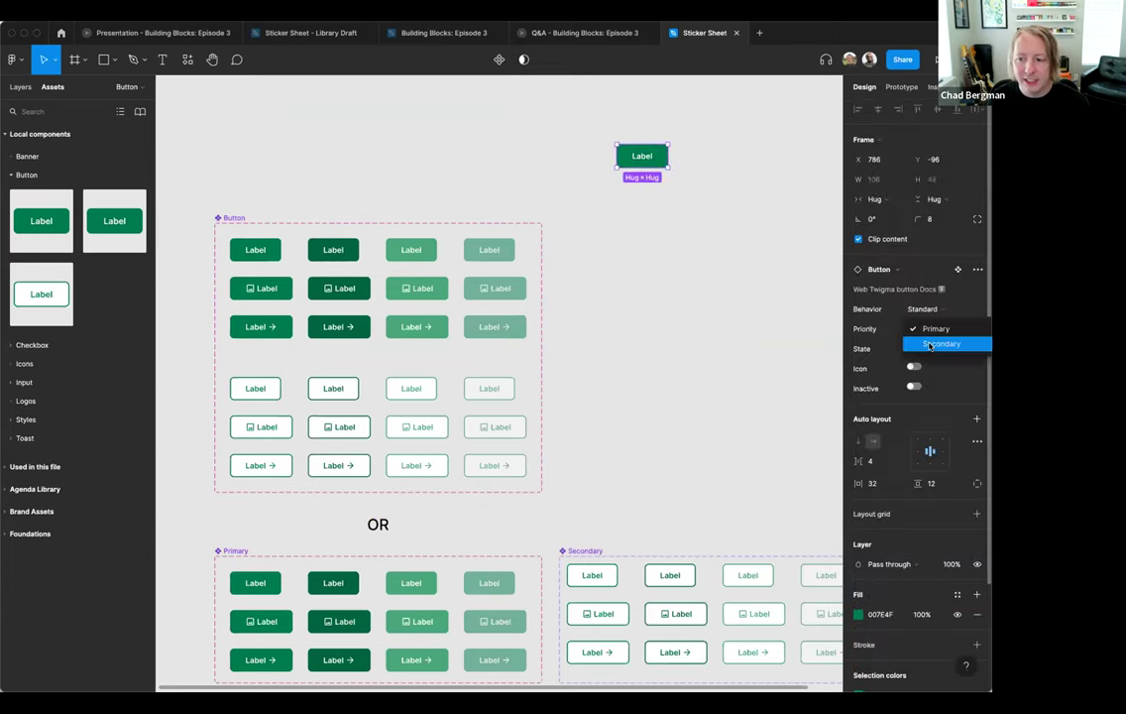
click(941, 342)
click(928, 329)
click(936, 313)
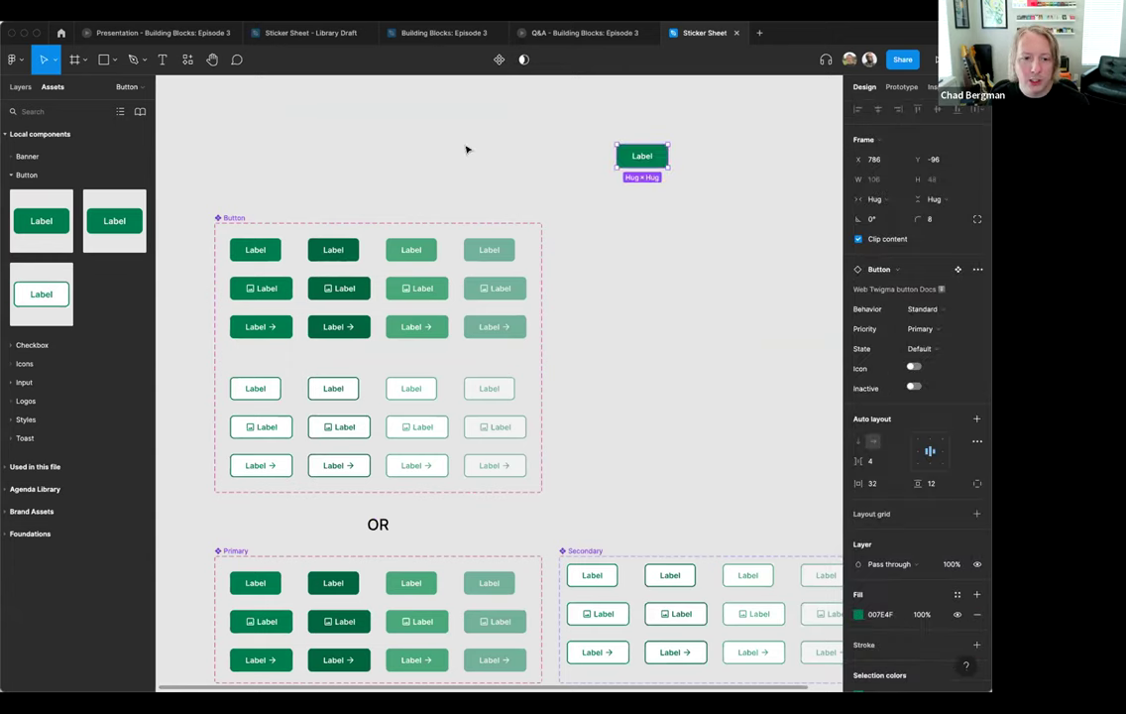
click(426, 159)
- Delete the Button component set and the standalone Label button
click(227, 219)
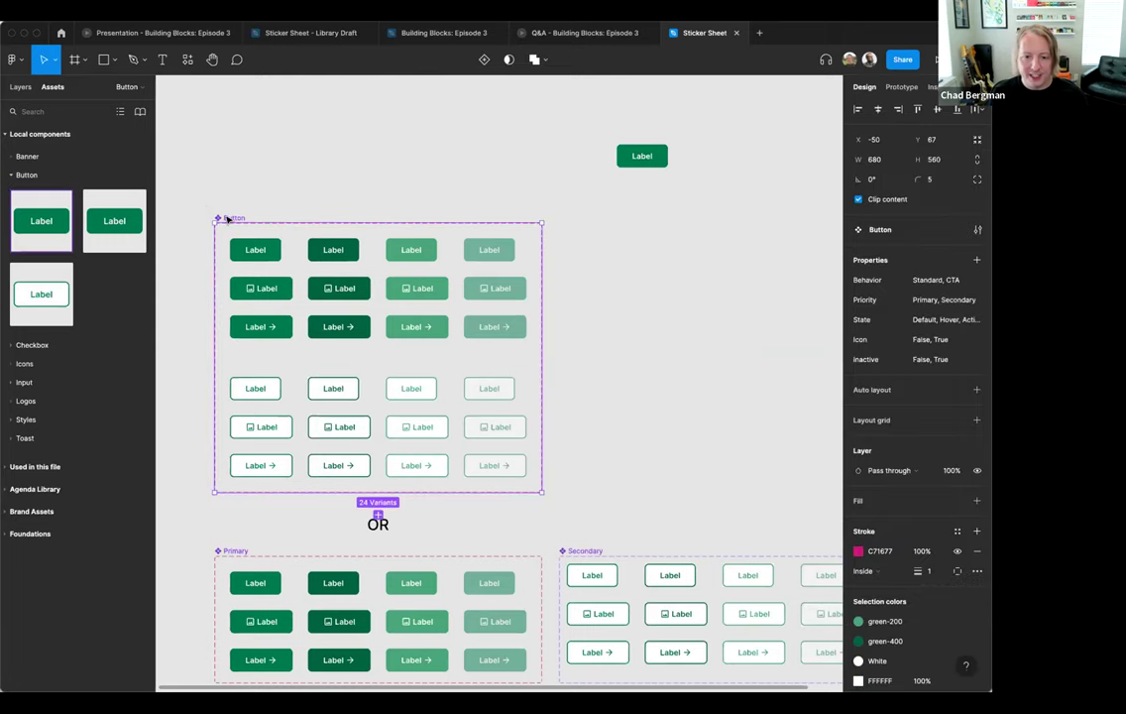
key(Delete)
click(650, 160)
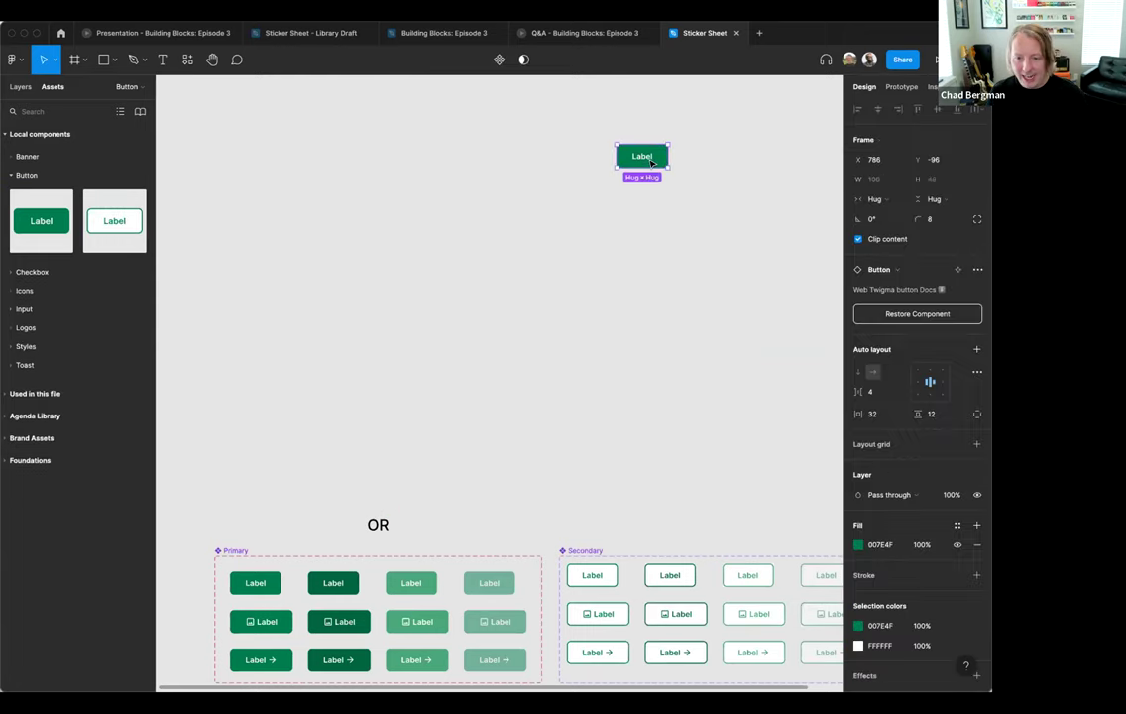
key(Delete)
scroll(410, 213, down, 5)
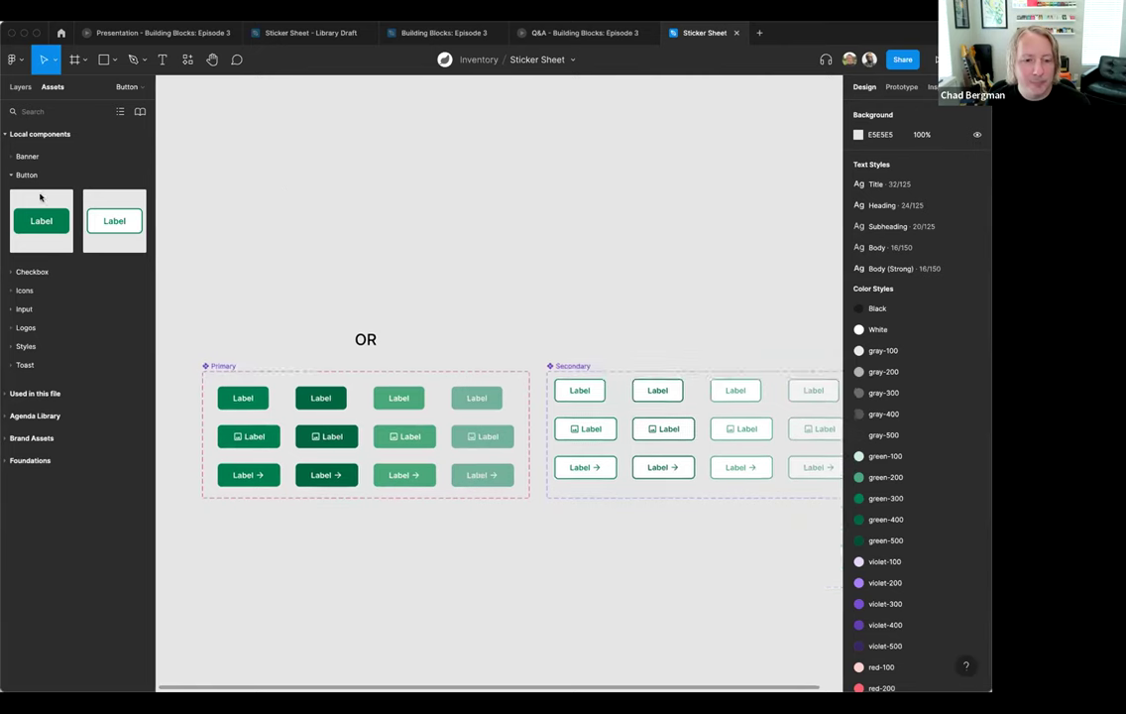
- Add green and white Label buttons, delete them, then undo to restore the combined set
drag(30, 219, 595, 161)
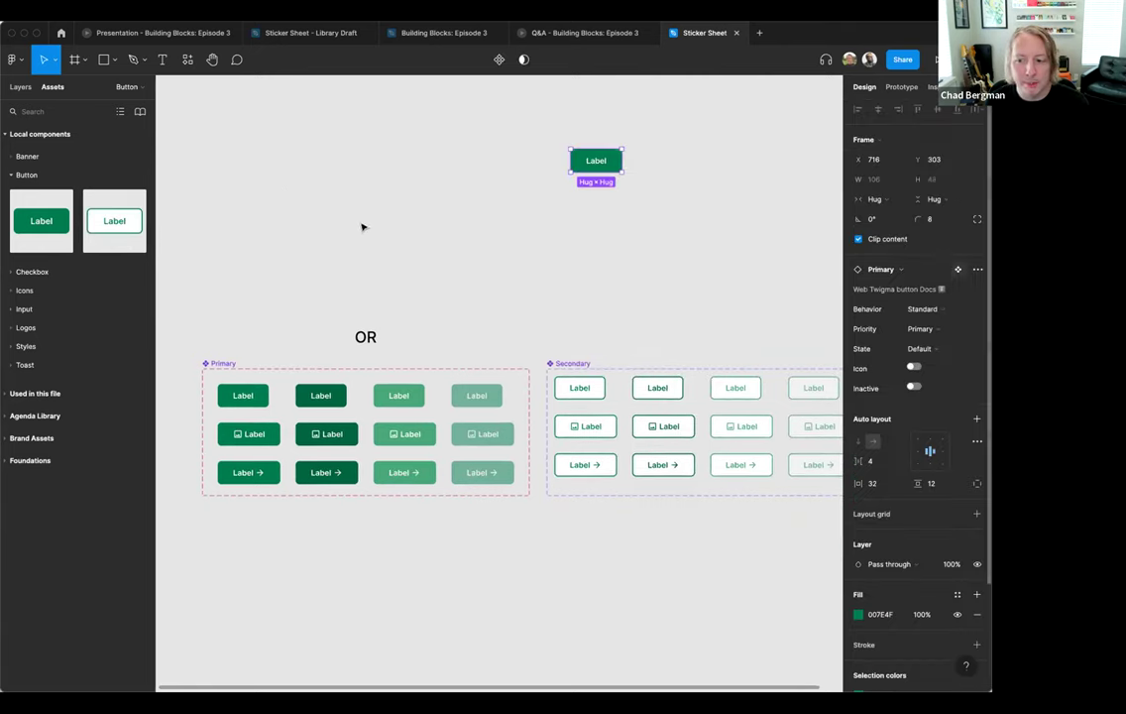
drag(104, 203, 451, 221)
click(747, 277)
drag(746, 276, 347, 116)
key(Delete)
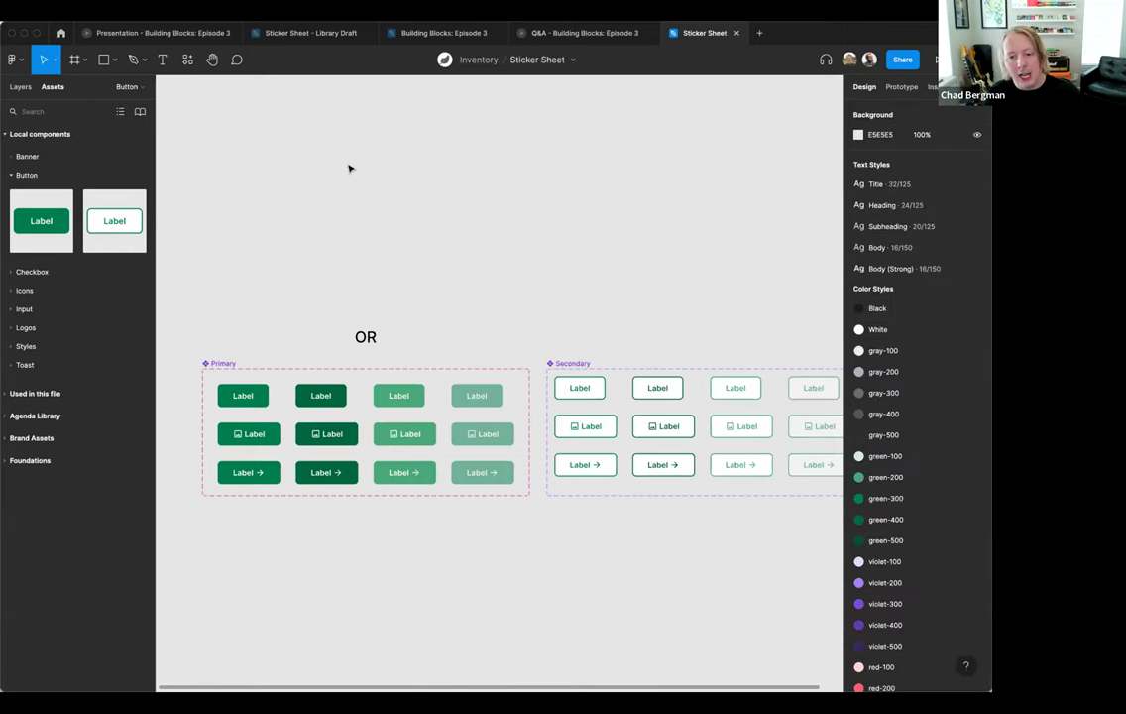
key(ctrl+z)
key(ctrl+shift+z)
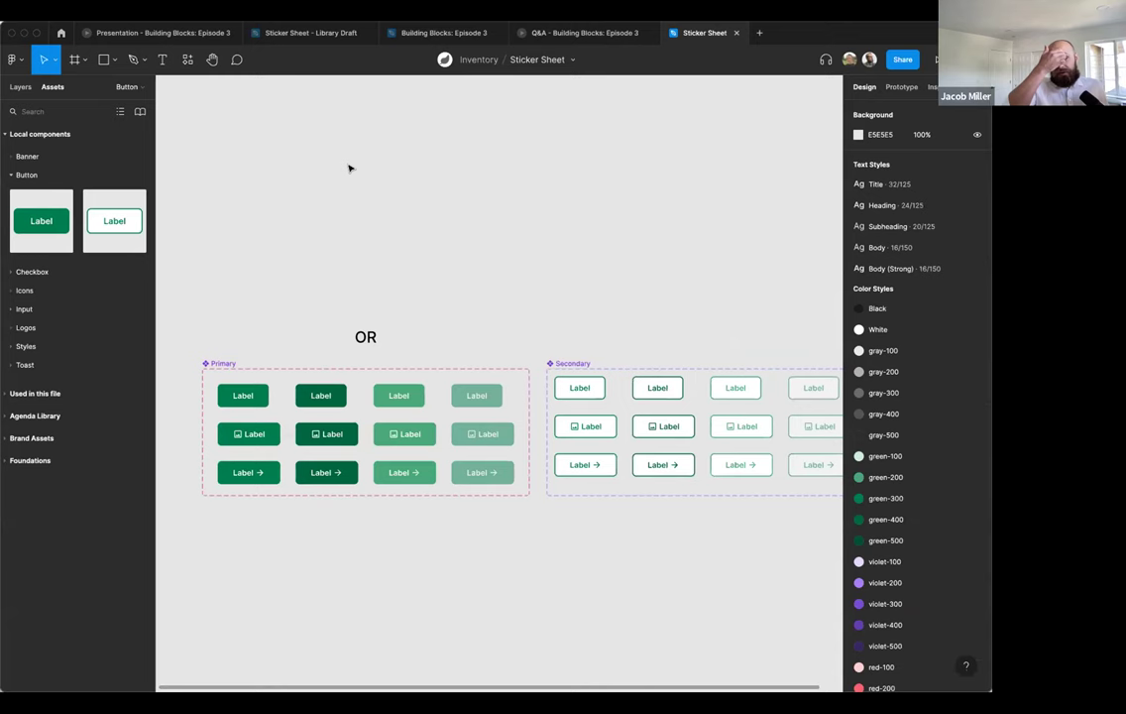
key(ctrl+z)
click(564, 208)
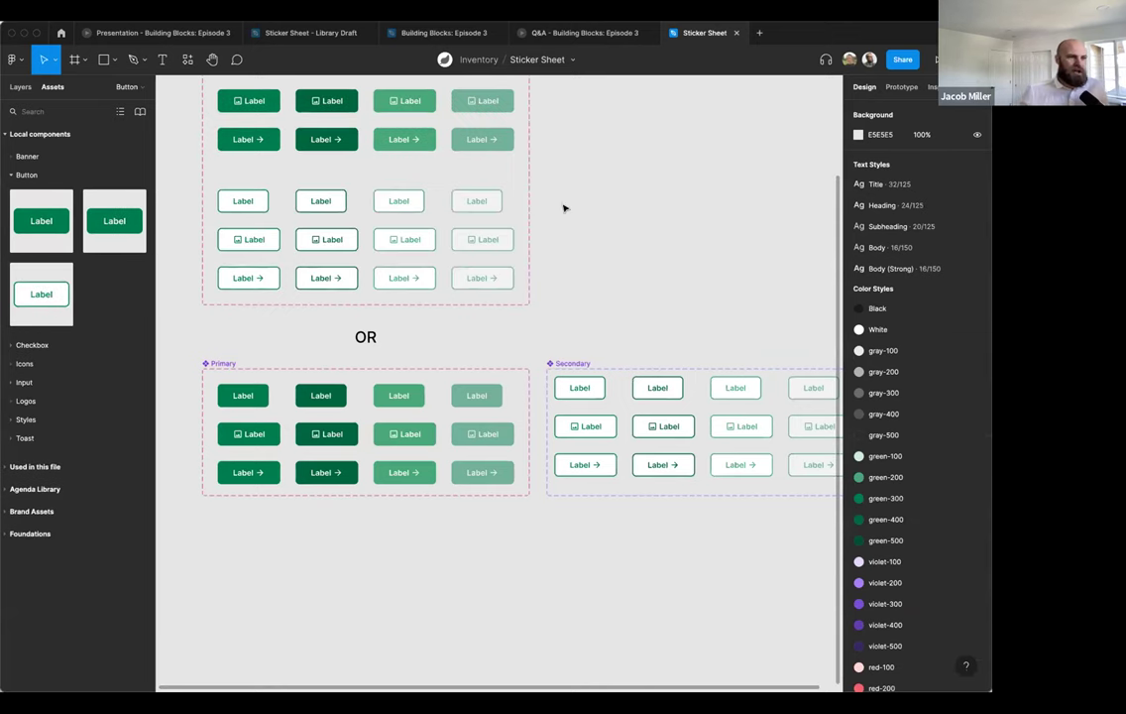
- Select the combined Button set to view its 24 Behavior, Priority, State, Icon, Inactive variants
scroll(564, 208, up, 1)
scroll(564, 208, up, 4)
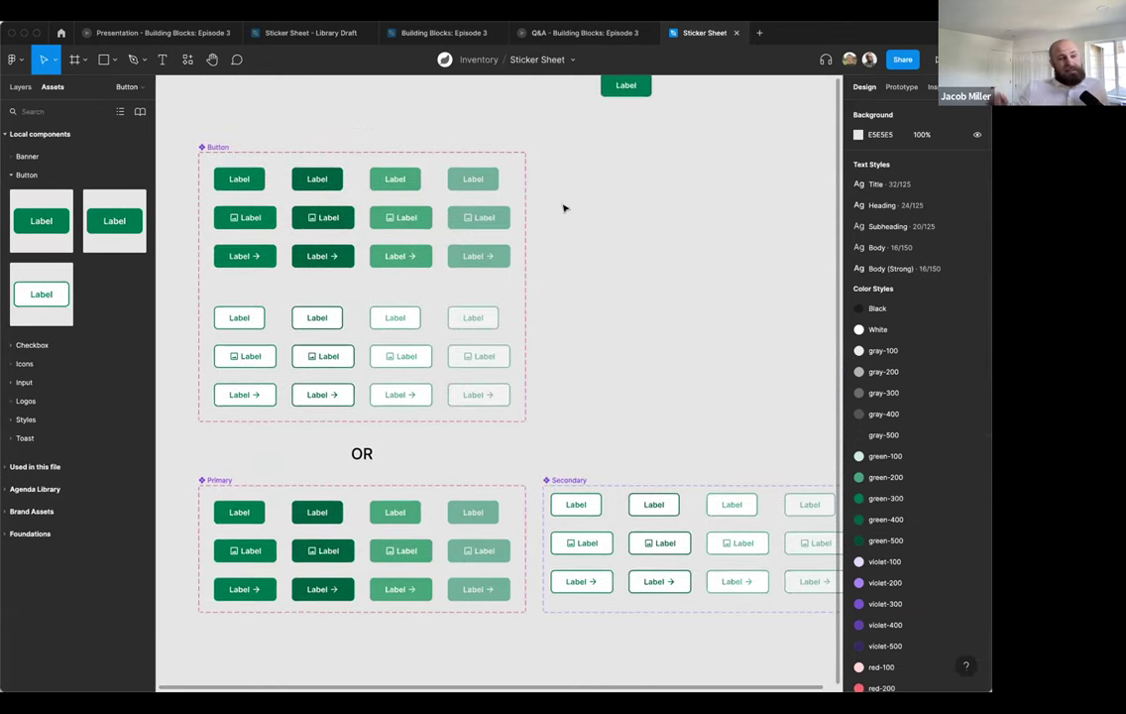
scroll(564, 208, down, 5)
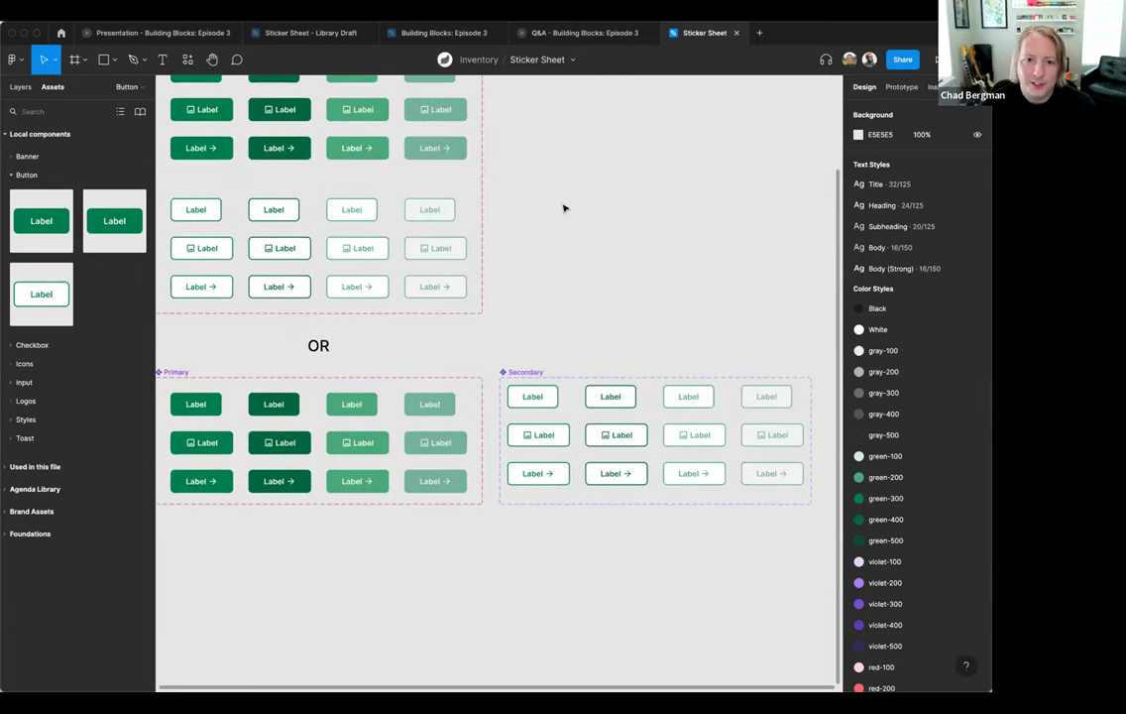
scroll(564, 208, down, 2)
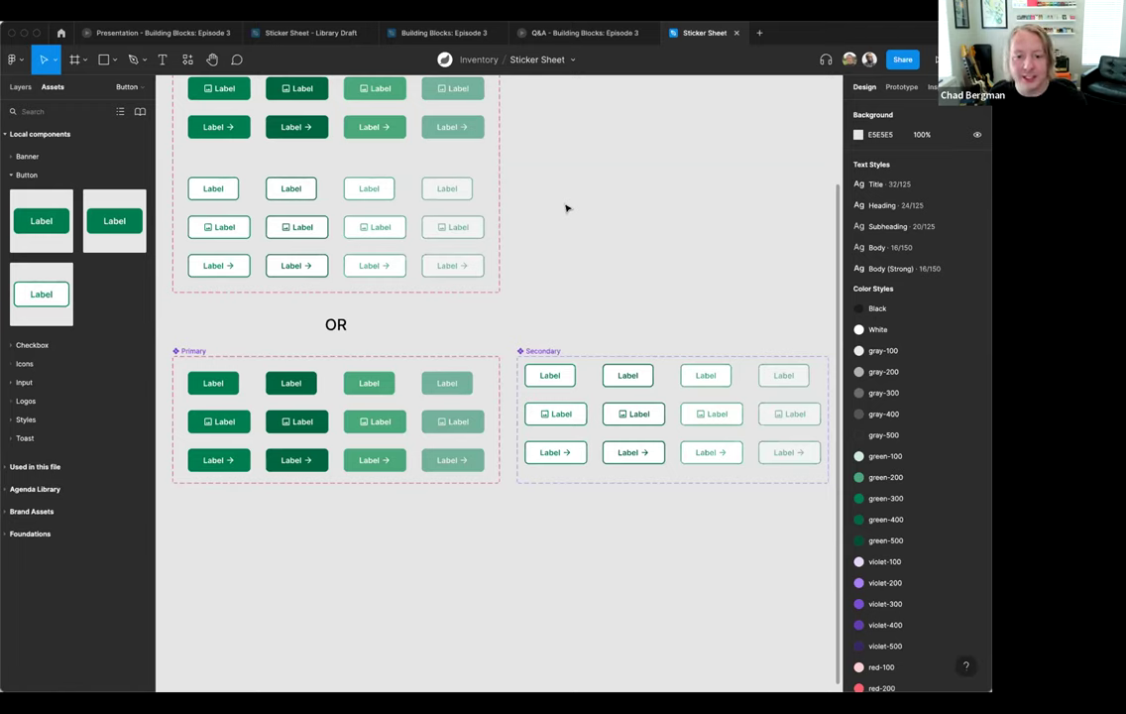
scroll(568, 209, up, 3)
scroll(568, 208, left, 1)
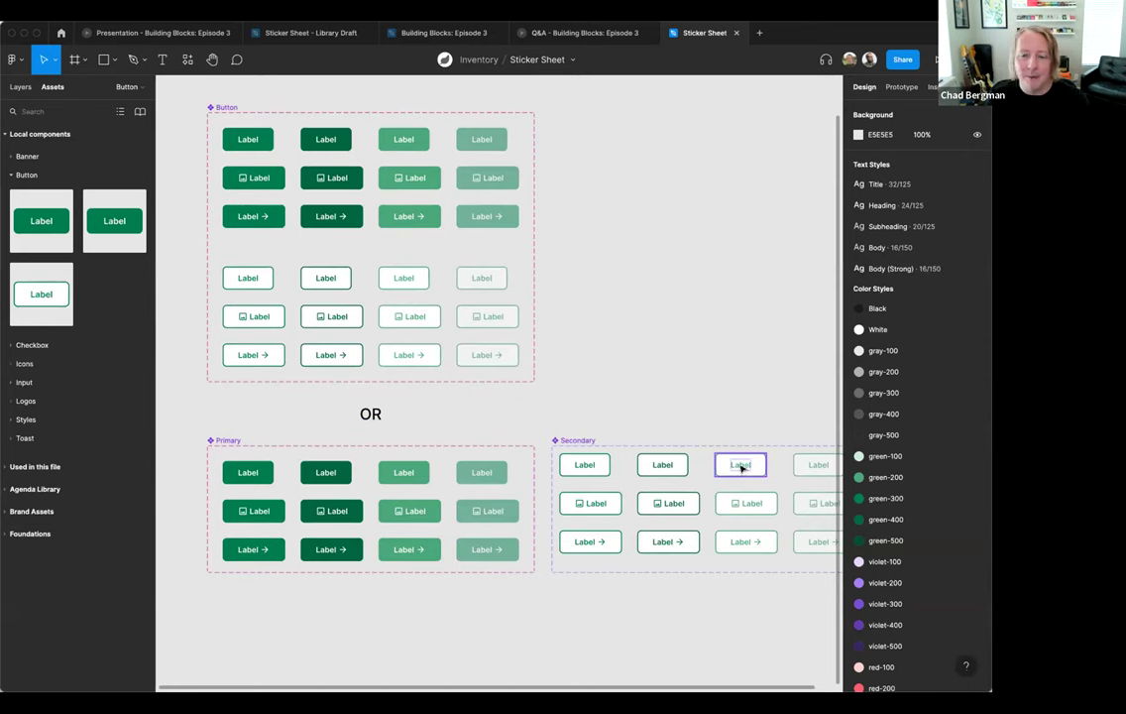
click(228, 107)
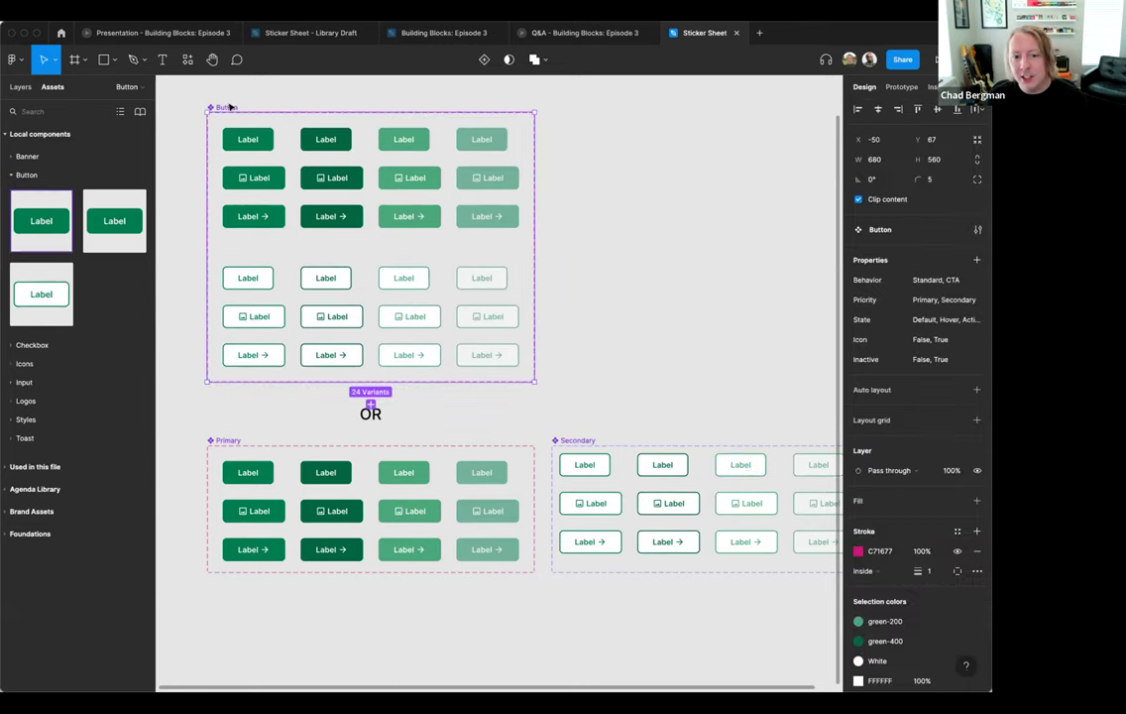
- Collapse the Button assets and switch to the Sticker Sheet - Library Draft file
click(604, 280)
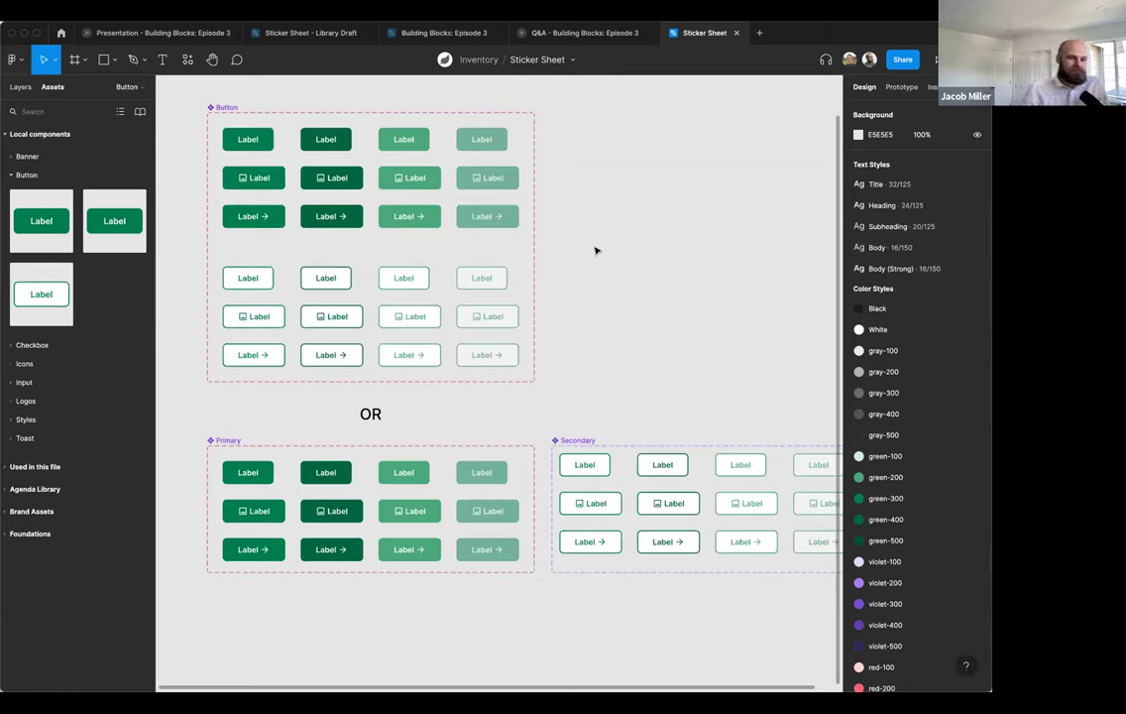
click(10, 175)
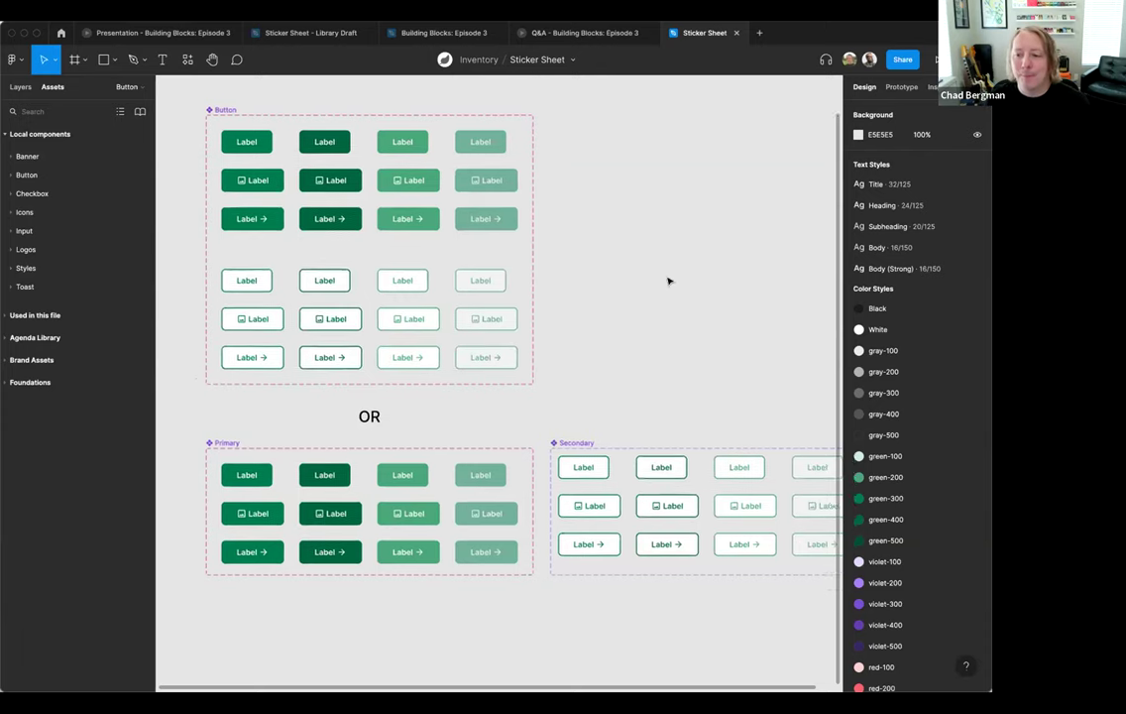
scroll(667, 282, up, 2)
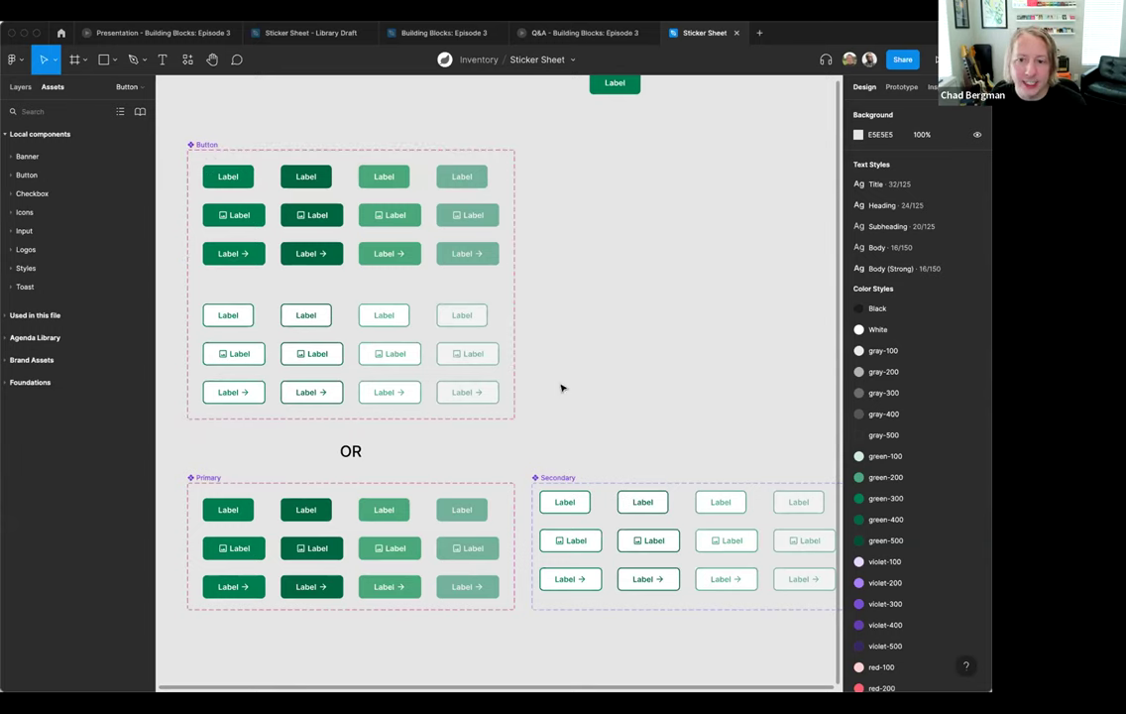
scroll(563, 387, up, 2)
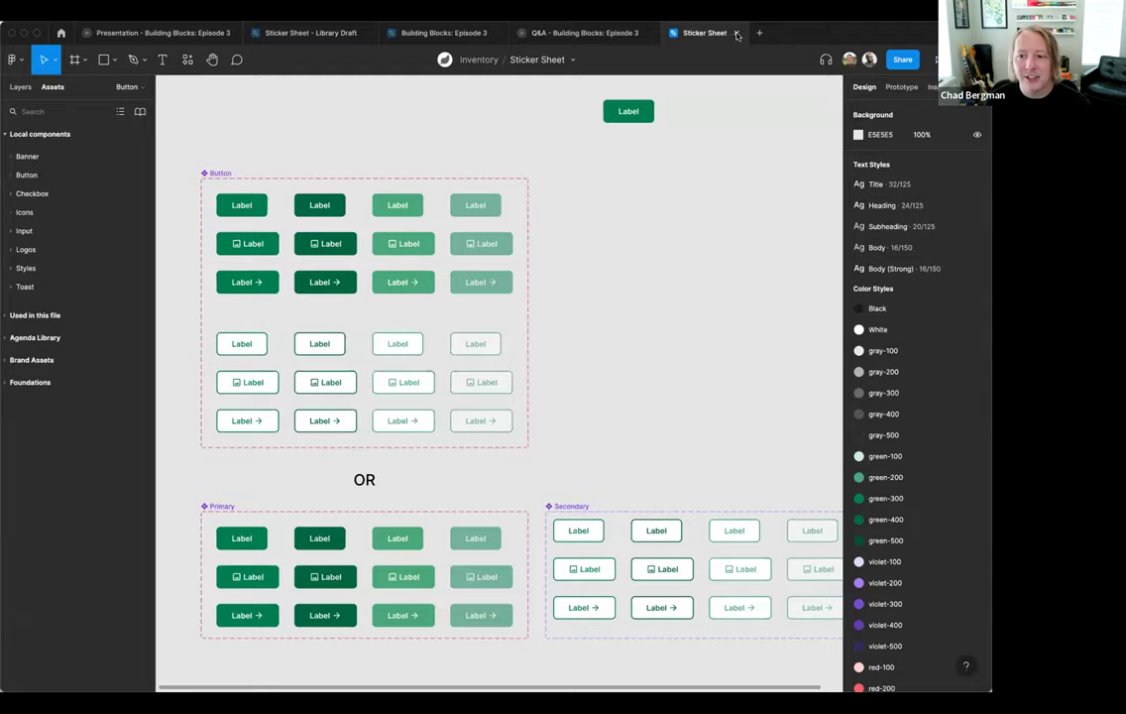
click(654, 33)
click(297, 33)
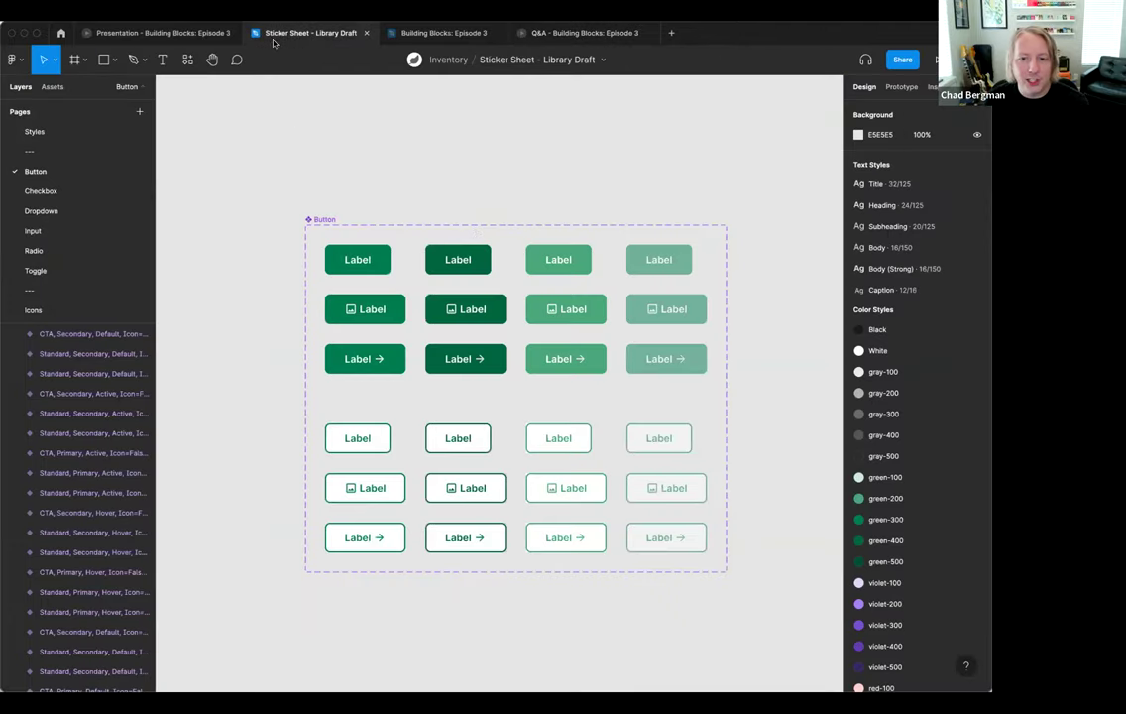
- Scroll across the Library Draft's Button page with its filled and outlined Label buttons
scroll(434, 151, right, 2)
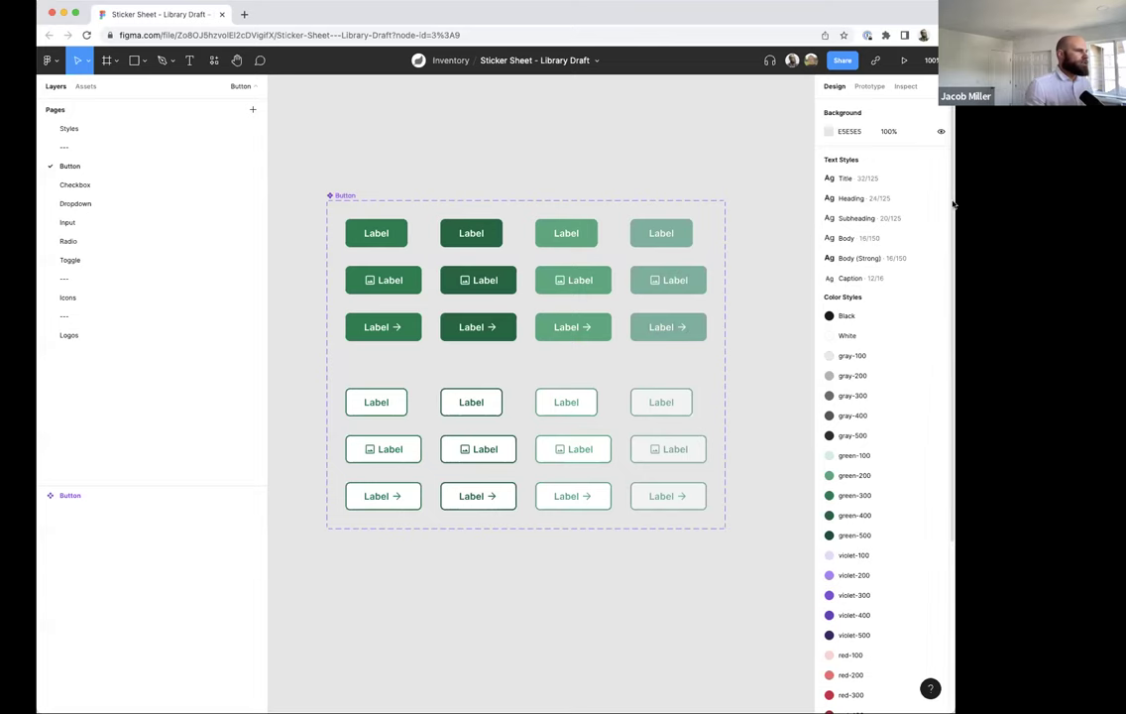
- Maximise the browser window and pan to centre the Library Draft's Button set
key(ctrl+alt+Return)
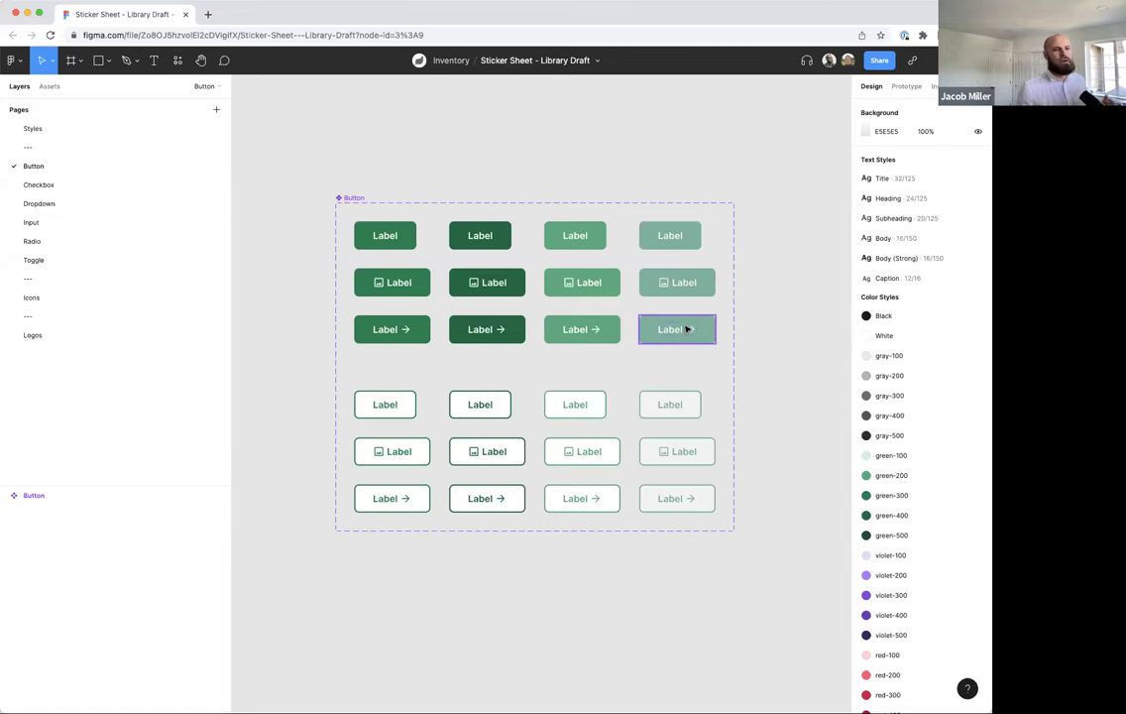
scroll(688, 330, up, 1)
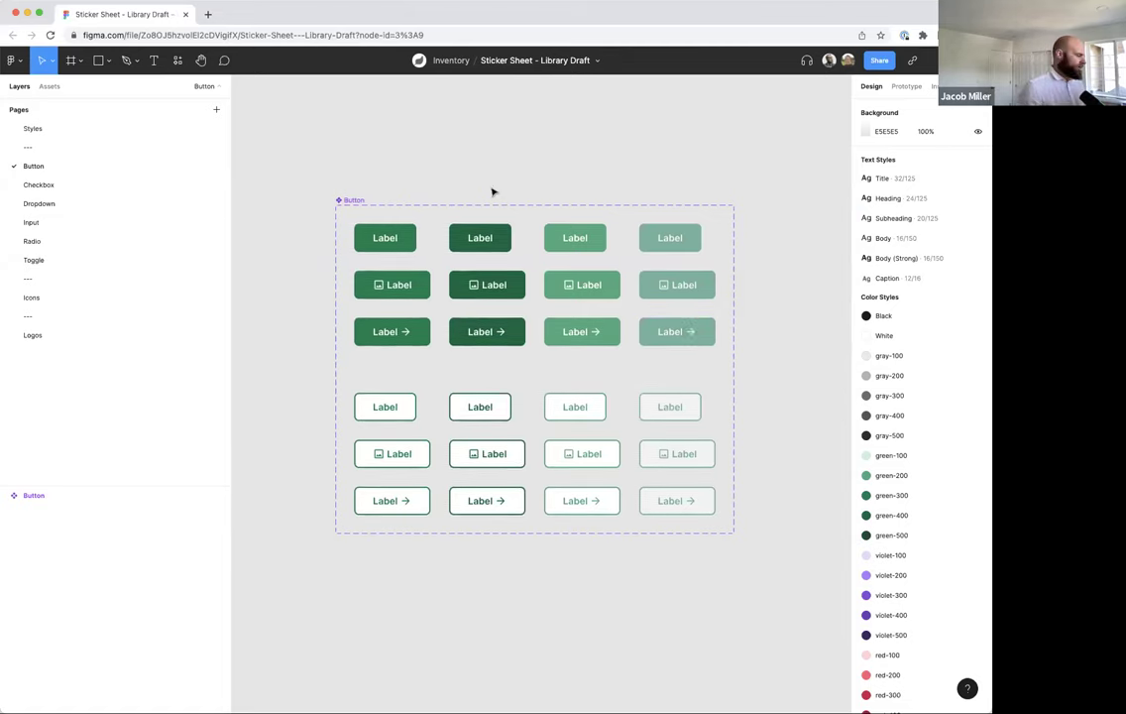
drag(398, 173, 452, 176)
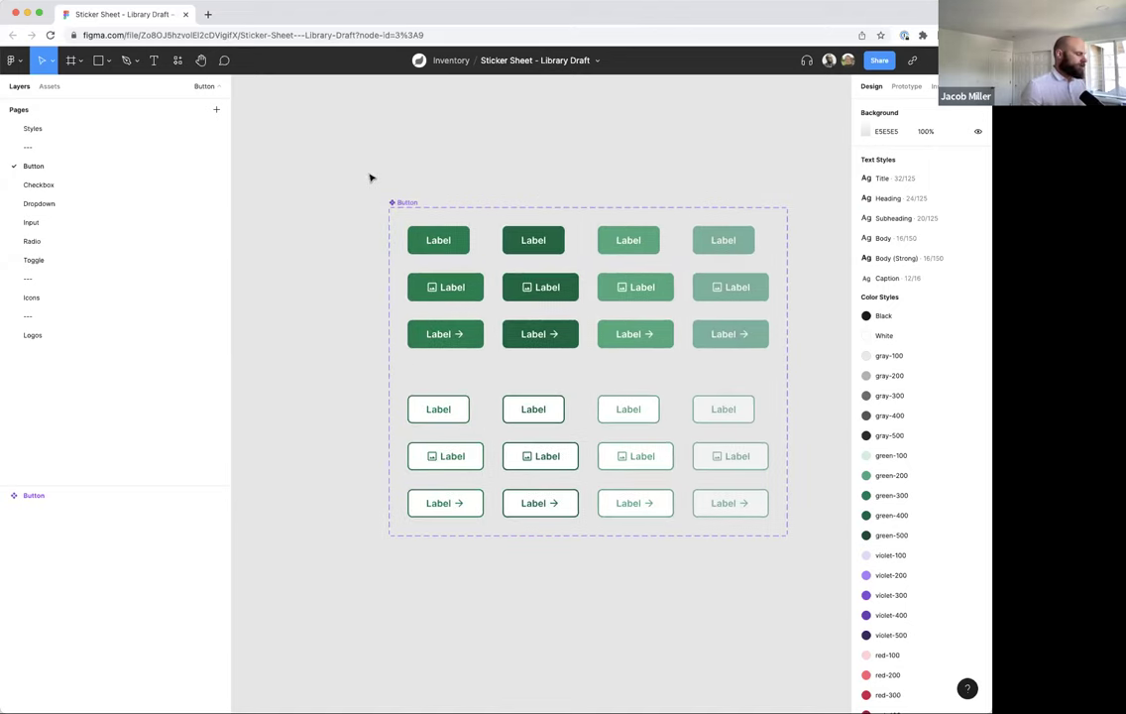
- Add a 'default' text label to the left of the first button row
key(super+v)
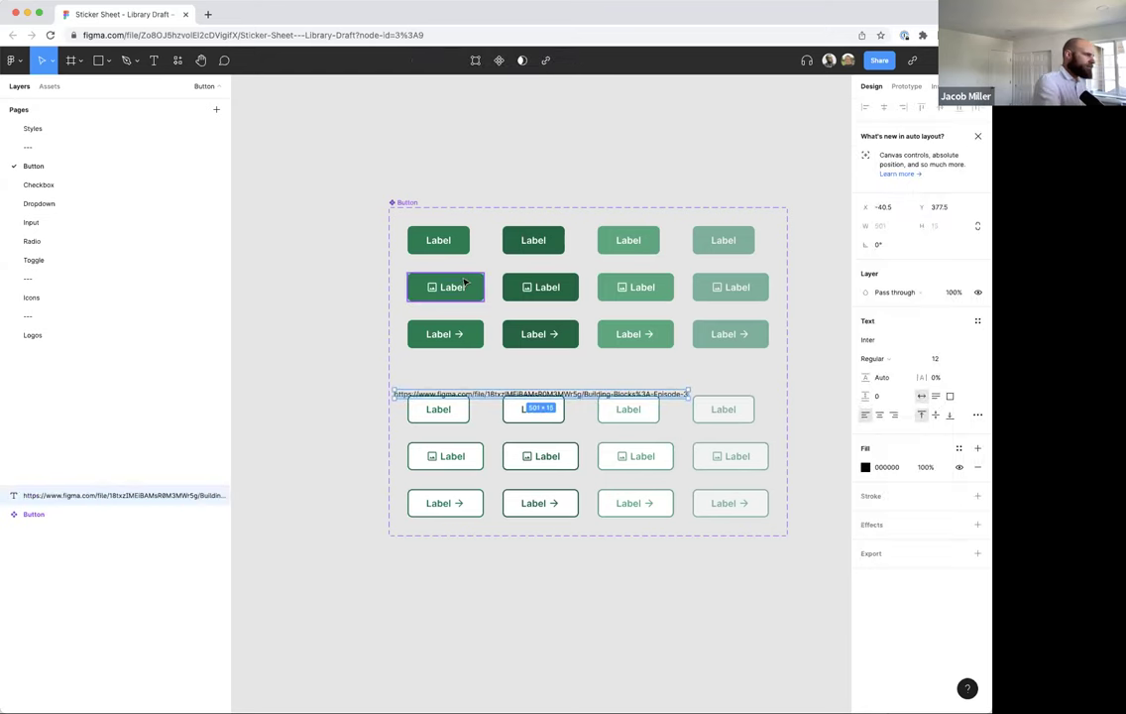
key(BackSpace)
key(t)
click(319, 236)
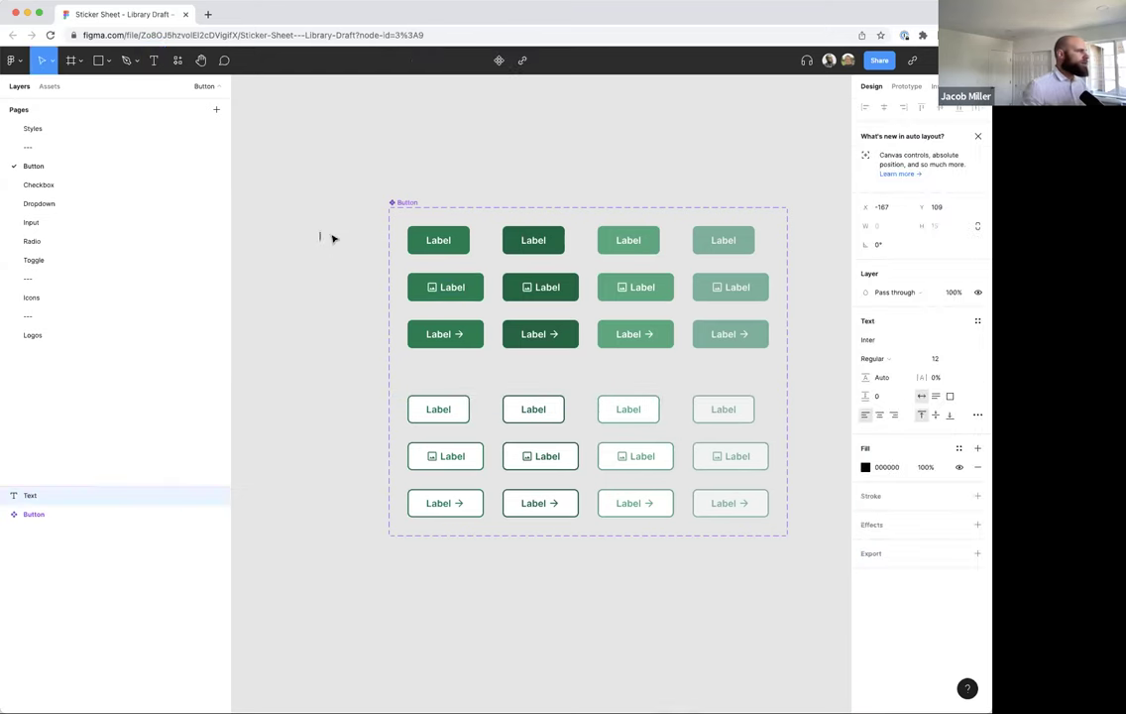
text(fault)
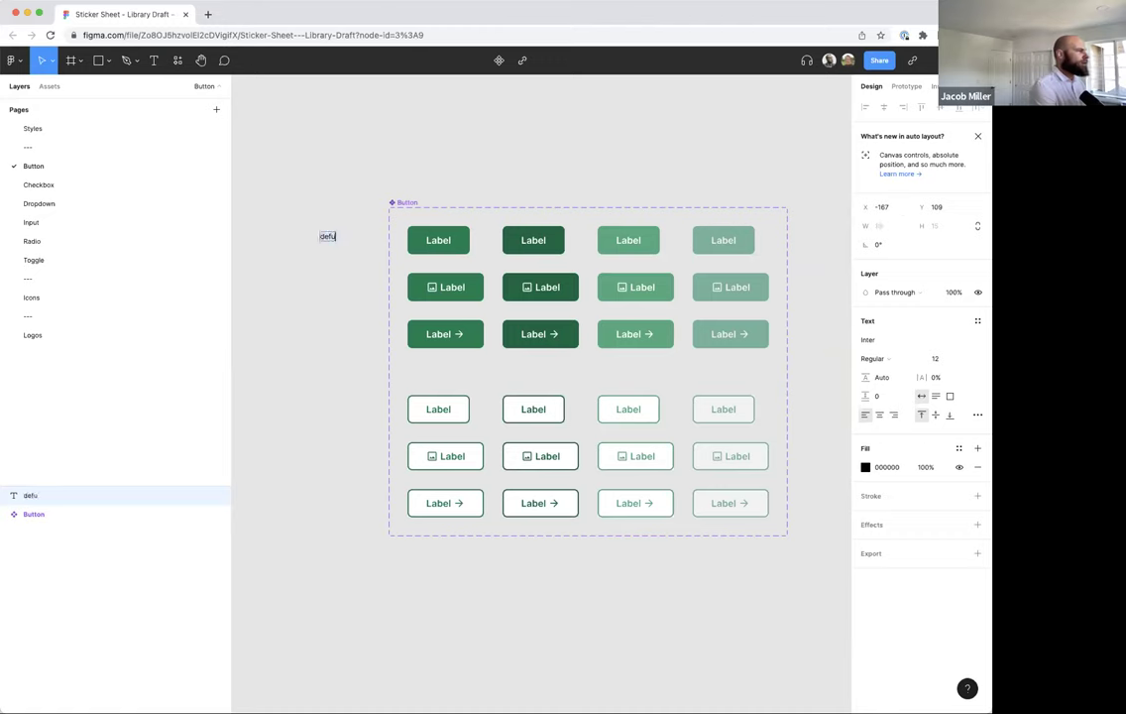
key(Escape)
- Copy the label down as 'iconBefore=true' and 'iconAfter=true' beside rows two and three
drag(331, 238, 334, 287)
double_click(334, 287)
text(iconBefore=true)
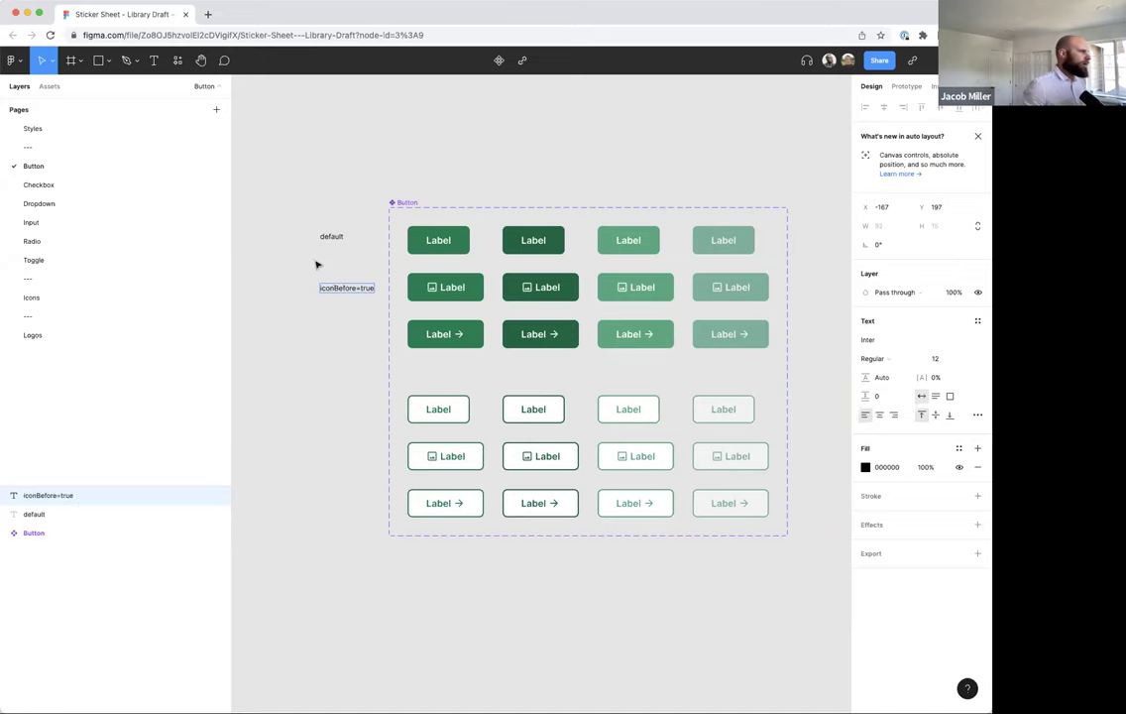
key(Escape)
drag(347, 287, 342, 334)
double_click(342, 333)
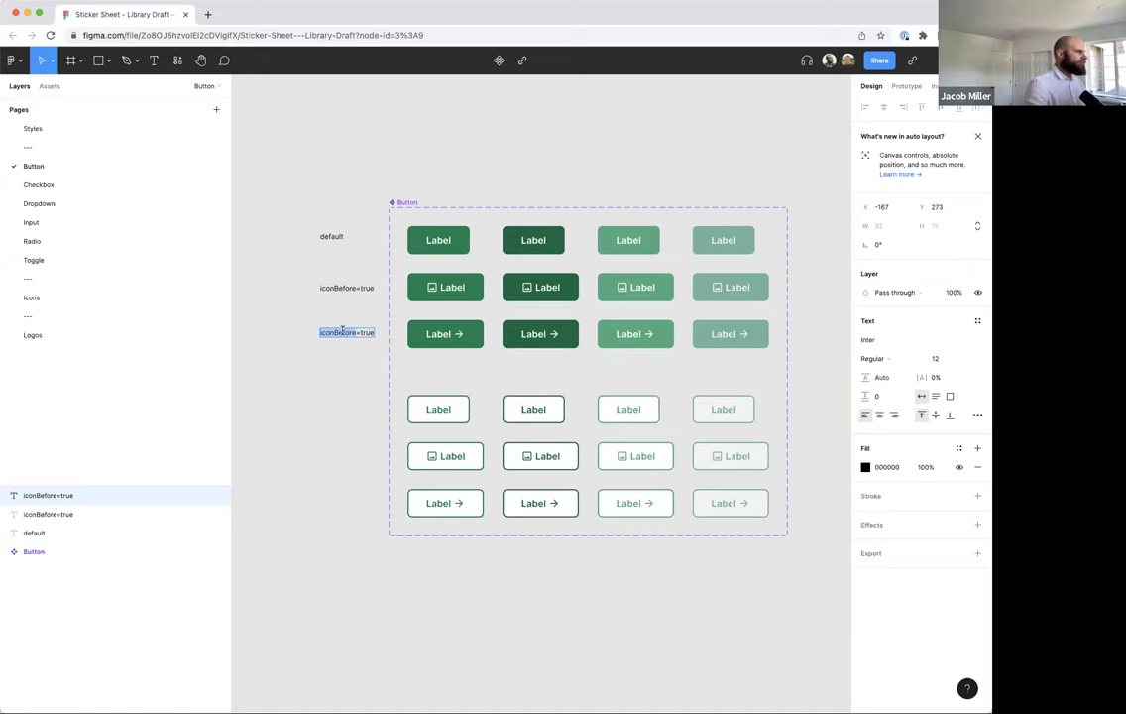
text(iconAfter=true)
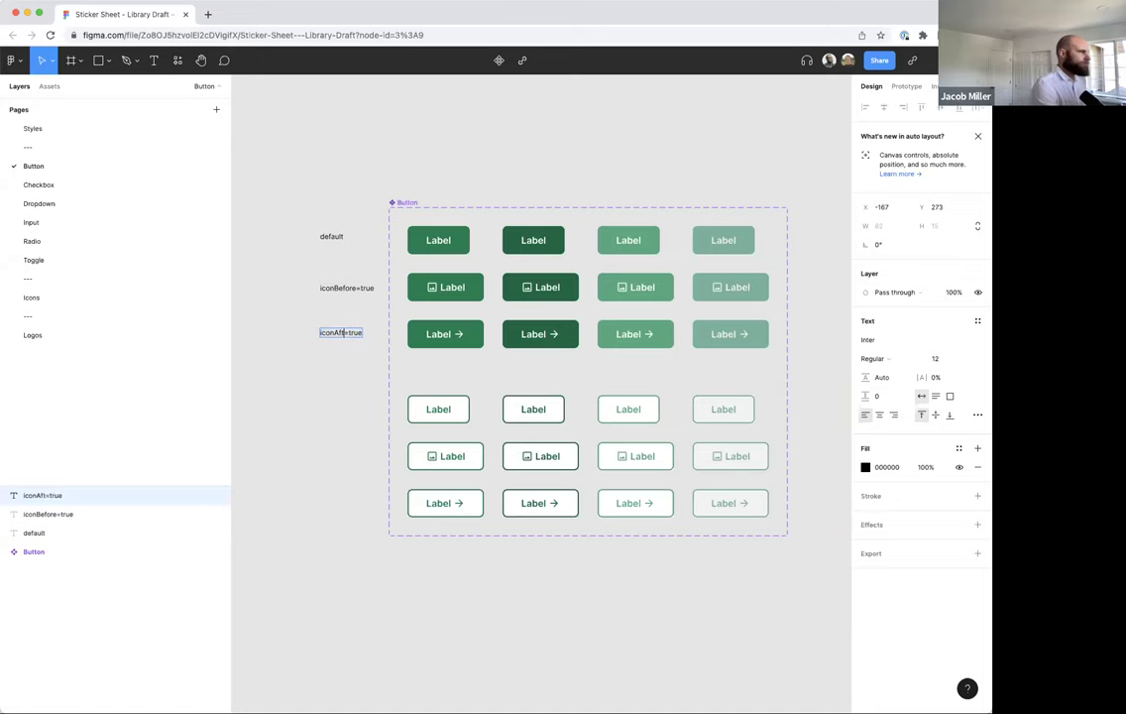
key(Escape)
drag(246, 178, 365, 377)
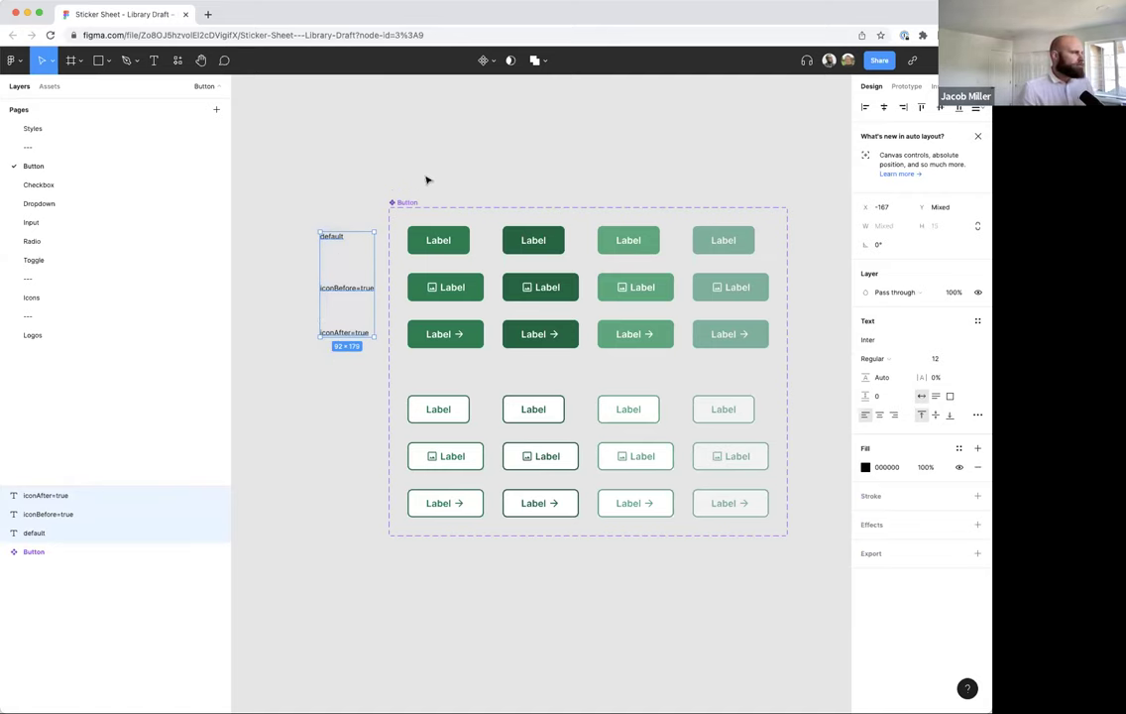
click(454, 230)
drag(454, 230, 536, 123)
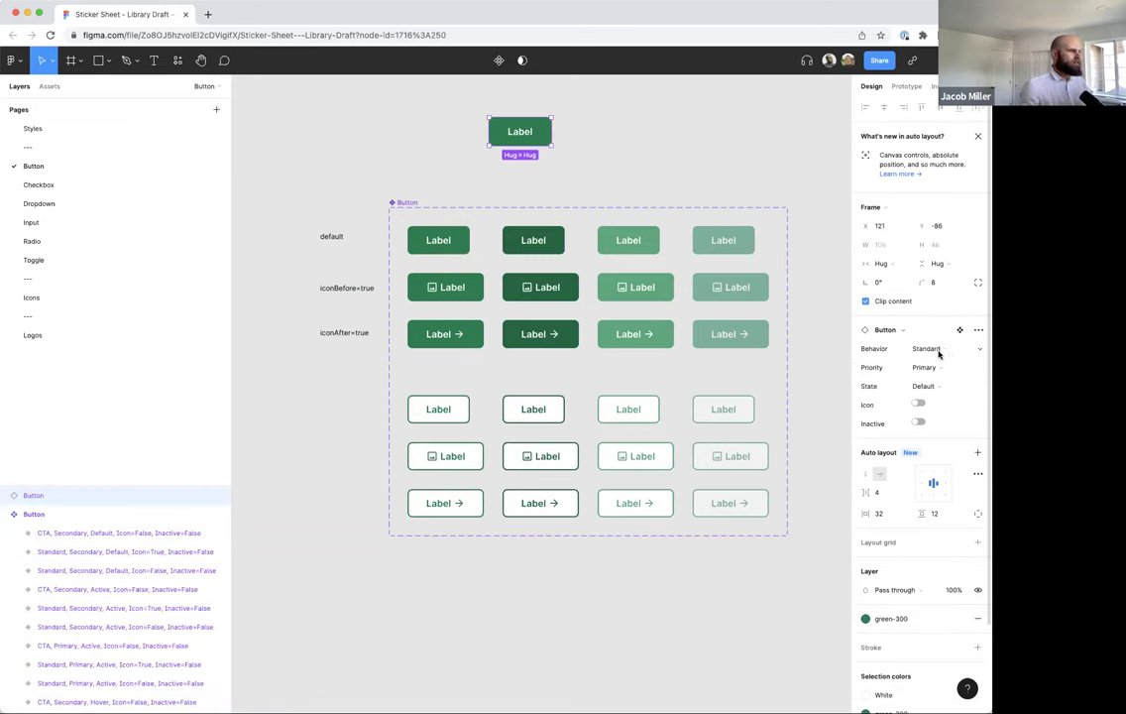
click(924, 385)
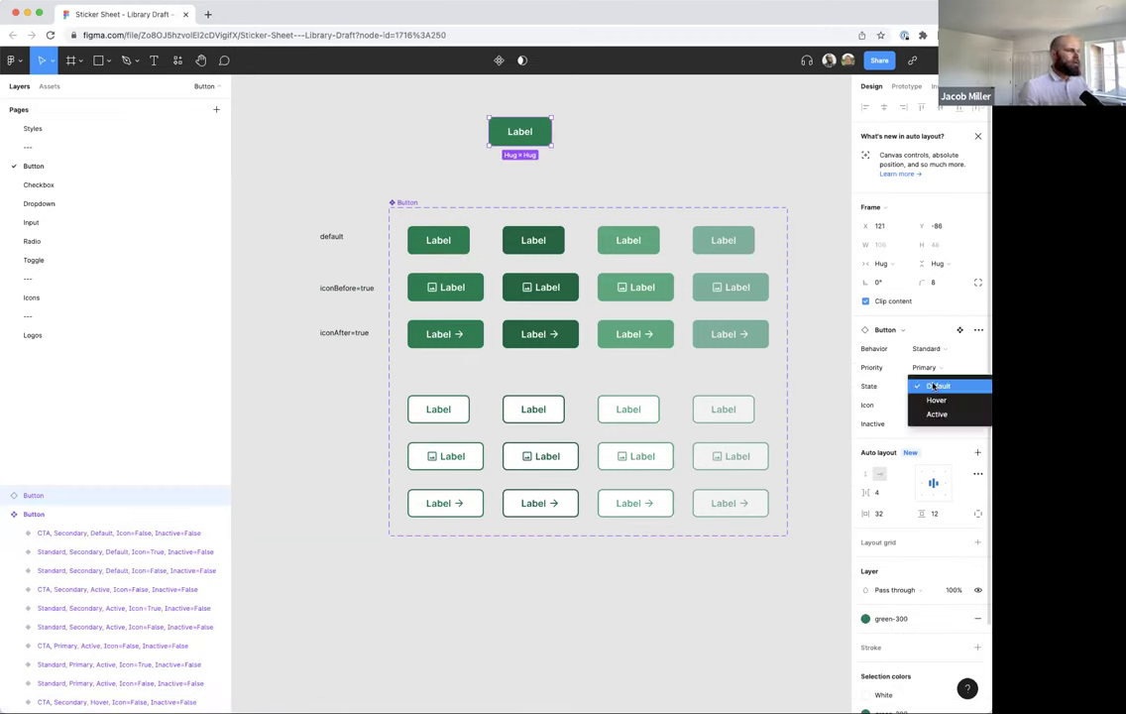
click(928, 367)
click(936, 368)
click(926, 348)
click(933, 348)
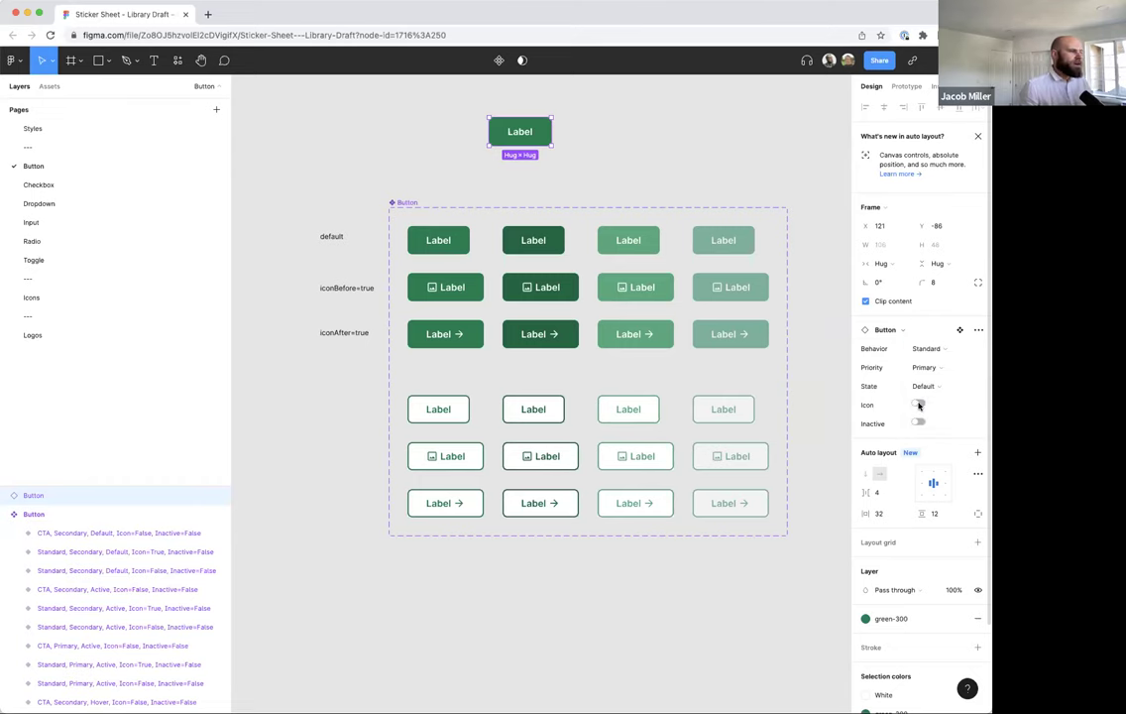
click(919, 405)
click(919, 405)
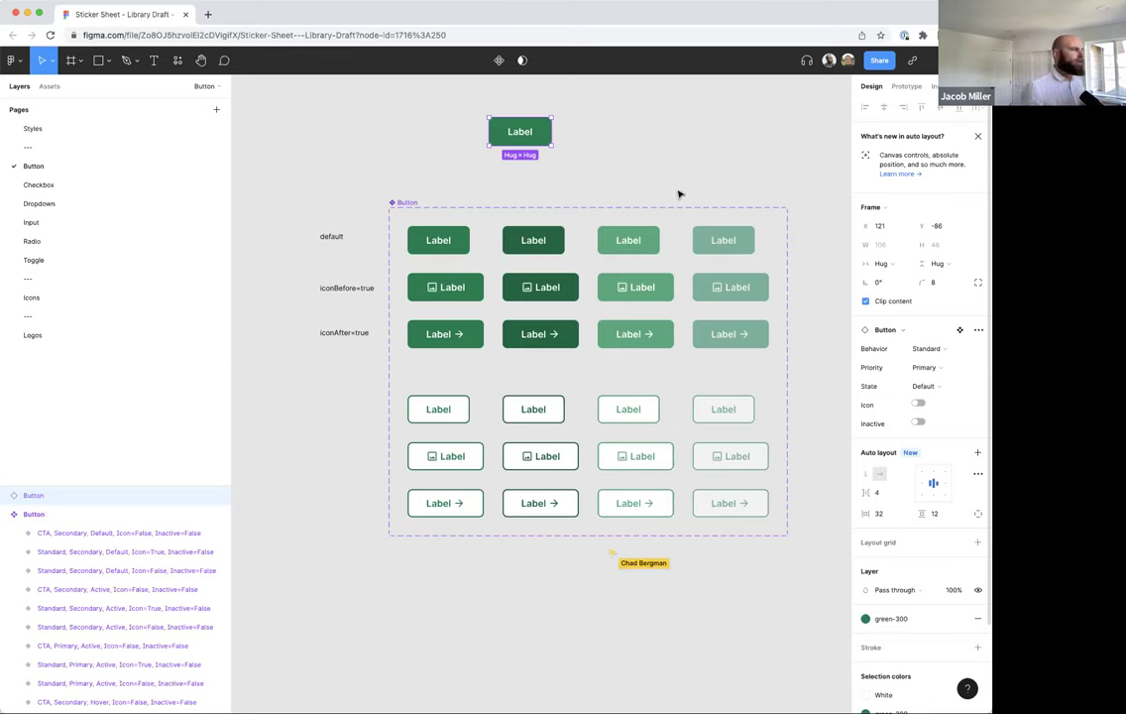
- Delete the test Button instance and copy the image icon frame from an iconBefore button
key(Delete)
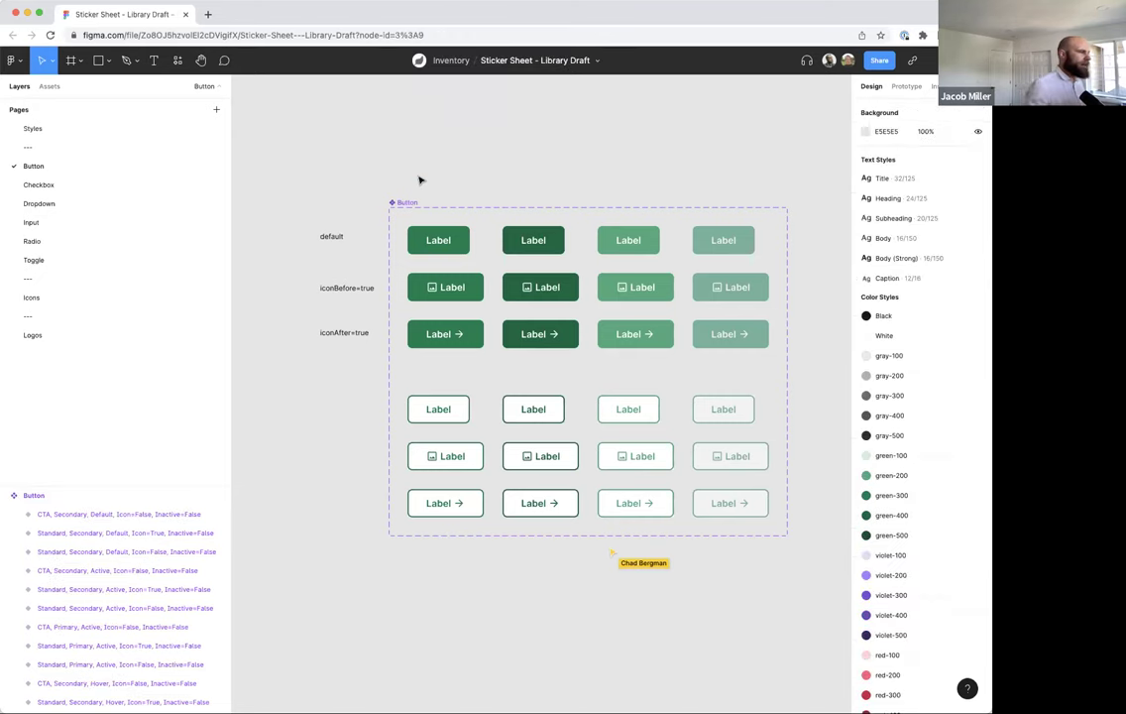
scroll(420, 239, up, 1)
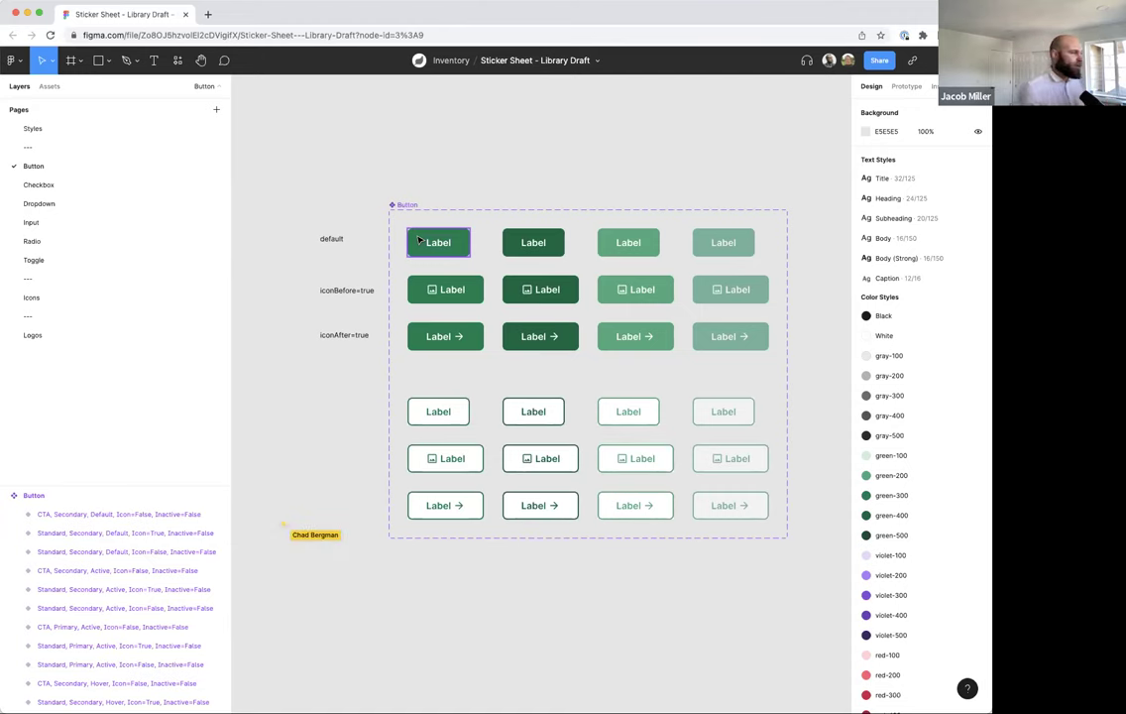
double_click(432, 290)
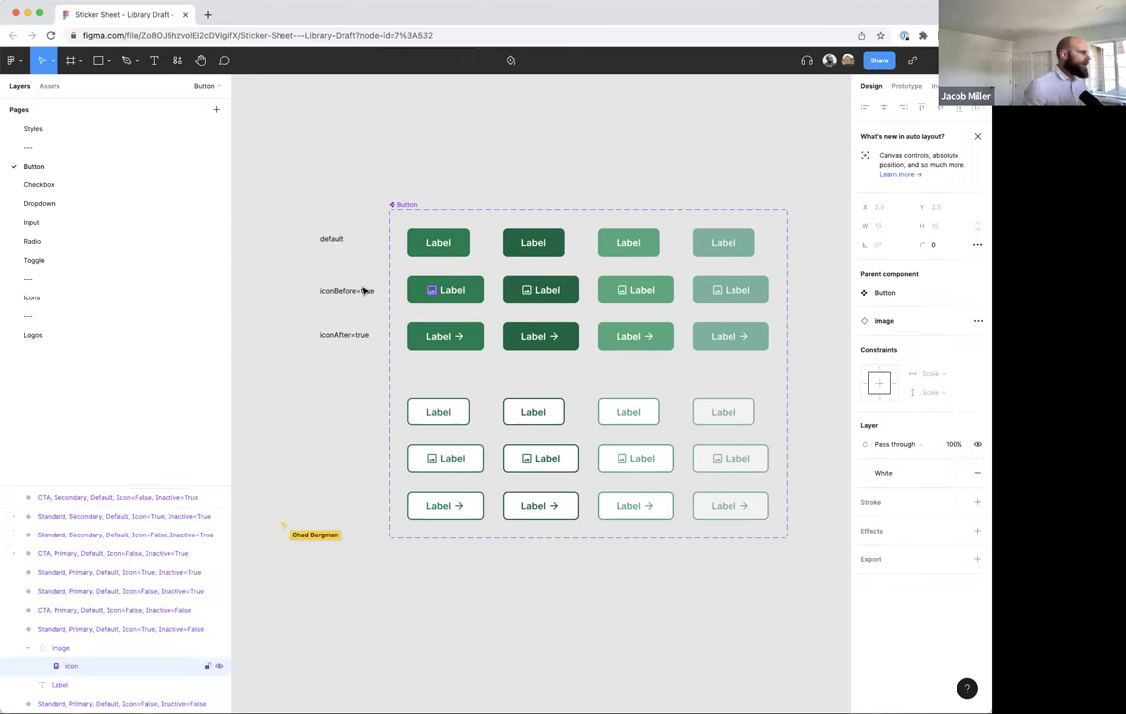
click(84, 648)
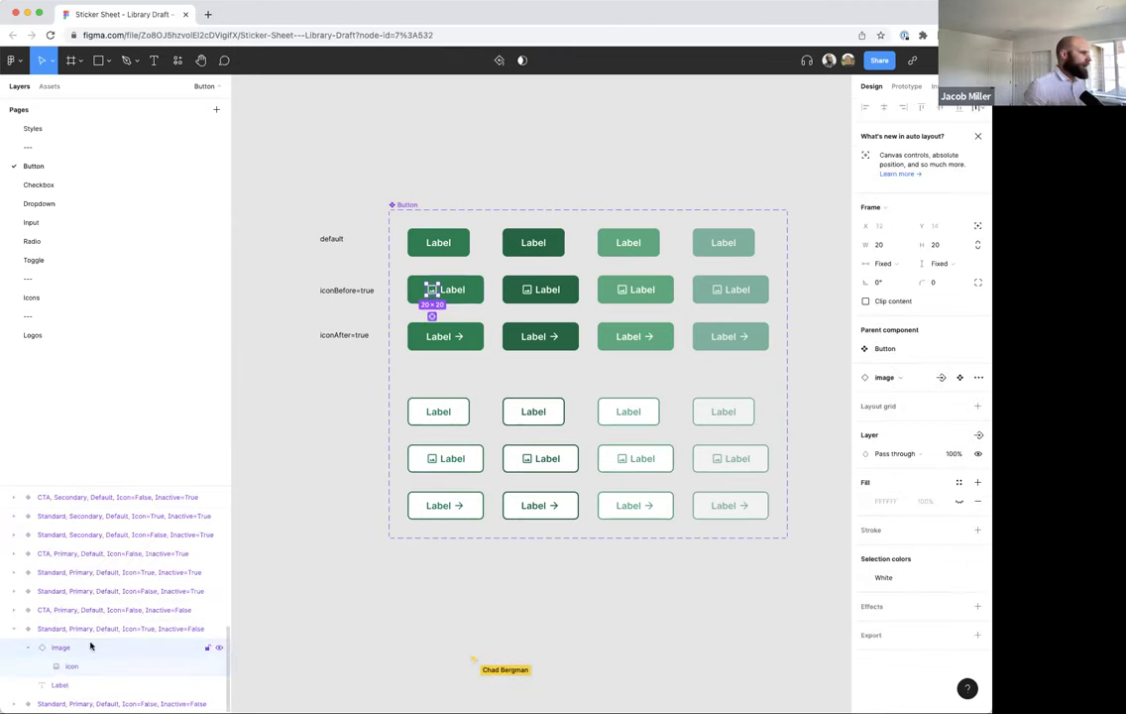
key(super+c)
- Paste the image icon before the label in all four iconAfter filled buttons
click(477, 339)
key(super+v)
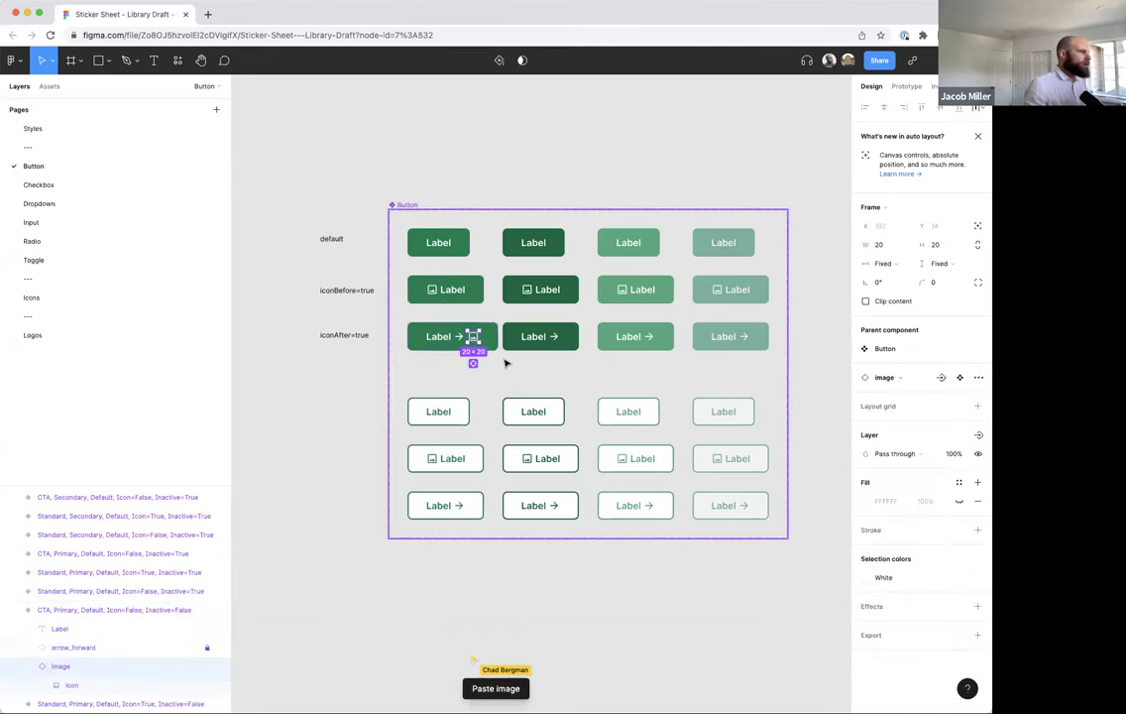
key(Left)
key(Left)
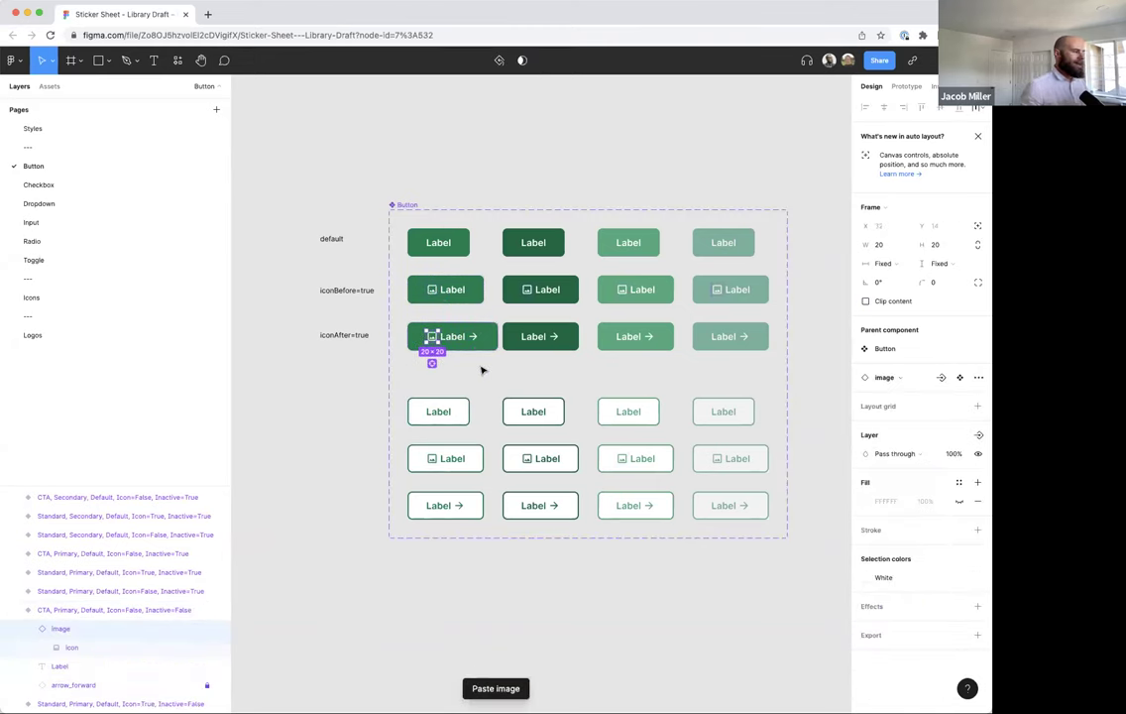
click(555, 335)
key(ctrl+v)
key(Left)
key(Left)
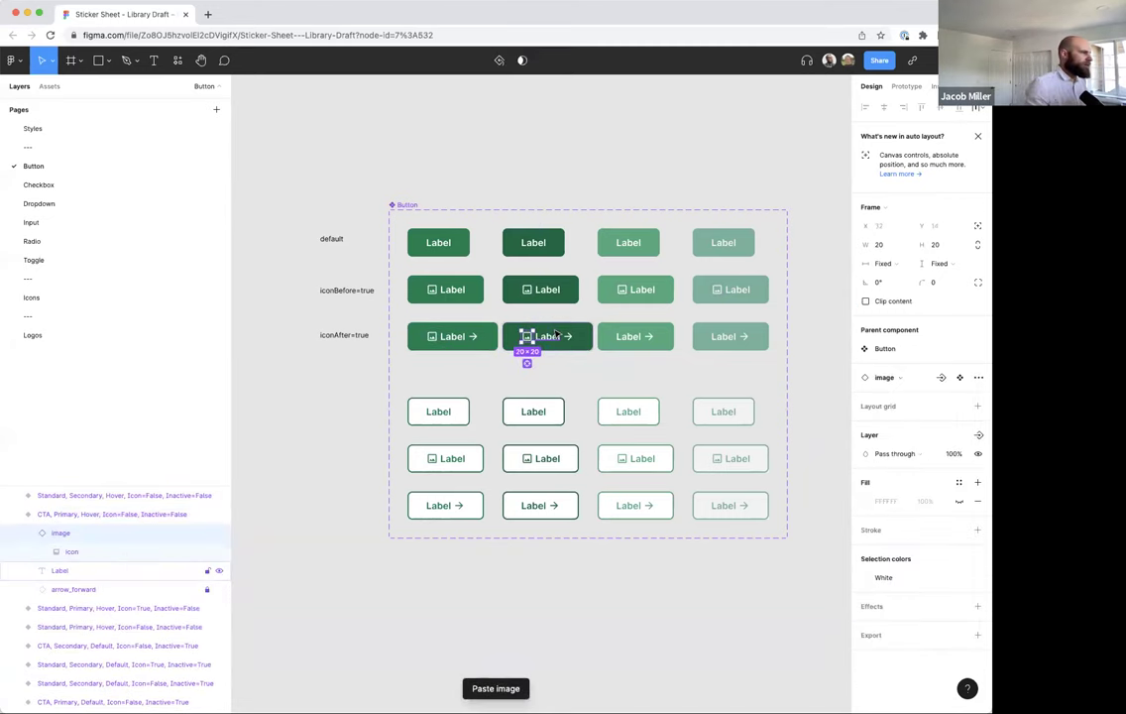
click(666, 343)
key(ctrl+v)
key(Left)
key(Left)
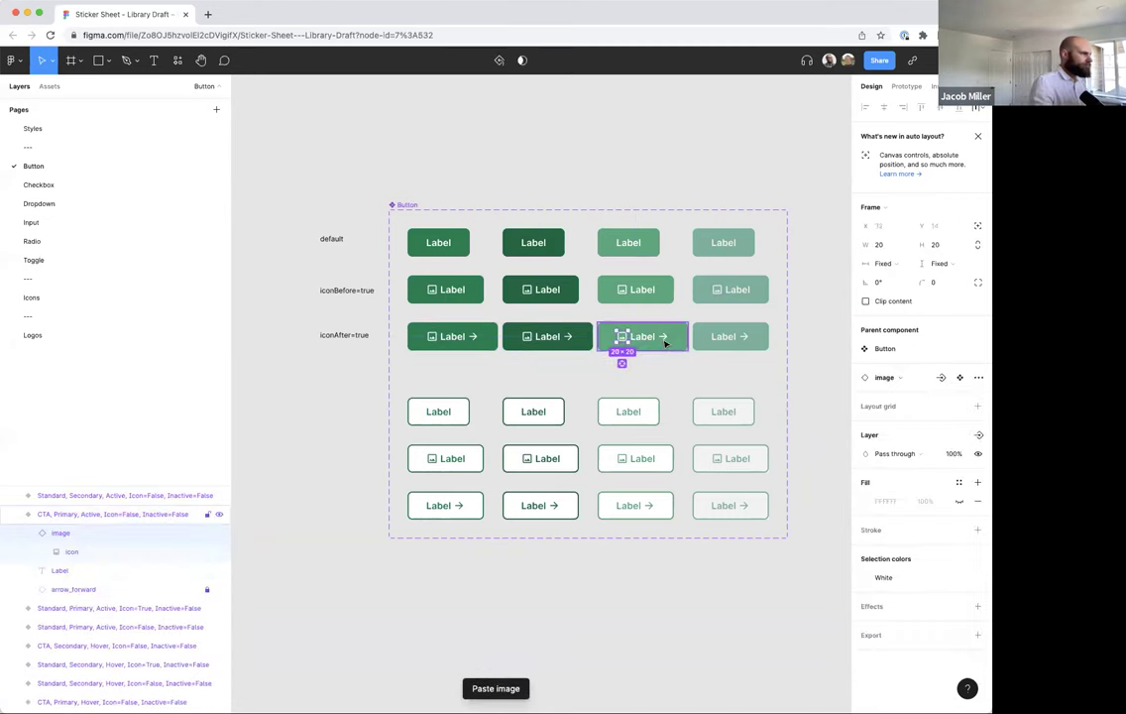
click(700, 342)
key(ctrl+v)
key(Left)
key(Left)
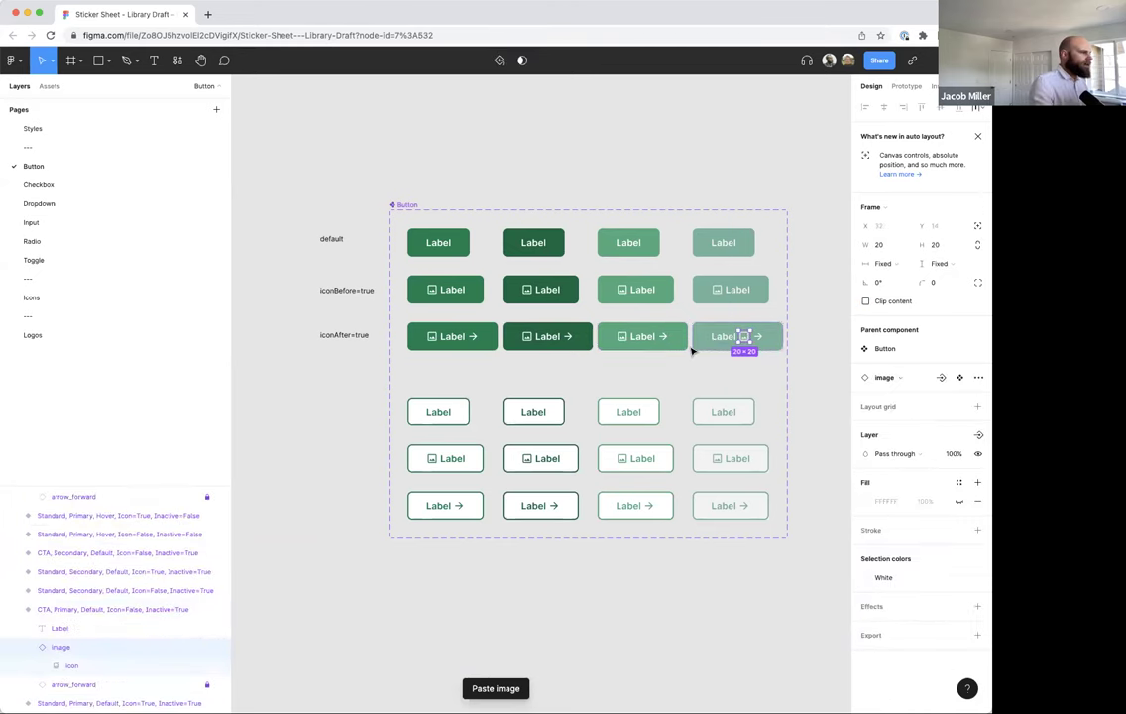
- Delete the default and iconBefore=true filled button rows
drag(813, 205, 421, 309)
click(807, 188)
drag(819, 192, 390, 316)
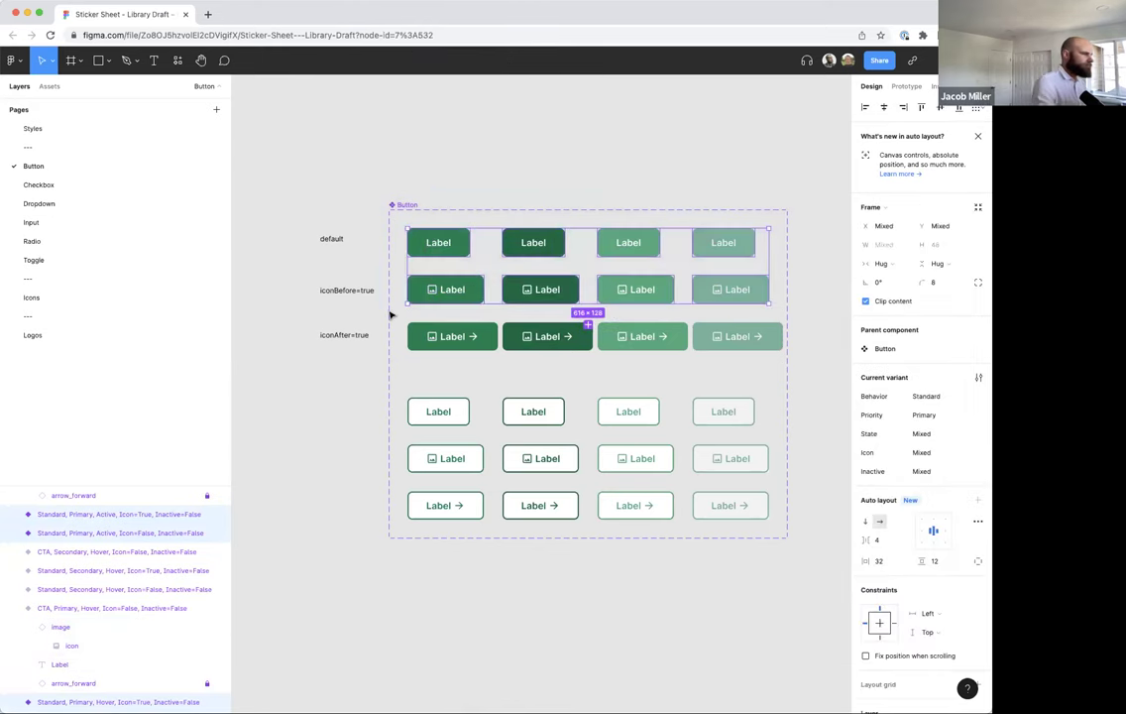
key(Delete)
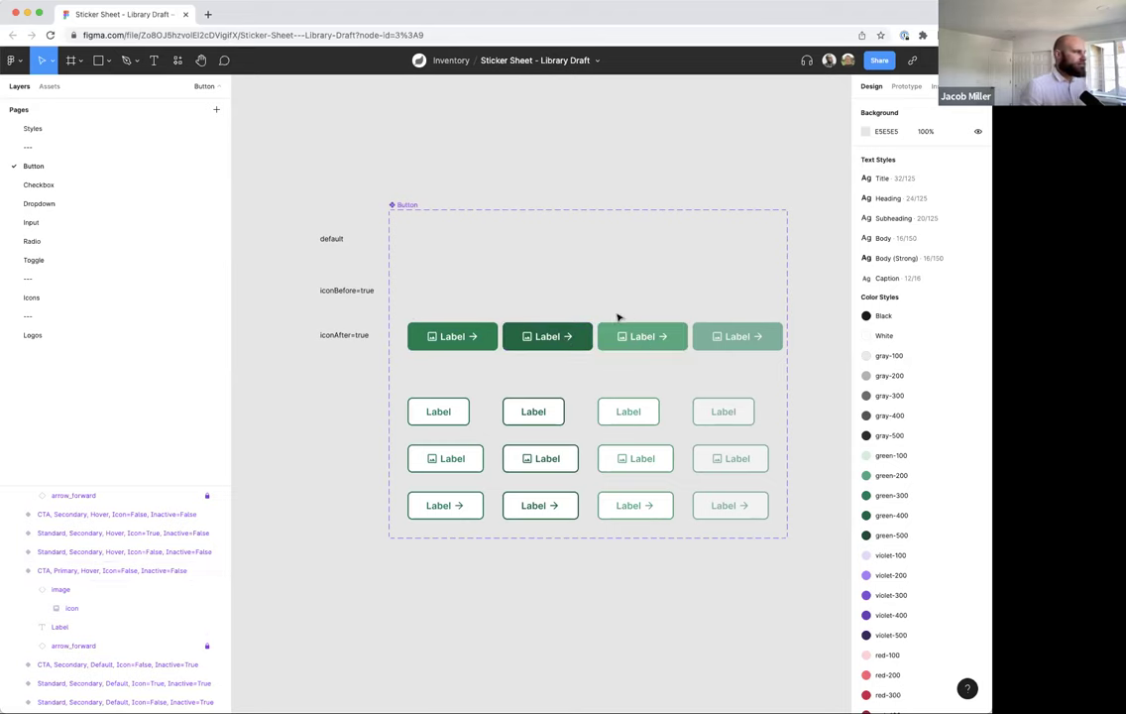
click(430, 339)
- Add a Boolean property named iconBefore, defaulting to False, to the Button component set
click(108, 645)
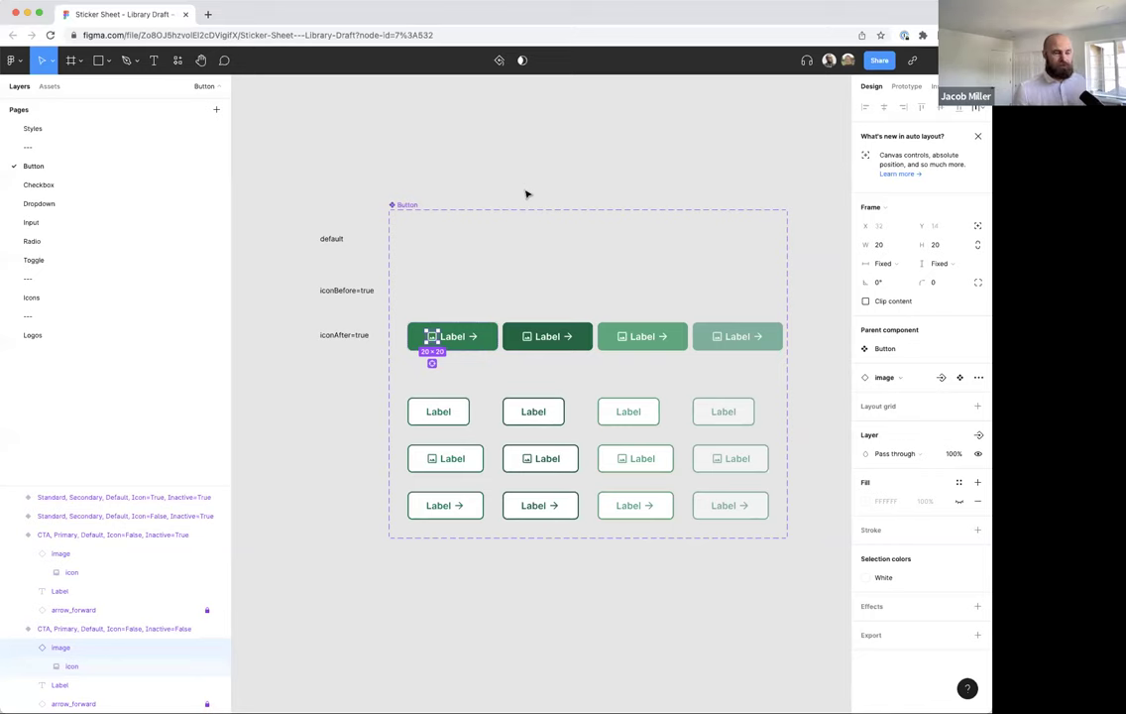
click(393, 205)
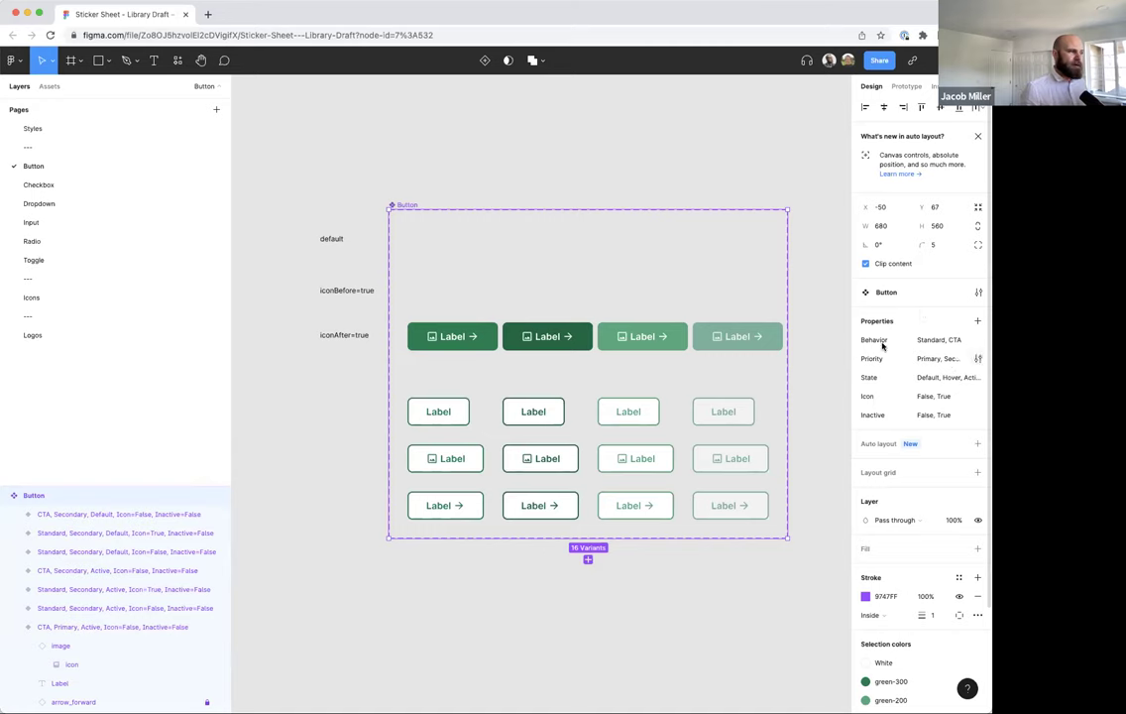
click(978, 323)
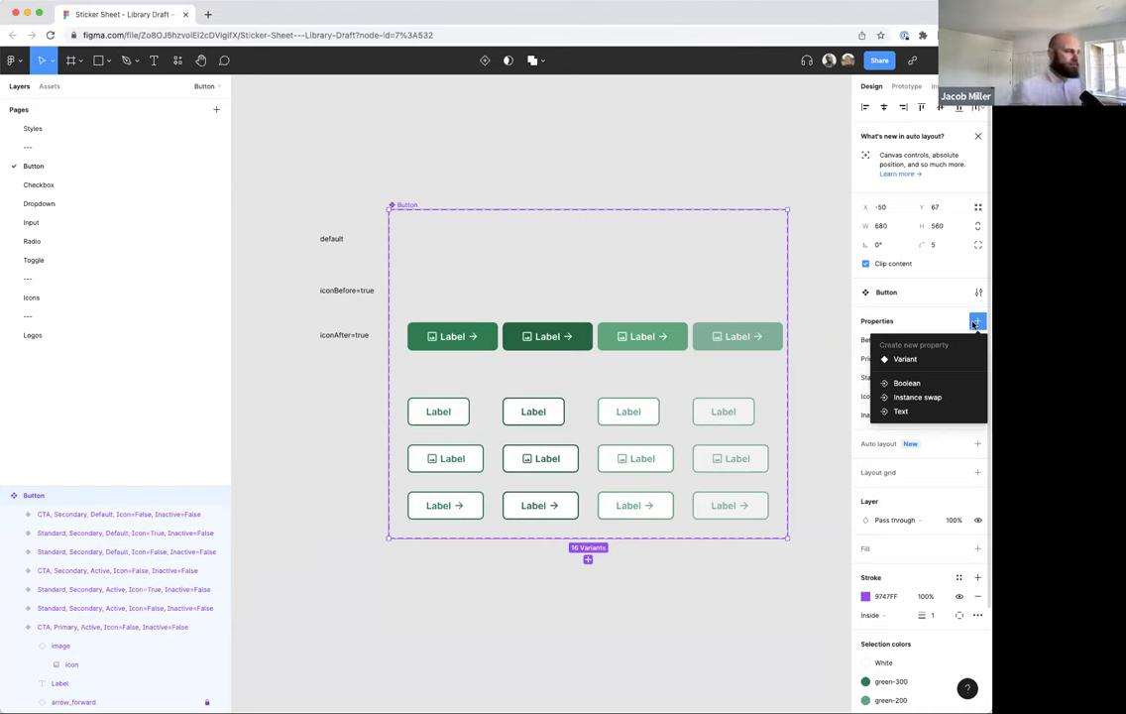
click(928, 386)
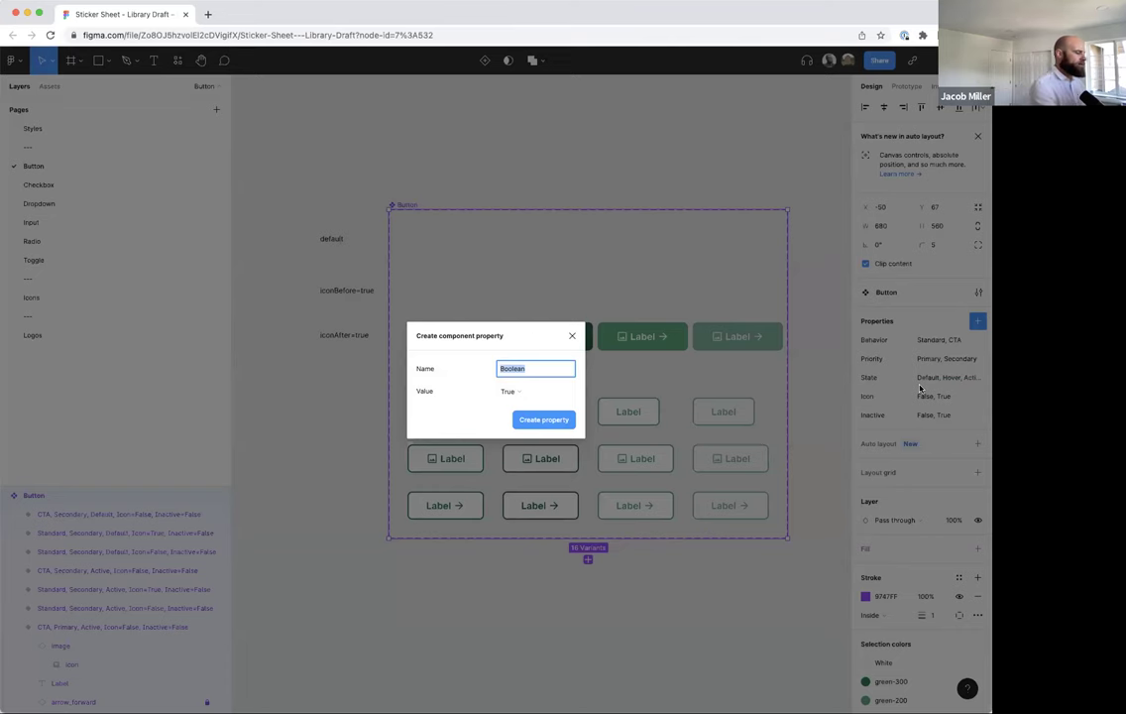
text(iconBefore)
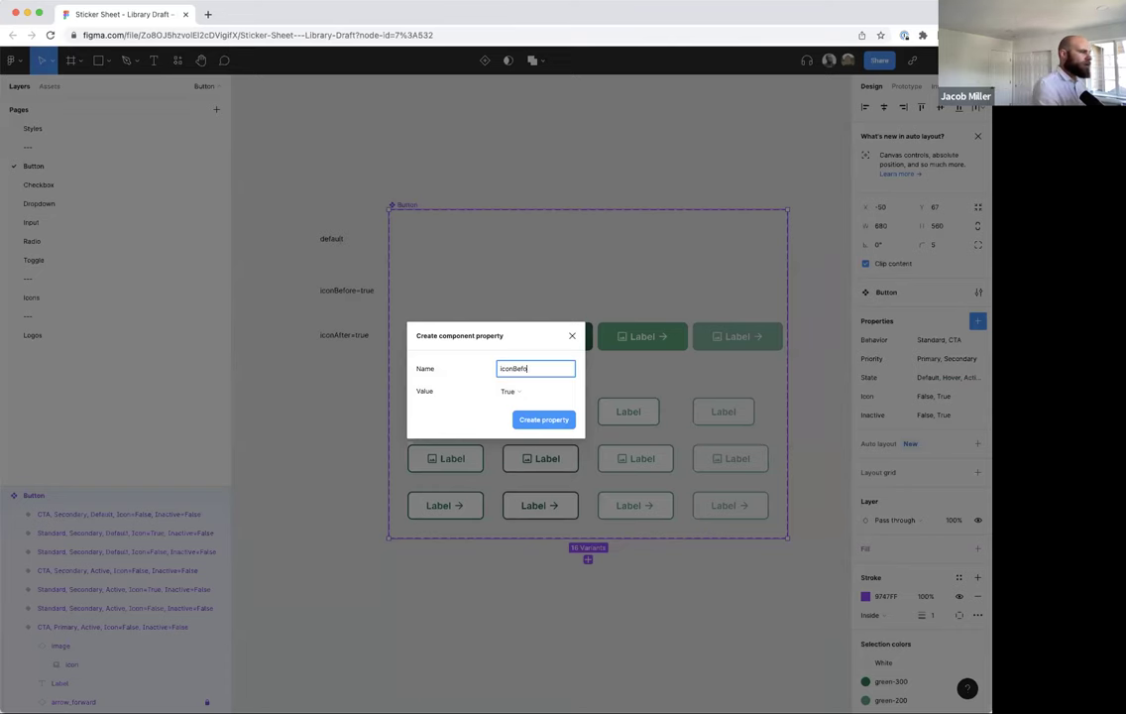
click(511, 393)
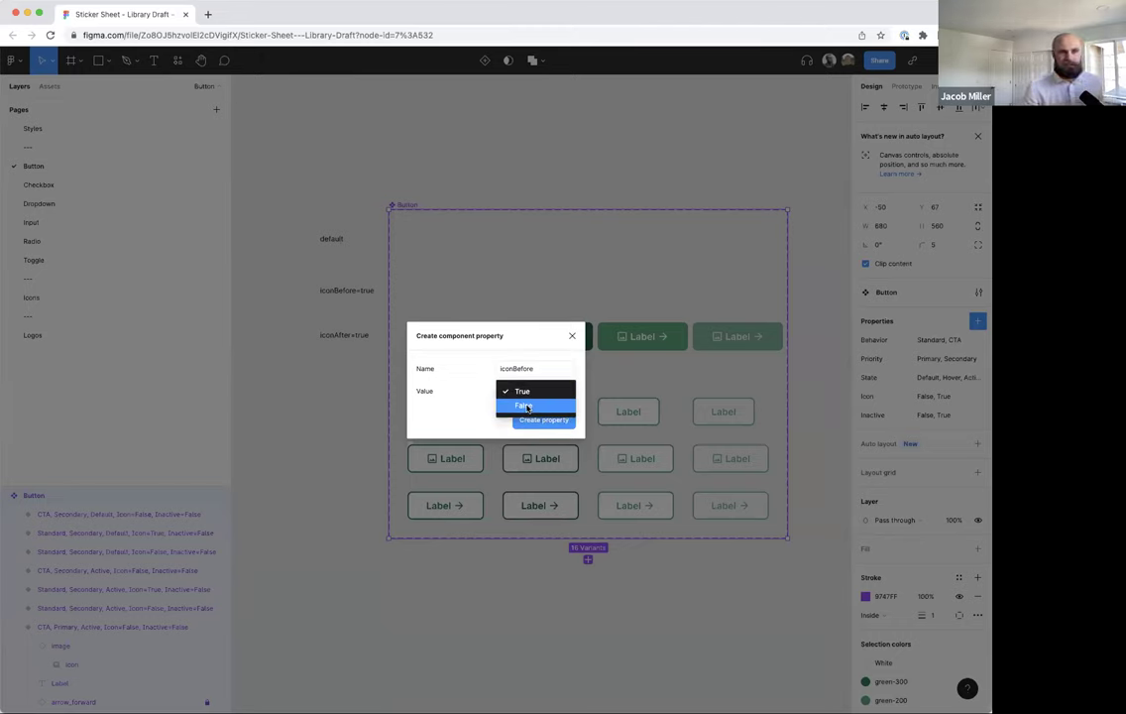
click(526, 406)
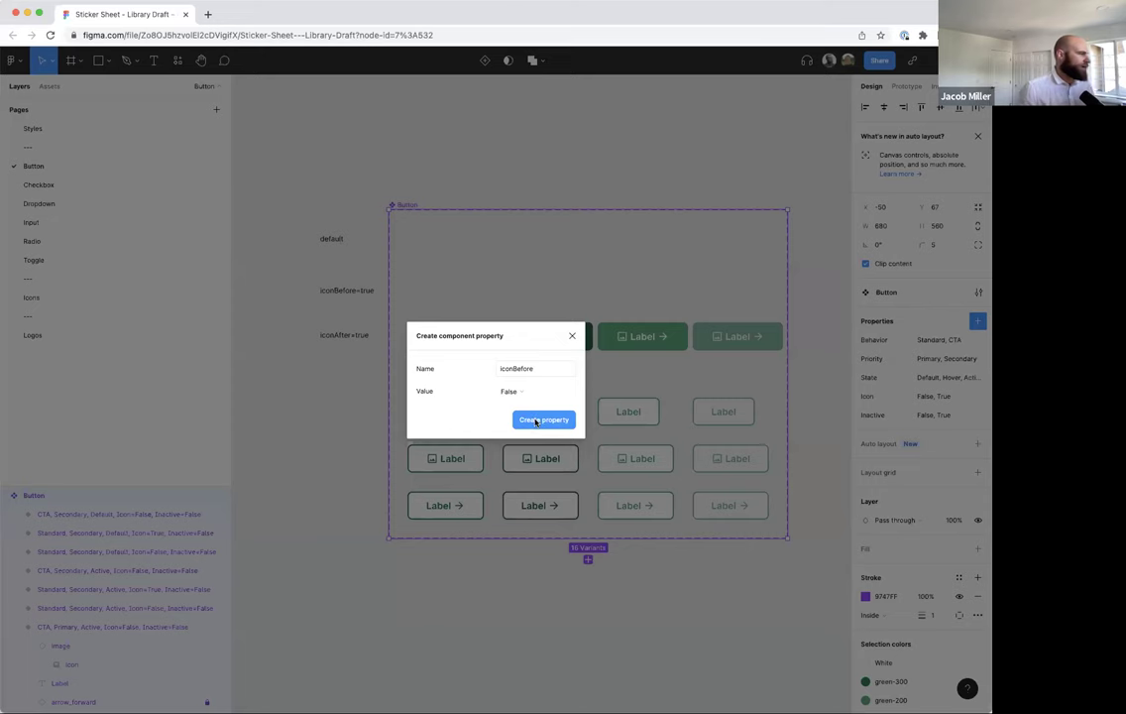
click(536, 421)
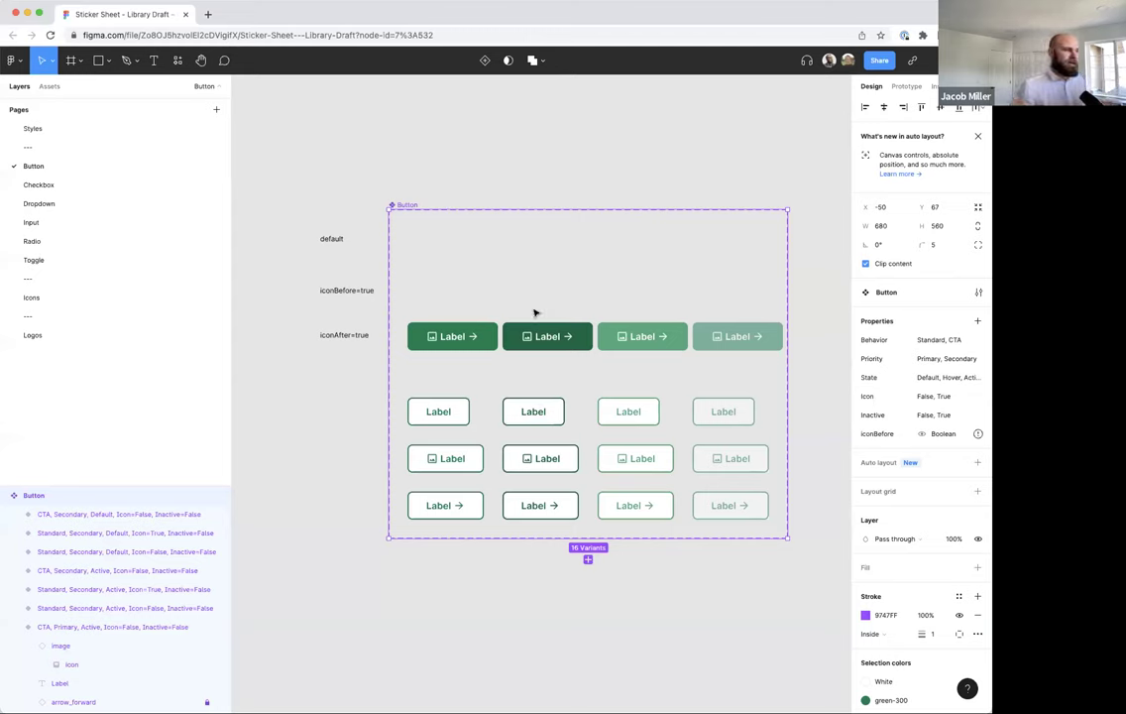
- Bind the visibility of all eight matching image icons to the iconBefore property
mouse_move(977, 436)
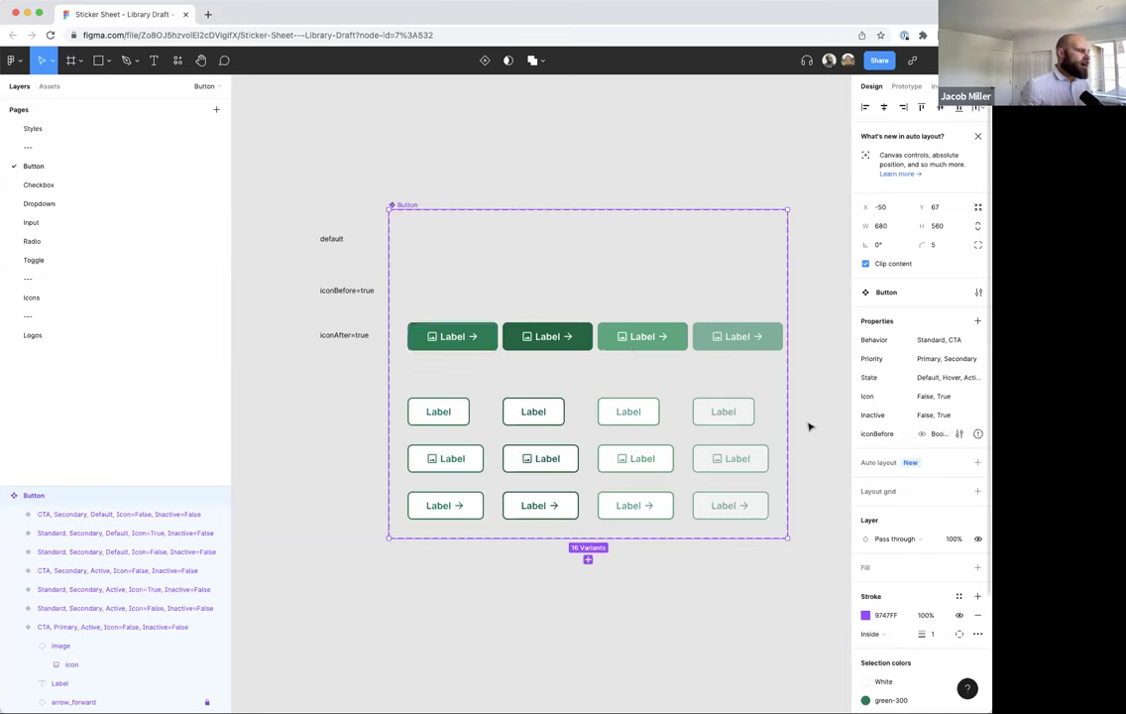
super+click(434, 337)
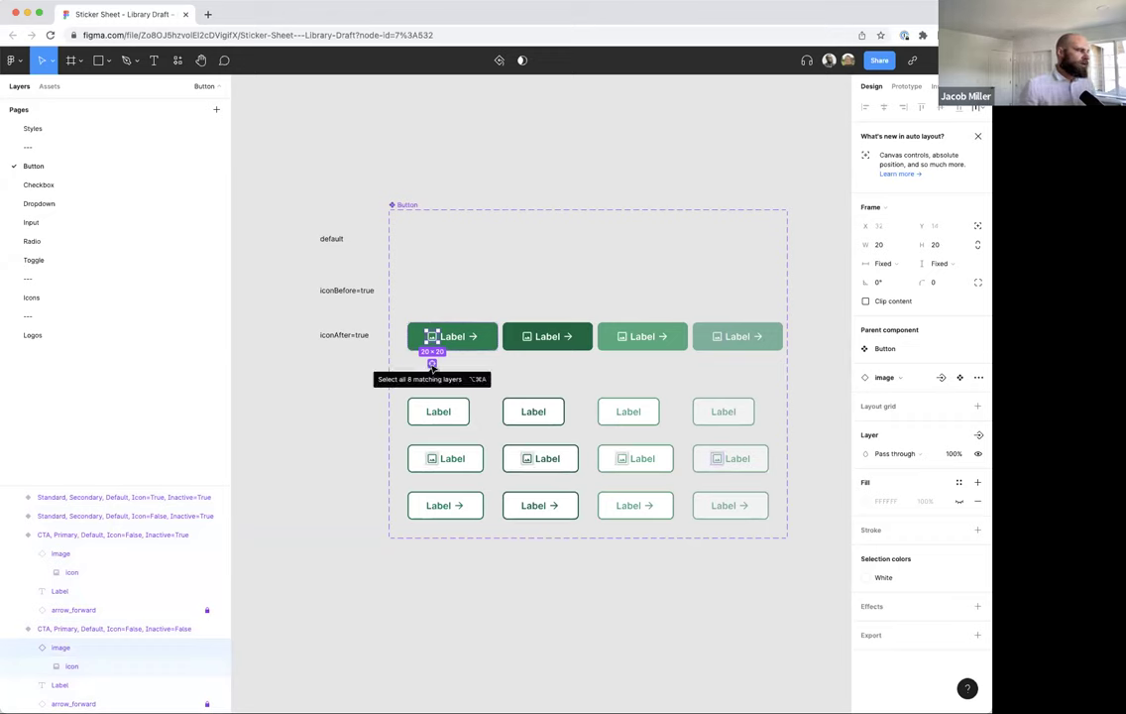
click(433, 364)
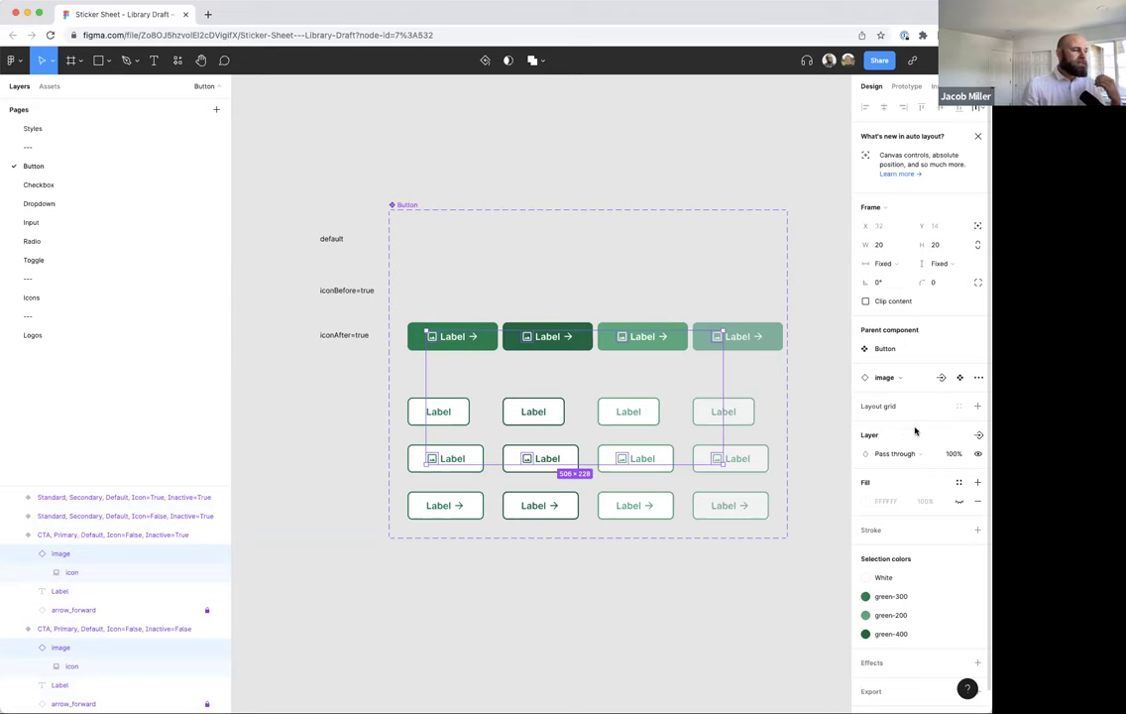
click(977, 437)
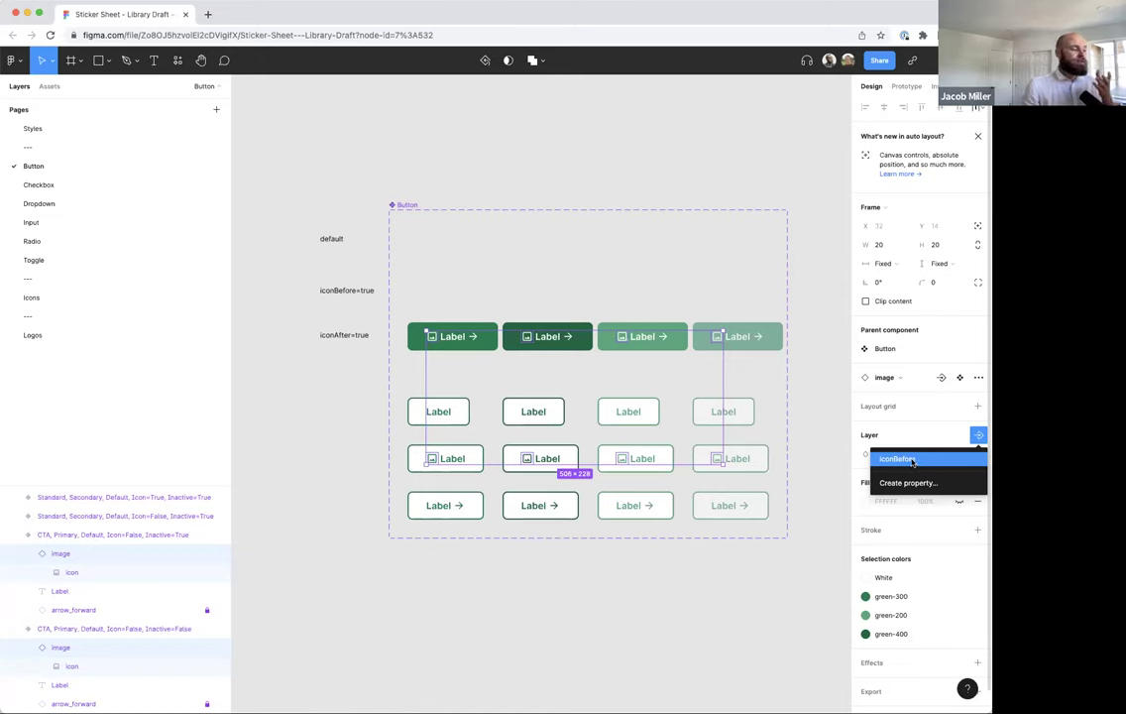
click(913, 459)
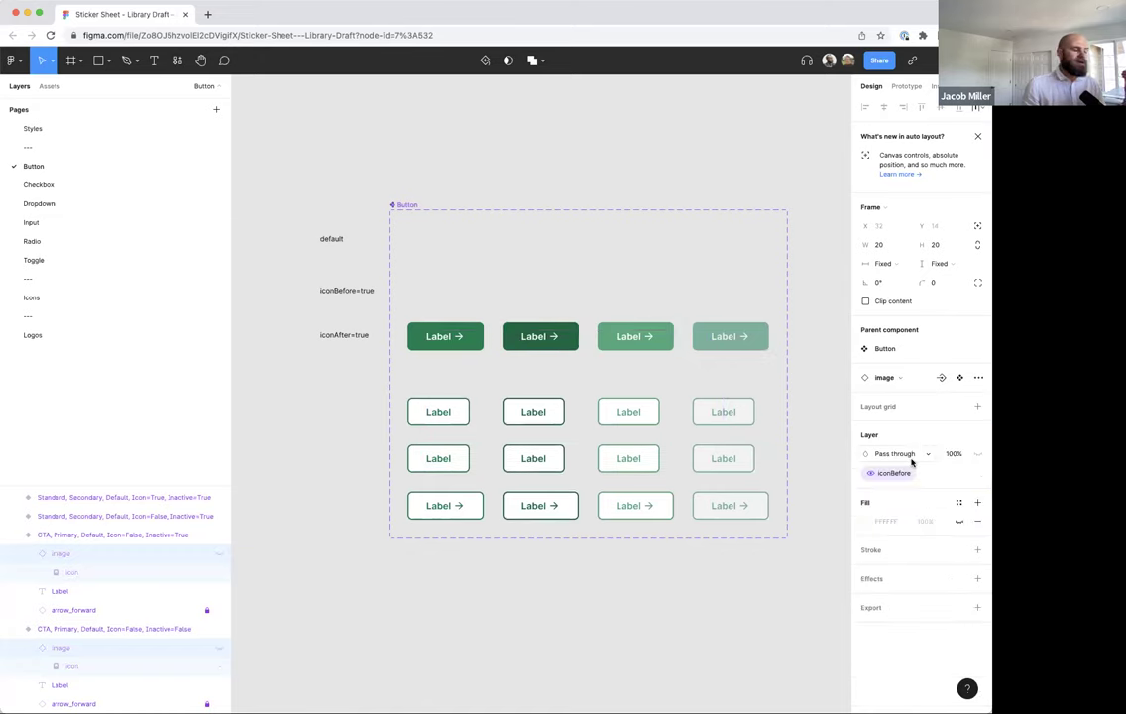
click(799, 431)
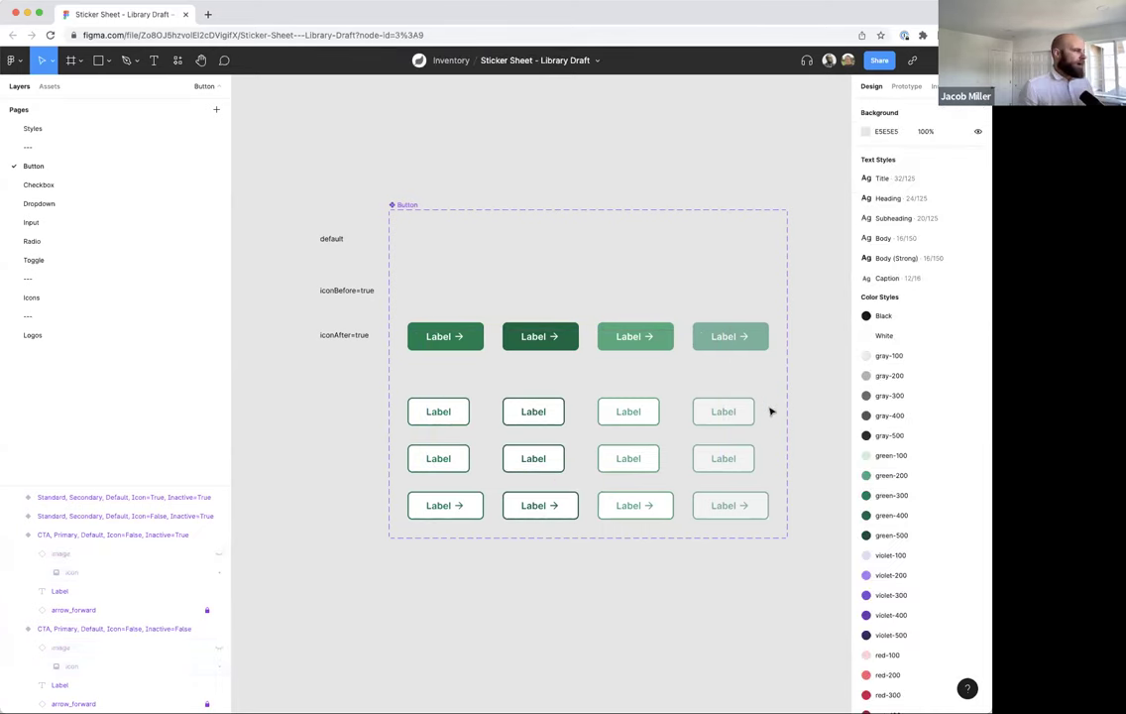
double_click(459, 338)
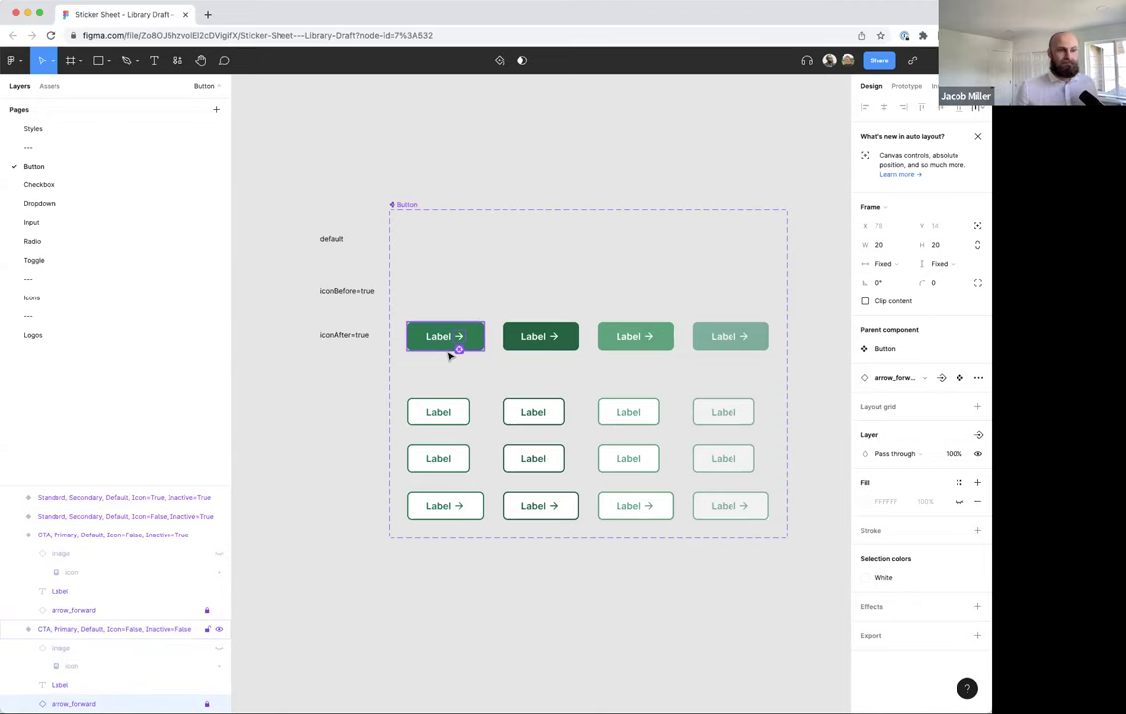
- Bind all arrow_forward icons' visibility to a new iconAfter Boolean property defaulting to False
key(super+alt+a)
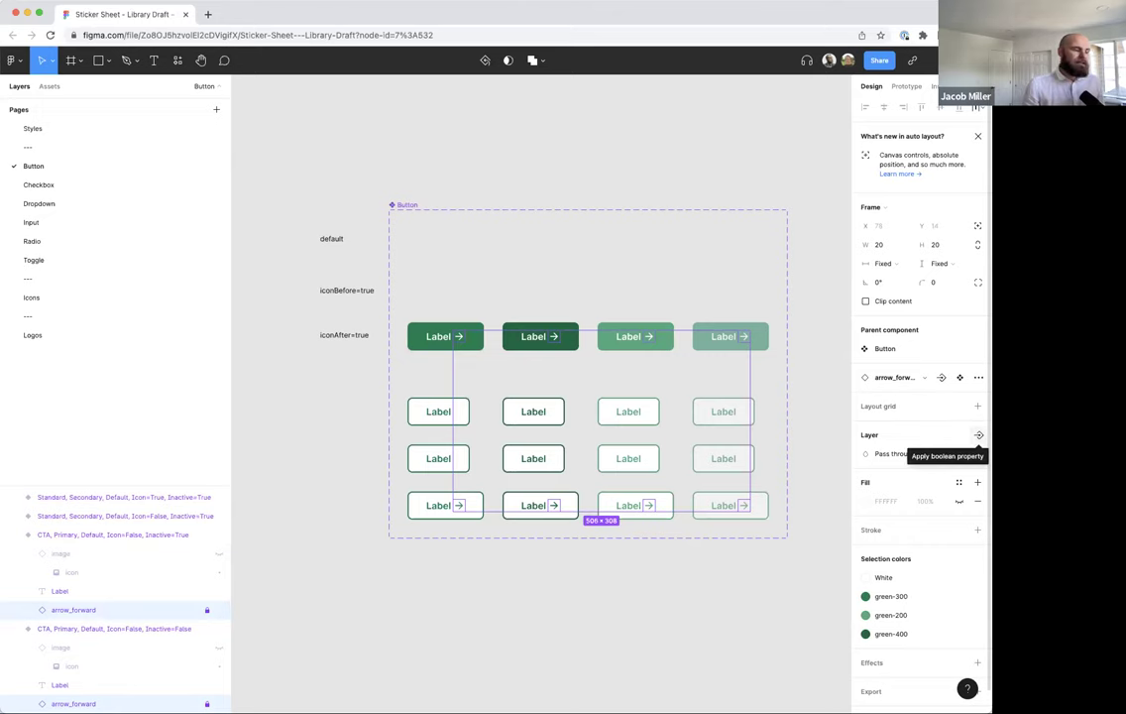
click(979, 436)
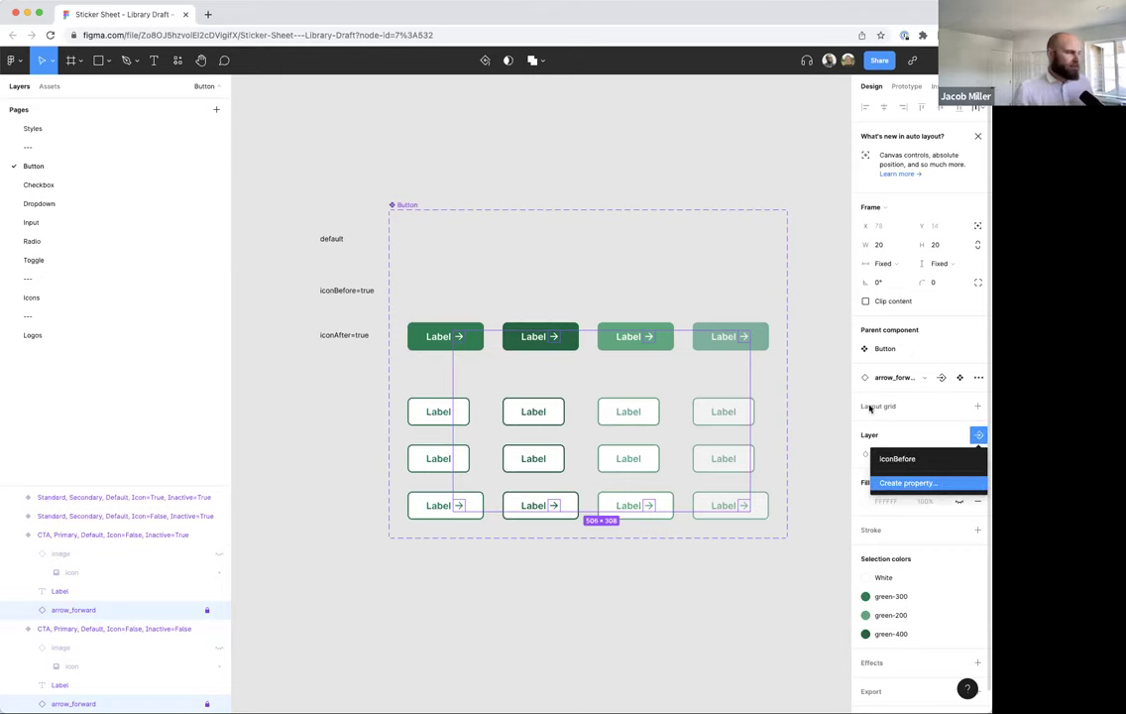
click(908, 483)
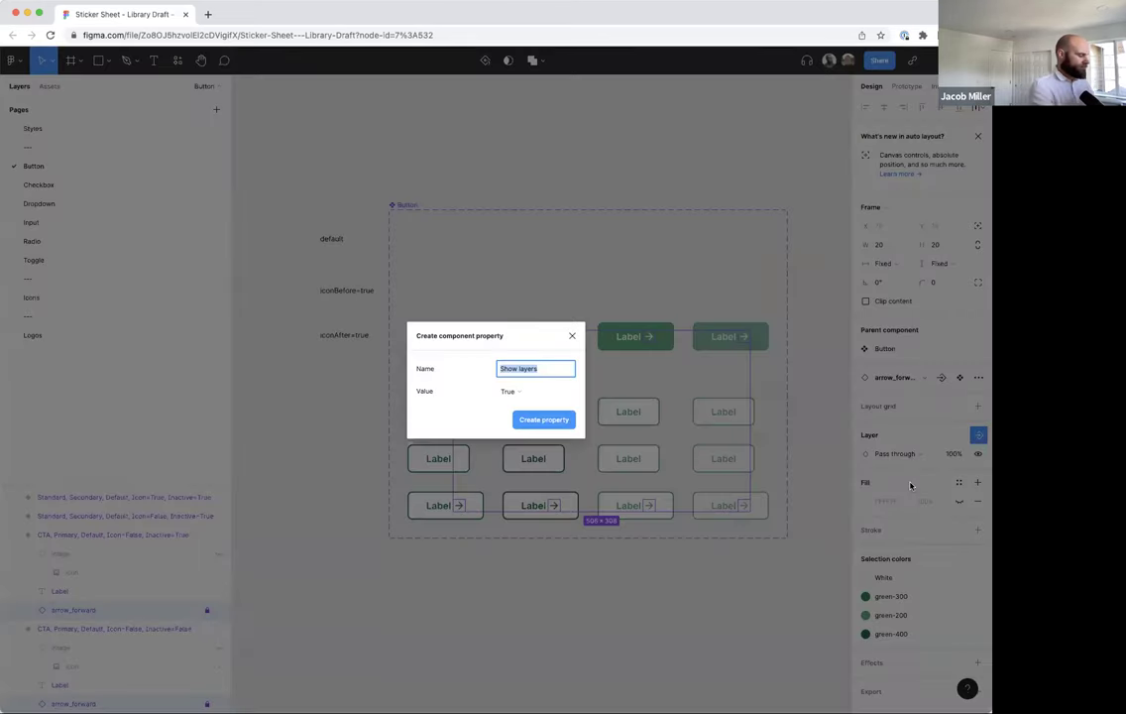
text(iconAfter)
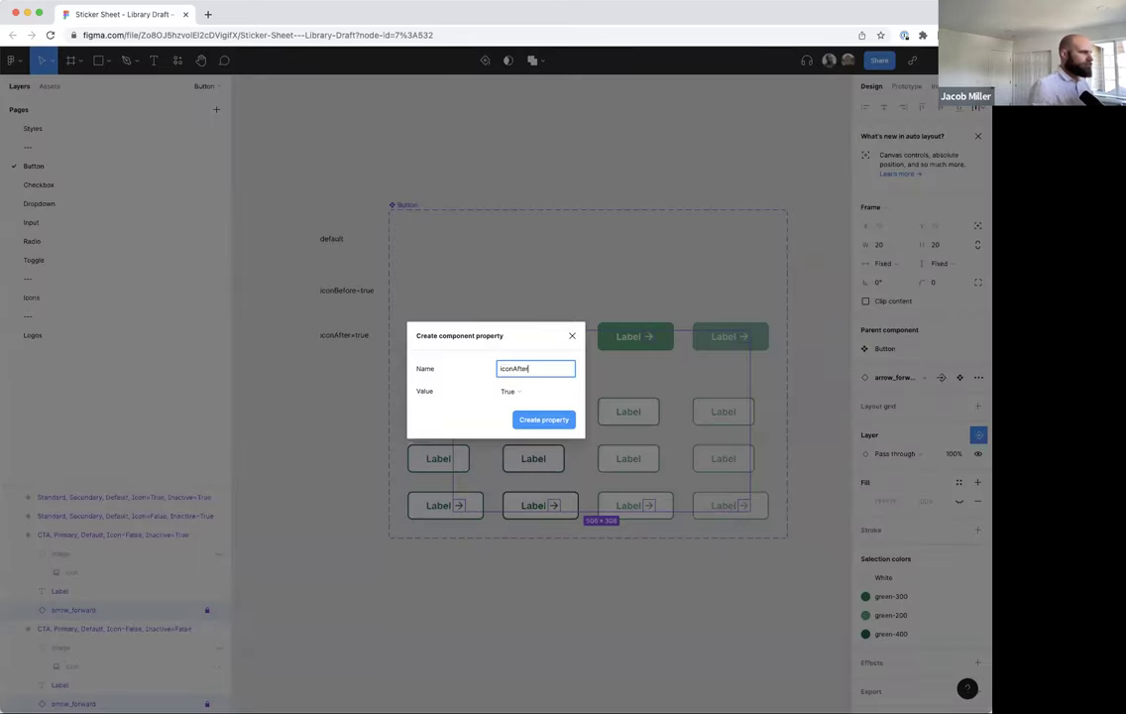
click(525, 393)
click(534, 406)
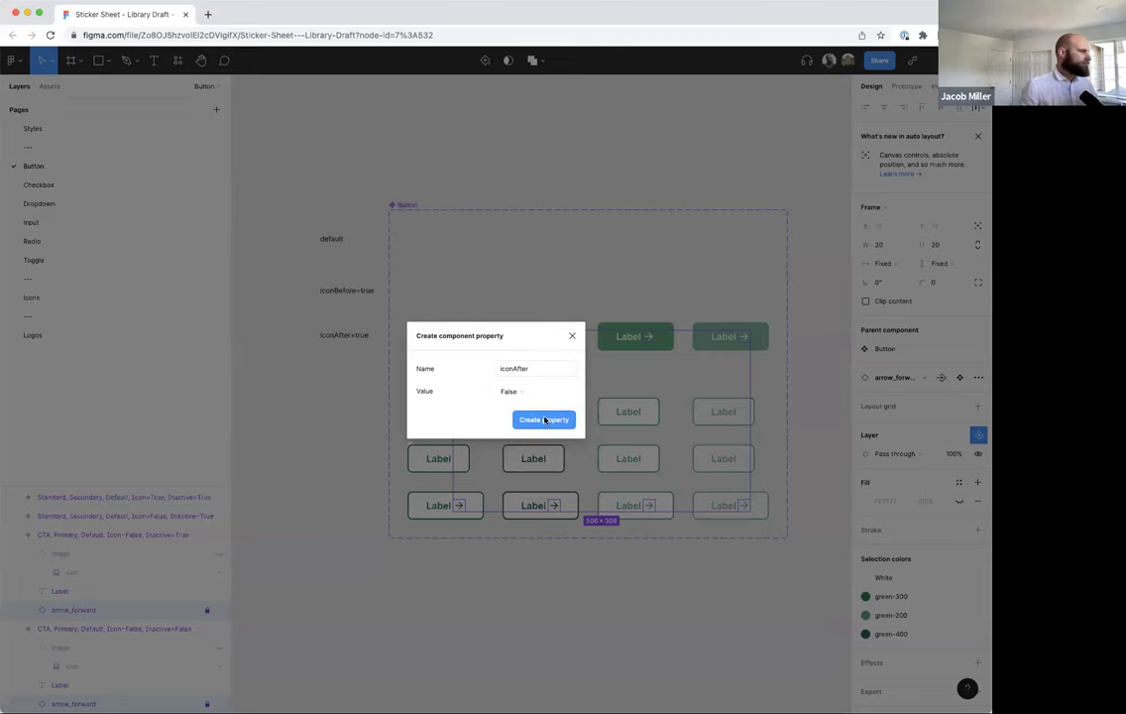
click(544, 421)
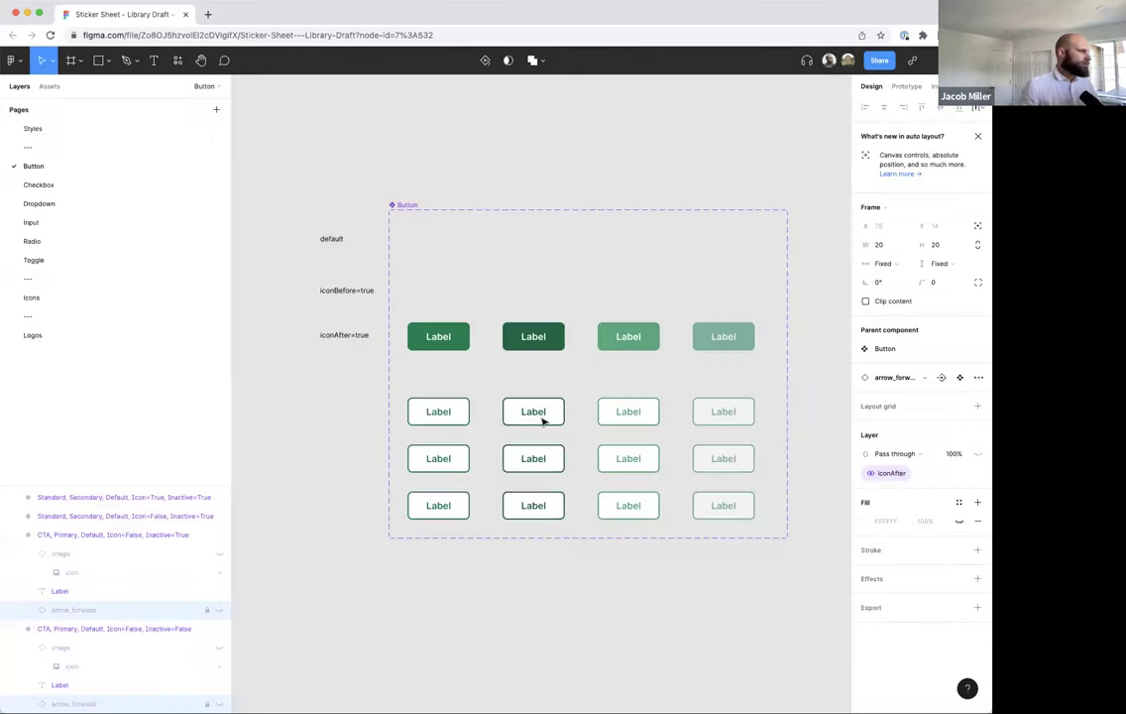
- Drag a copy of the first green primary button out above the variant set
click(621, 168)
click(451, 337)
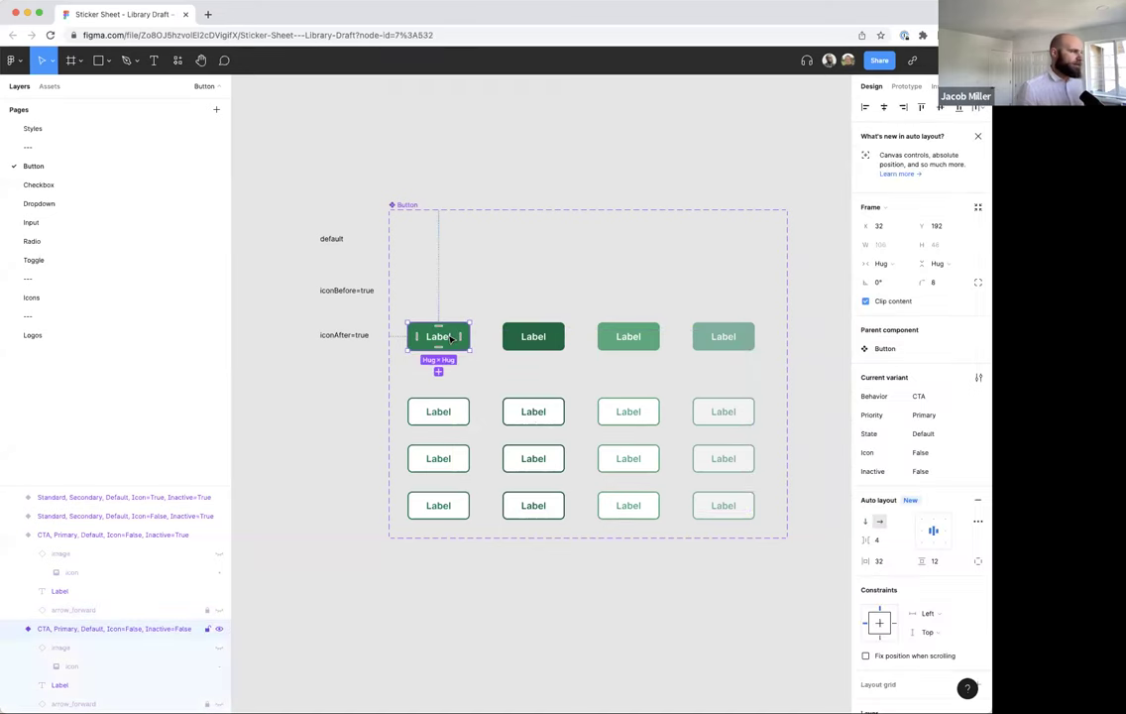
drag(451, 337, 615, 114)
scroll(686, 203, up, 4)
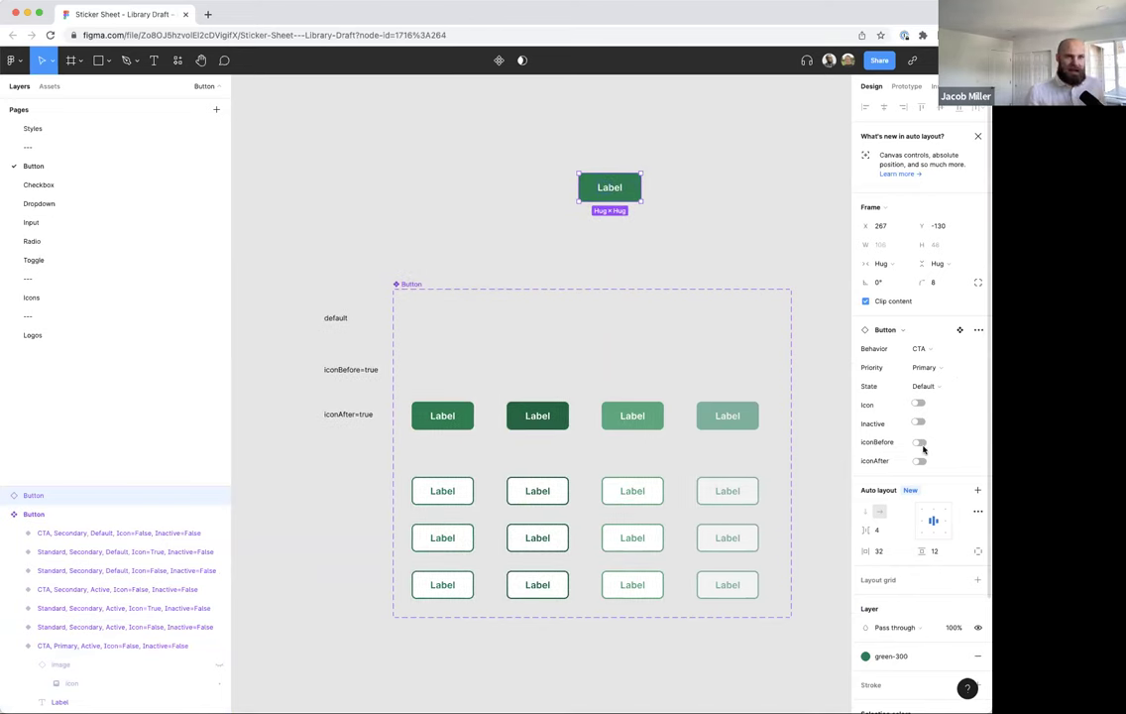
- Switch on both iconBefore and iconAfter on the copied button instance
click(919, 444)
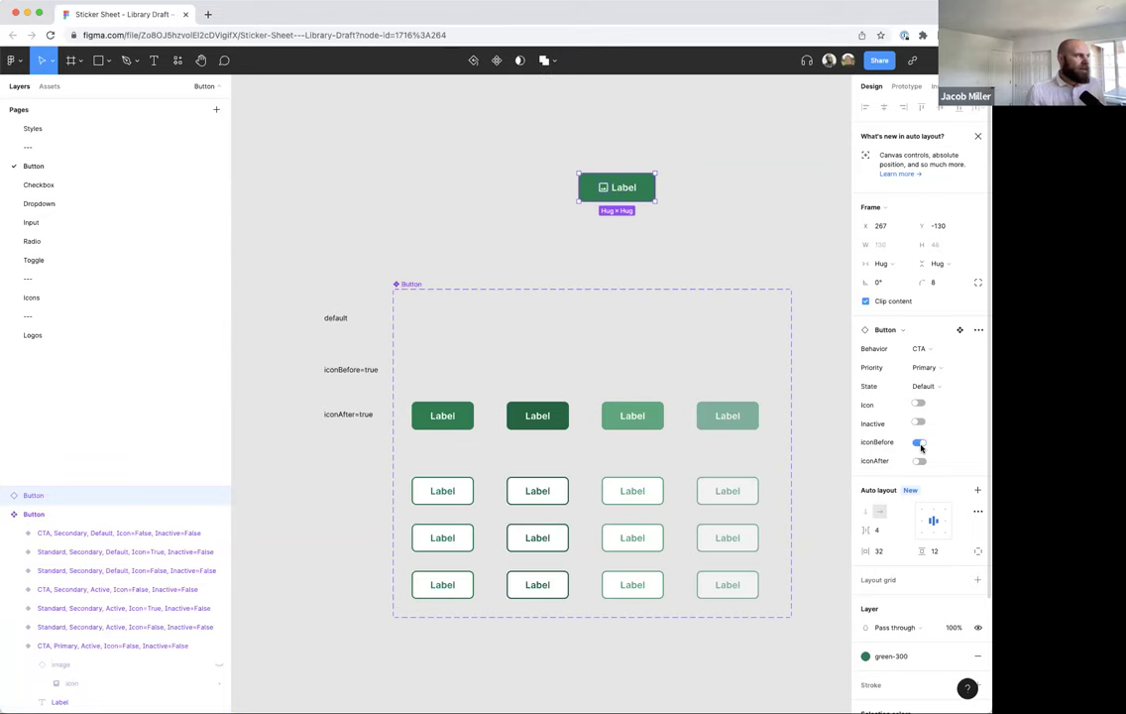
click(920, 444)
click(920, 462)
click(920, 462)
click(920, 463)
click(920, 463)
click(920, 463)
click(920, 443)
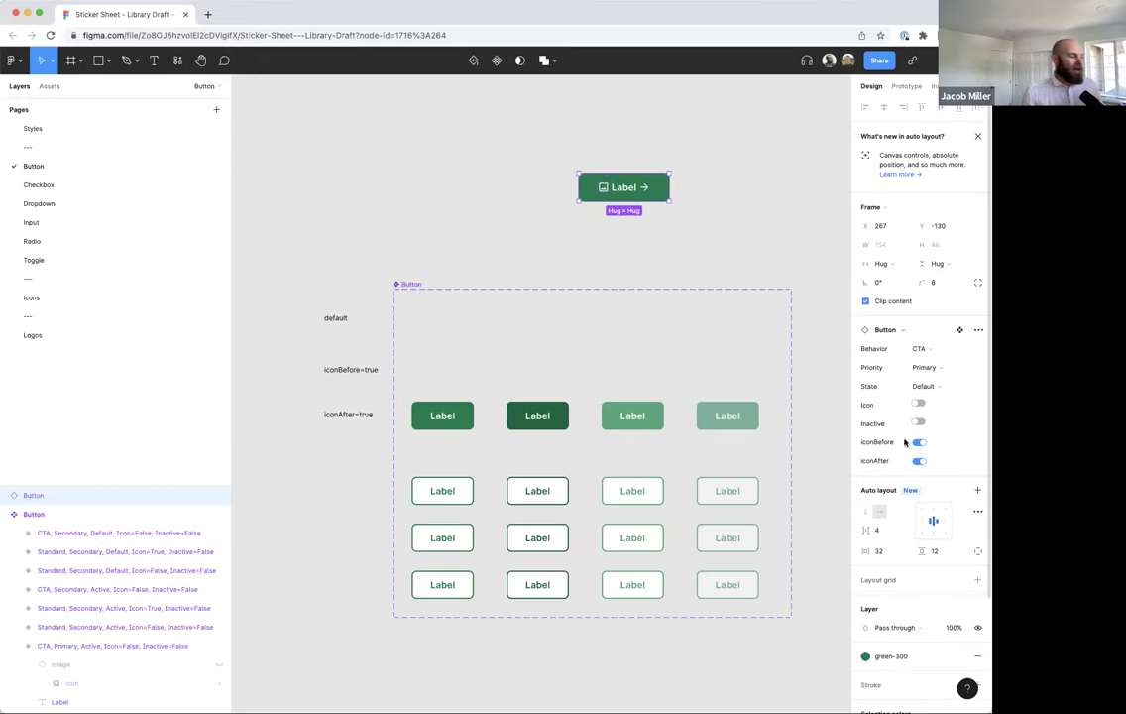
drag(812, 325, 800, 389)
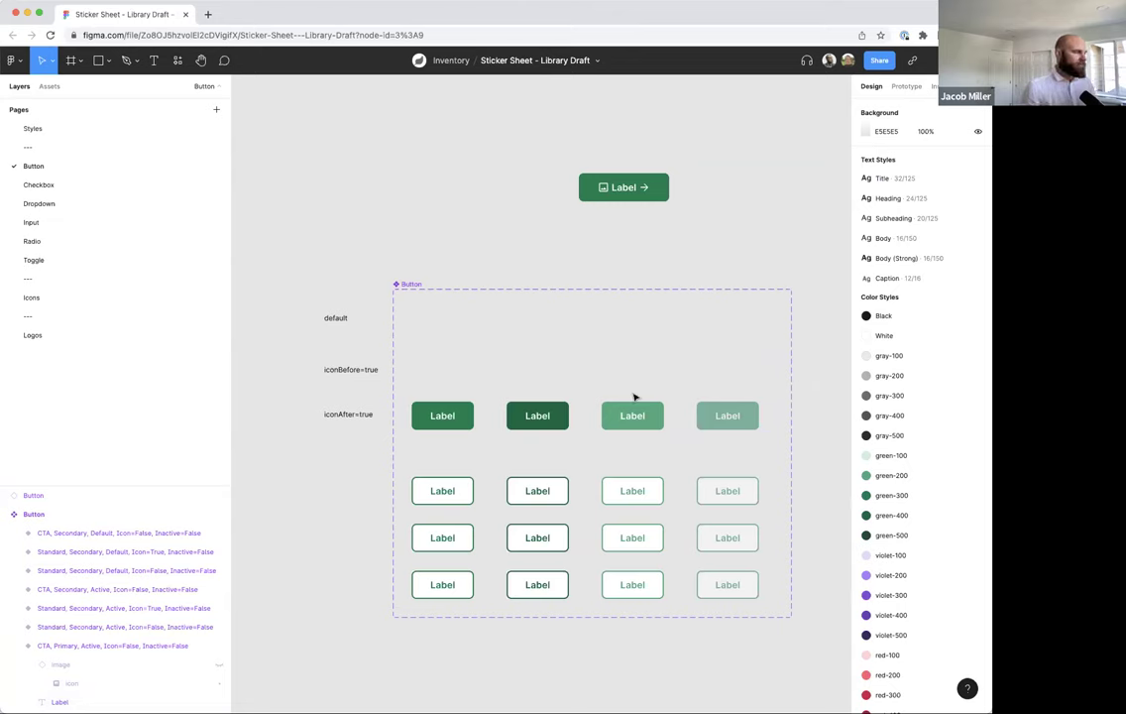
- Turn all matching Label texts into a text property 'Label' with default value 'Button'
super+click(447, 421)
key(super+alt+a)
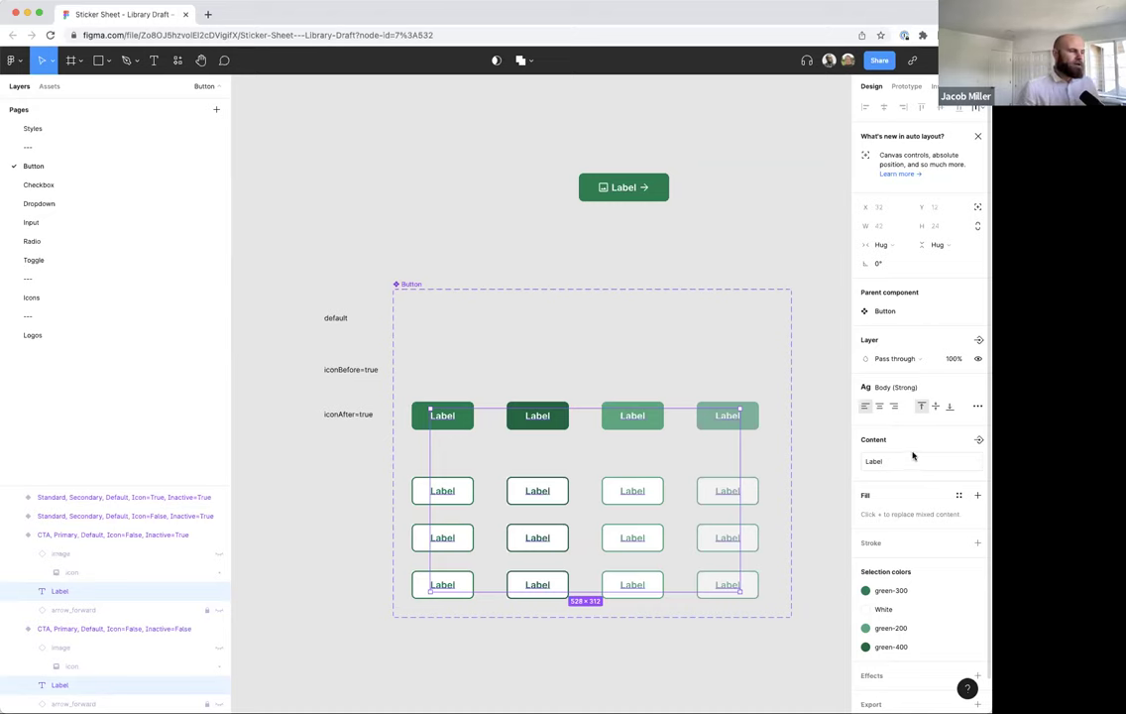
click(978, 440)
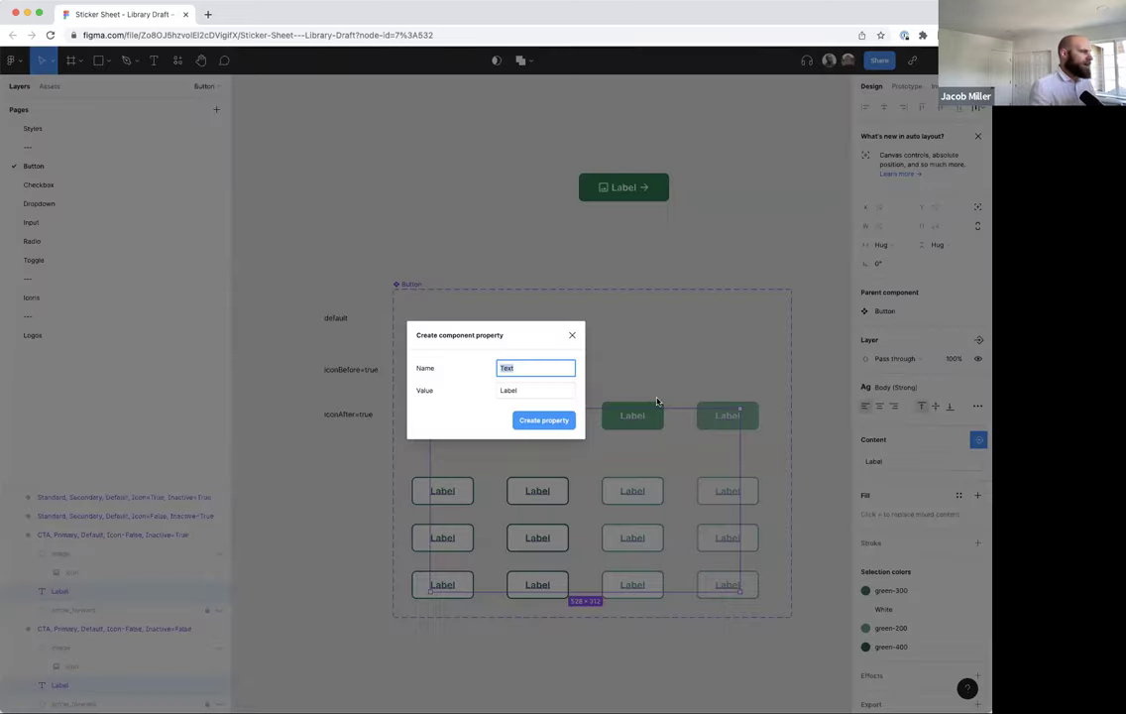
text(Label)
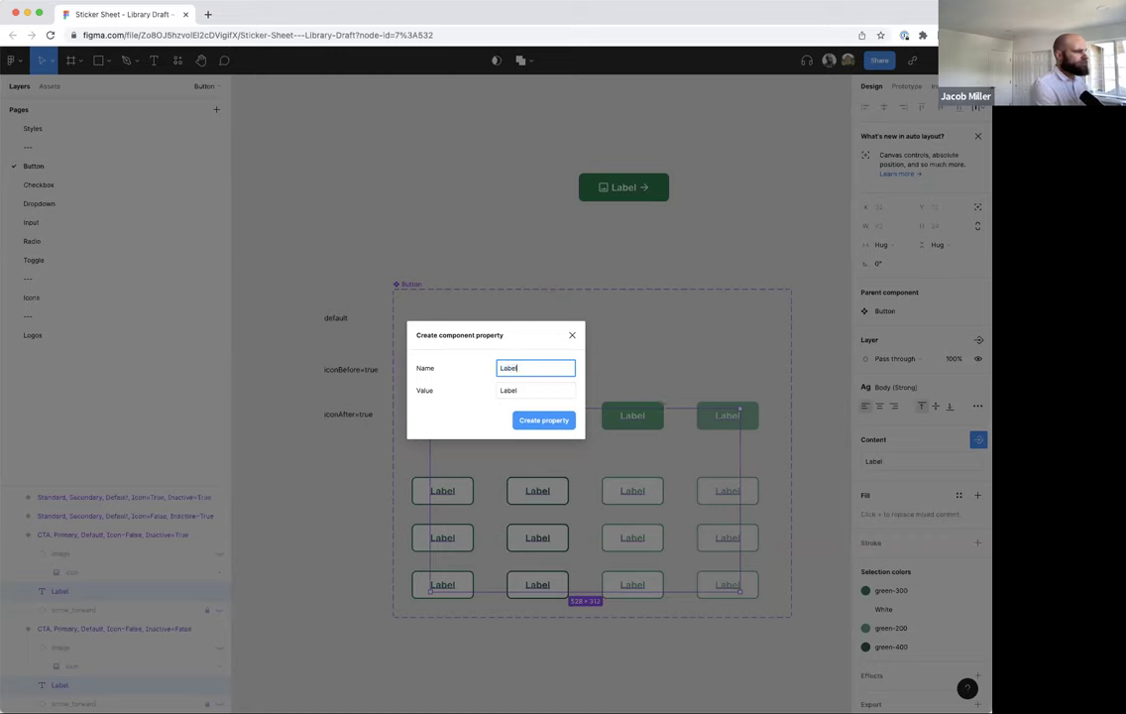
key(Tab)
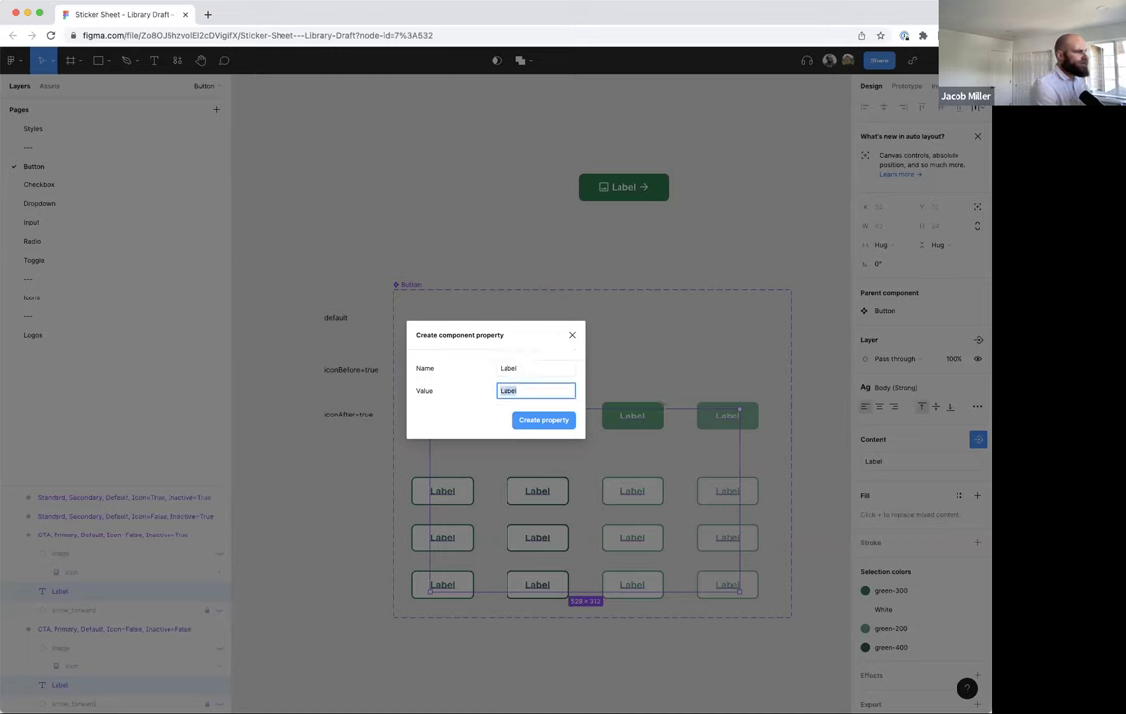
text(Button)
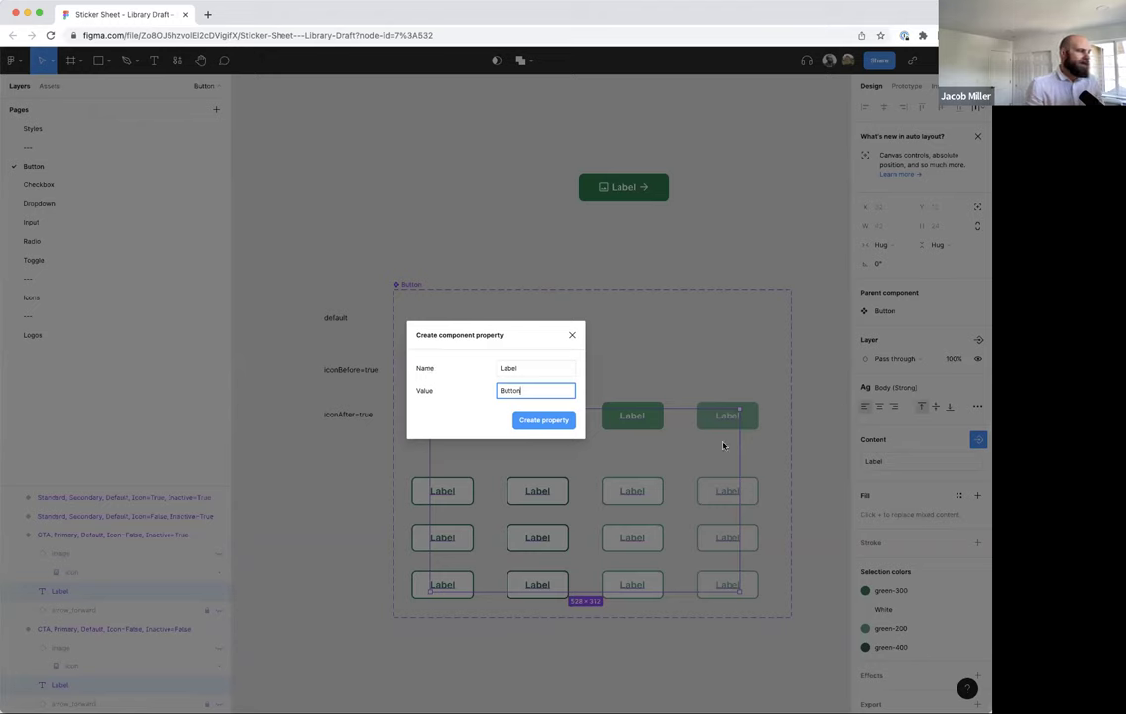
click(562, 420)
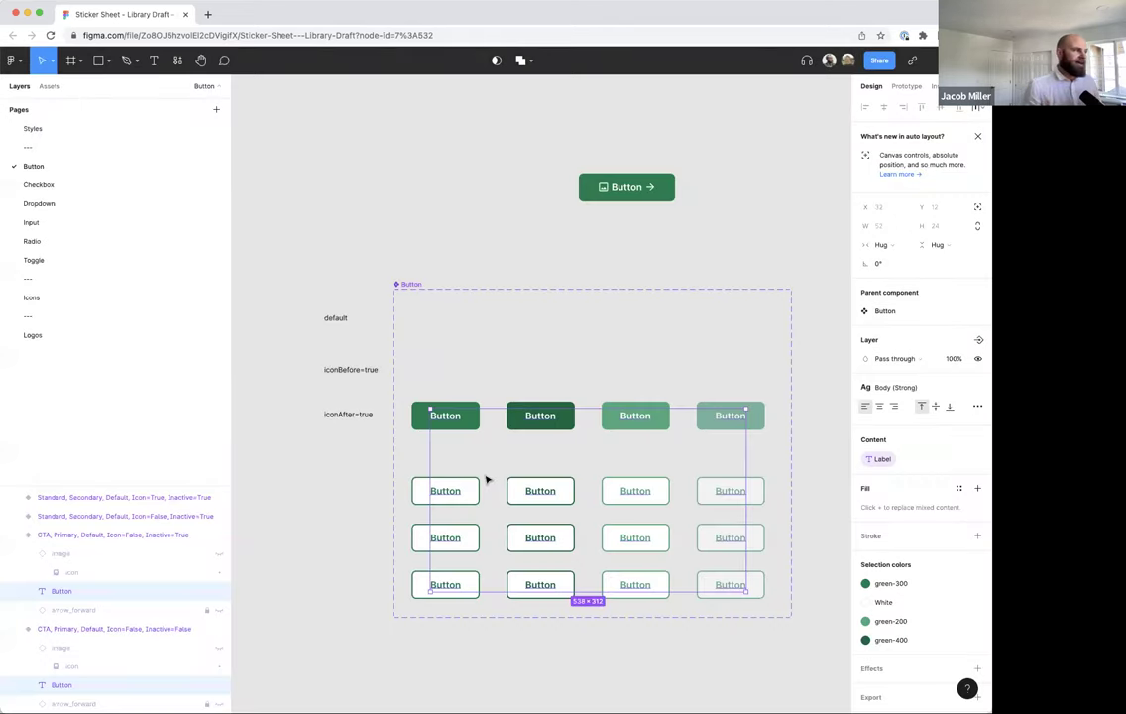
click(620, 188)
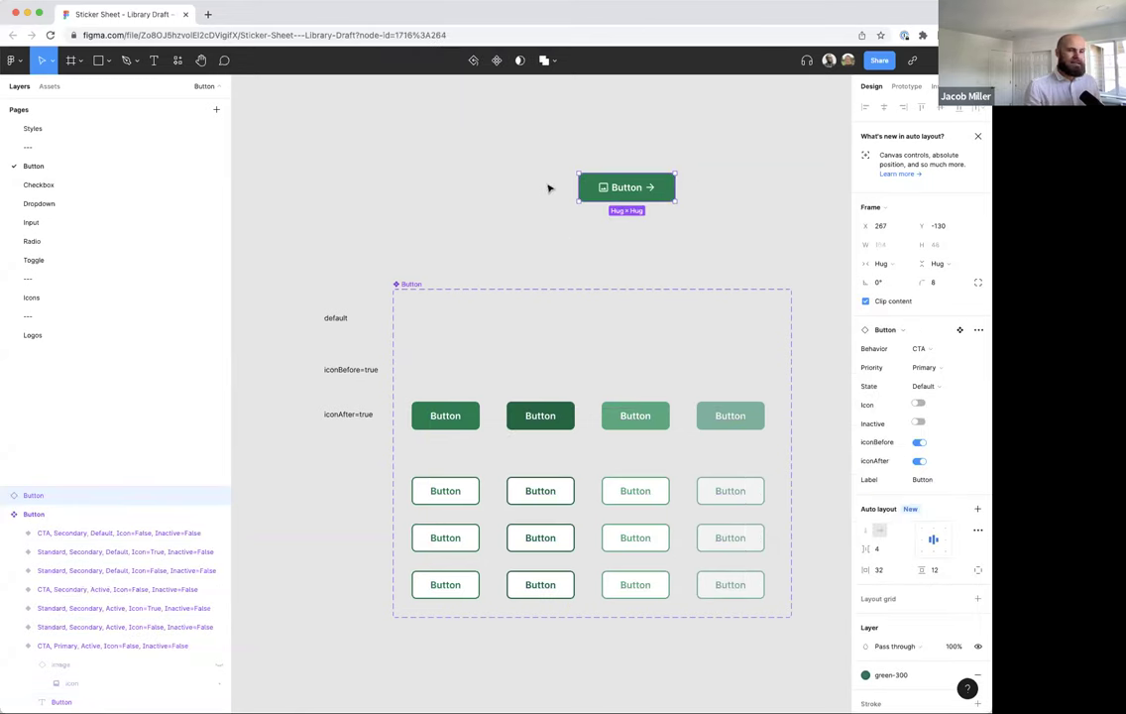
- Set the test instance's Label property value to 'Hello, world!'
click(937, 483)
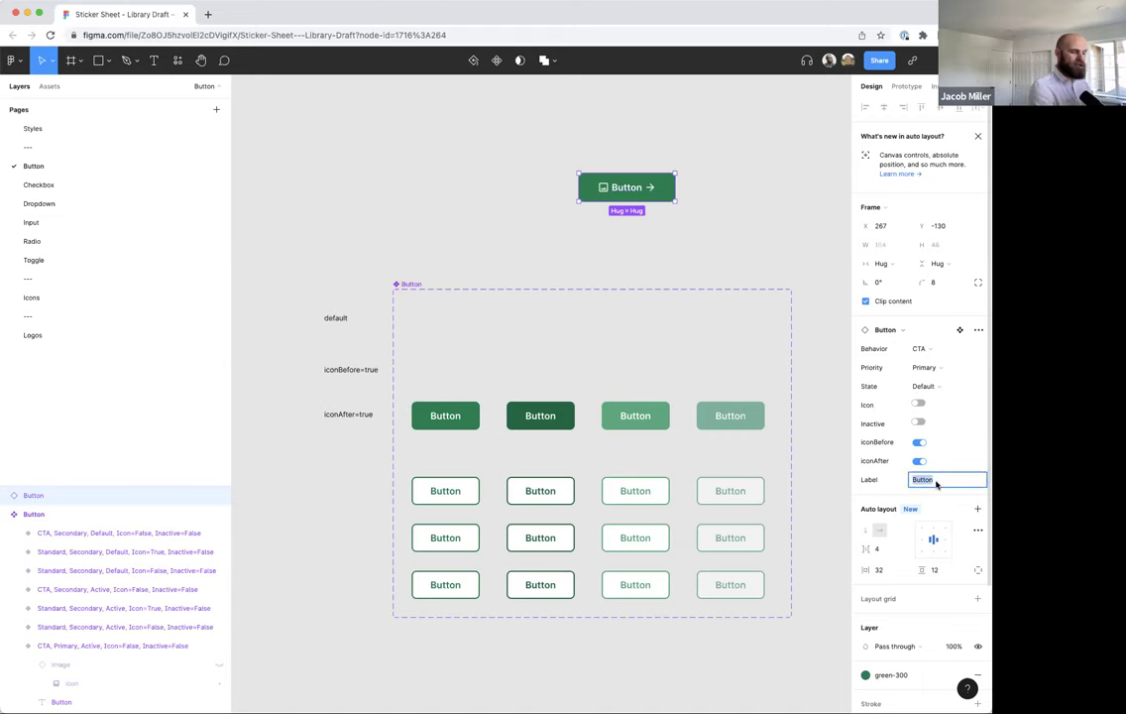
text(Hello)
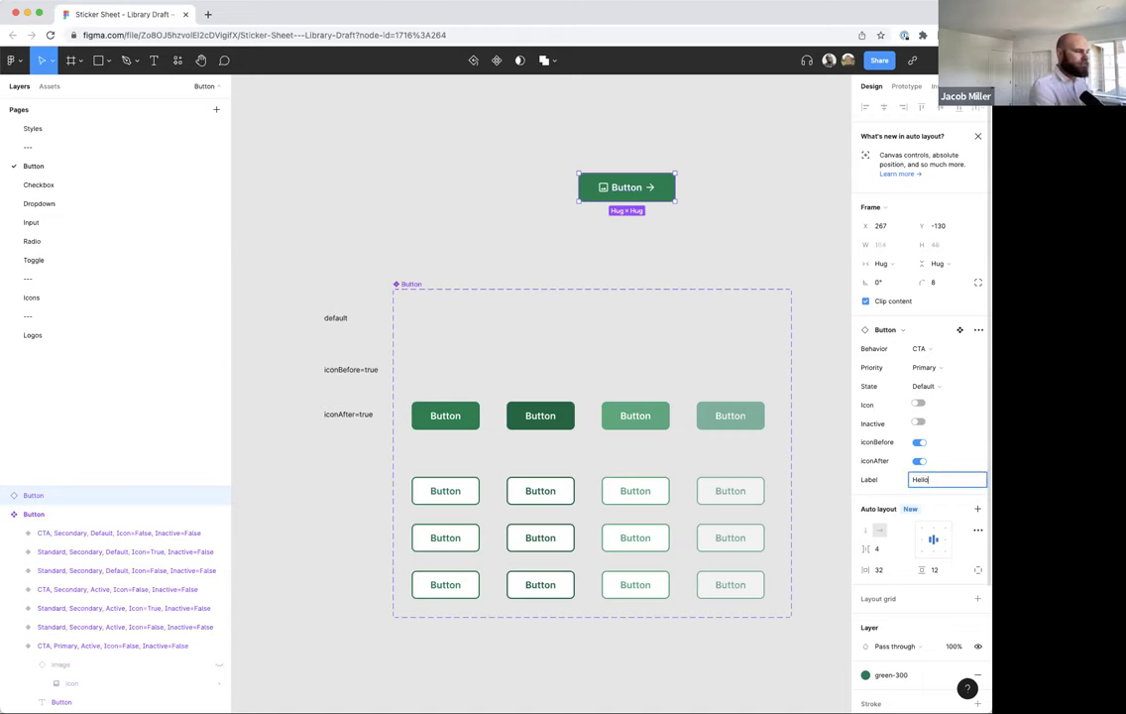
text(, world!)
key(Return)
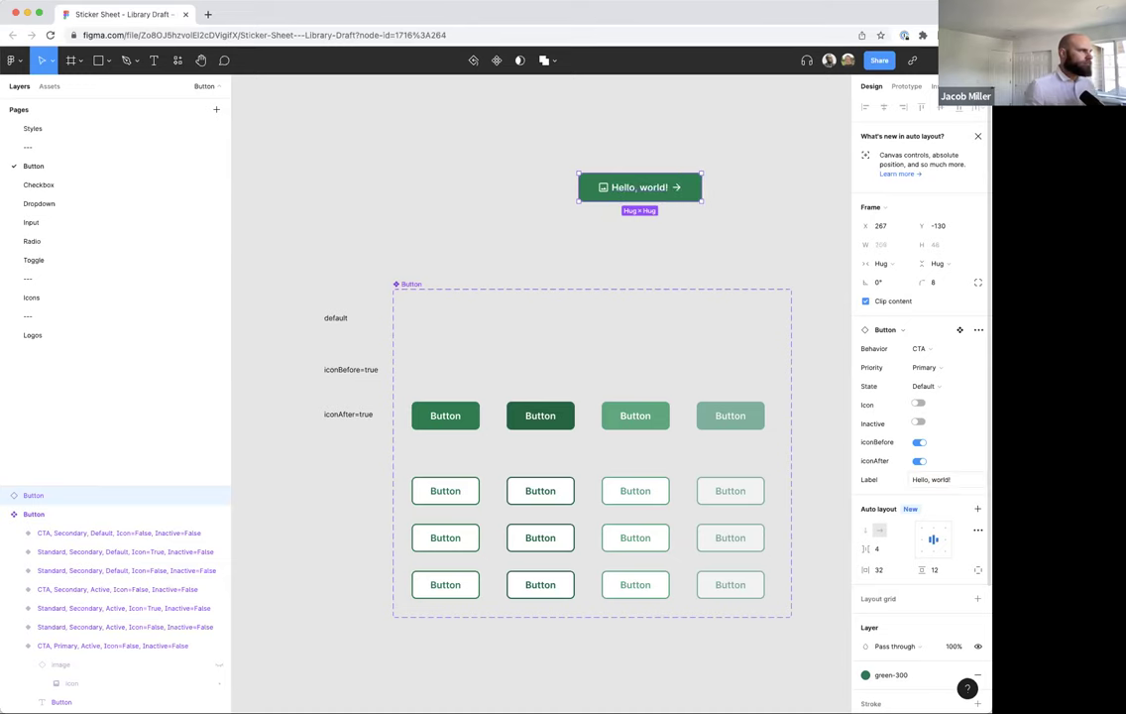
click(724, 263)
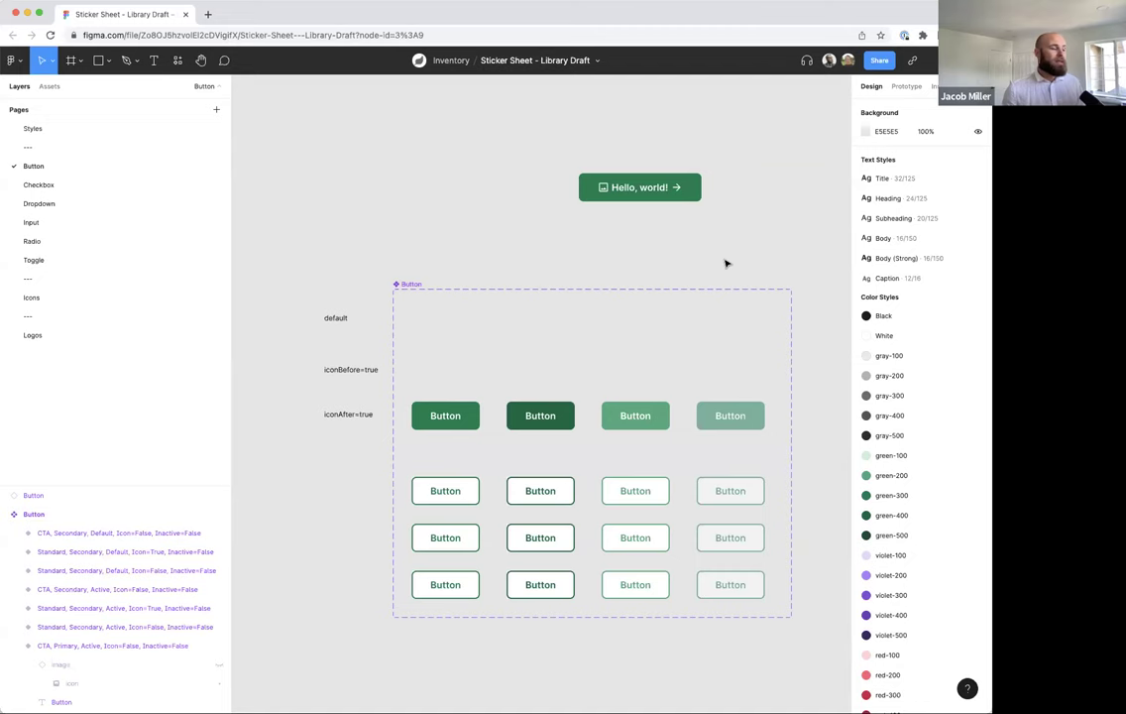
click(682, 188)
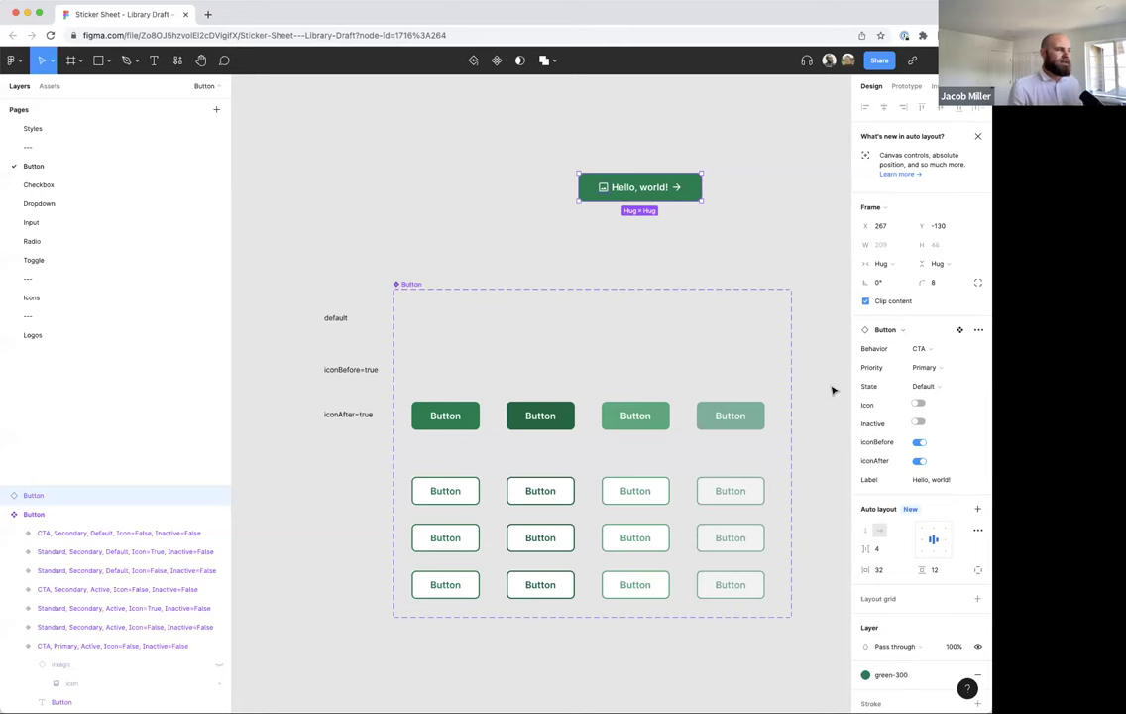
- Delete the Icon property from the Button component set's Properties
click(419, 285)
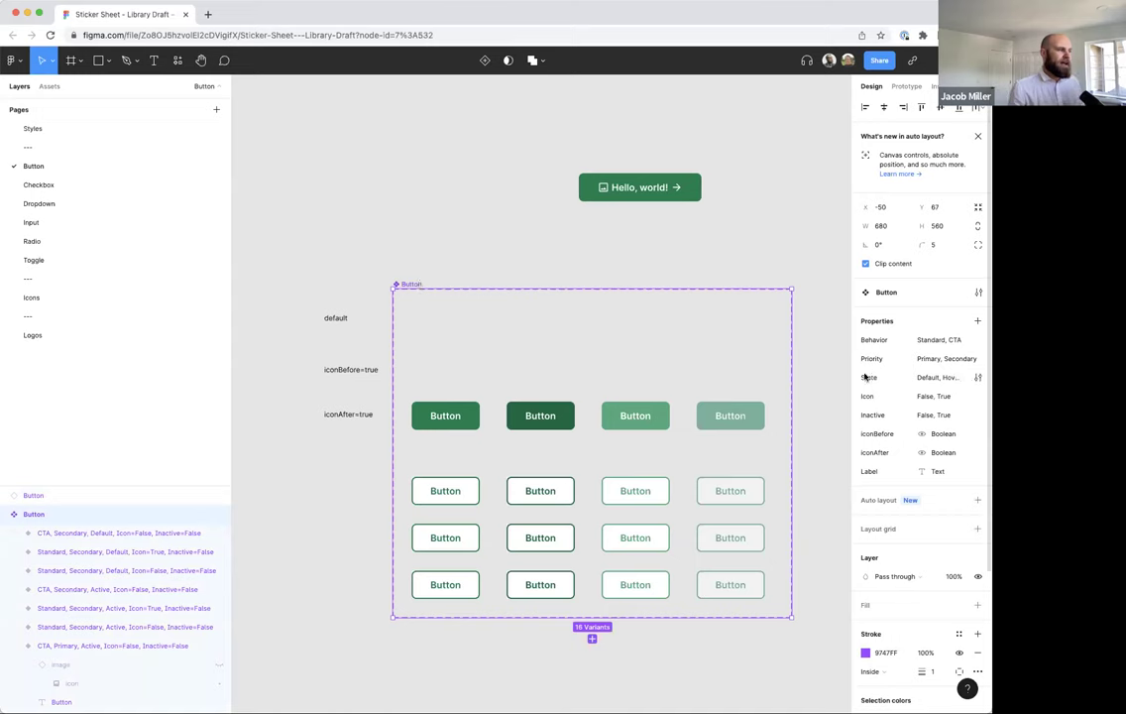
right_click(885, 398)
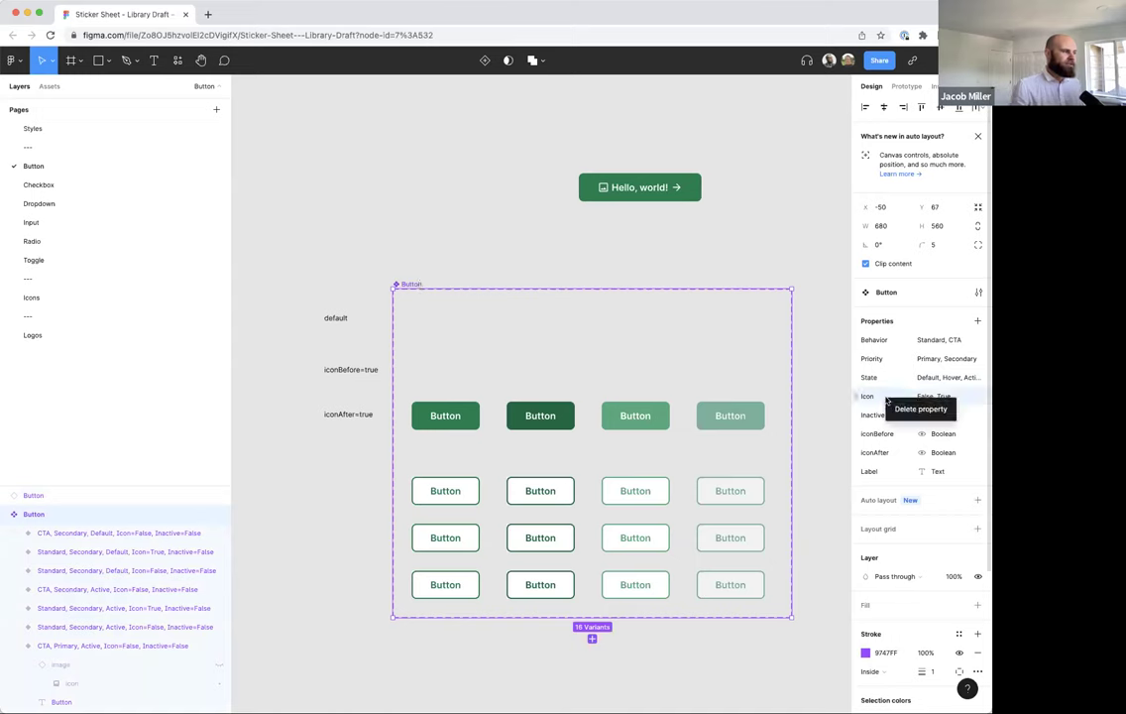
click(901, 407)
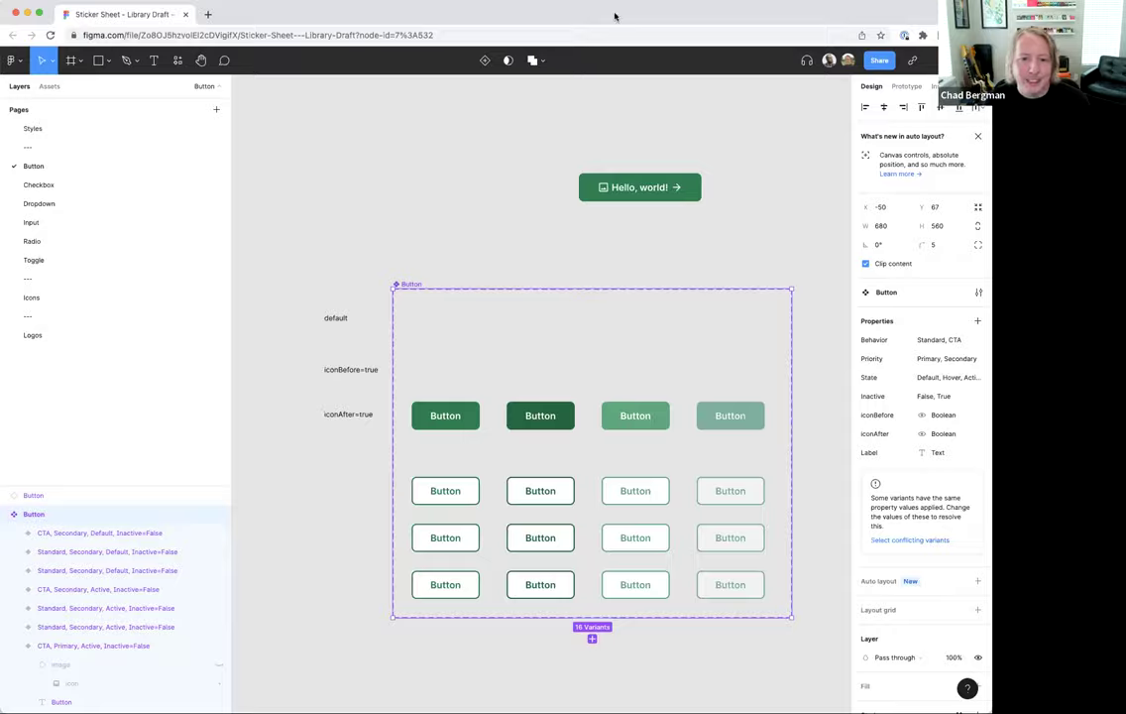
click(548, 12)
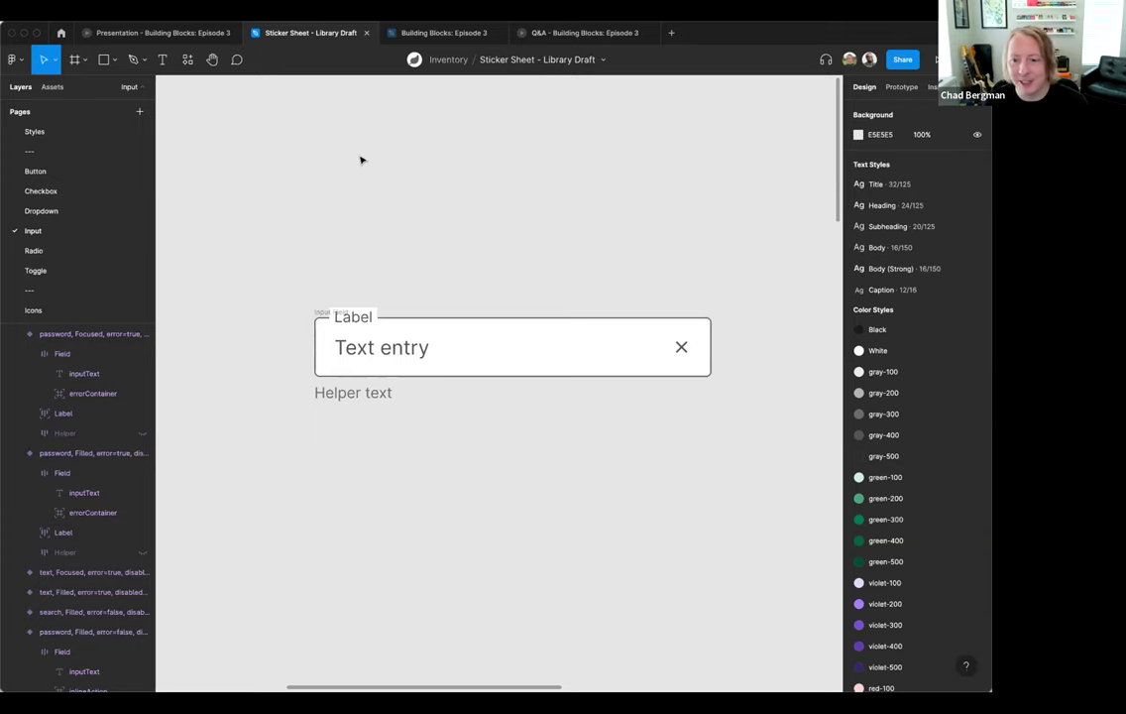
click(45, 170)
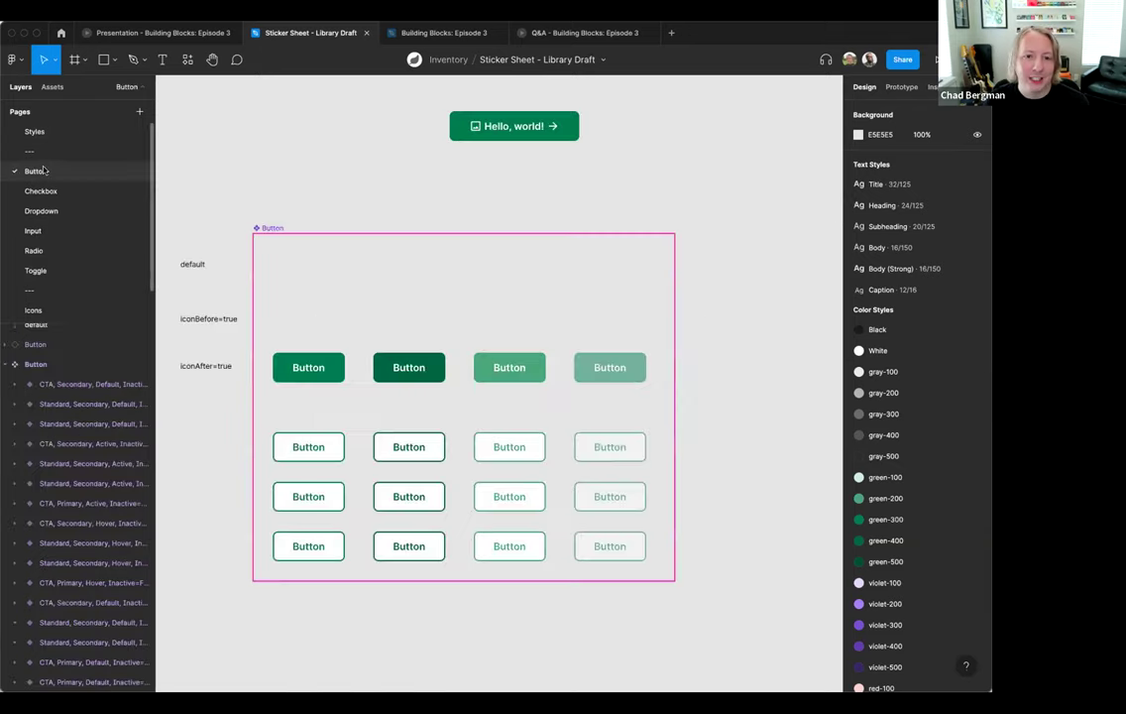
scroll(197, 140, left, 3)
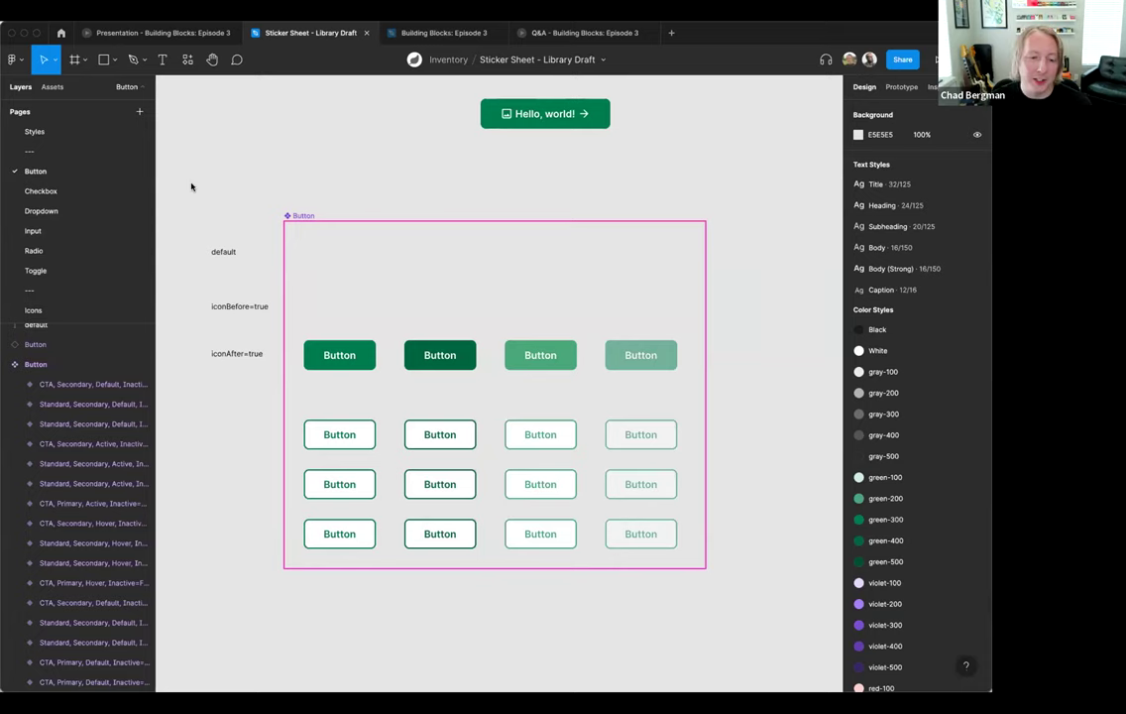
click(32, 231)
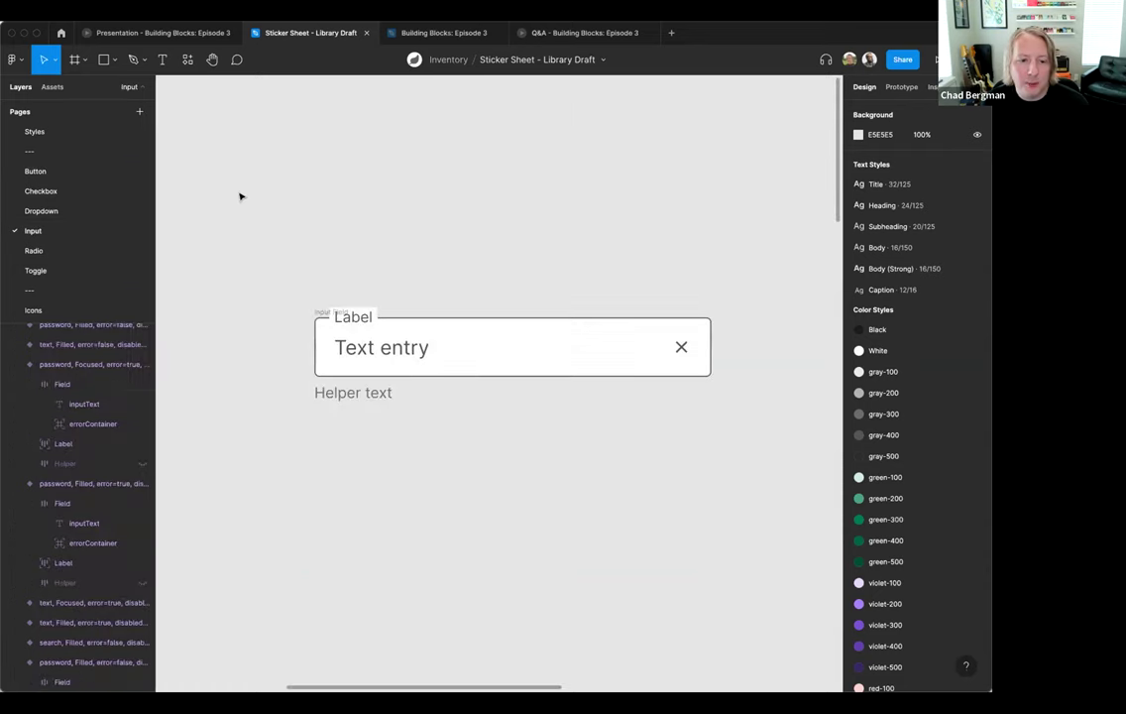
- Select the entire 320×48 Input Field frame instead of its floating Label layer
scroll(241, 290, right, 2)
click(241, 301)
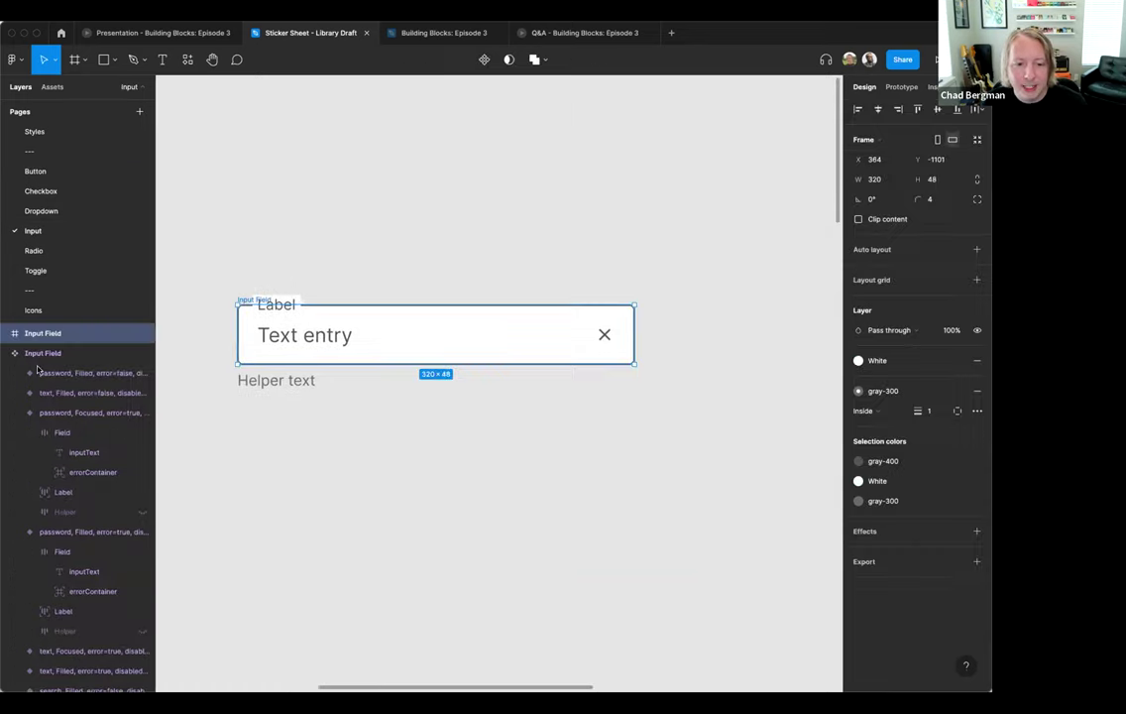
click(7, 353)
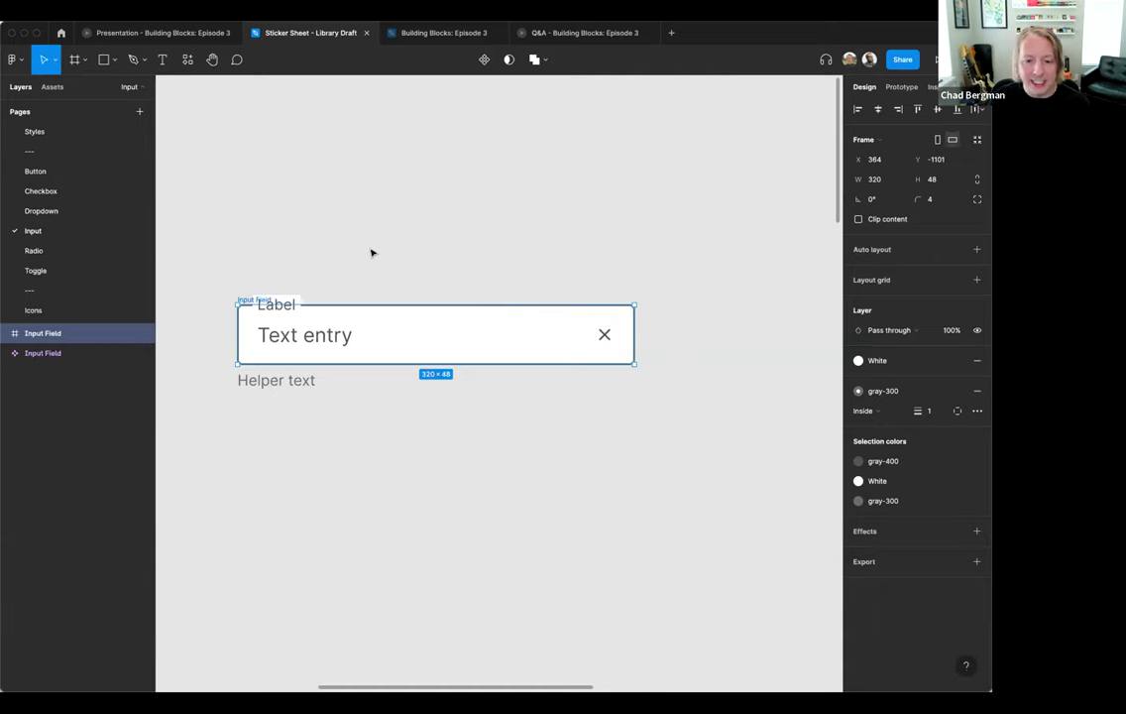
click(7, 333)
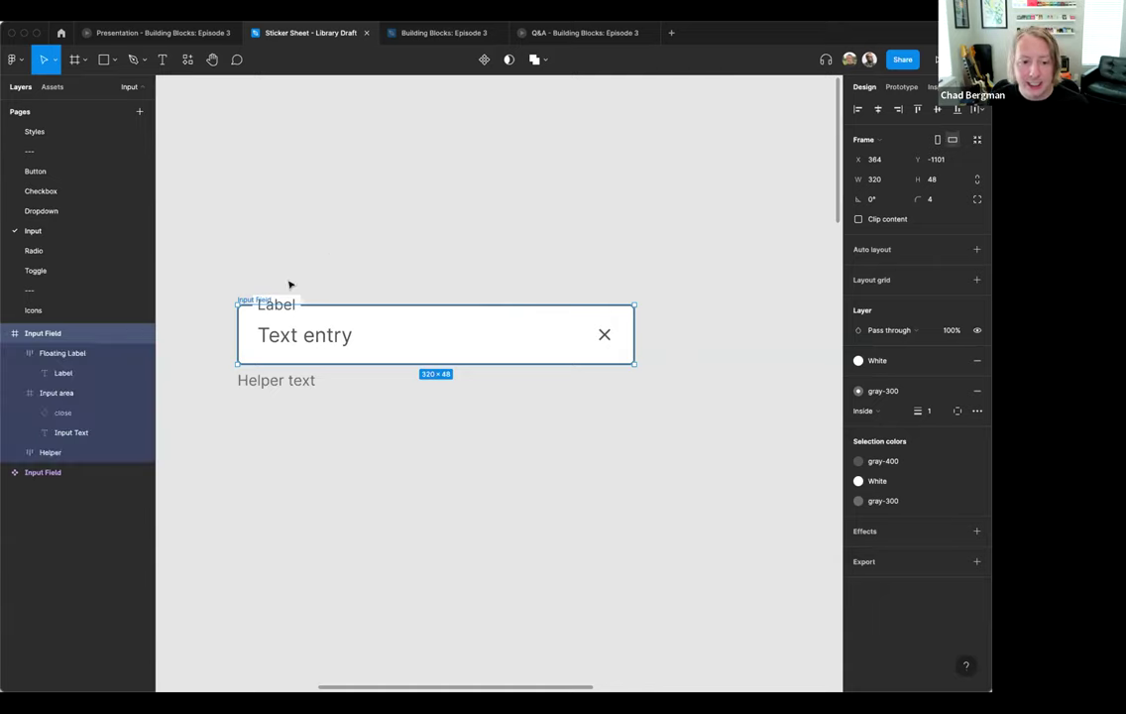
click(227, 295)
click(254, 298)
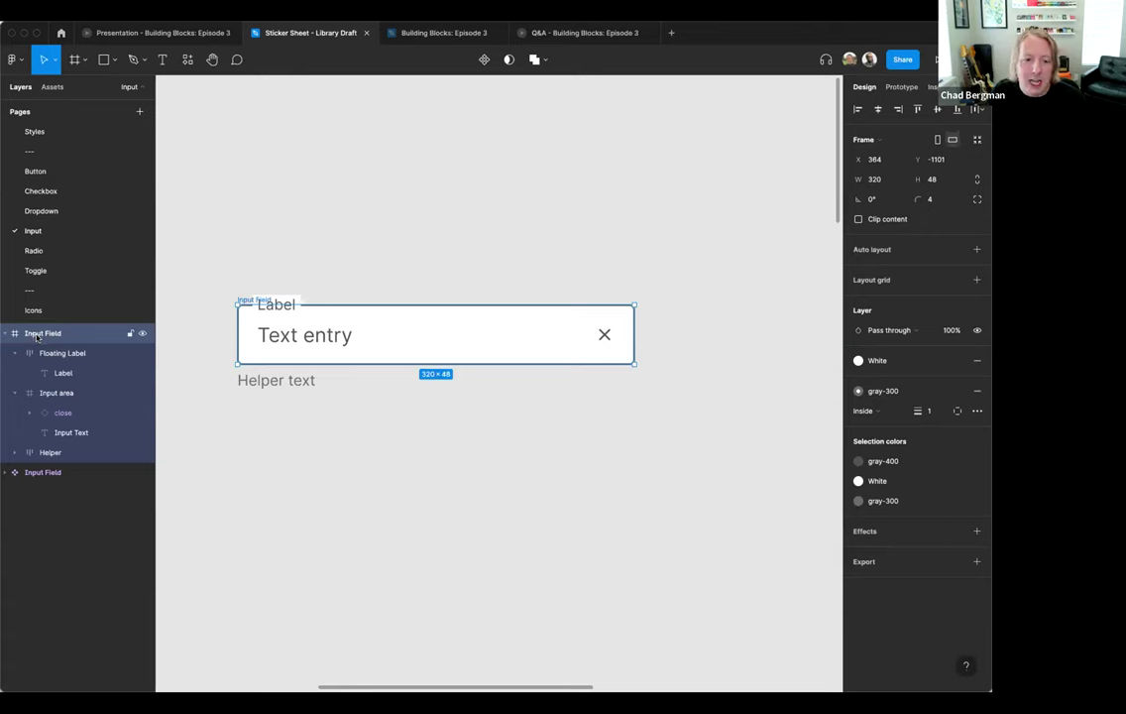
click(347, 235)
double_click(274, 305)
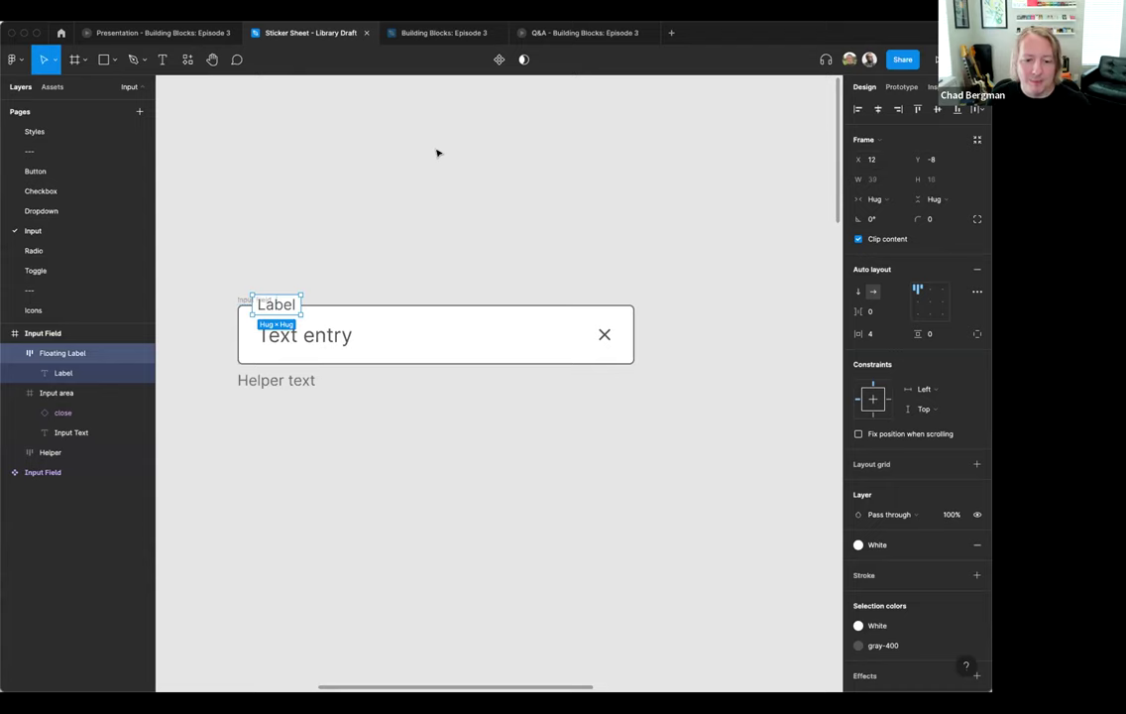
click(426, 190)
click(243, 300)
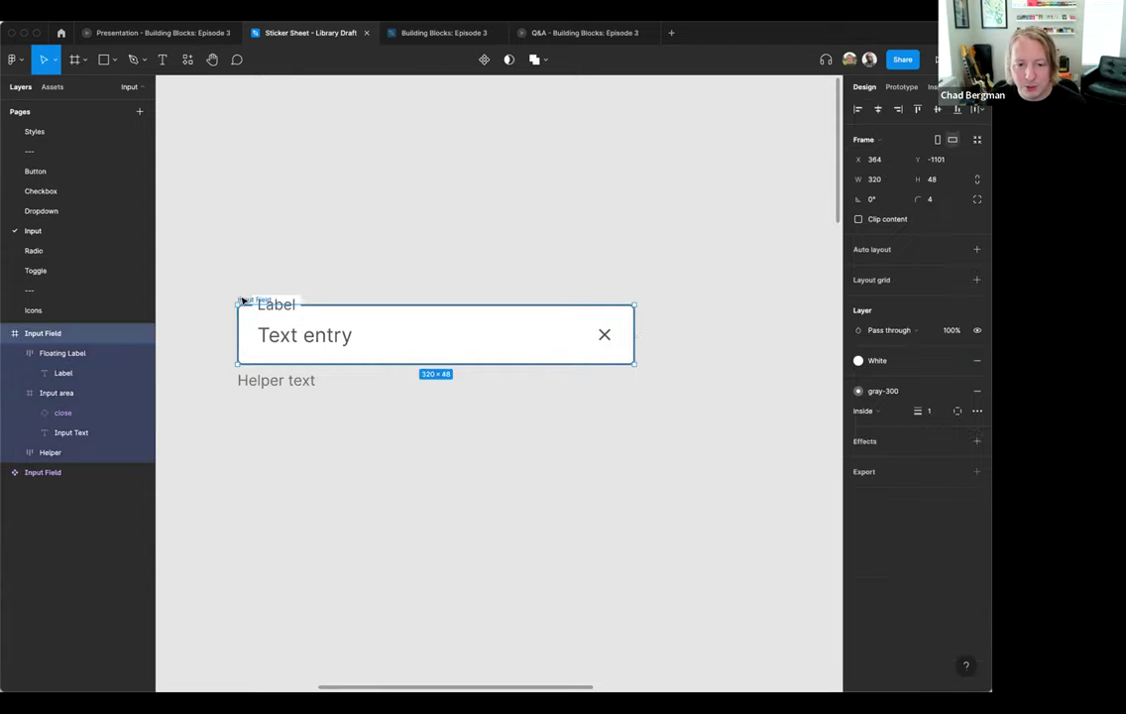
- Resize the Input Field frame to 249 wide and 48 high
drag(635, 337, 547, 370)
click(939, 180)
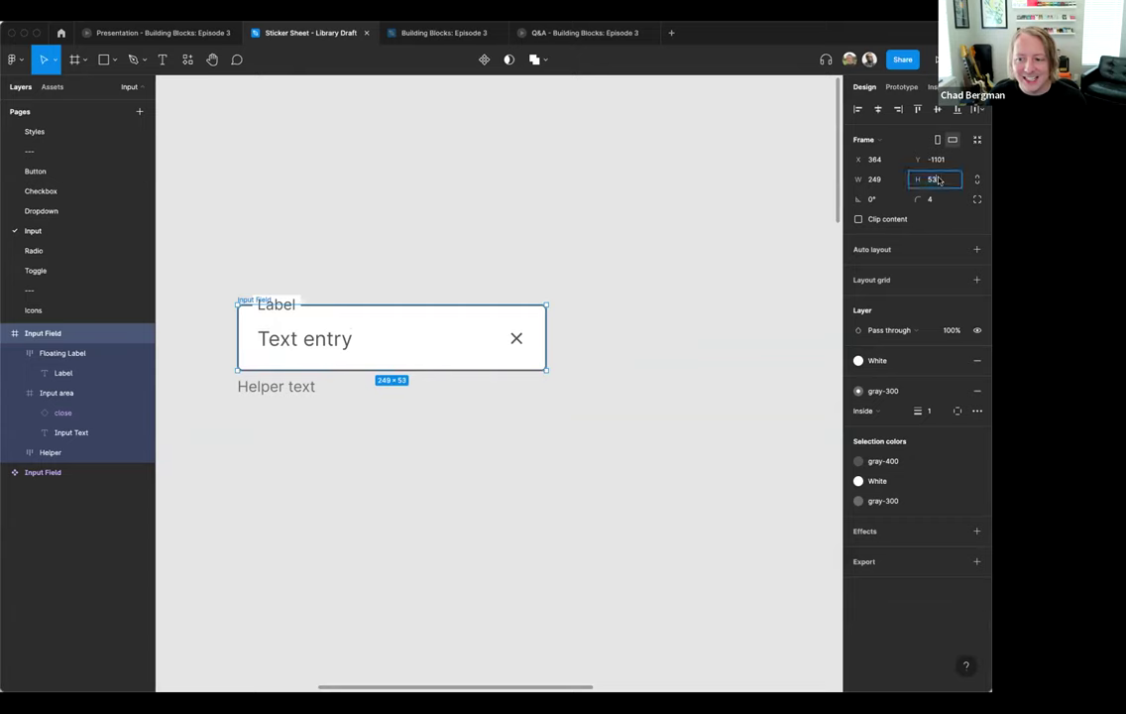
text(48)
key(Return)
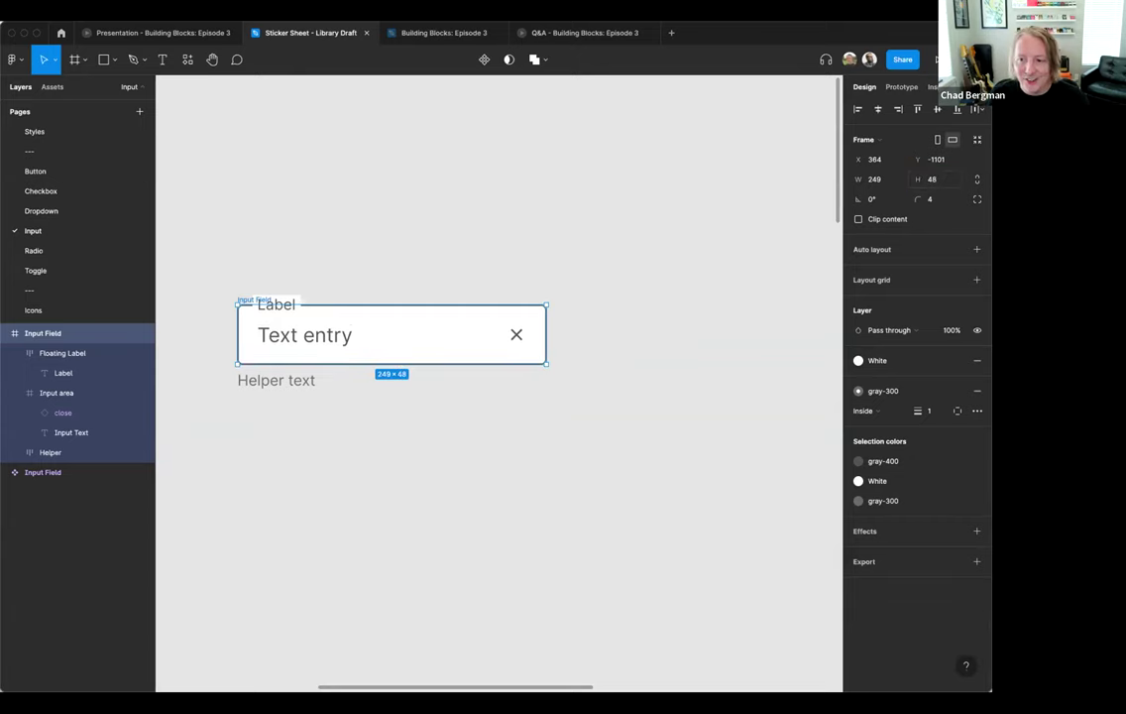
click(729, 285)
click(306, 381)
click(437, 196)
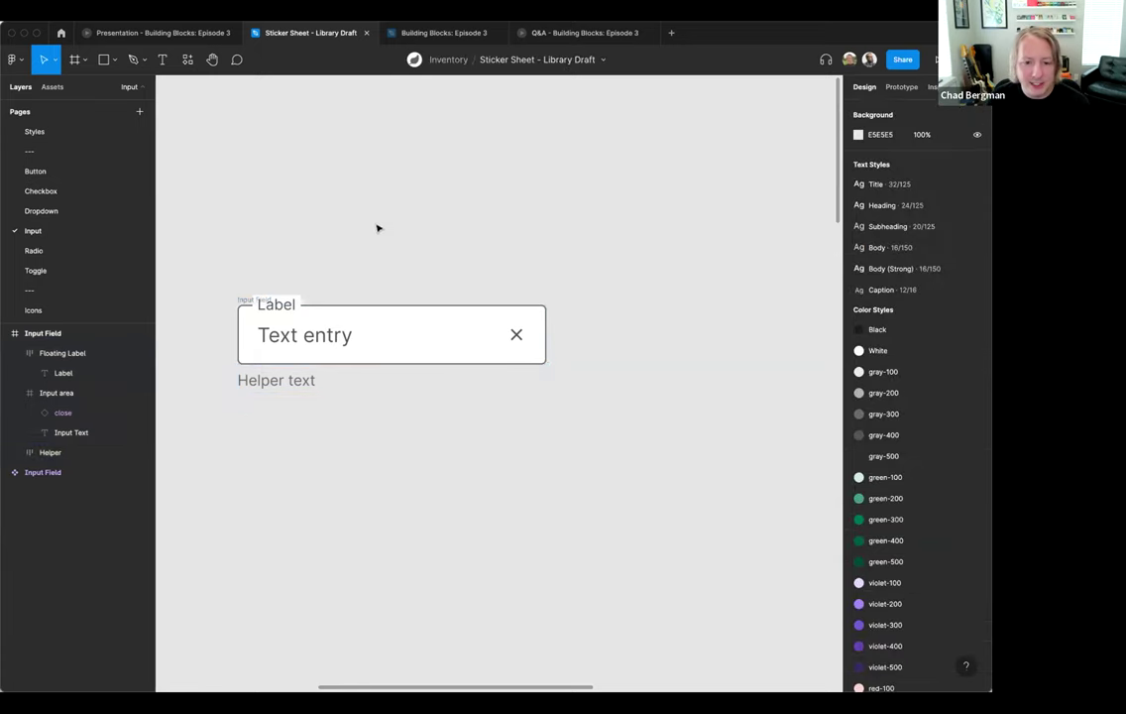
click(247, 299)
- Duplicate the Input Field and give the copy a vertical auto layout
key(super+d)
scroll(250, 300, right, 2)
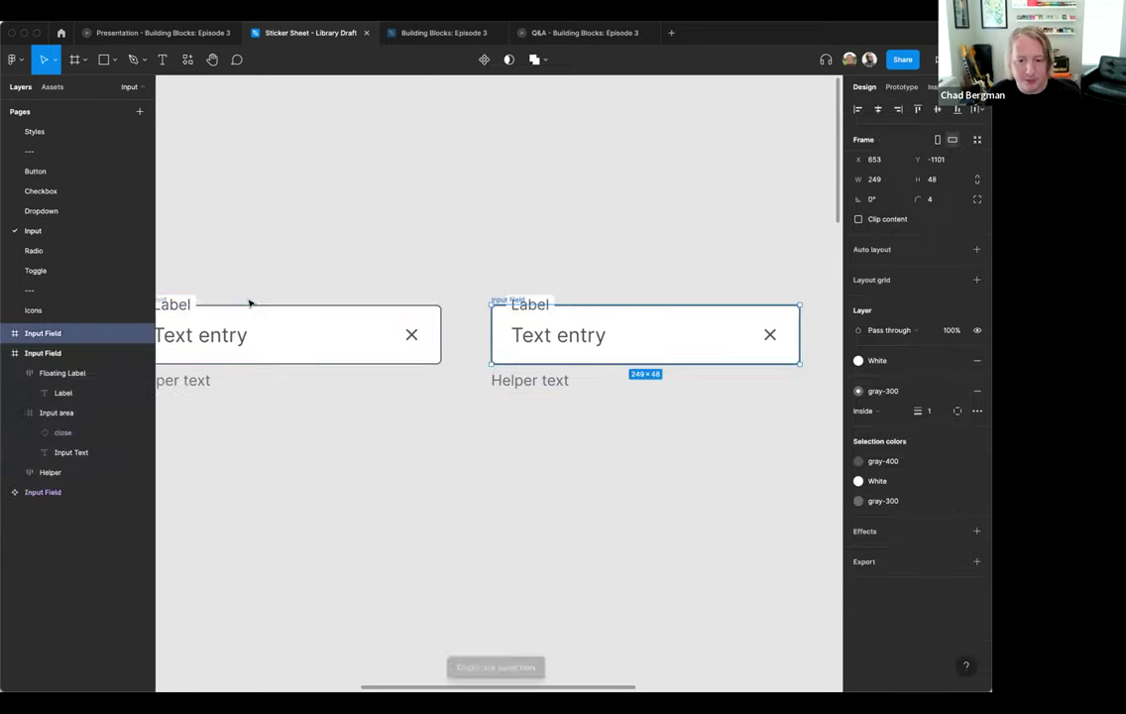
scroll(405, 371, right, 4)
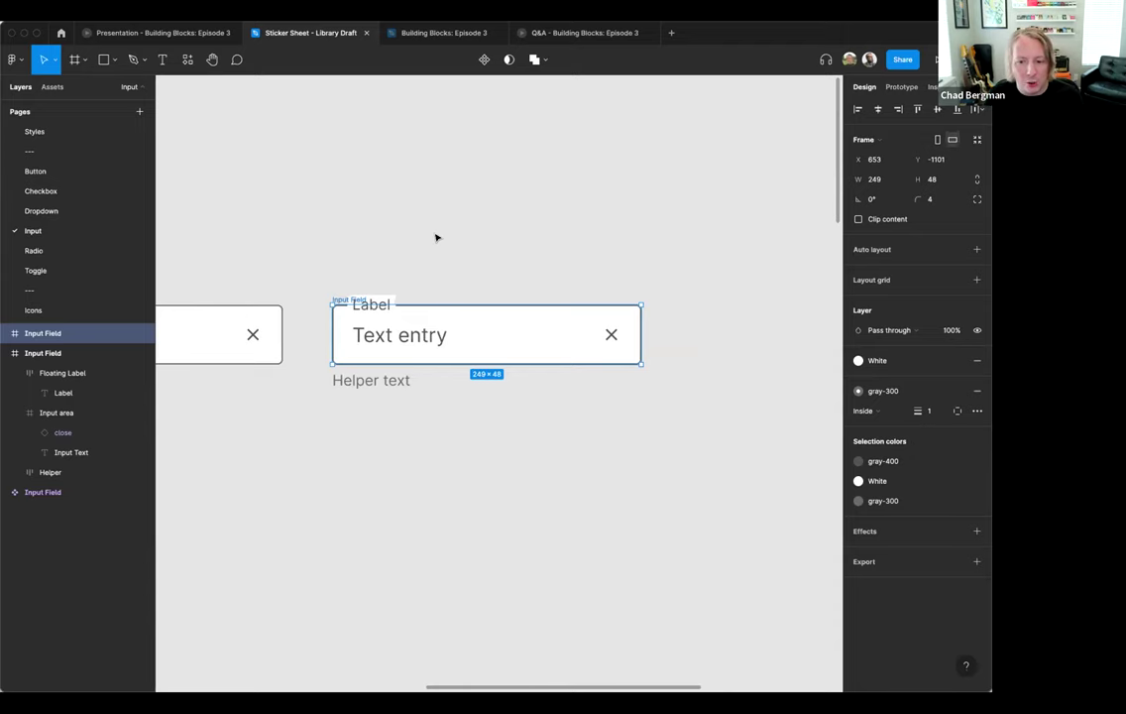
key(shift+a)
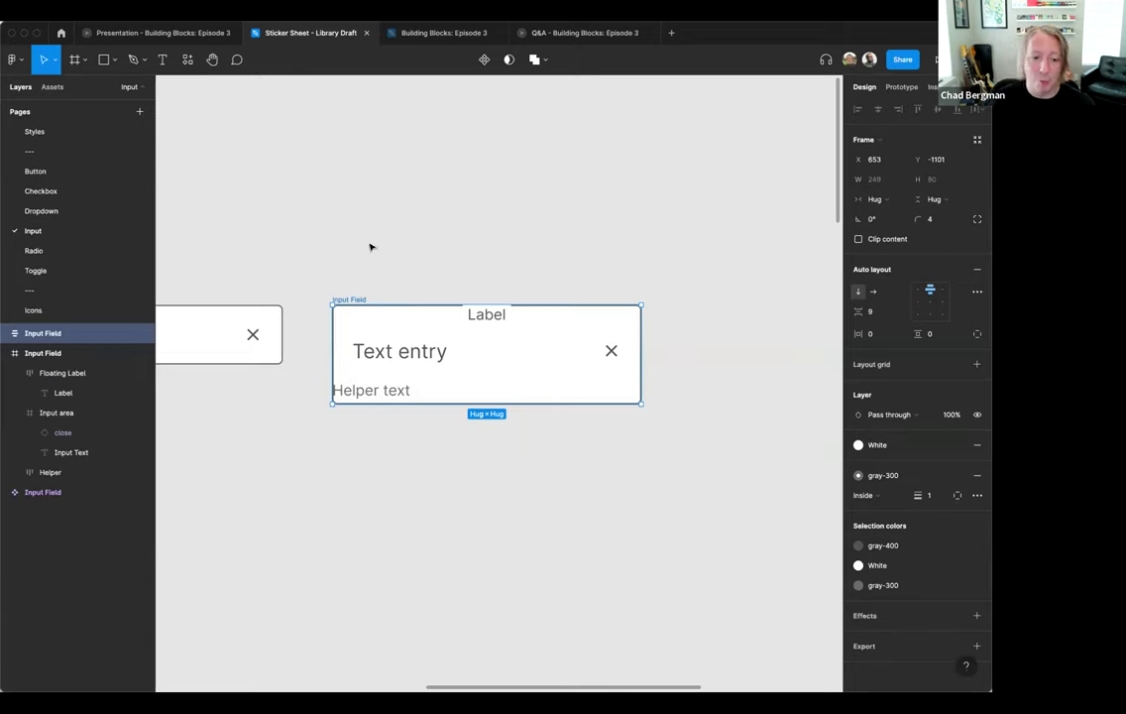
- Align the copy's contents to the top left, then select its Floating Label layer
scroll(432, 337, up, 1)
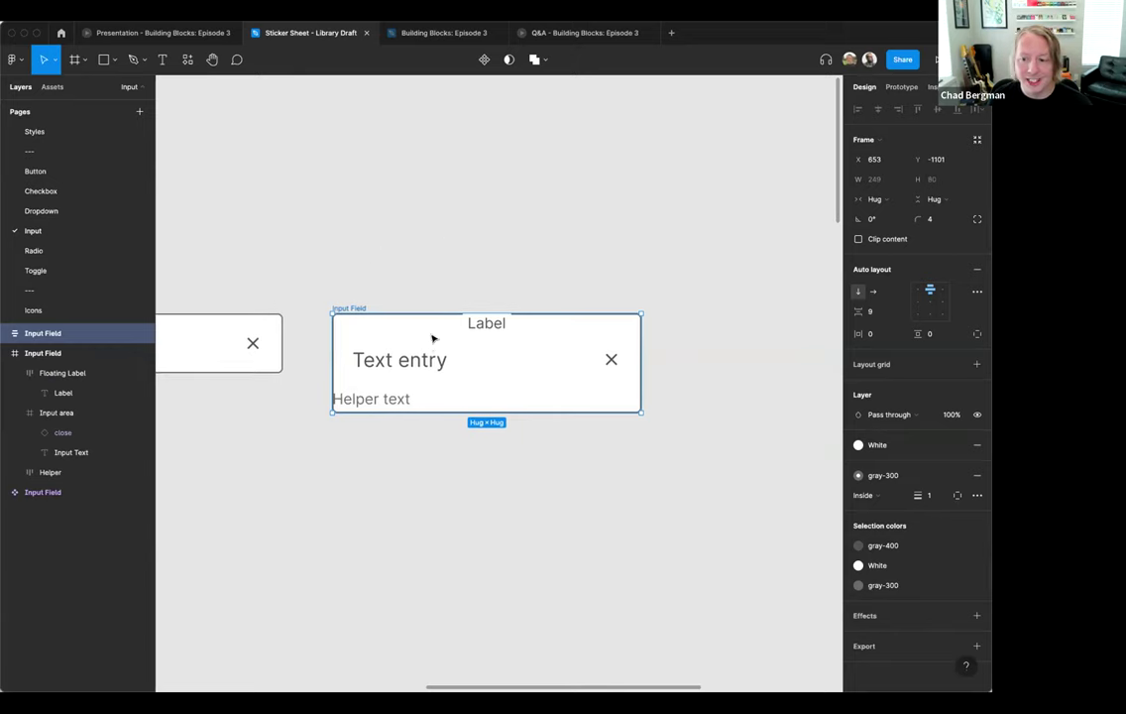
click(917, 295)
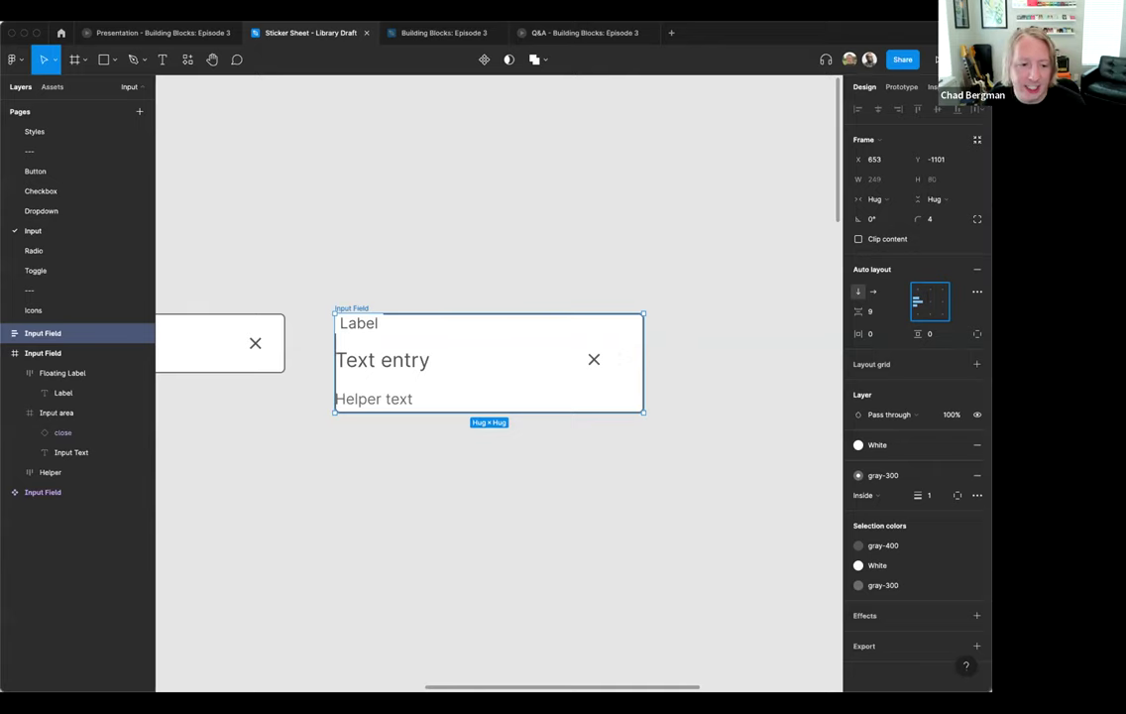
click(6, 335)
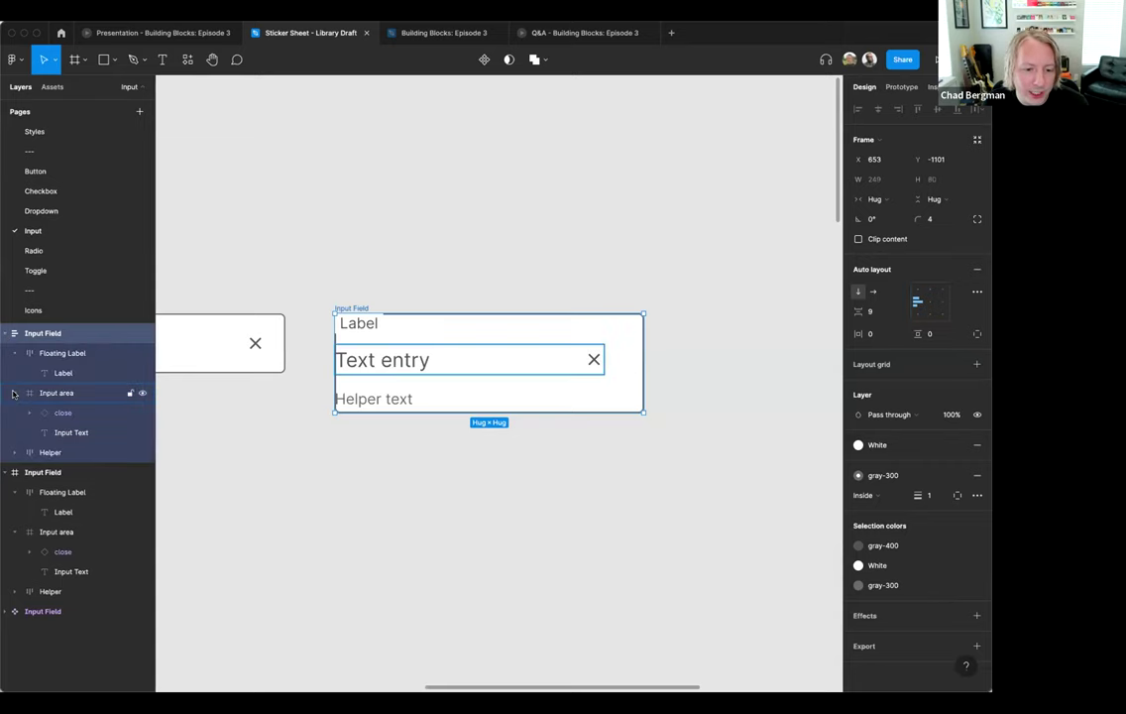
click(15, 392)
click(24, 354)
- Rename Floating Label to Label and Input area to Field, giving Field auto layout
click(14, 354)
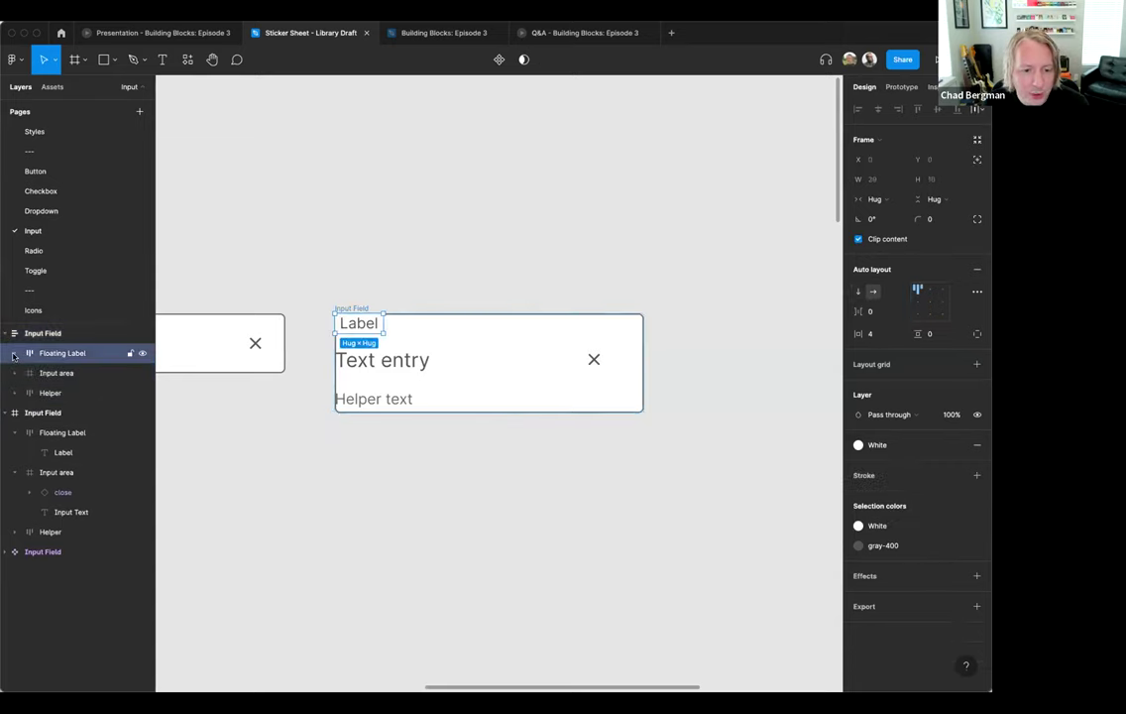
double_click(66, 353)
text(L)
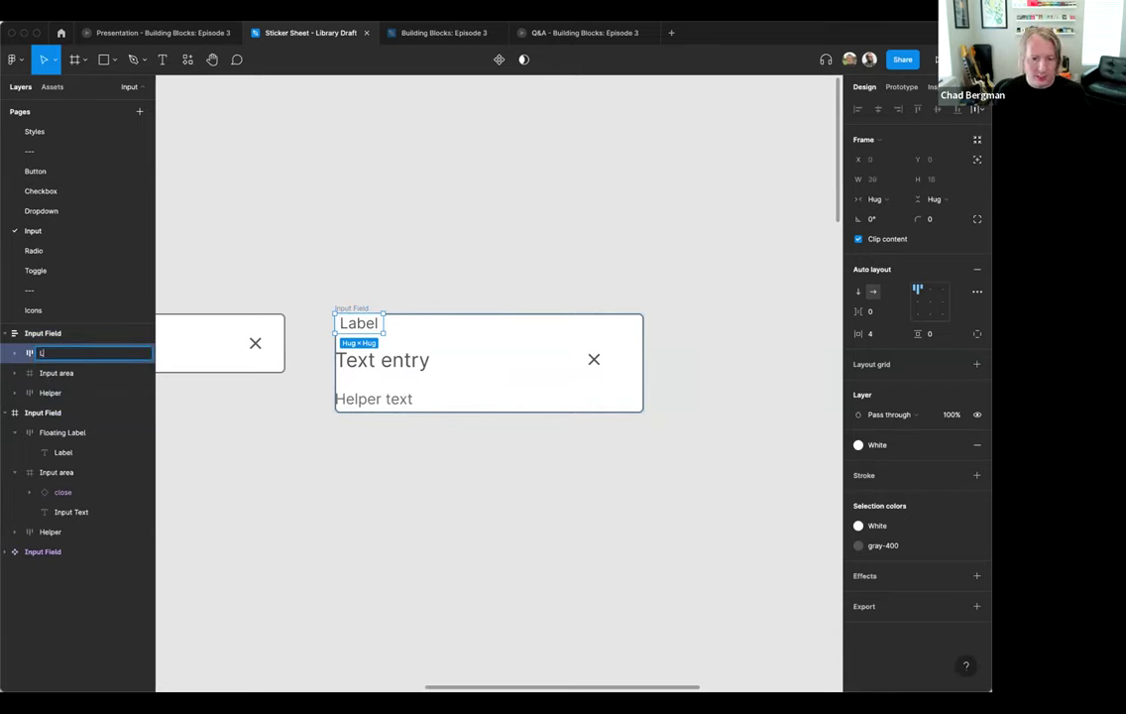
text(abel)
key(Return)
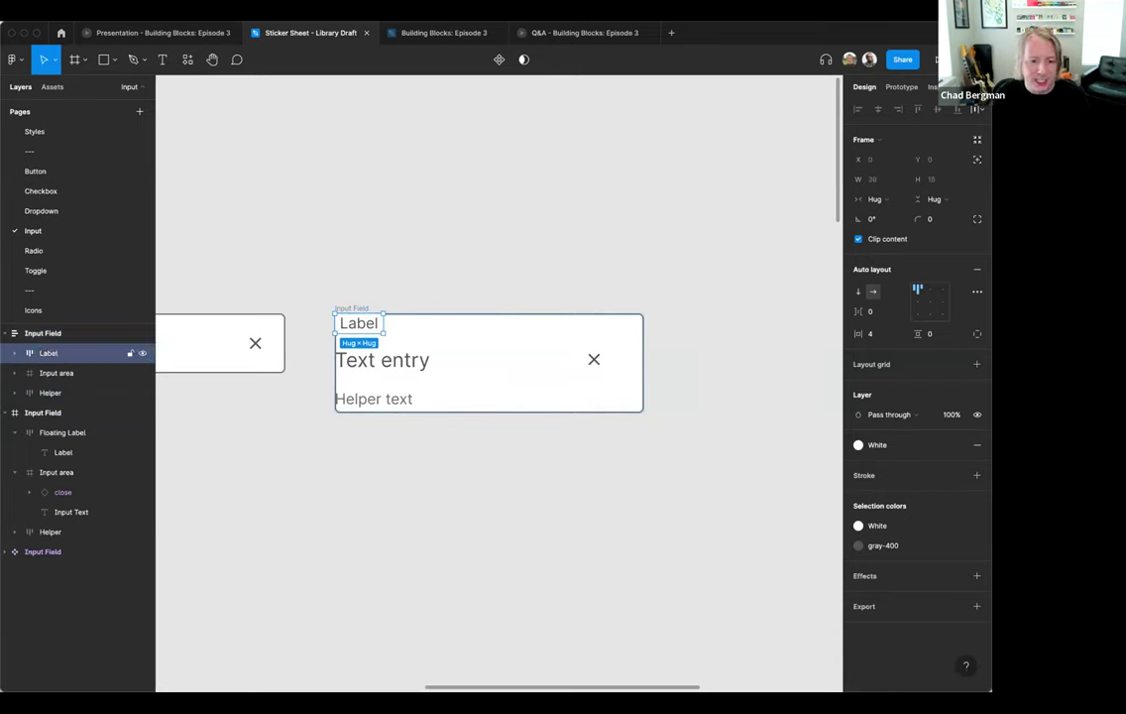
click(58, 372)
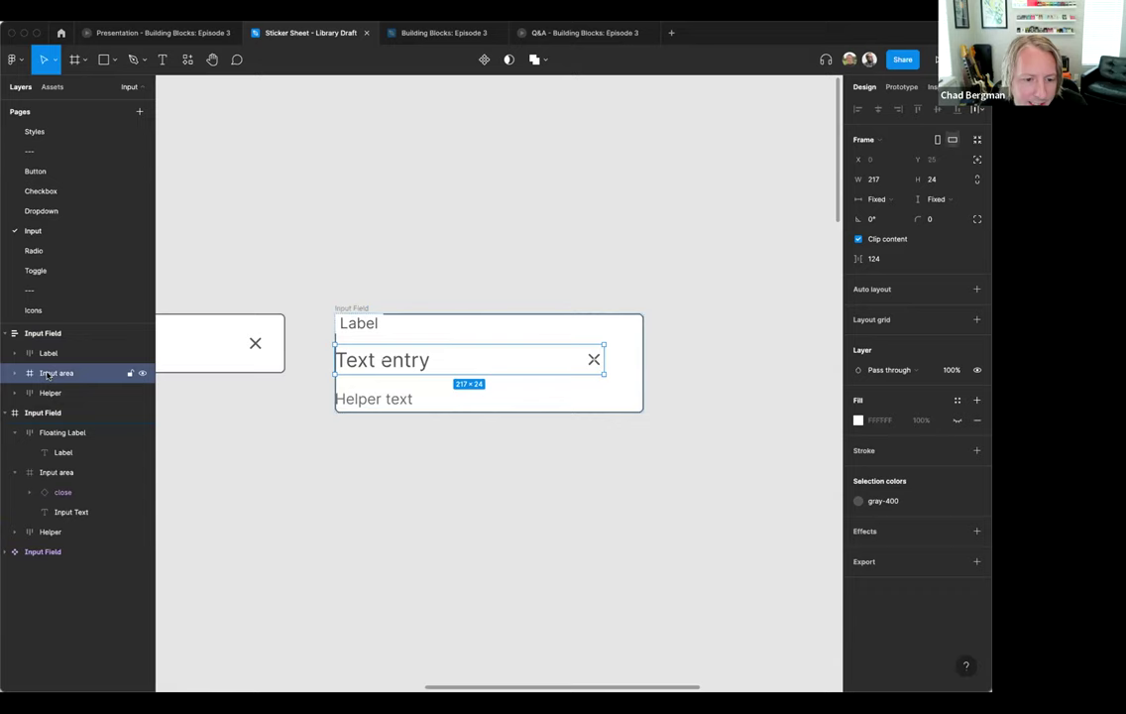
key(shift+a)
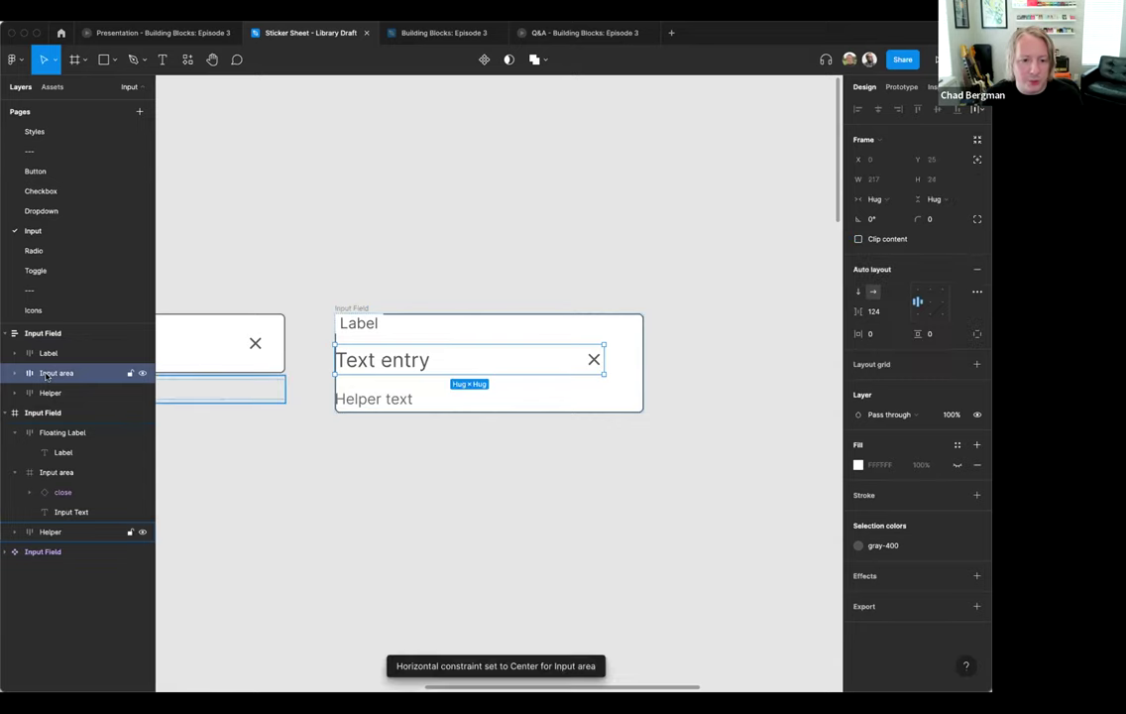
double_click(46, 374)
text(Field)
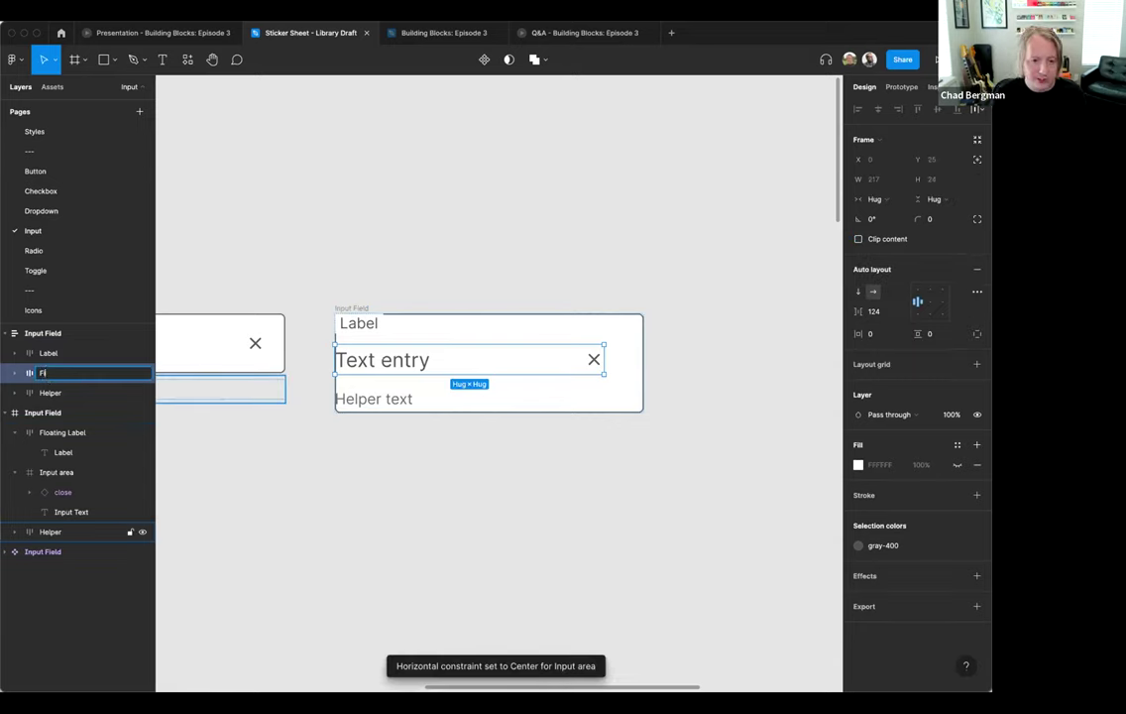
key(Return)
- Add auto layout to Helper and set the Input Field's item spacing to 8
click(44, 392)
key(shift+a)
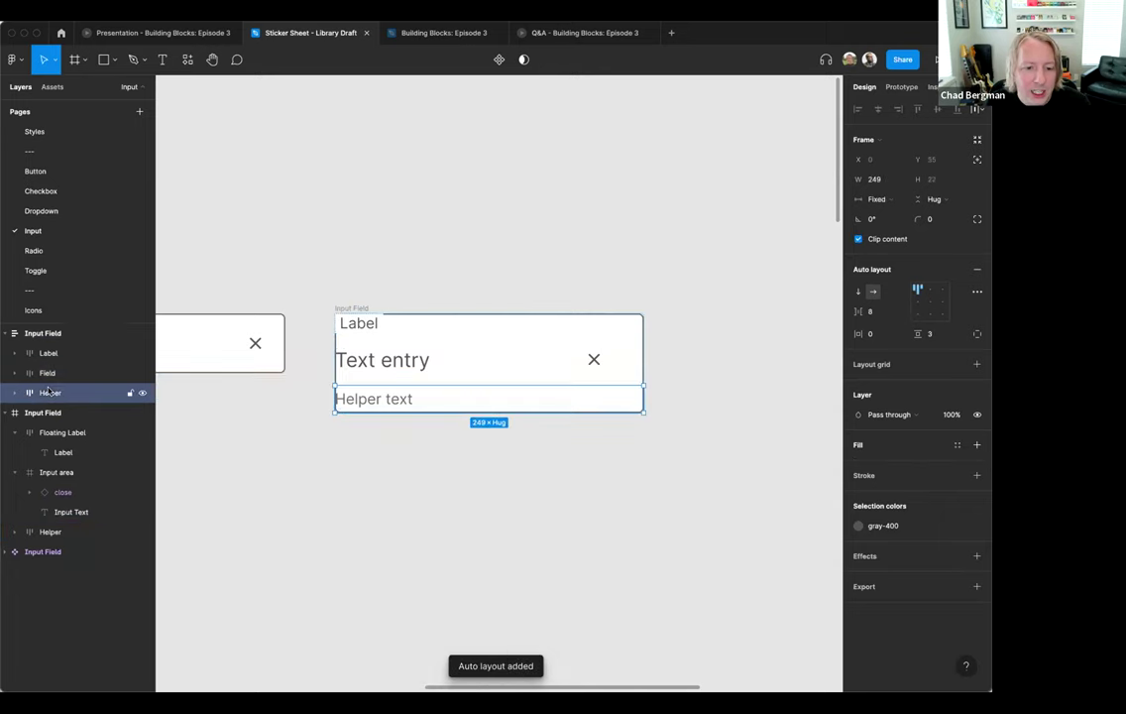
click(22, 335)
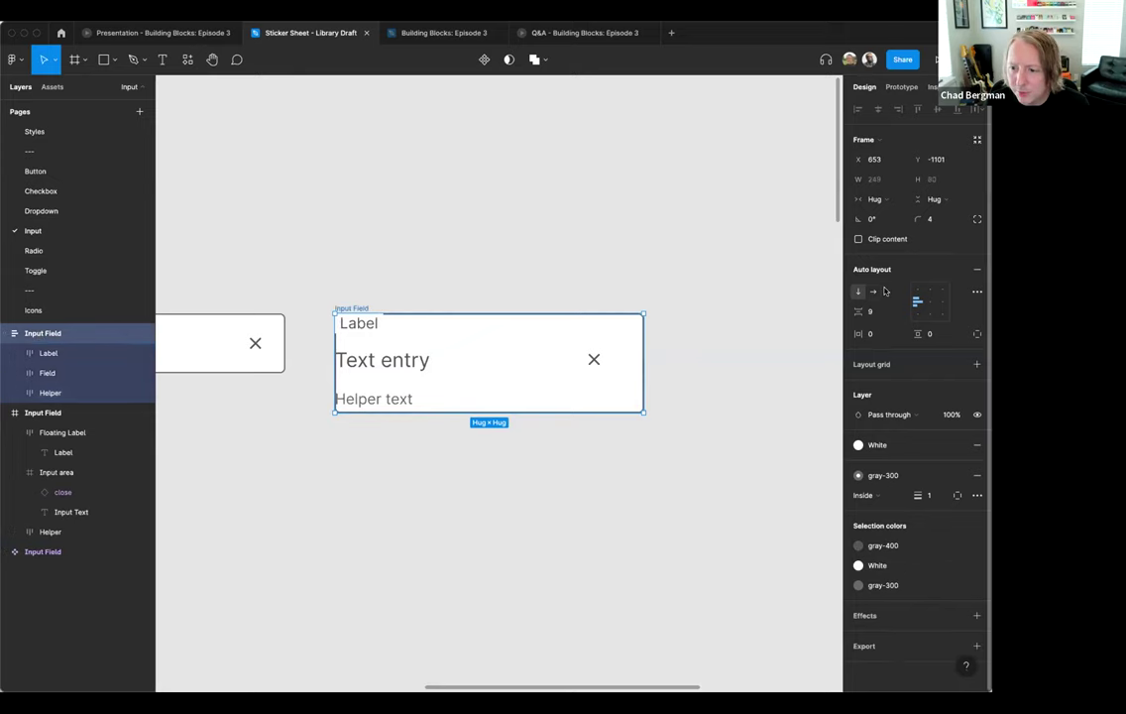
click(873, 315)
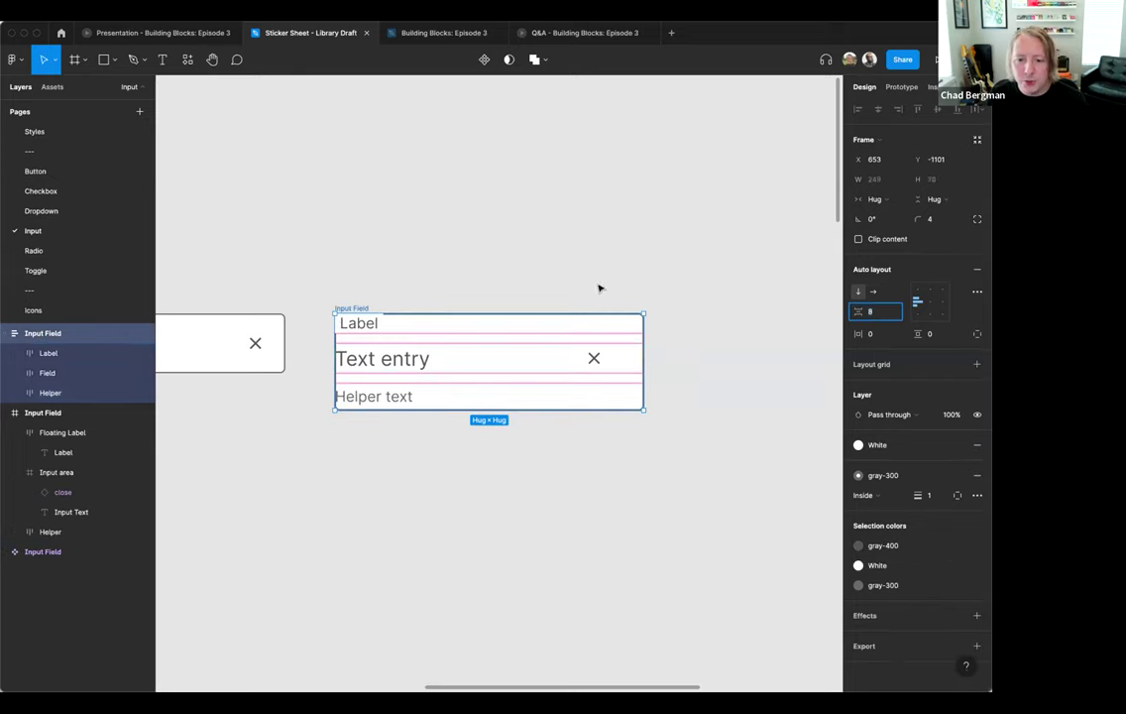
click(365, 395)
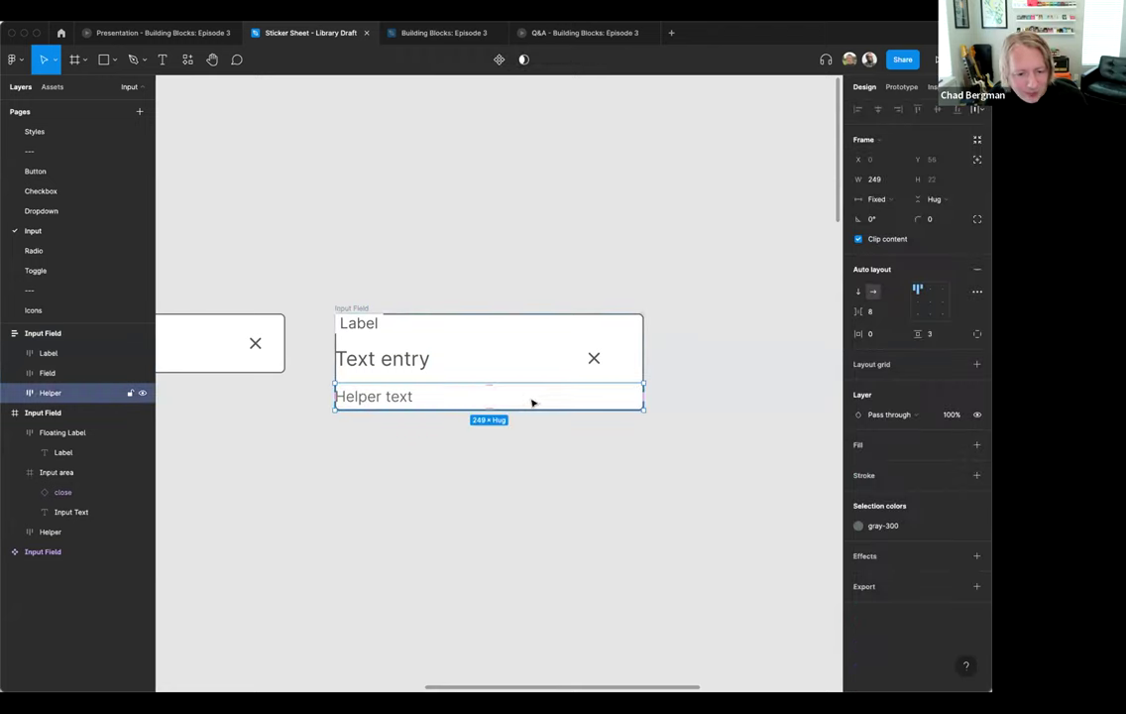
click(38, 372)
click(52, 354)
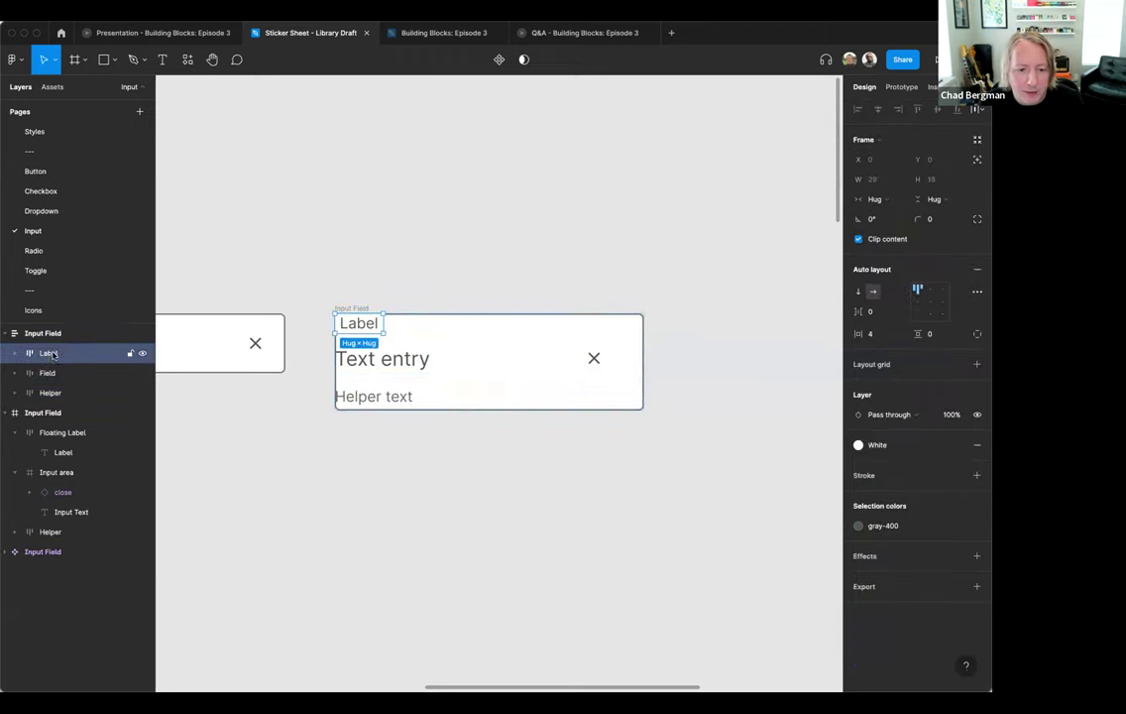
click(355, 395)
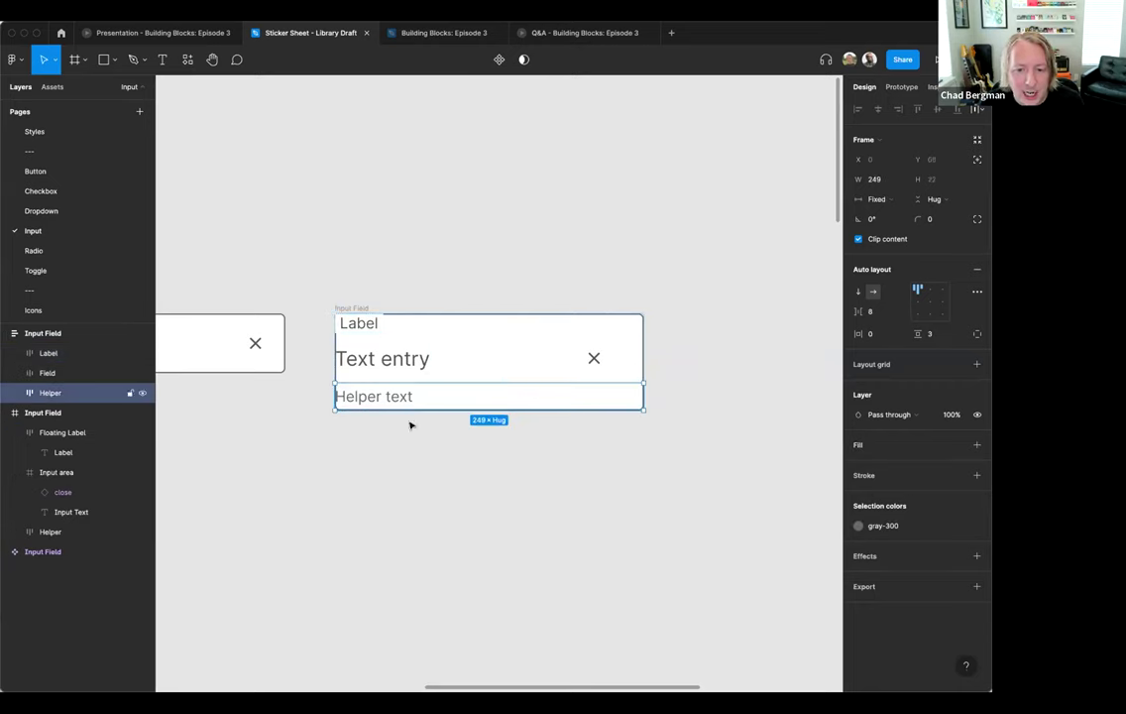
scroll(387, 406, down, 1)
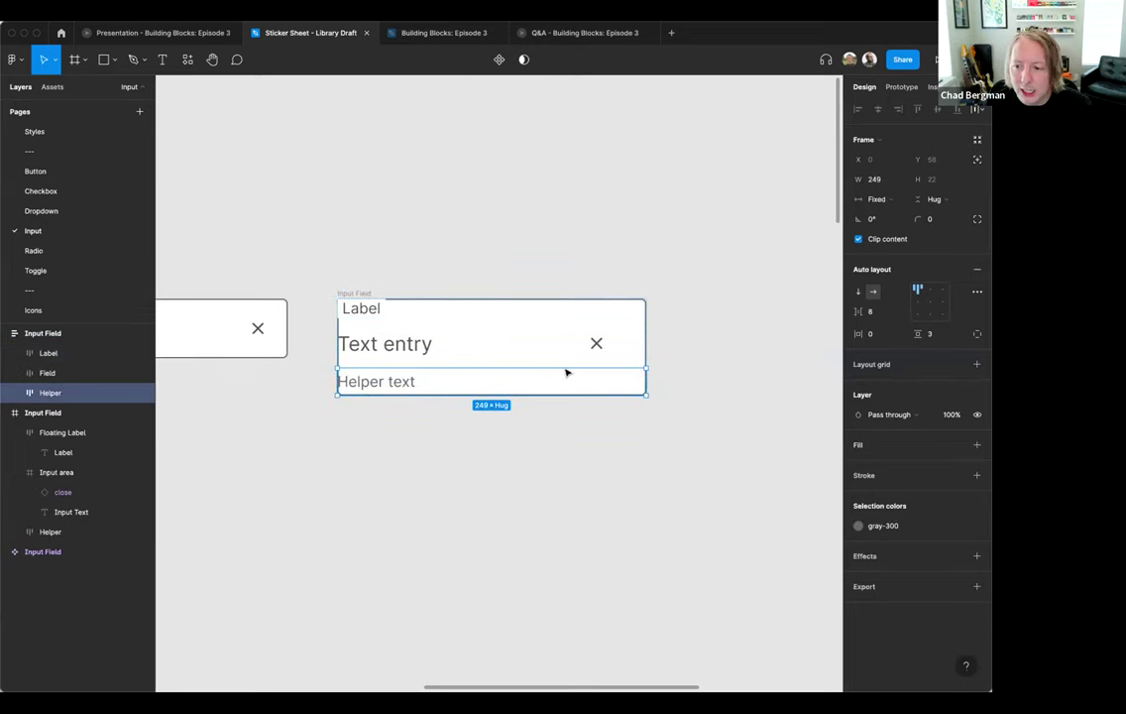
- Move Helper below the field and wrap Input Field and Helper in an auto-layout Frame 1
mouse_move(377, 384)
mouse_down()
mouse_move(377, 400)
mouse_move(403, 393)
mouse_move(384, 377)
mouse_up()
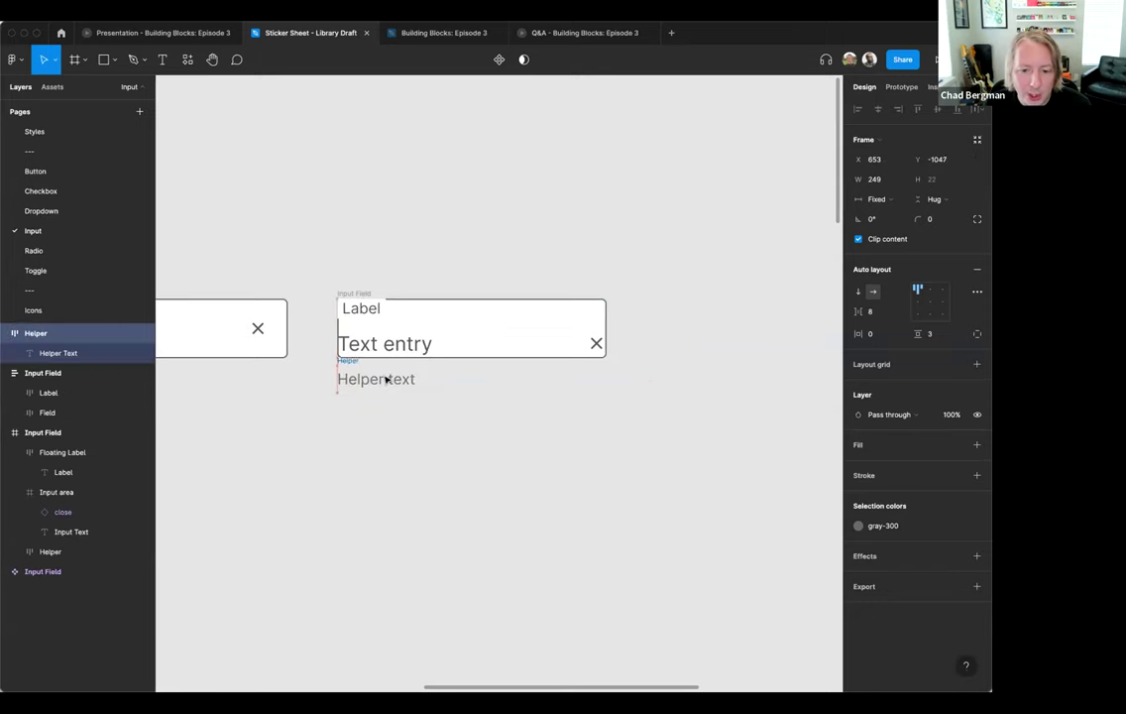
click(36, 337)
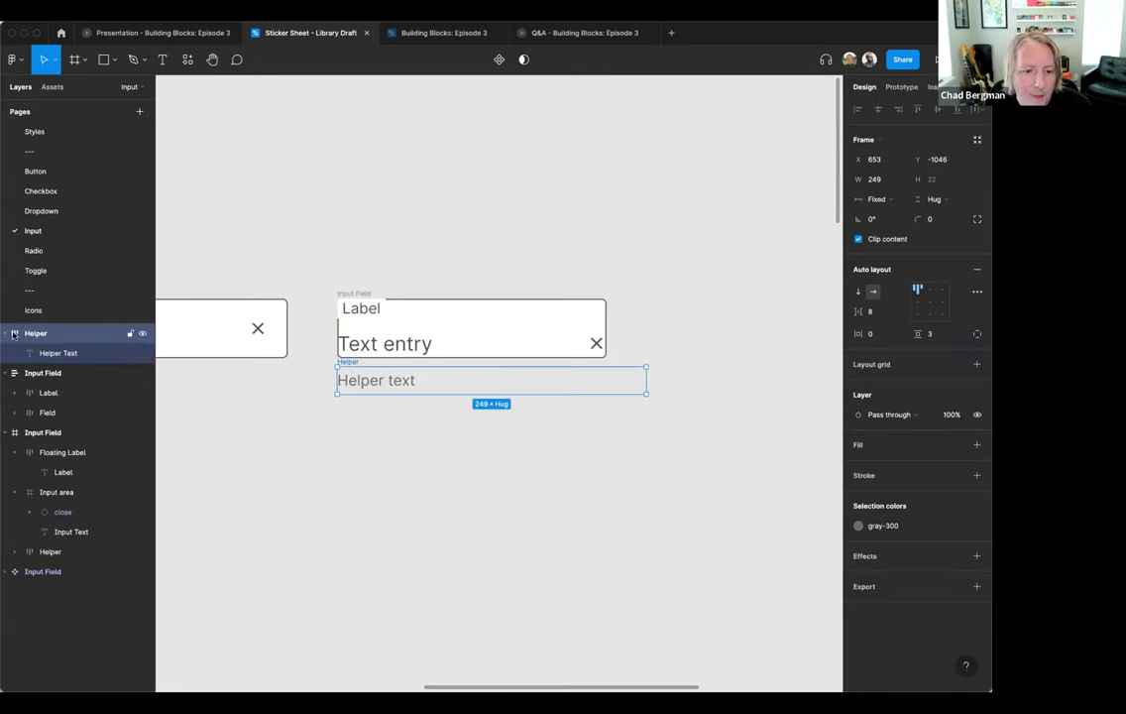
click(303, 362)
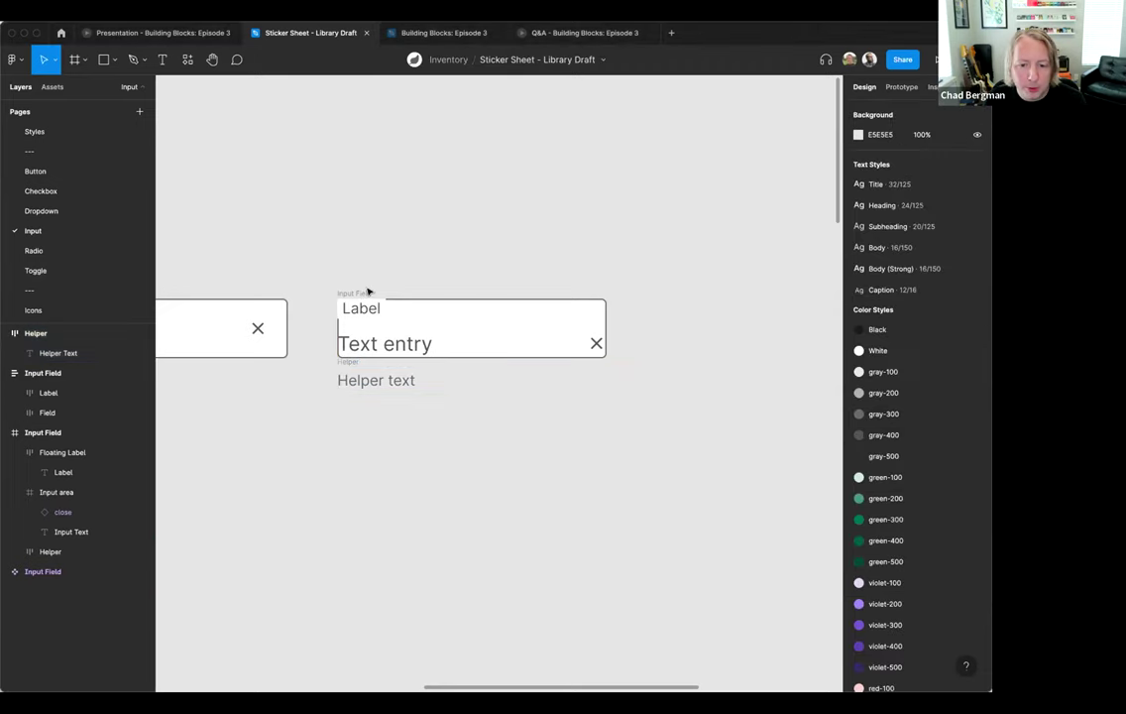
click(368, 291)
shift+click(349, 366)
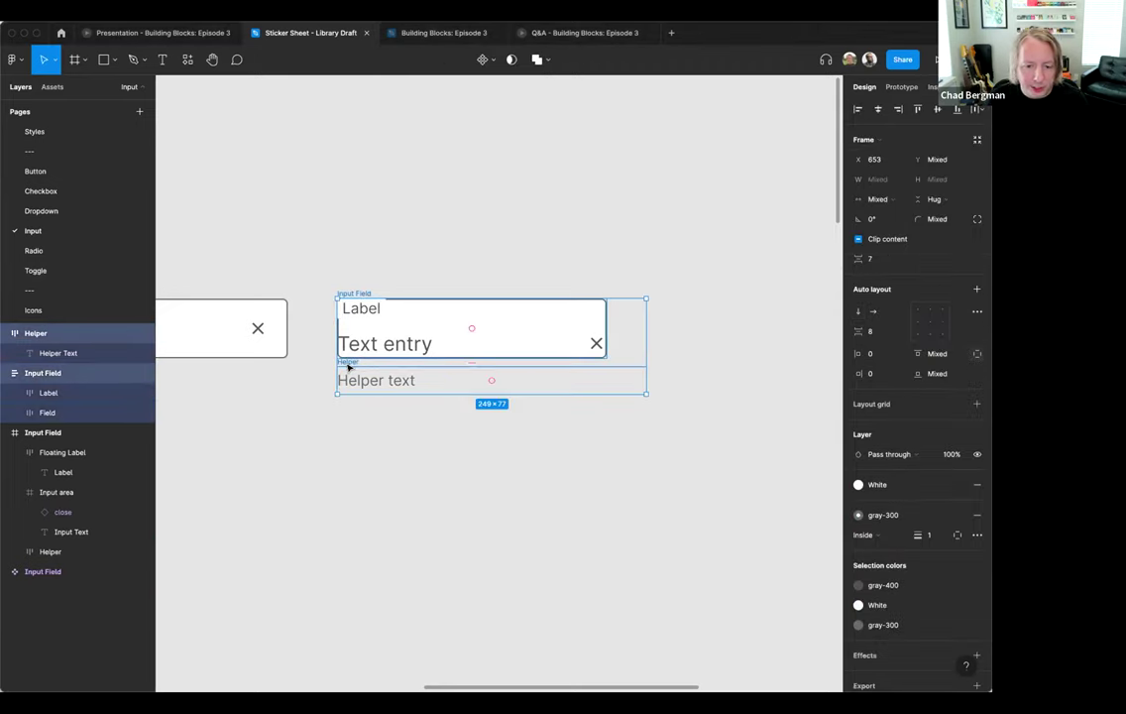
key(shift+a)
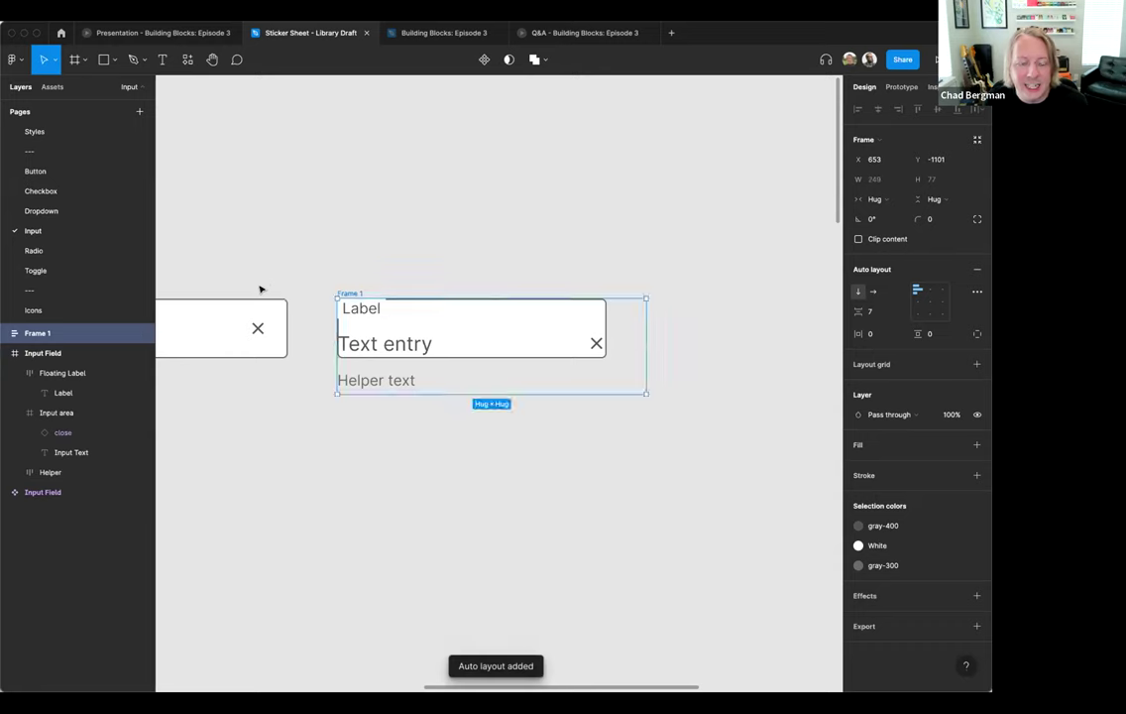
- Rename the inner Input Field layer inside Frame 1 to Field
click(5, 333)
click(57, 353)
double_click(60, 353)
text(Fiel)
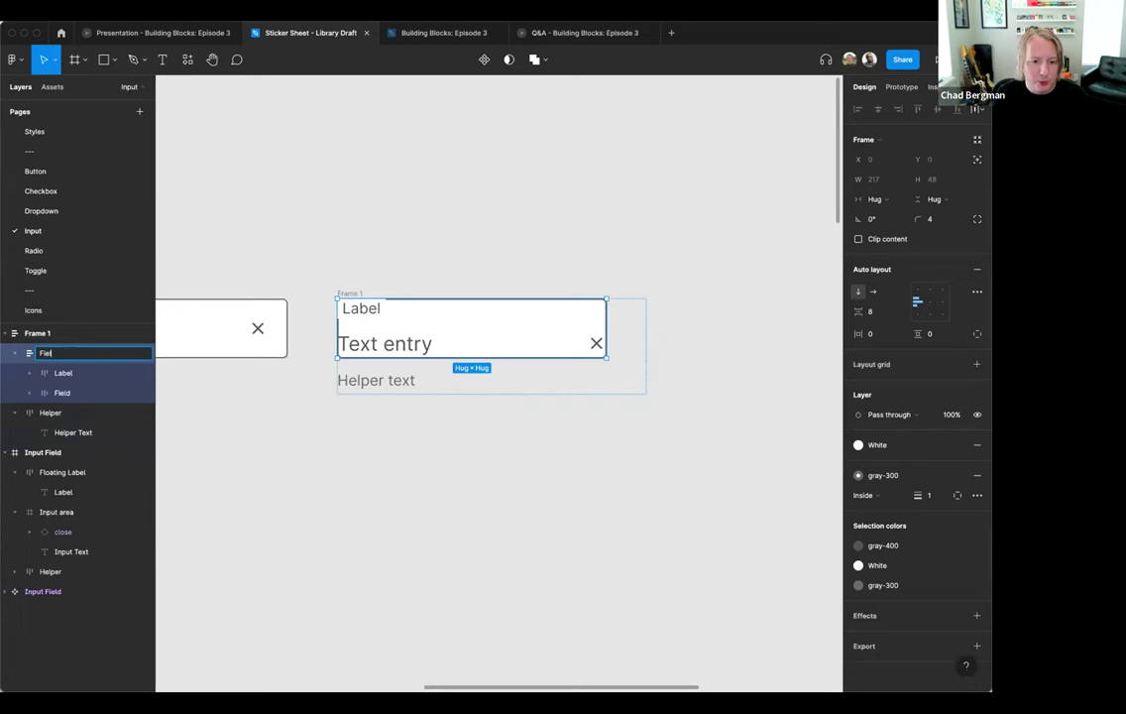
key(Return)
- Move Input Text directly into Field and ungroup the wrapper around the close icon
click(31, 393)
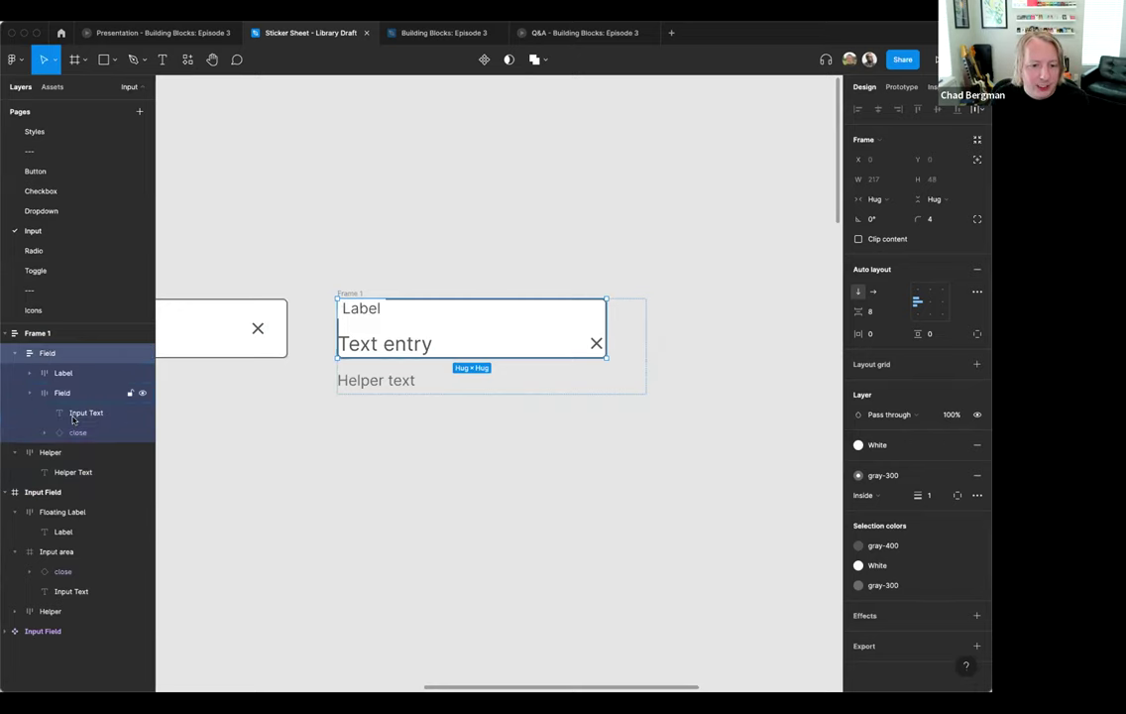
click(83, 413)
drag(83, 412, 77, 396)
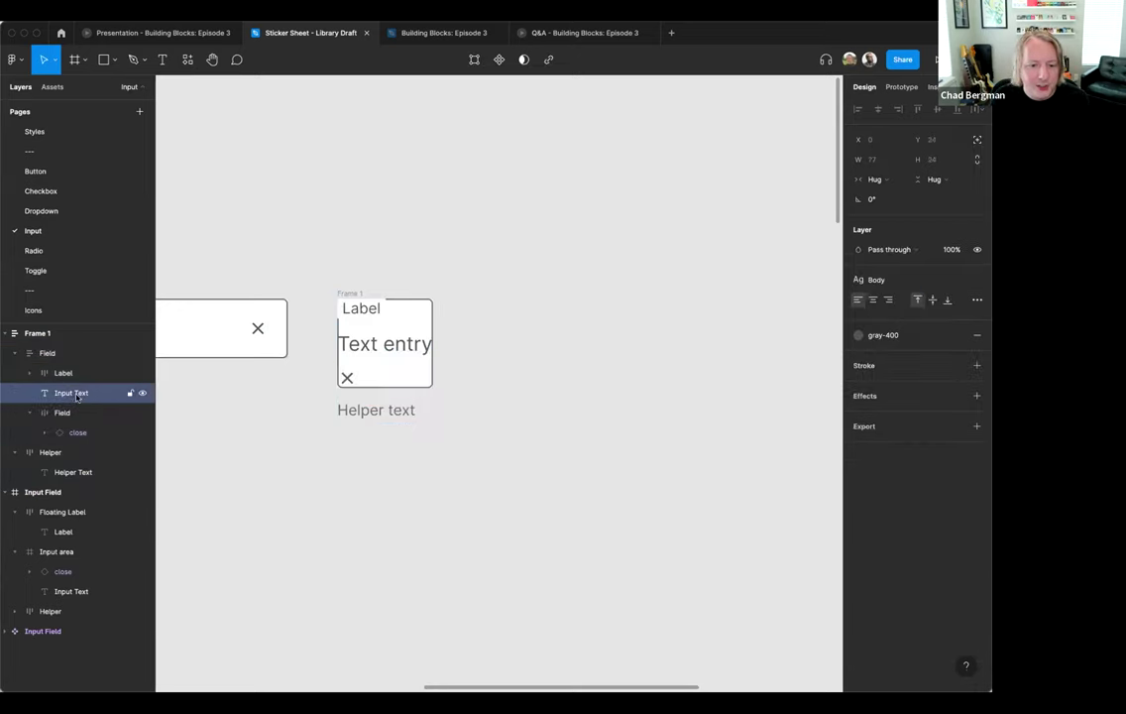
double_click(72, 393)
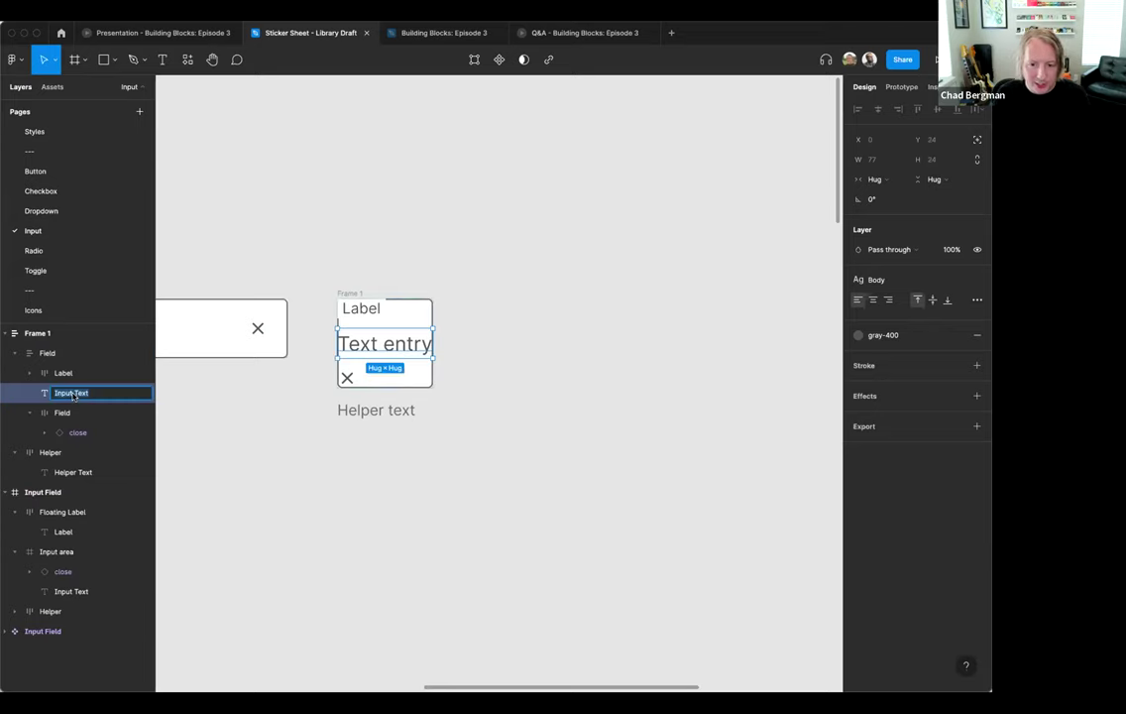
click(72, 410)
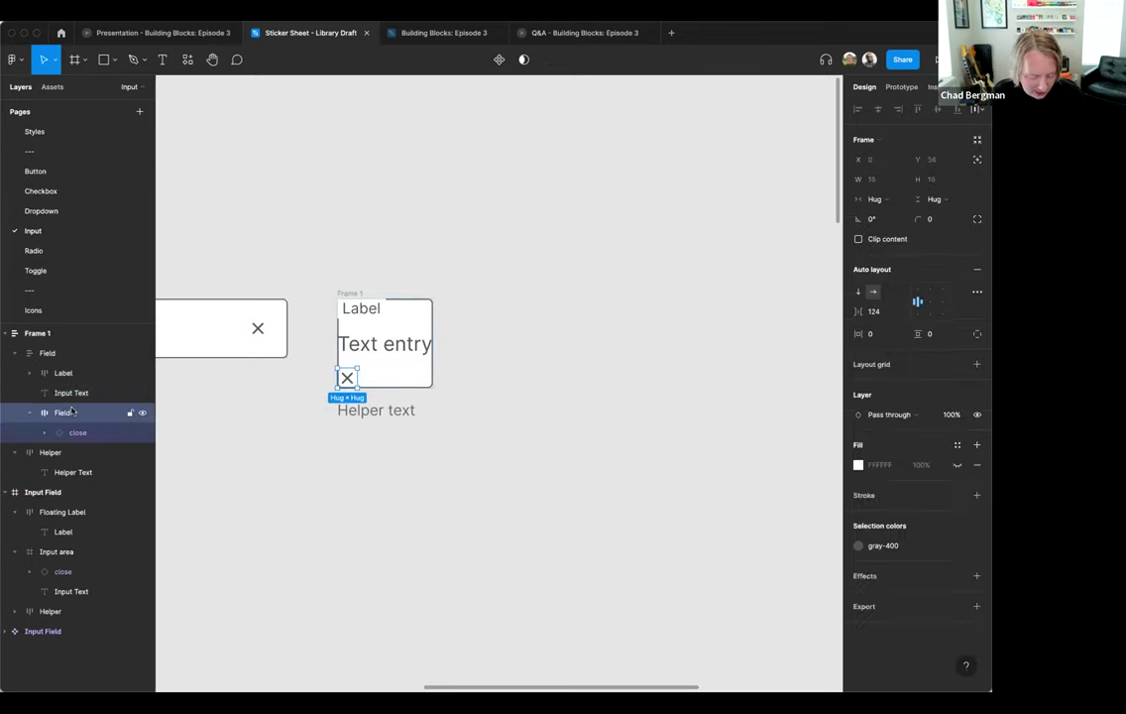
key(super+shift+g)
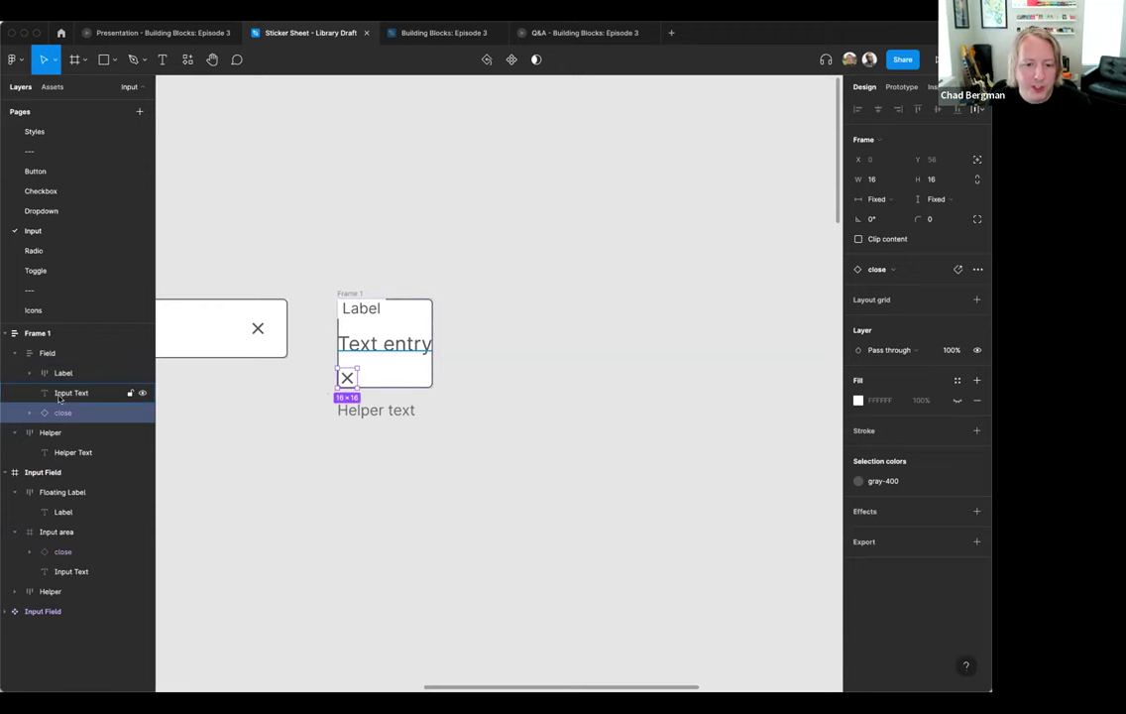
- Set Field's width to Fill container and test it by narrowing Frame 1
click(359, 291)
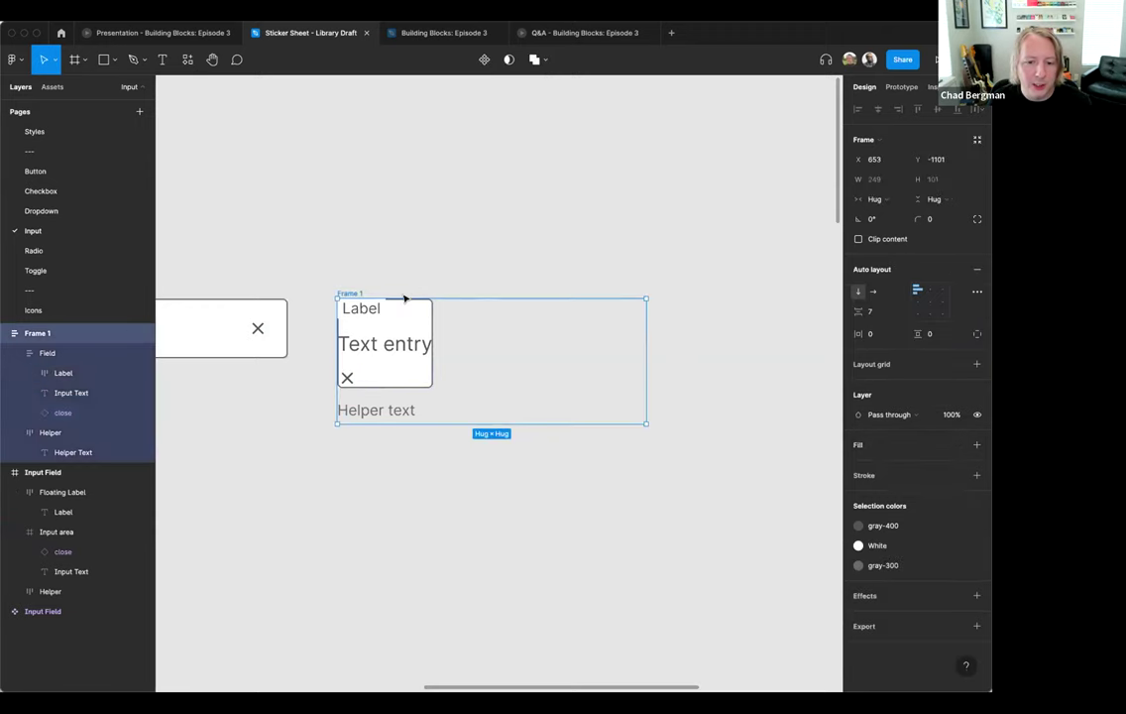
click(60, 353)
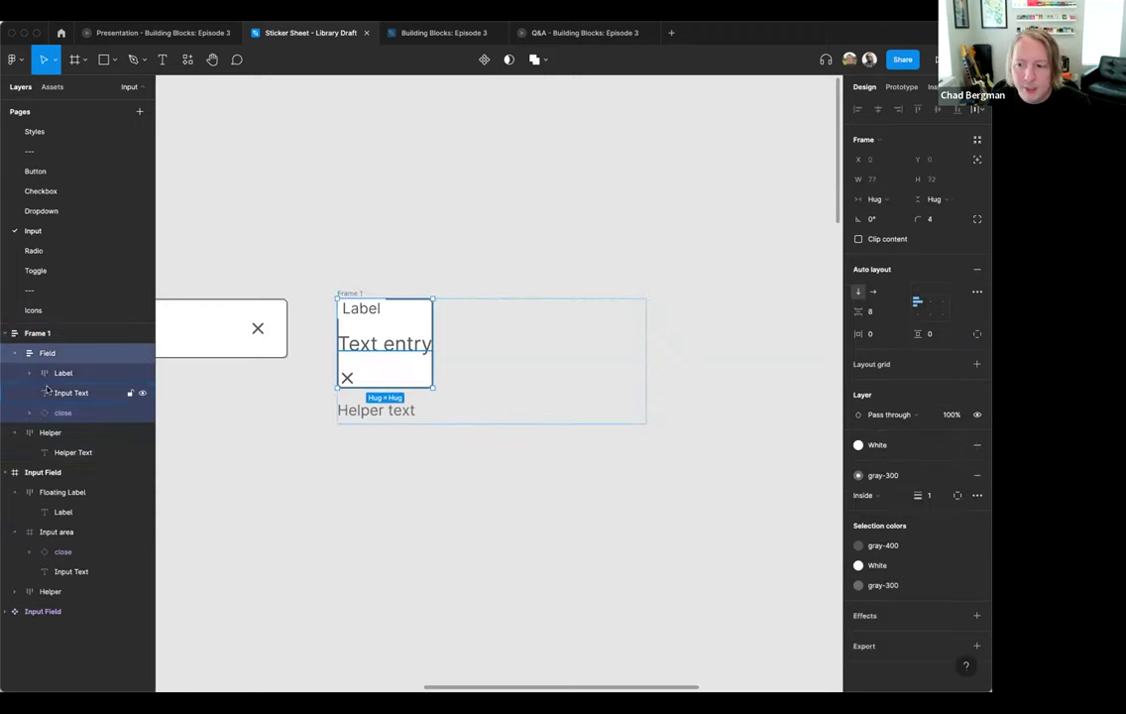
click(873, 198)
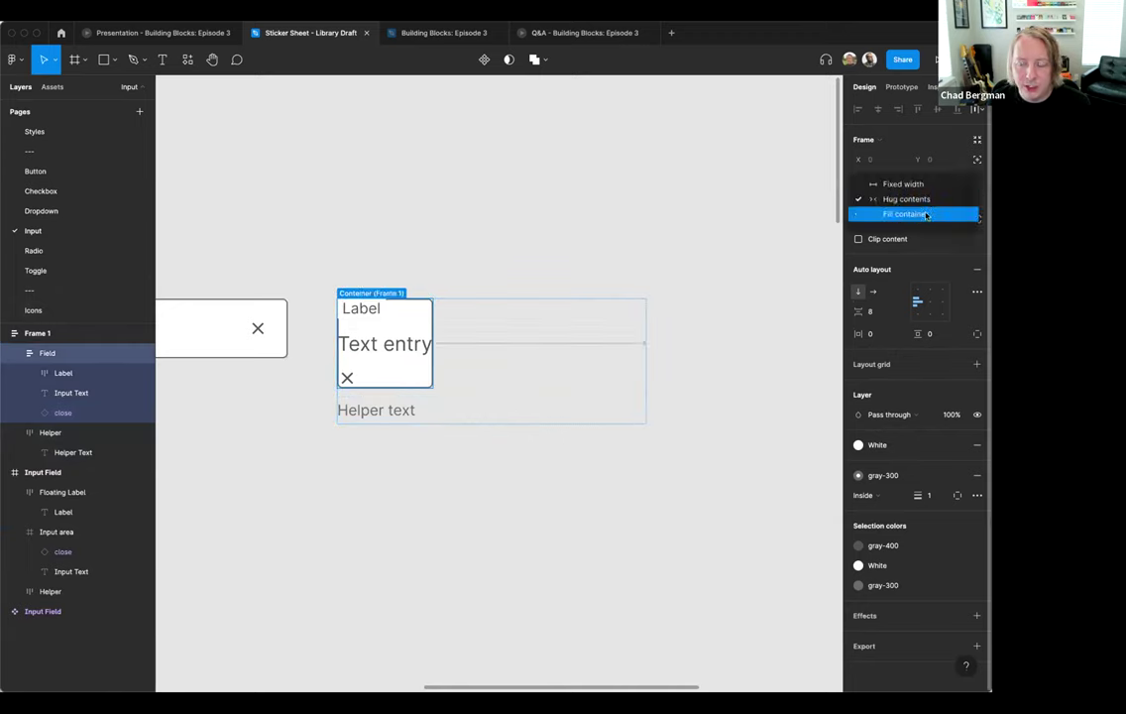
click(926, 215)
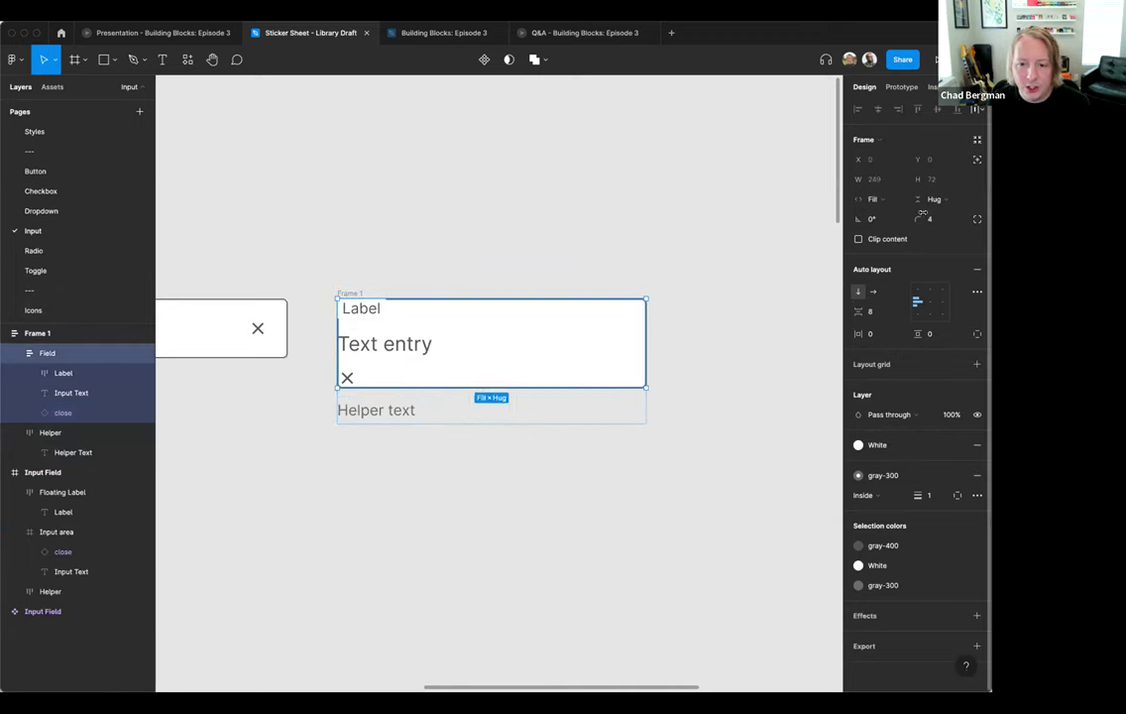
click(354, 285)
click(349, 294)
mouse_move(646, 342)
mouse_down()
mouse_move(561, 353)
mouse_move(629, 354)
mouse_up()
click(478, 221)
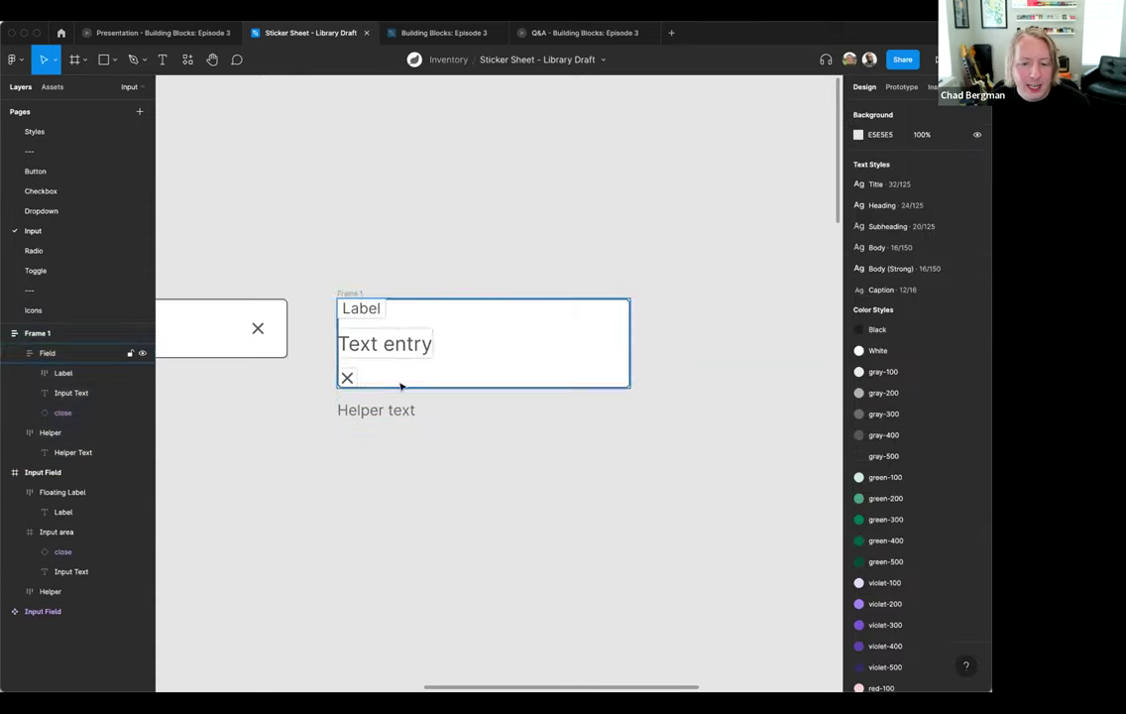
- Set Frame 1's auto layout gap between field and helper text to 4
click(377, 410)
click(349, 294)
click(872, 313)
text(4)
key(Return)
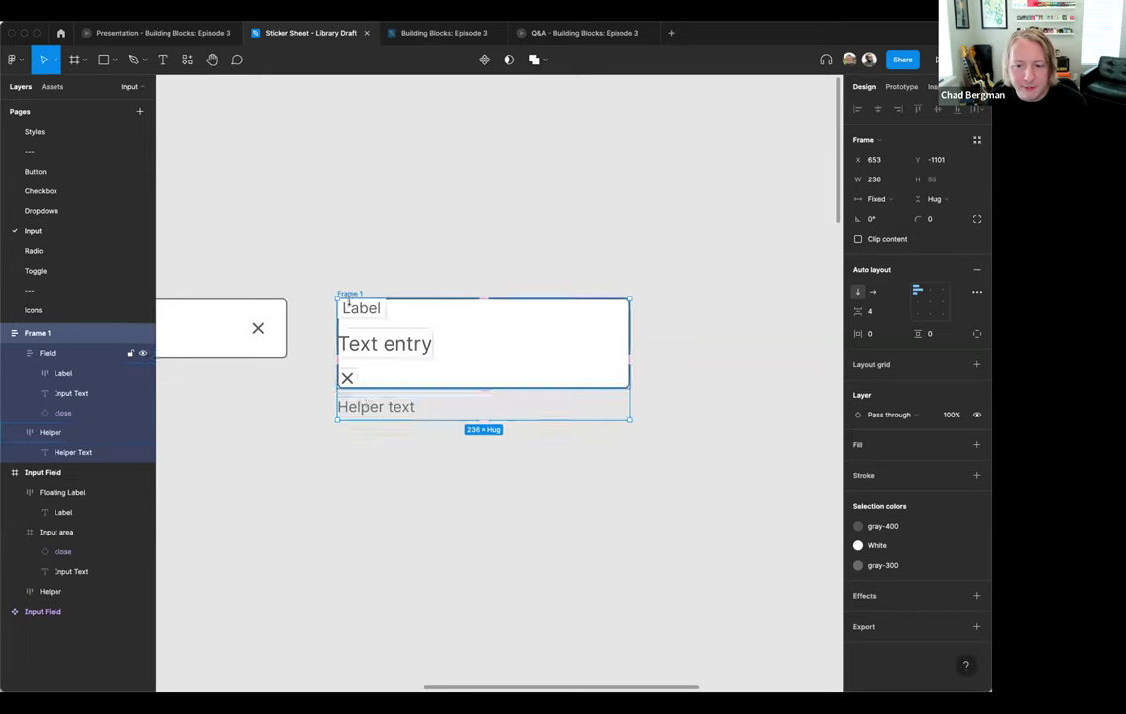
- Change Frame 1's width sizing from Fixed width to Hug contents
click(932, 198)
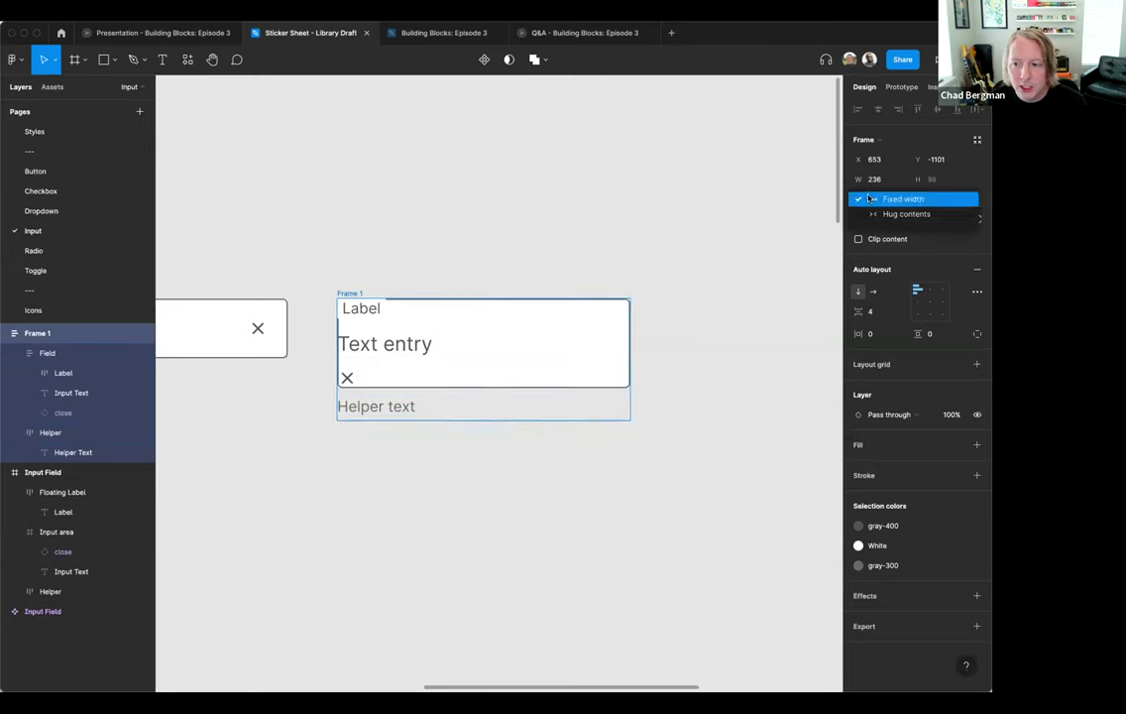
click(905, 215)
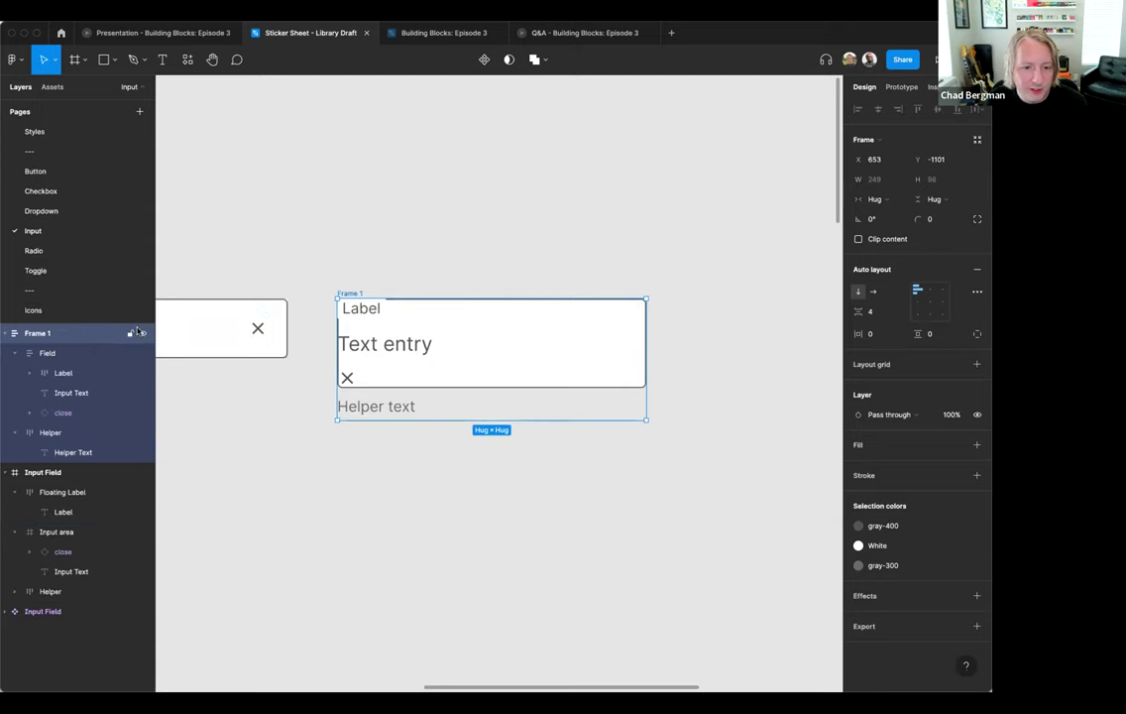
click(890, 197)
click(887, 196)
click(606, 221)
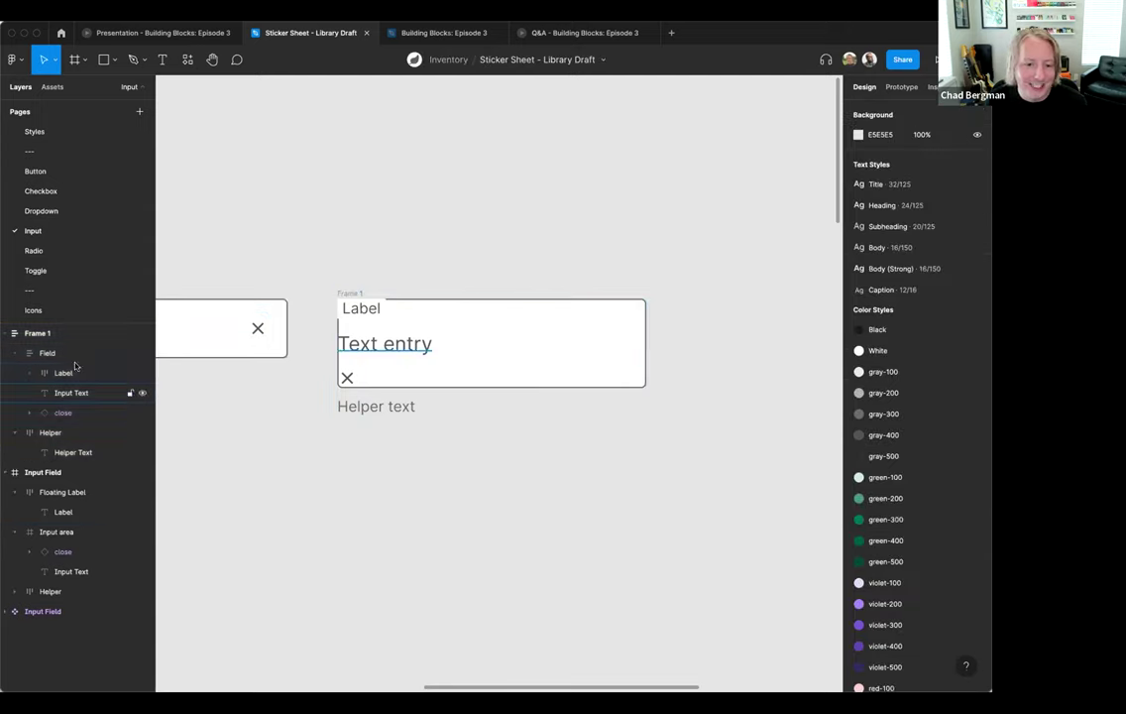
double_click(391, 412)
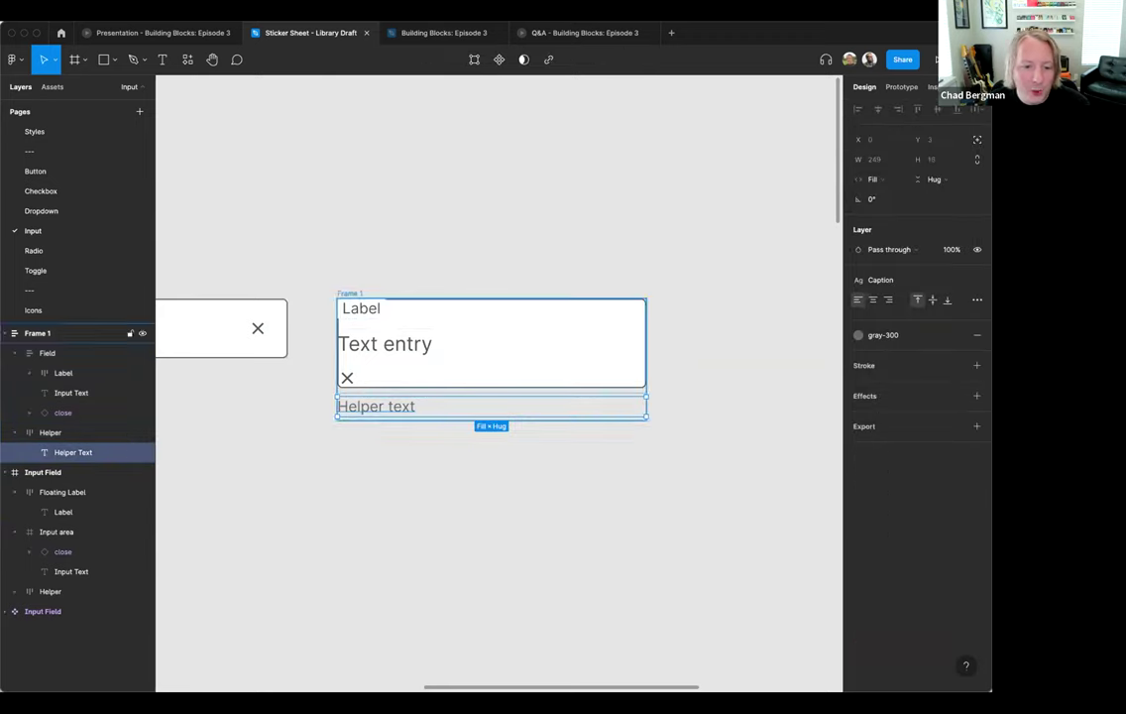
click(380, 217)
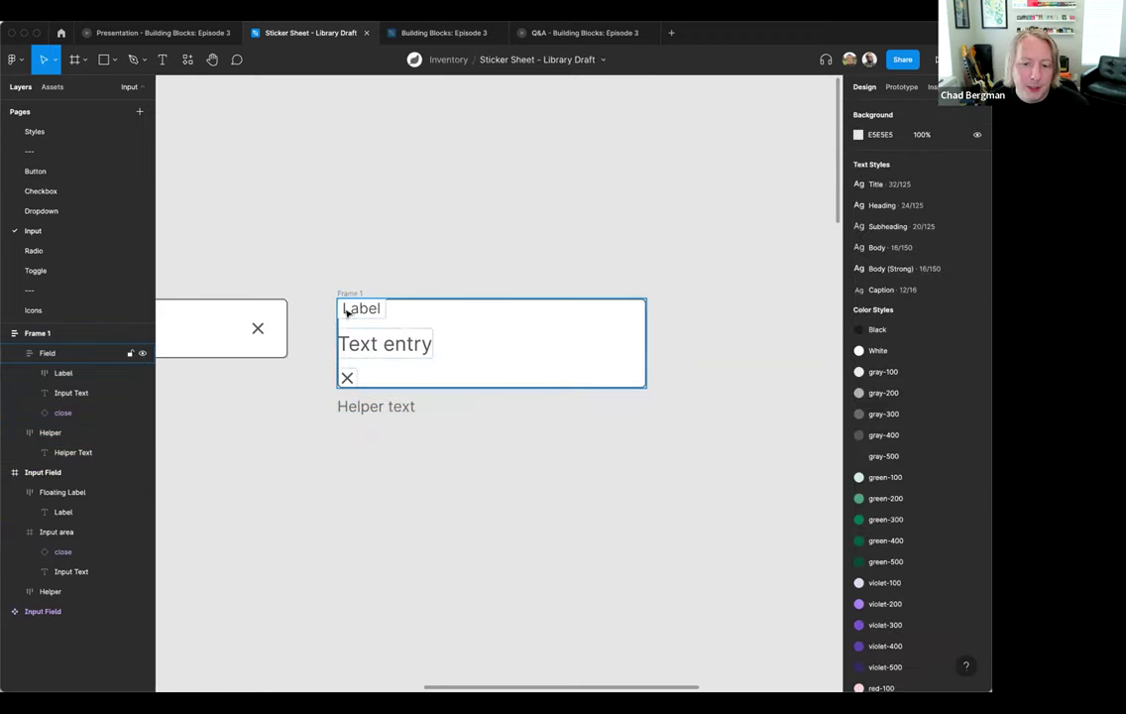
click(356, 310)
click(356, 311)
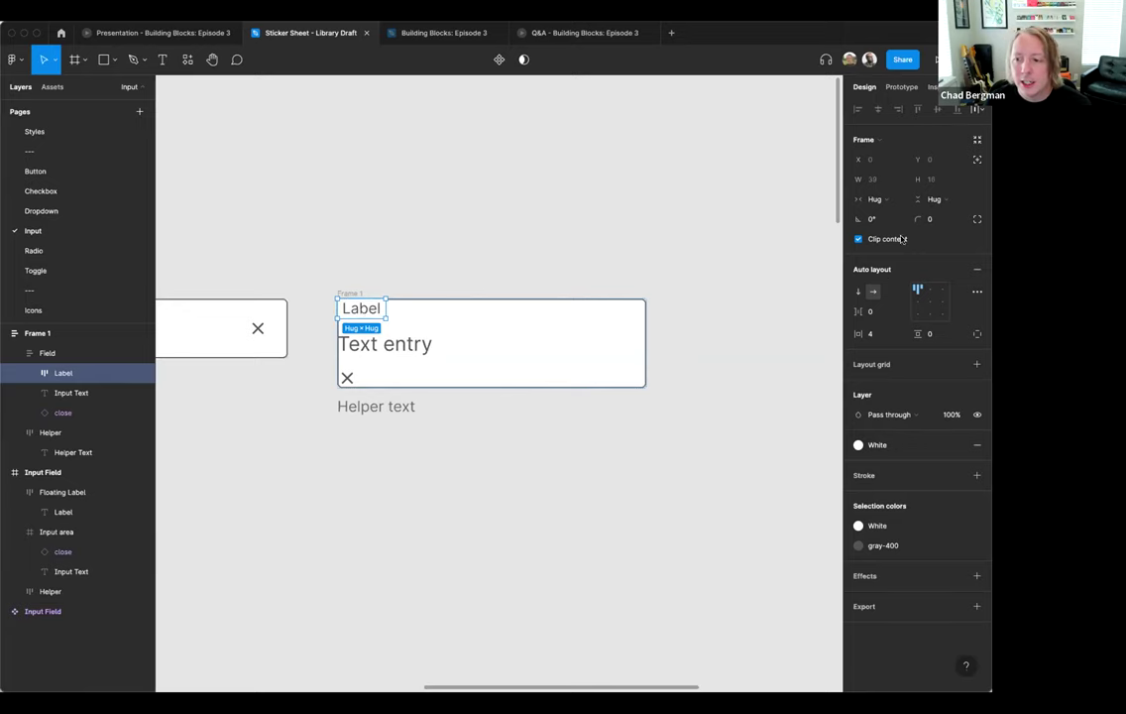
- Absolute-position the Label on the Field box's top border at X 8, Y −8
click(976, 160)
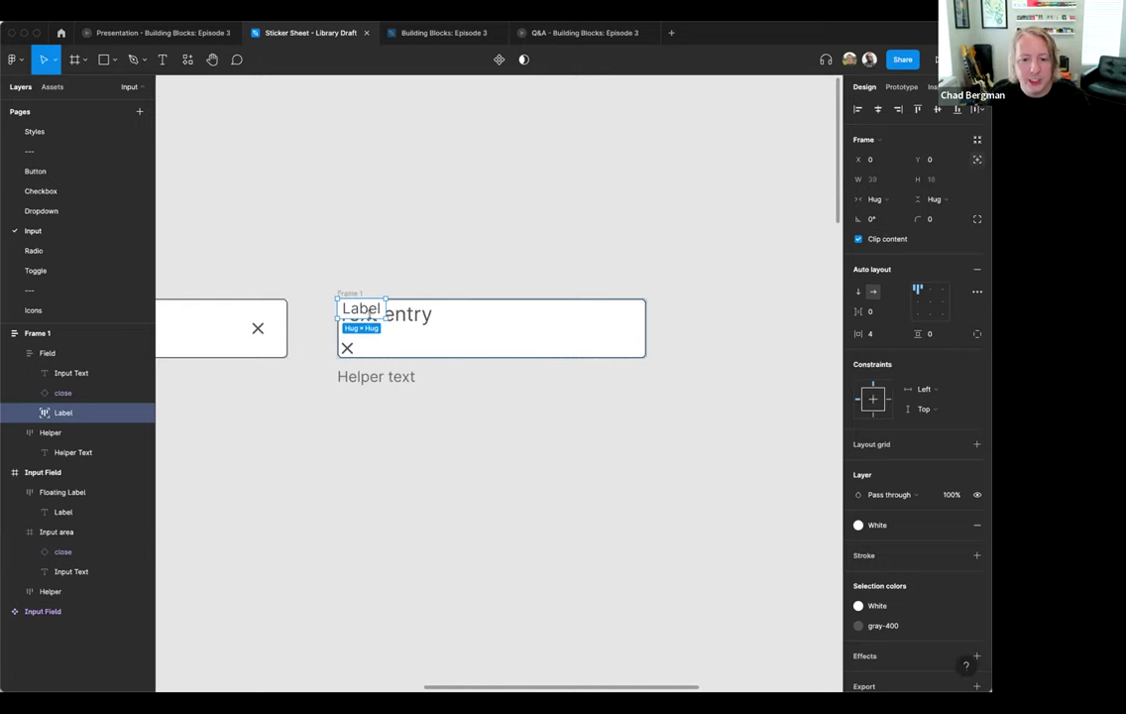
mouse_move(365, 311)
mouse_down()
mouse_move(493, 329)
mouse_move(457, 305)
mouse_move(358, 315)
mouse_move(441, 328)
mouse_move(424, 297)
mouse_move(362, 299)
mouse_up()
key(Right)
key(Right)
key(Right)
key(Right)
key(Right)
key(Right)
key(Right)
key(Right)
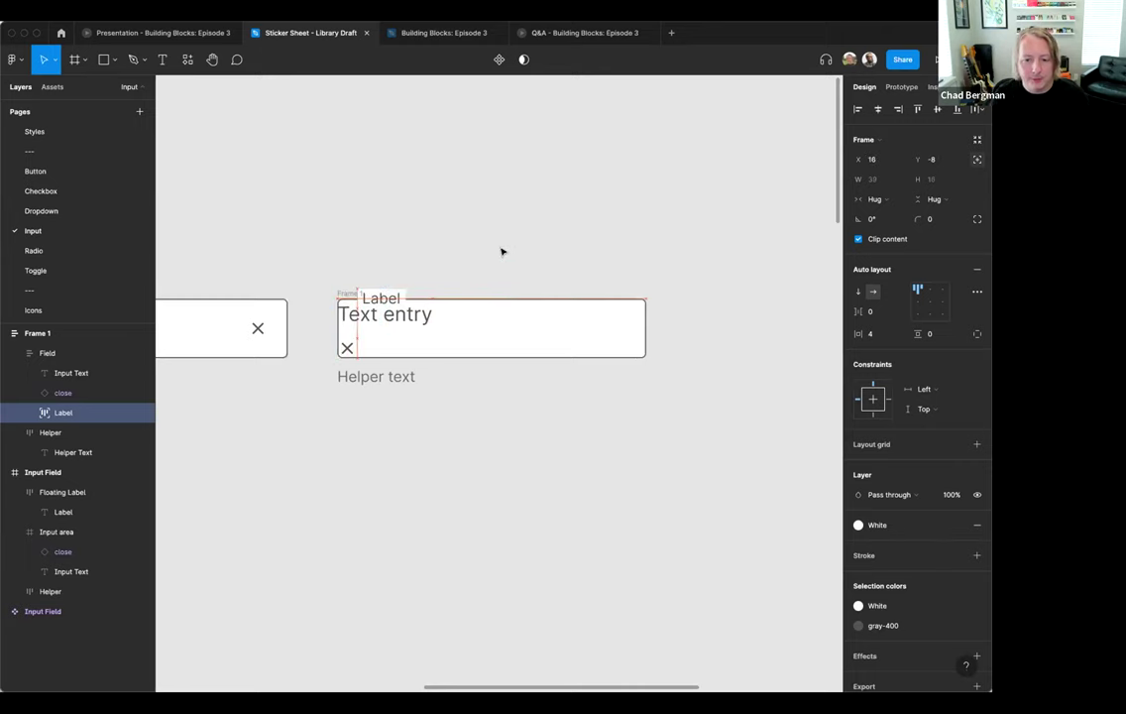
key(Left)
key(Left)
key(Left)
key(Left)
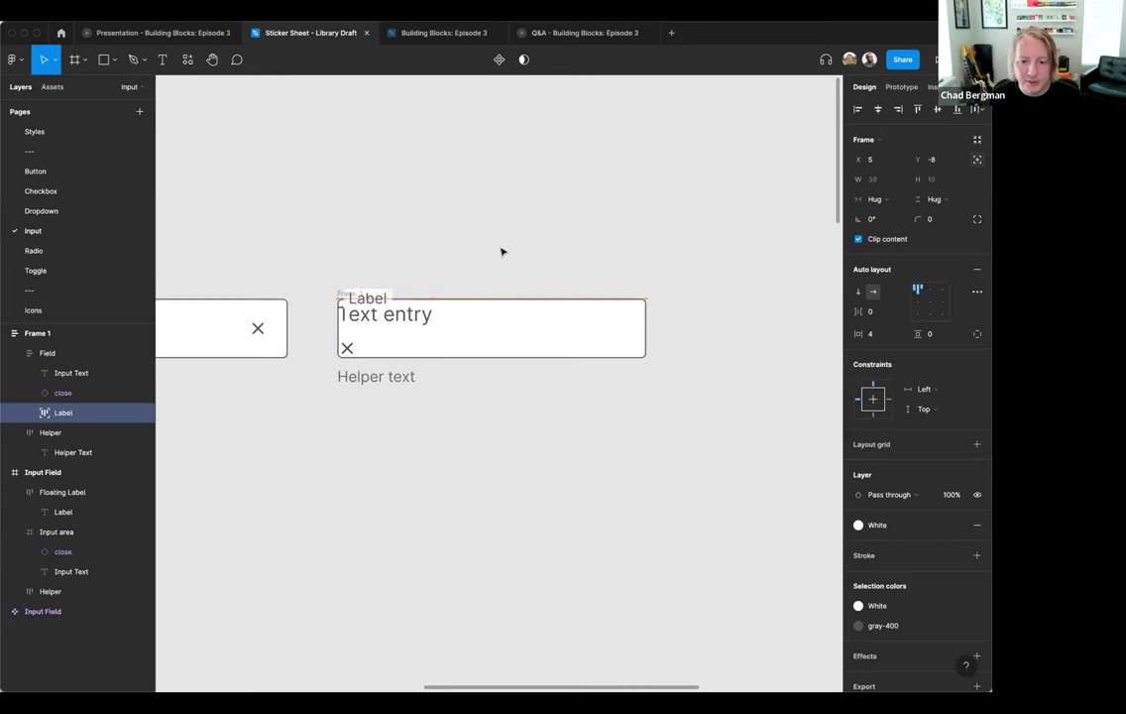
key(Right)
key(Right)
key(Right)
key(Right)
key(Right)
key(Right)
key(Right)
key(Right)
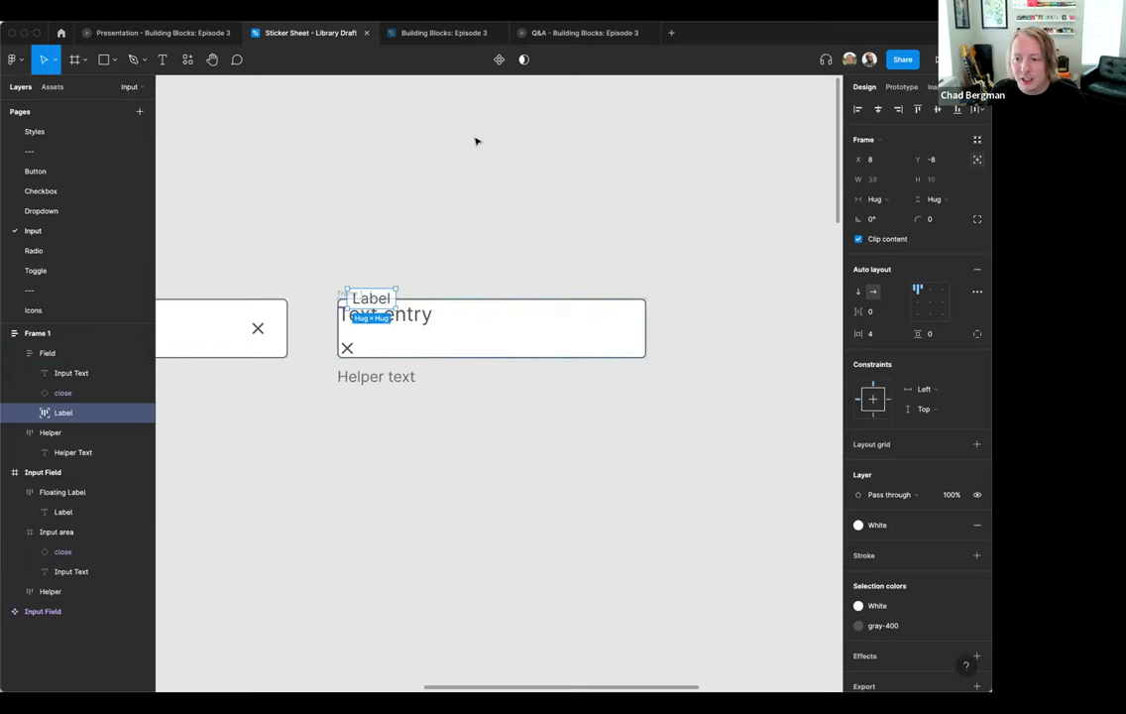
key(Left)
key(Left)
key(Left)
key(Left)
click(538, 337)
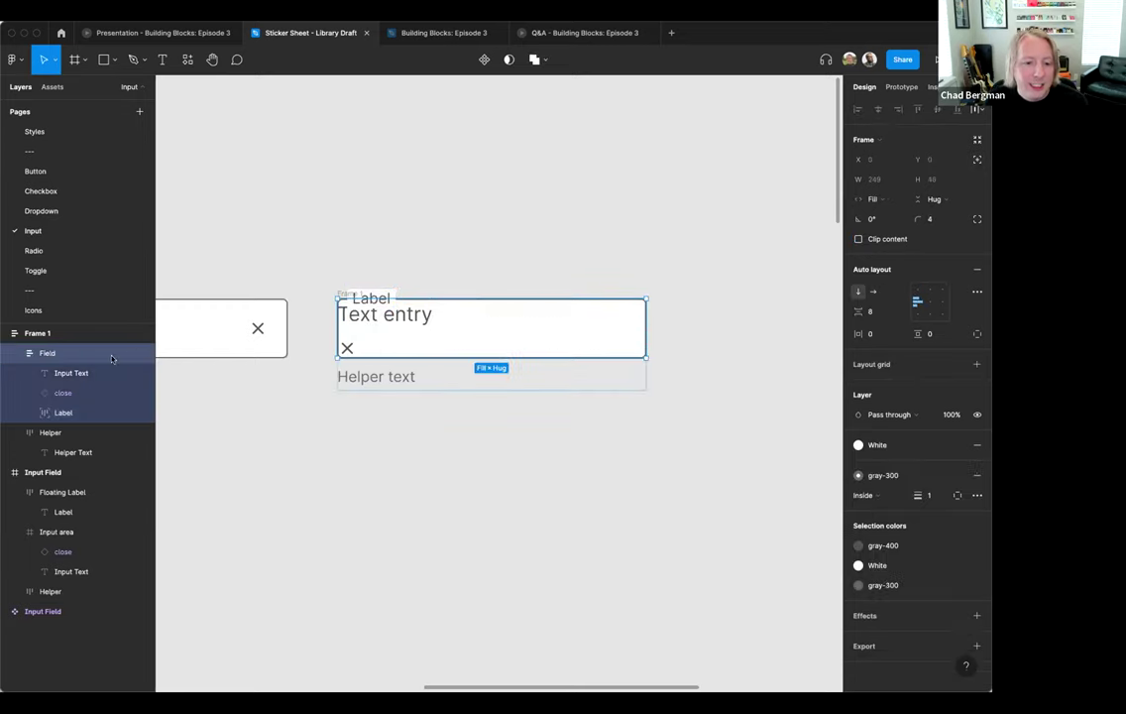
- Give the Field frame 8 horizontal and 12 vertical padding
click(83, 374)
click(49, 354)
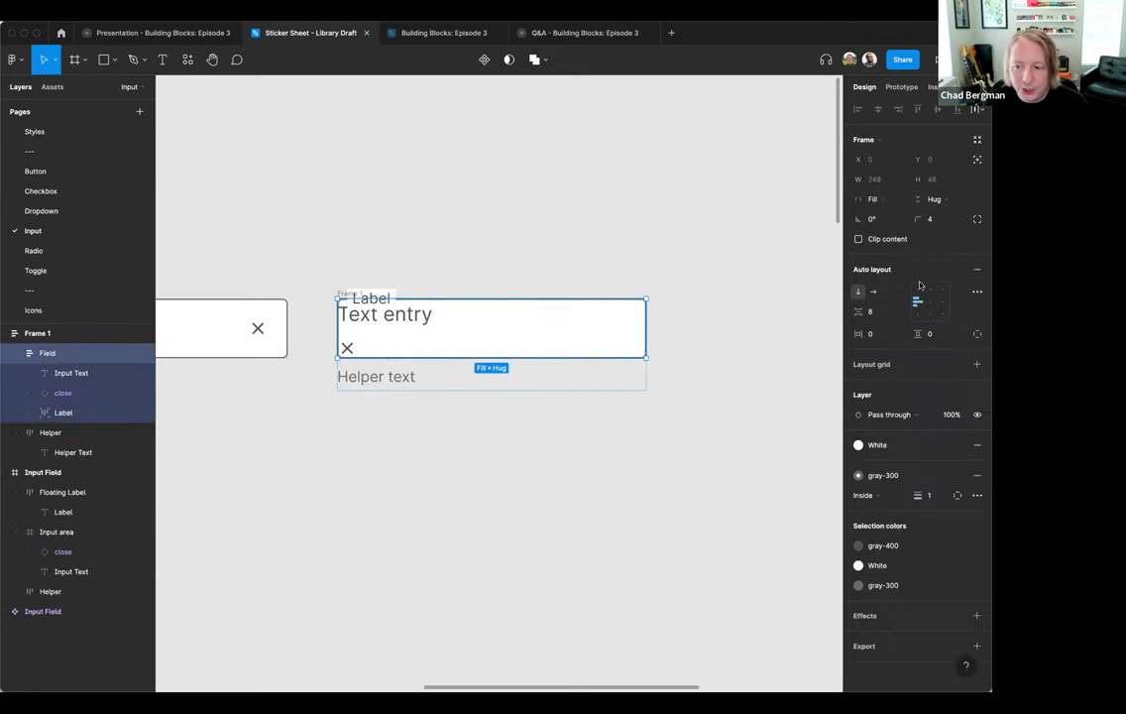
click(878, 335)
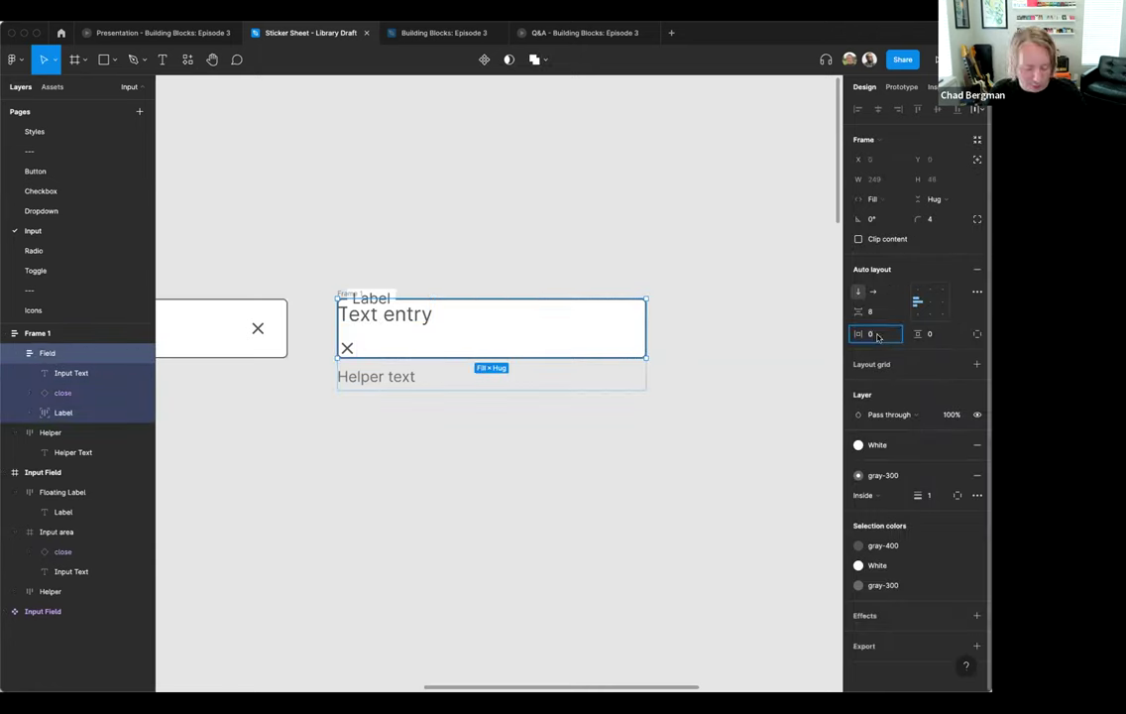
text(12)
key(Return)
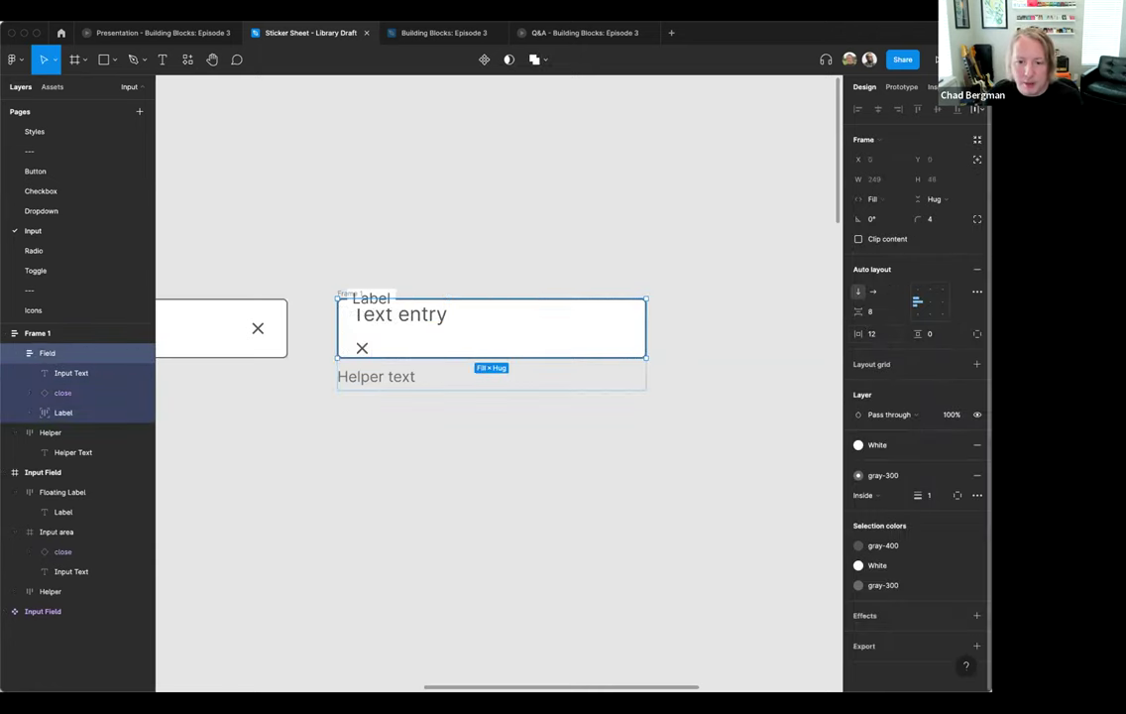
click(887, 338)
text(8)
key(Return)
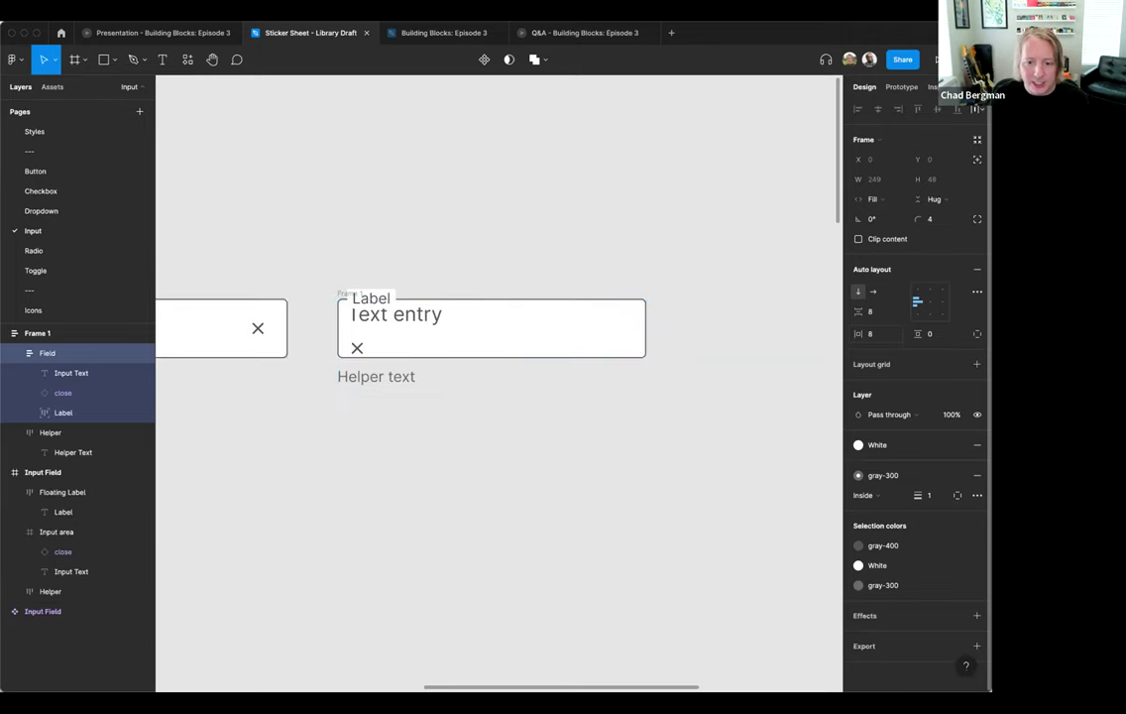
click(938, 336)
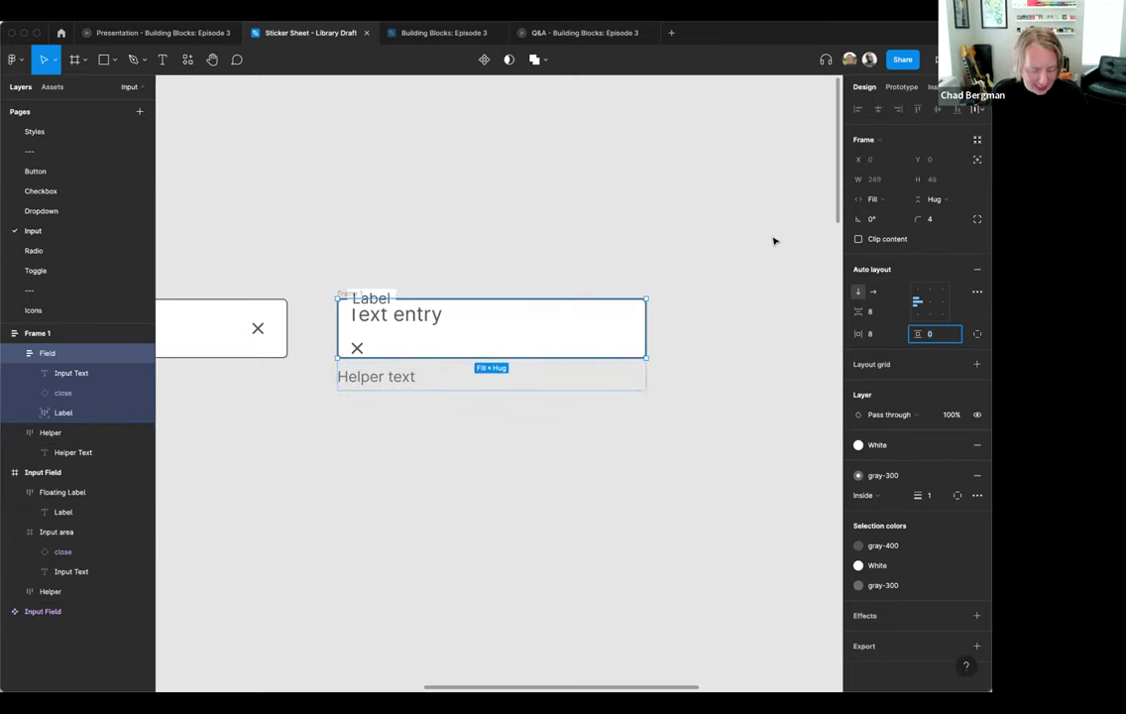
text(12)
key(Return)
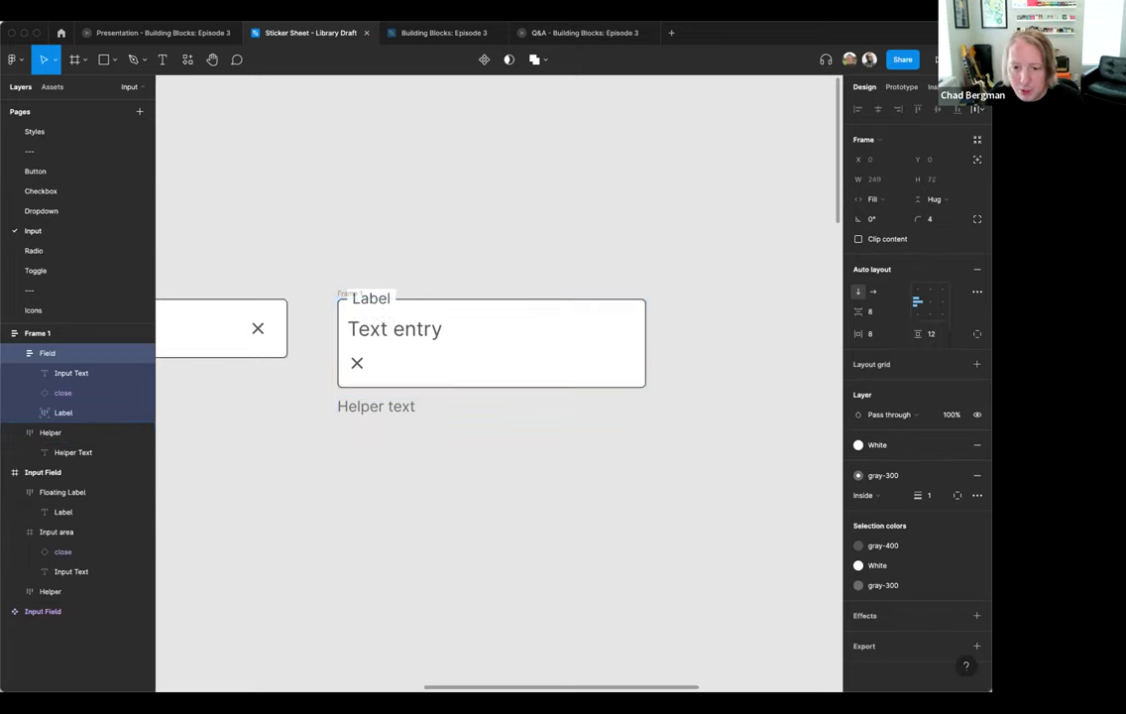
- Absolute-position the close icon at the field's right end and set its horizontal constraint to Left
click(355, 362)
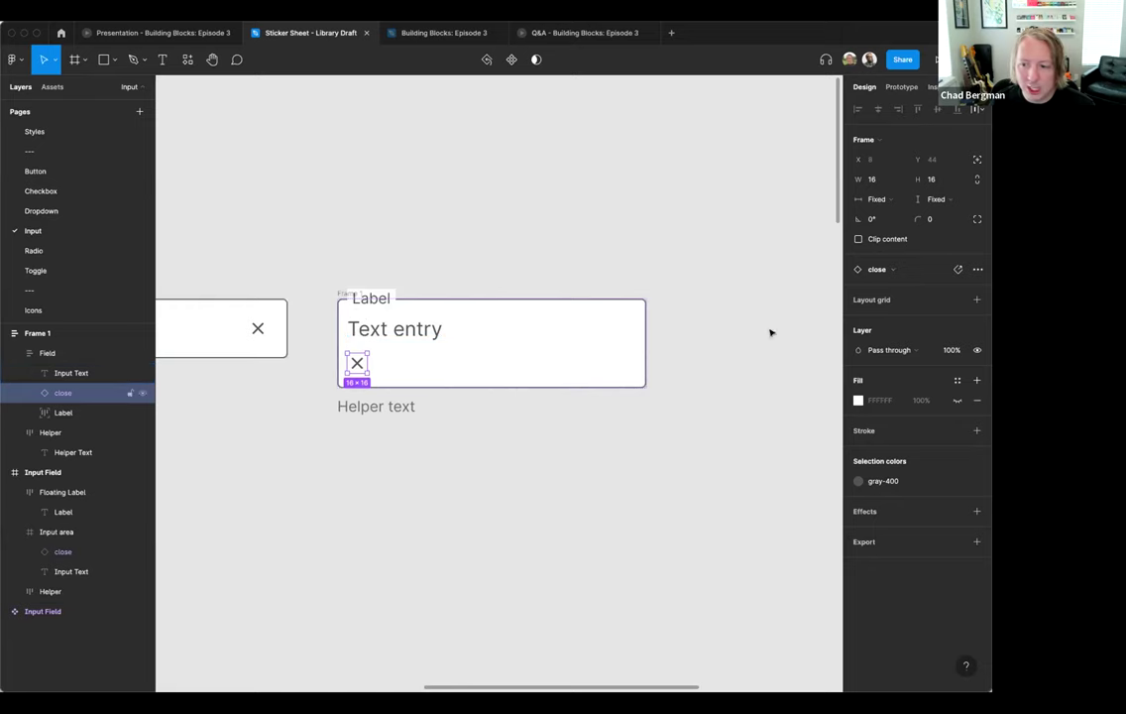
click(977, 160)
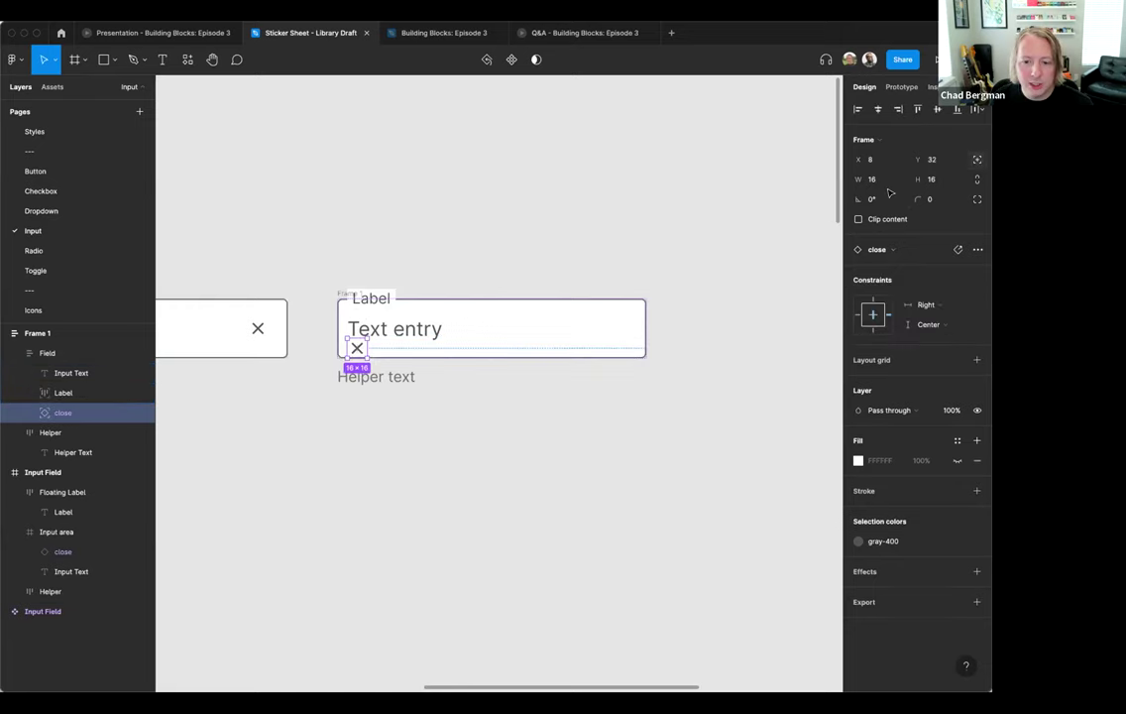
drag(361, 349, 628, 329)
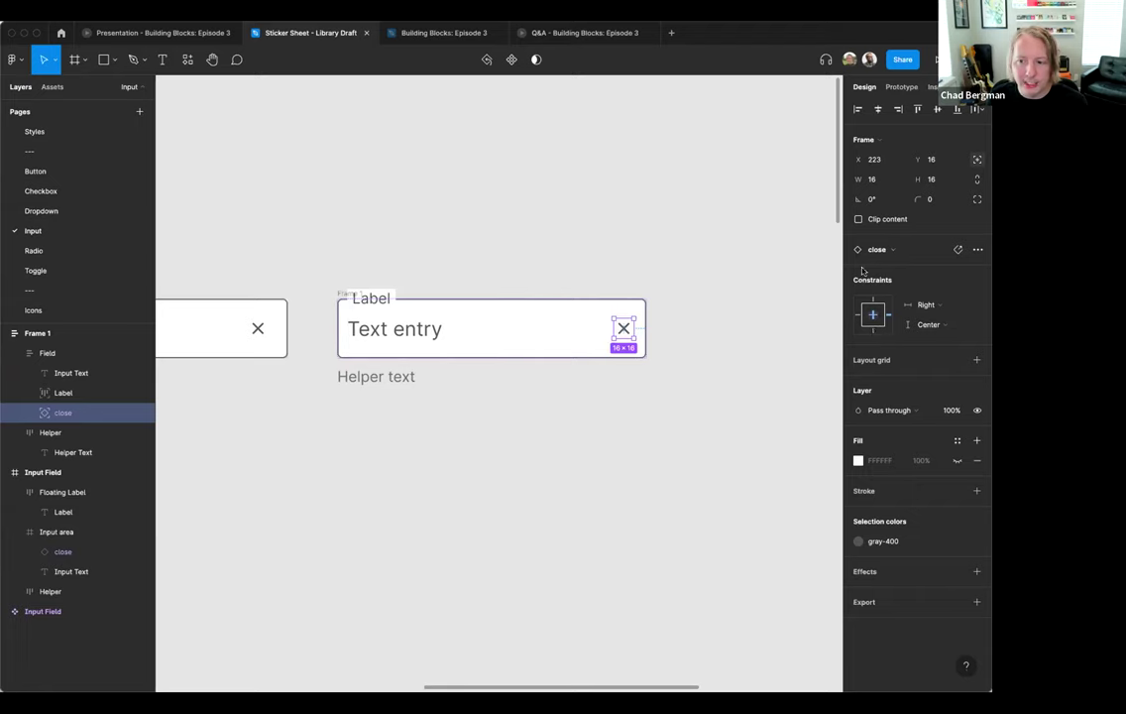
click(932, 311)
click(932, 289)
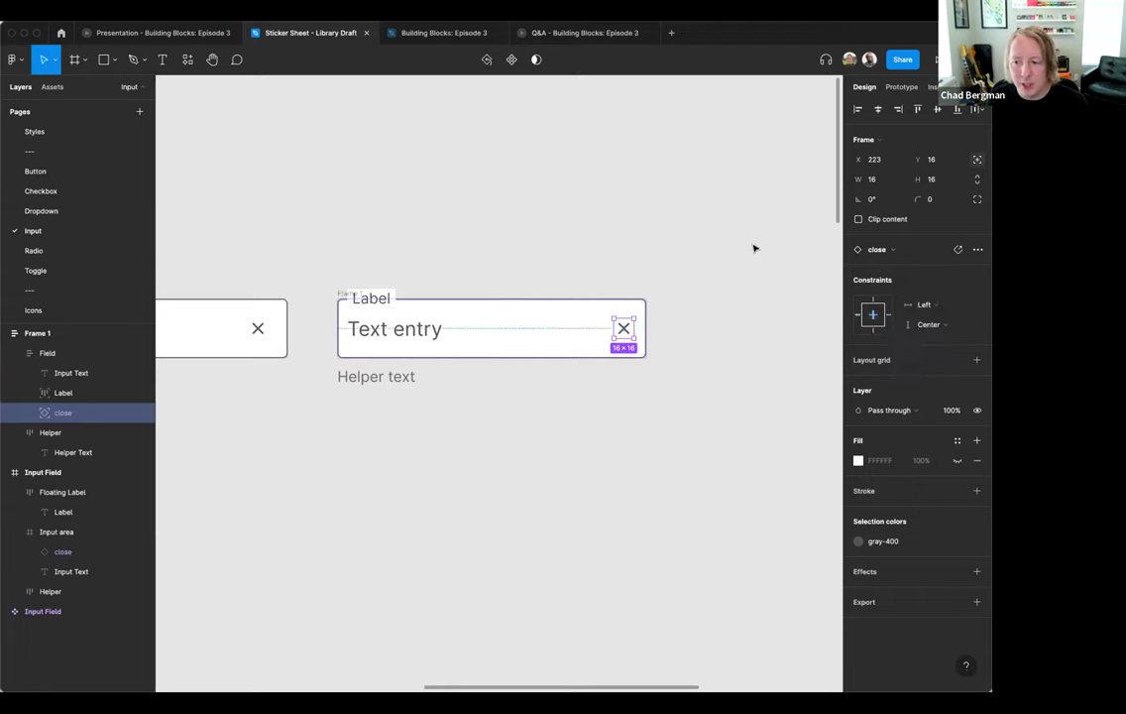
click(637, 233)
click(340, 294)
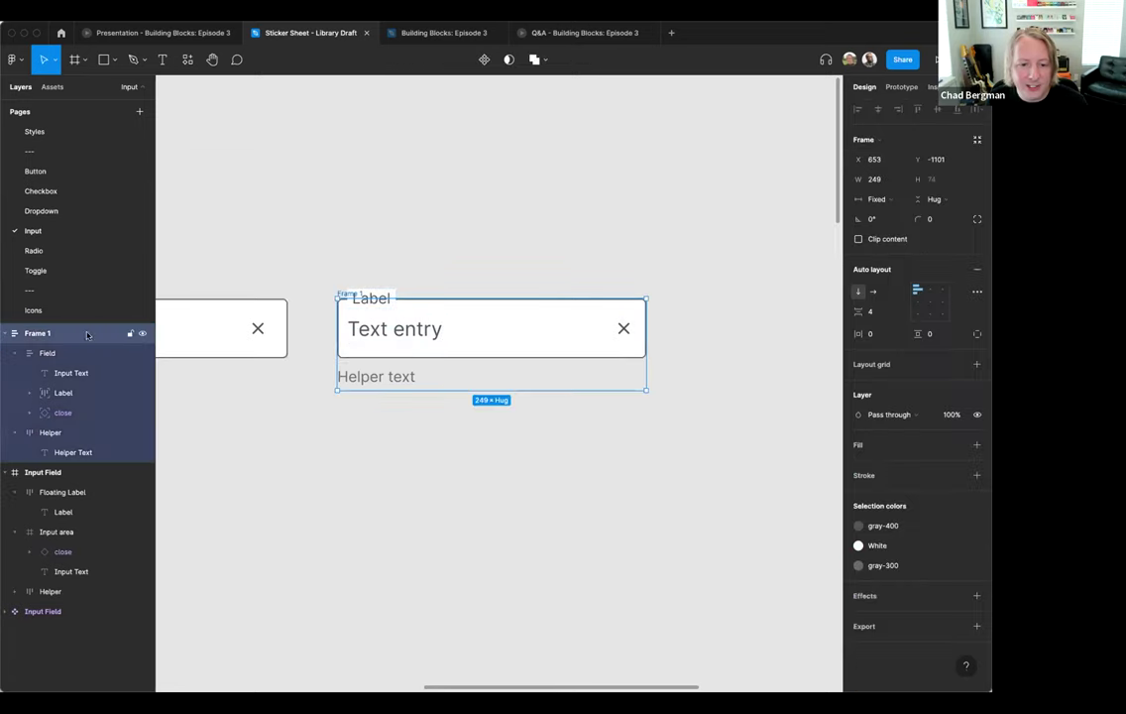
- Move the close icon to the field's right edge and set its horizontal constraint to Right
drag(645, 327, 717, 327)
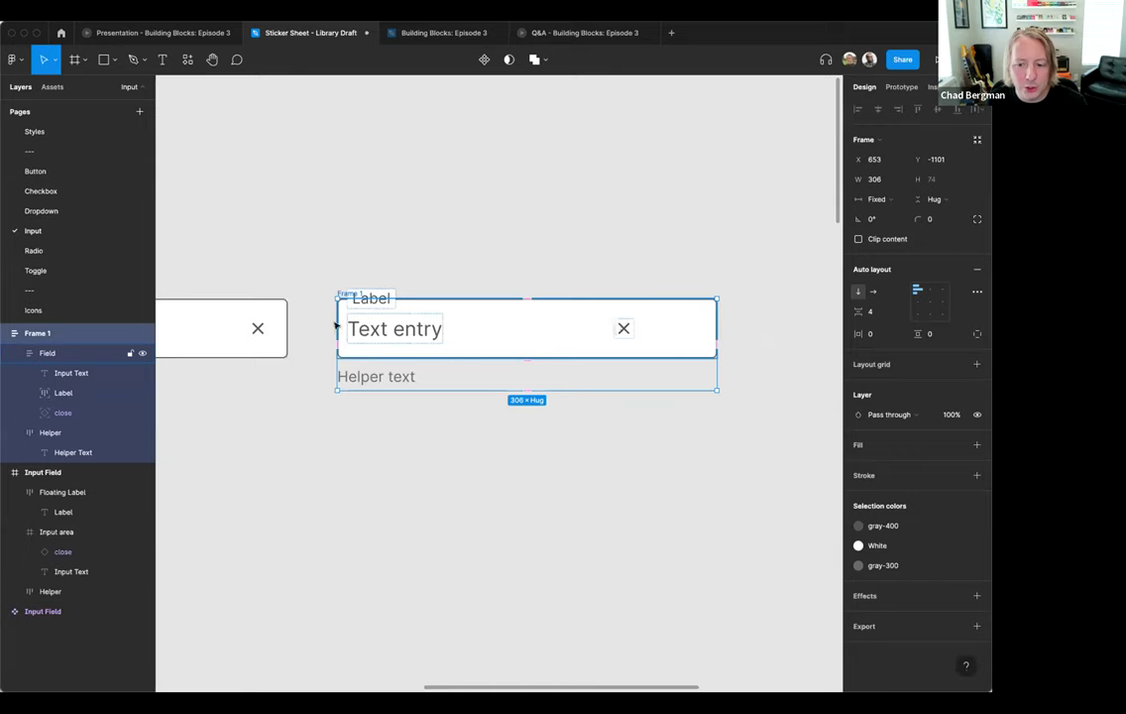
click(634, 290)
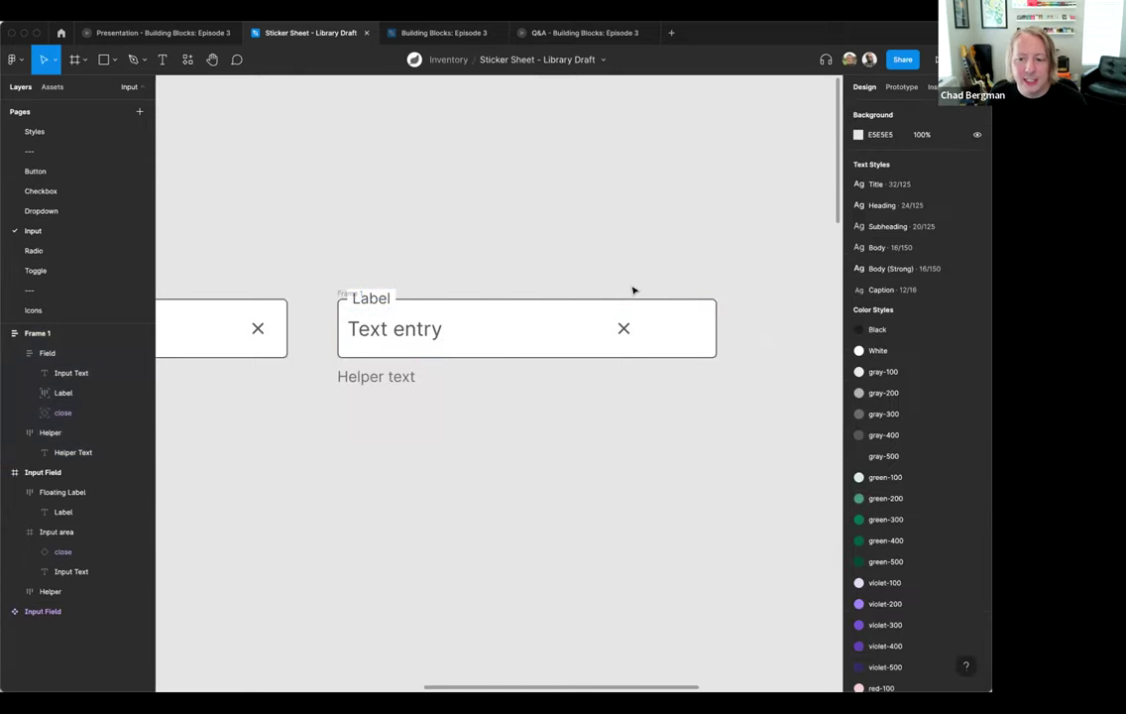
click(623, 329)
double_click(624, 327)
drag(624, 328, 686, 327)
click(922, 305)
click(922, 319)
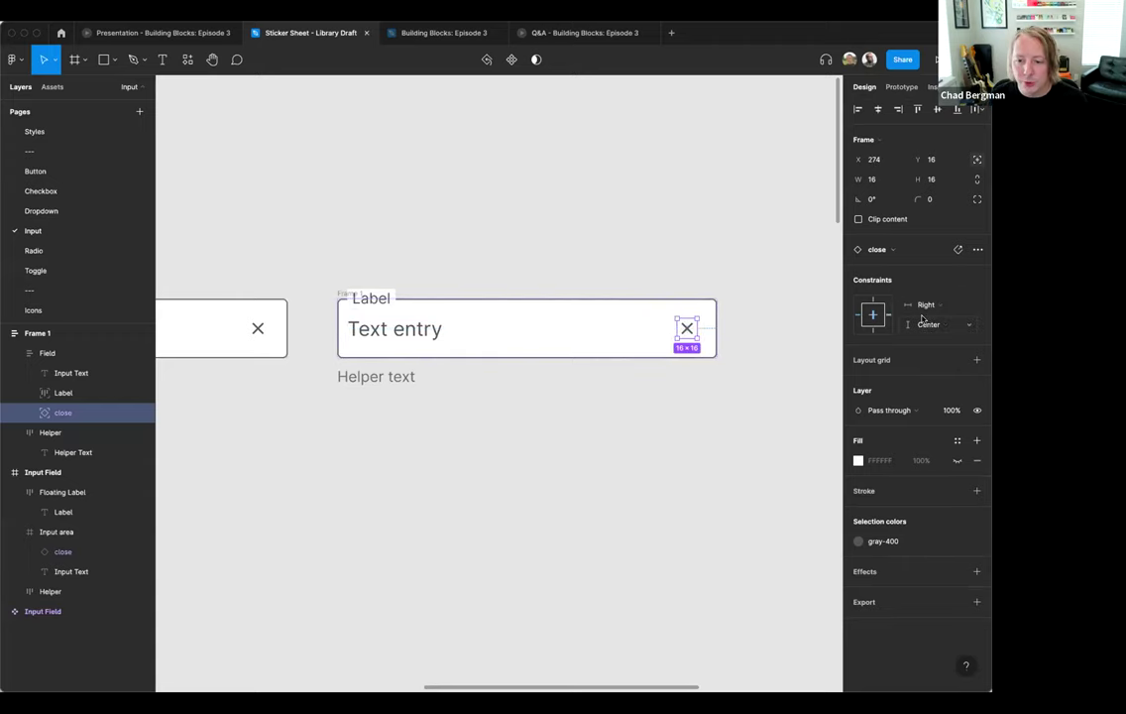
- Narrow Frame 1 to 244 wide, checking the close icon follows the right edge
click(562, 187)
click(714, 342)
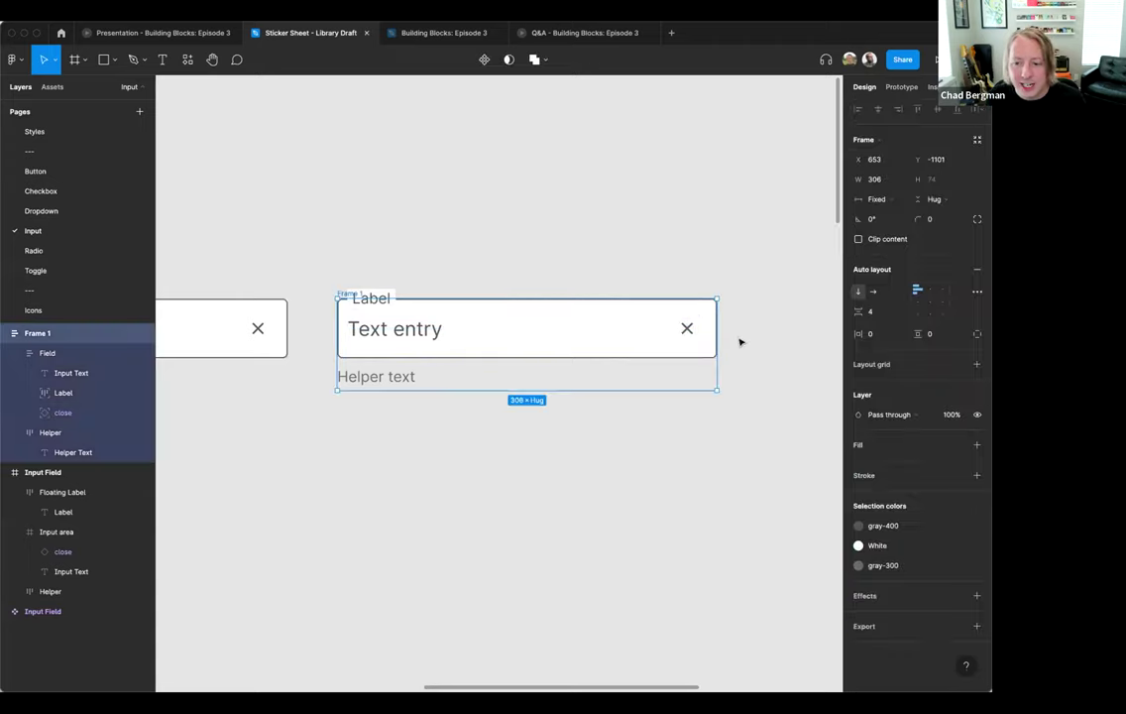
drag(712, 338, 591, 341)
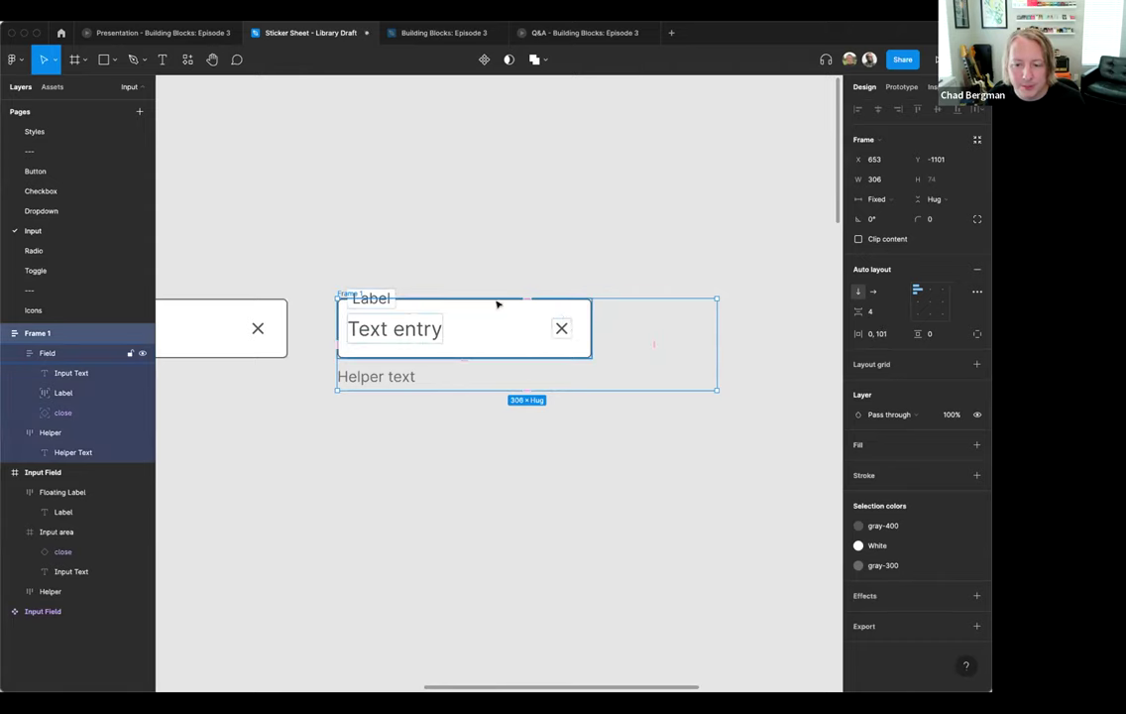
key(ctrl+z)
click(346, 273)
click(339, 296)
drag(716, 313, 703, 334)
click(654, 191)
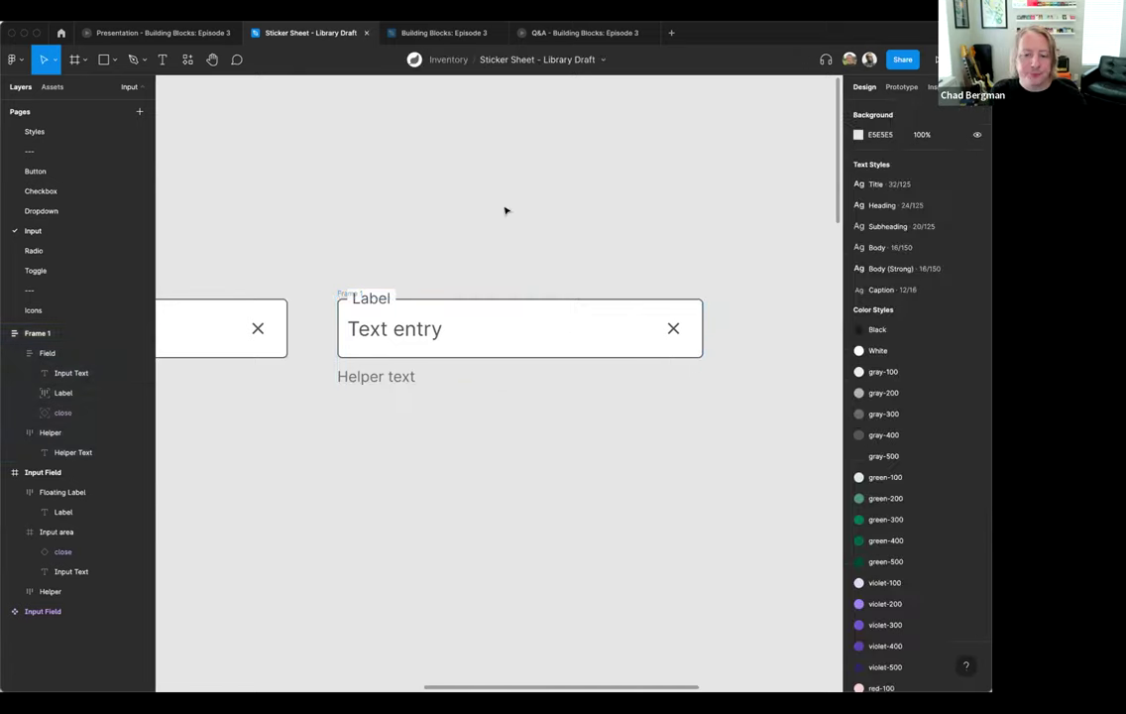
click(383, 336)
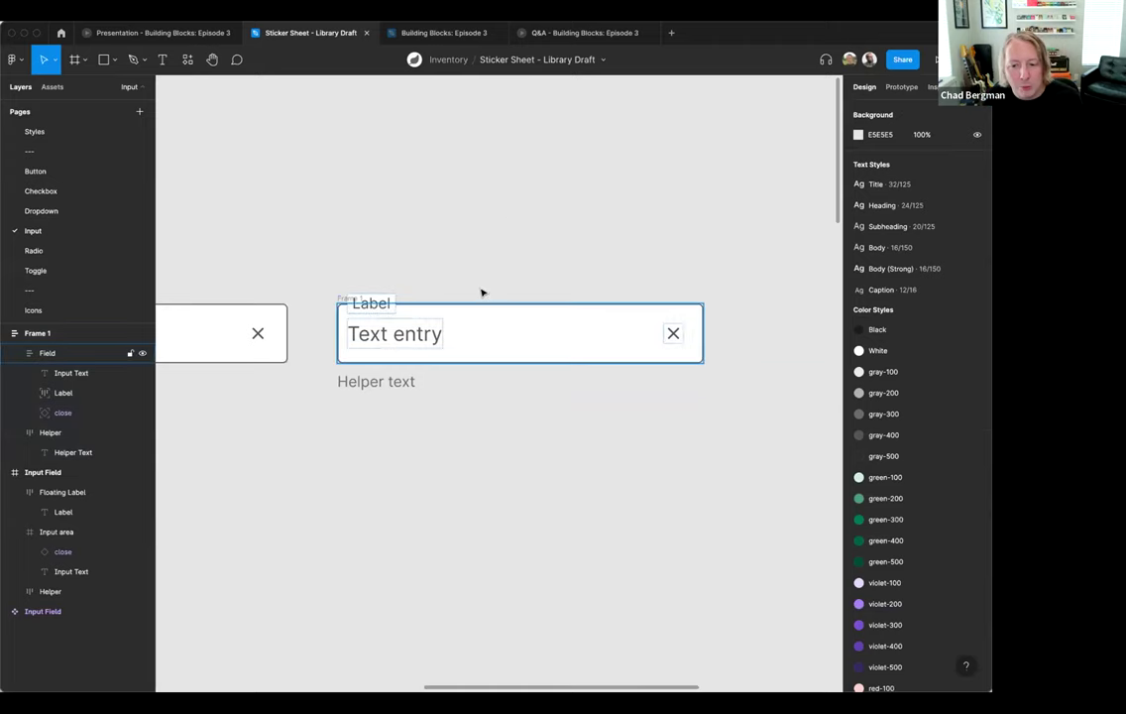
click(347, 295)
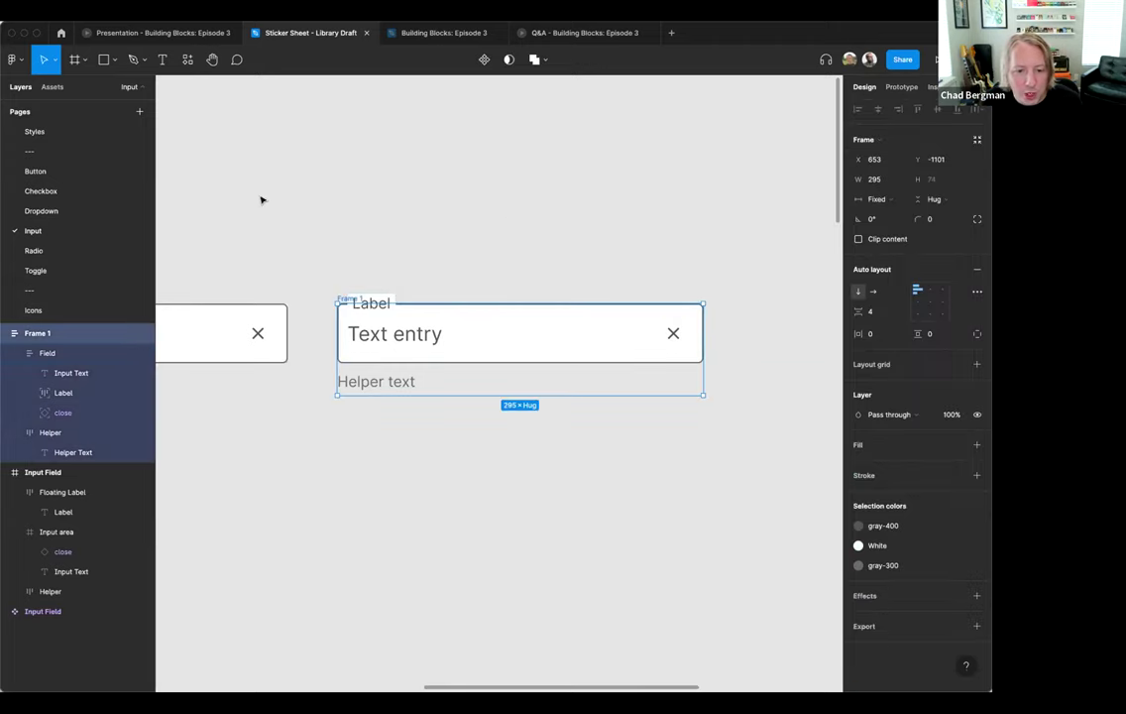
drag(697, 339, 638, 343)
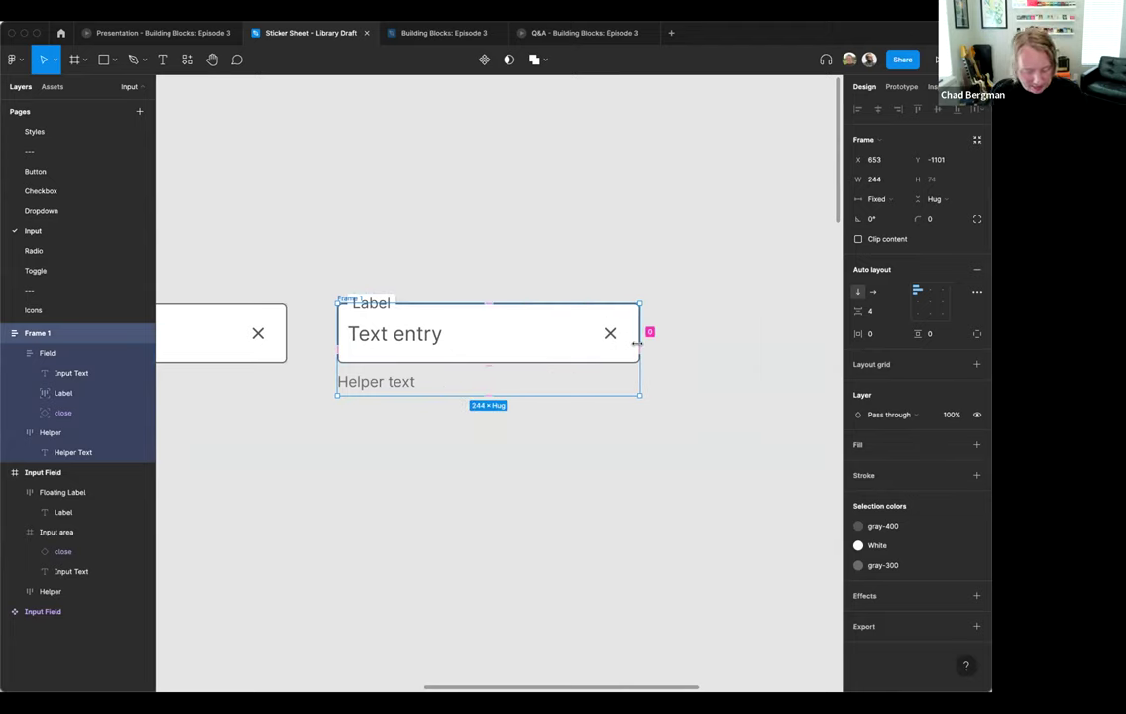
- Duplicate the 244-wide Frame 1 and place the copy, Frame 2, below it
drag(638, 343, 635, 342)
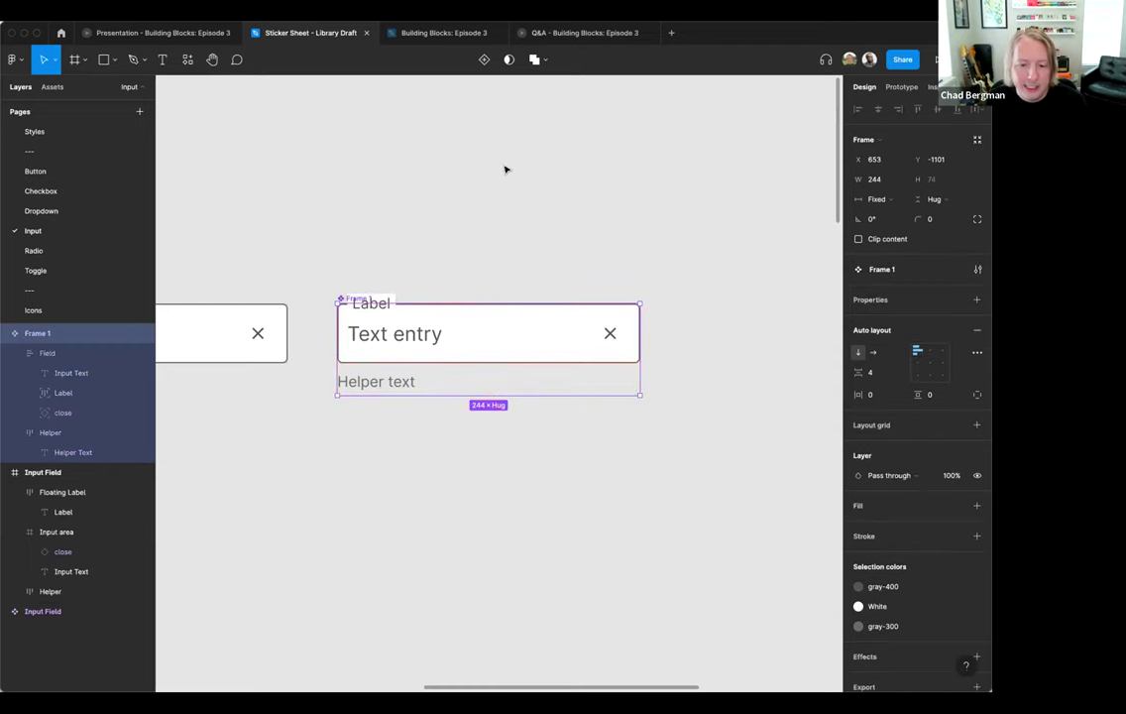
key(super+d)
drag(470, 340, 466, 543)
scroll(684, 386, down, 3)
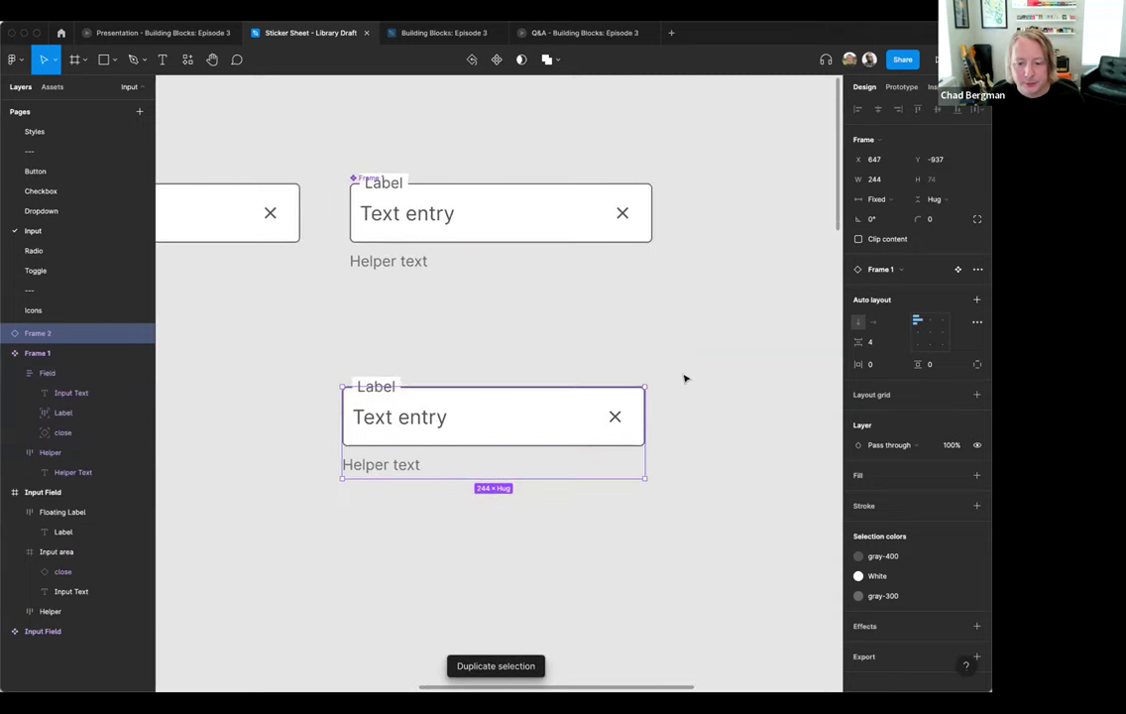
- Test long text in Frame 2's Text entry, then undo it back to the original
double_click(413, 418)
text(dffetasfbsdmnfasdbmf,asdbmf,asdbnm,fbadfsdf)
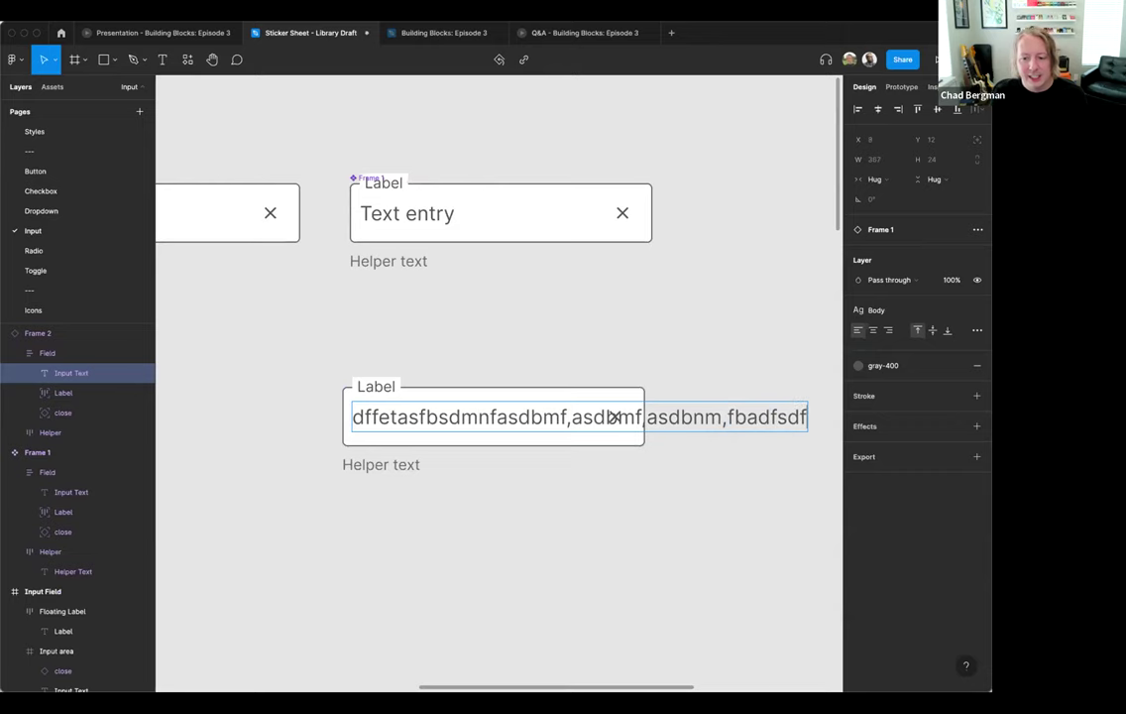
key(super+z)
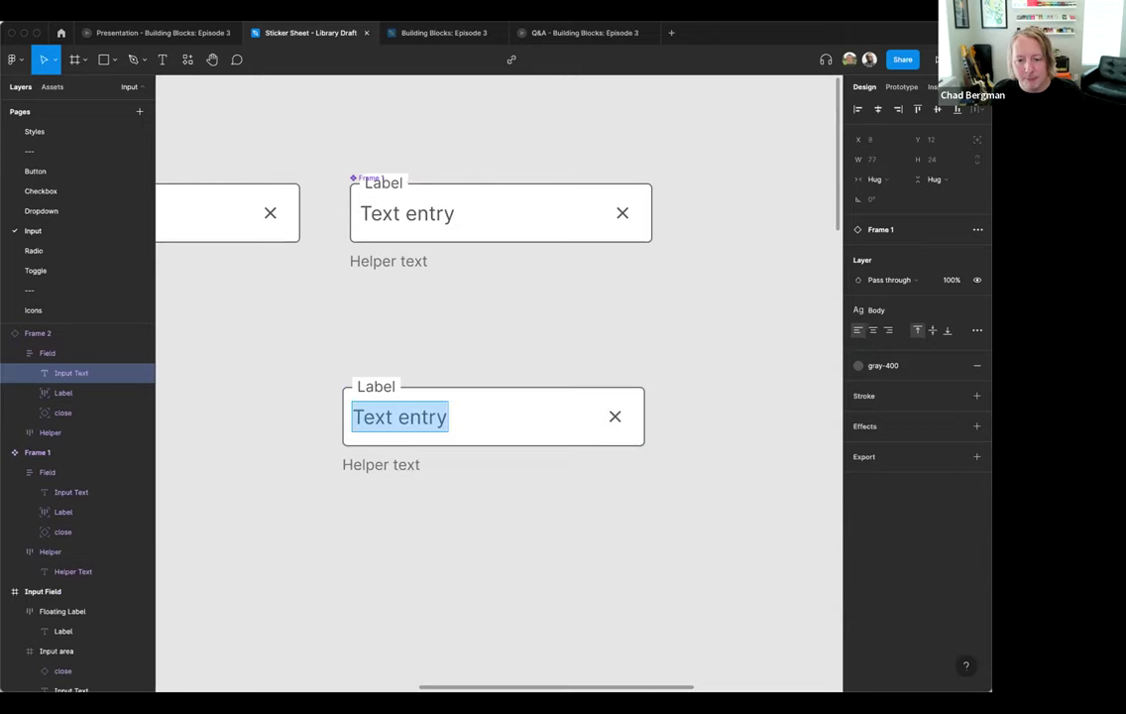
key(Escape)
mouse_move(448, 428)
mouse_down()
mouse_move(422, 463)
mouse_move(423, 551)
mouse_move(423, 490)
mouse_move(449, 428)
mouse_up()
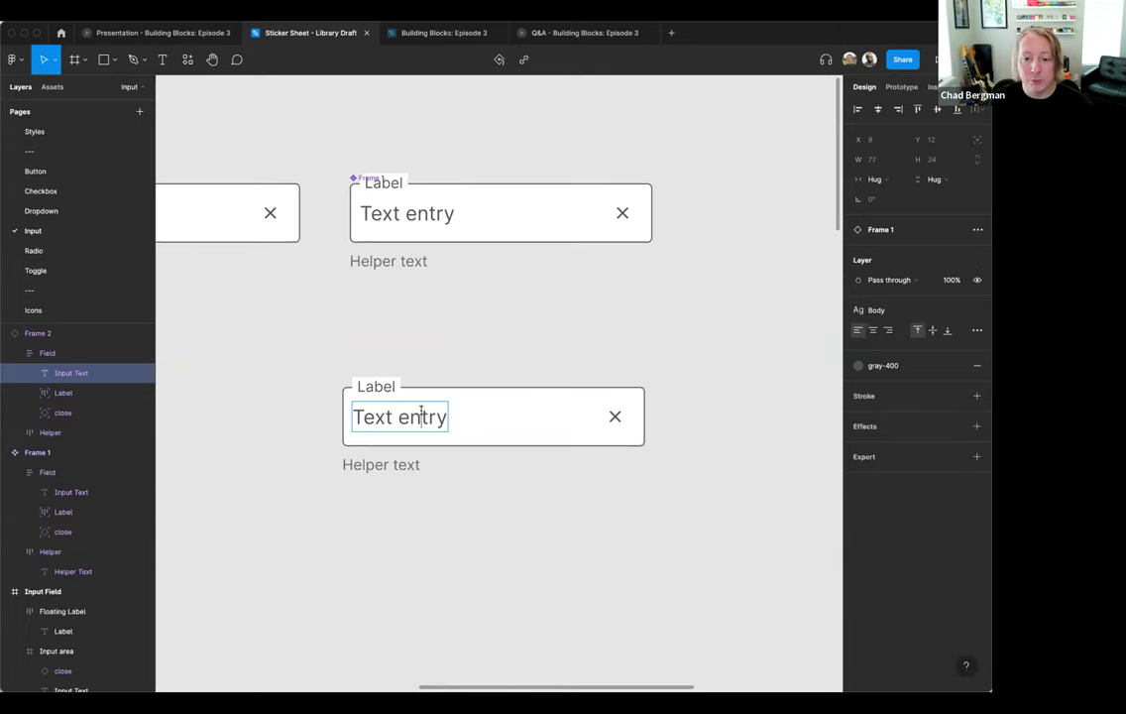
click(468, 352)
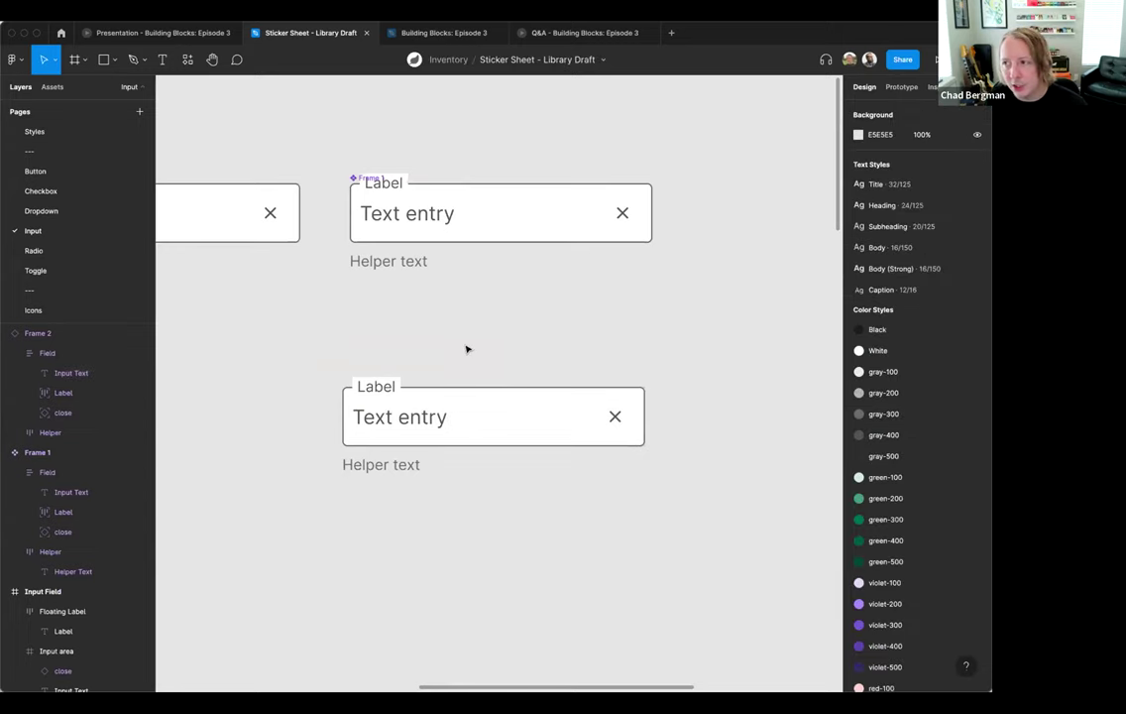
click(394, 410)
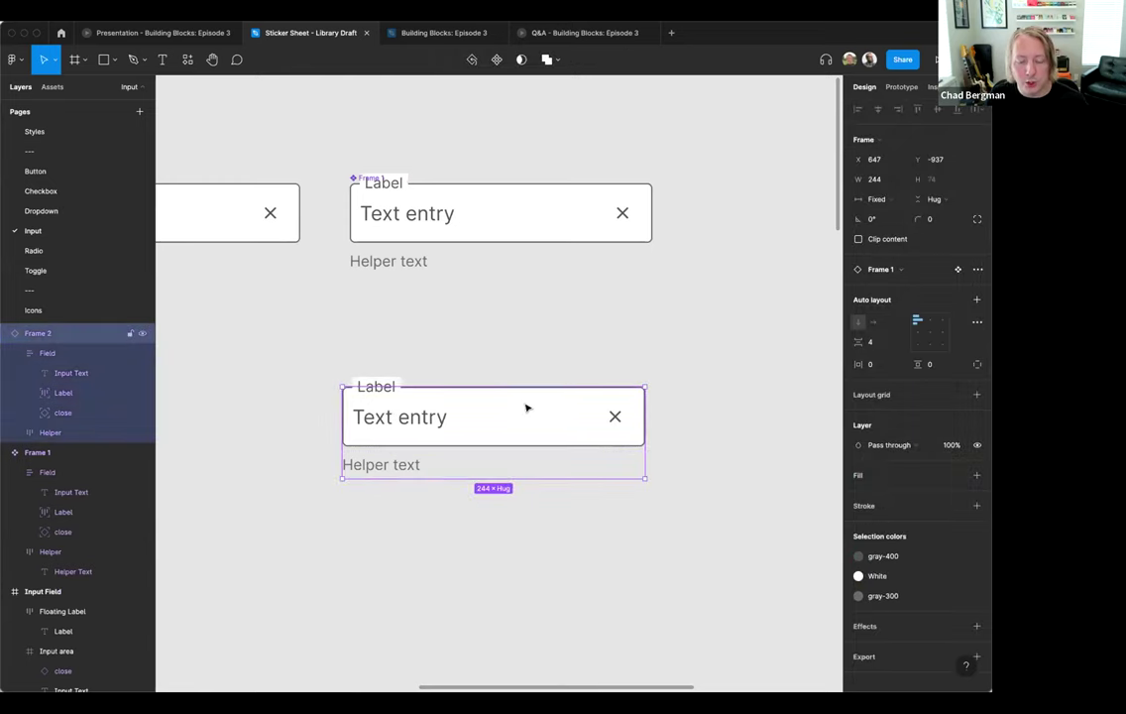
- Inspect the focused text variant of the Input Field component set and its Field layer
scroll(526, 407, down, 3)
scroll(525, 407, down, 10)
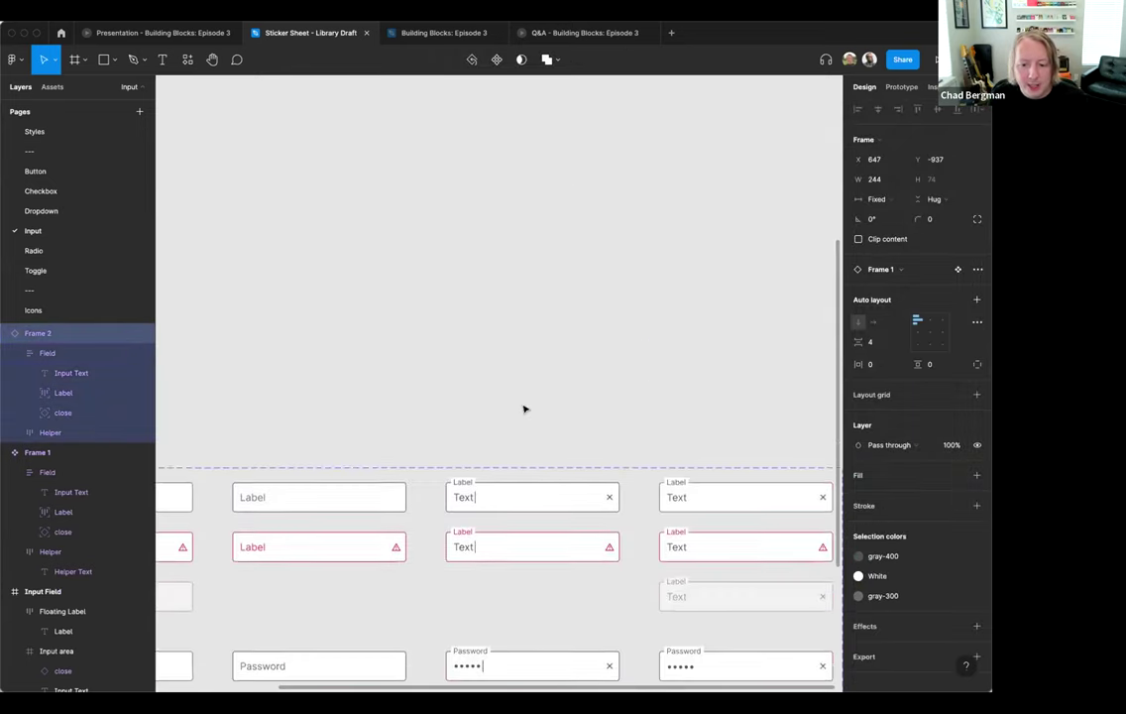
scroll(526, 407, down, 2)
scroll(523, 410, left, 5)
scroll(521, 412, up, 2)
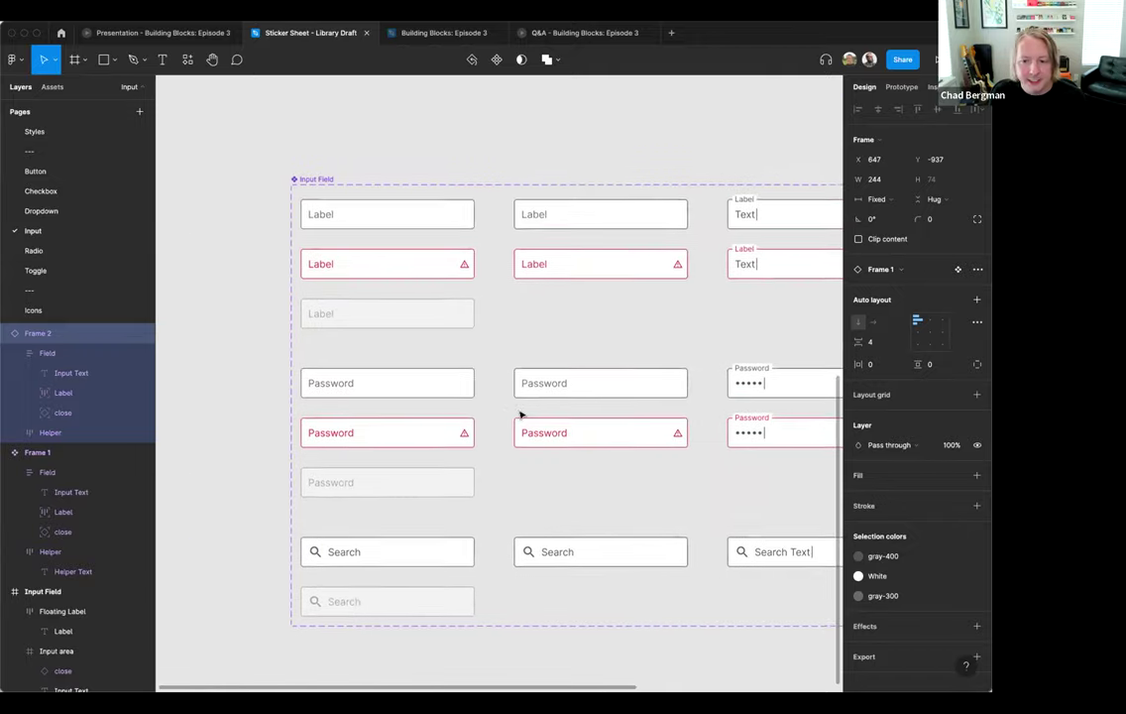
scroll(520, 414, down, 2)
scroll(520, 414, right, 1)
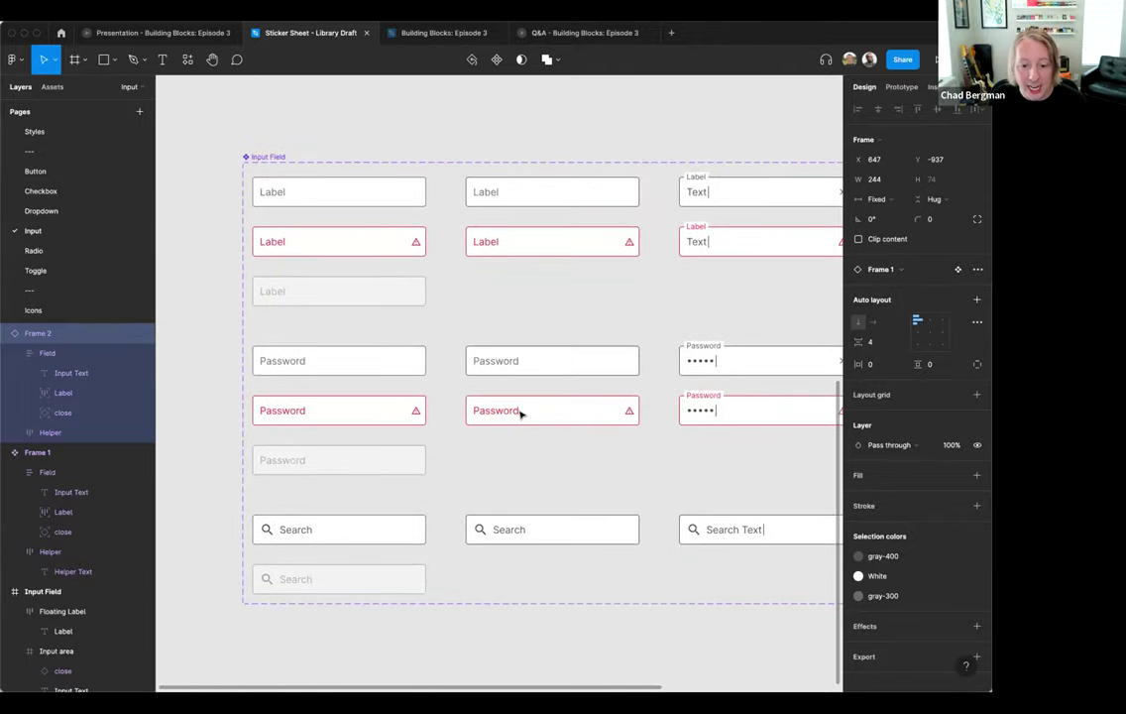
scroll(521, 415, right, 3)
click(661, 188)
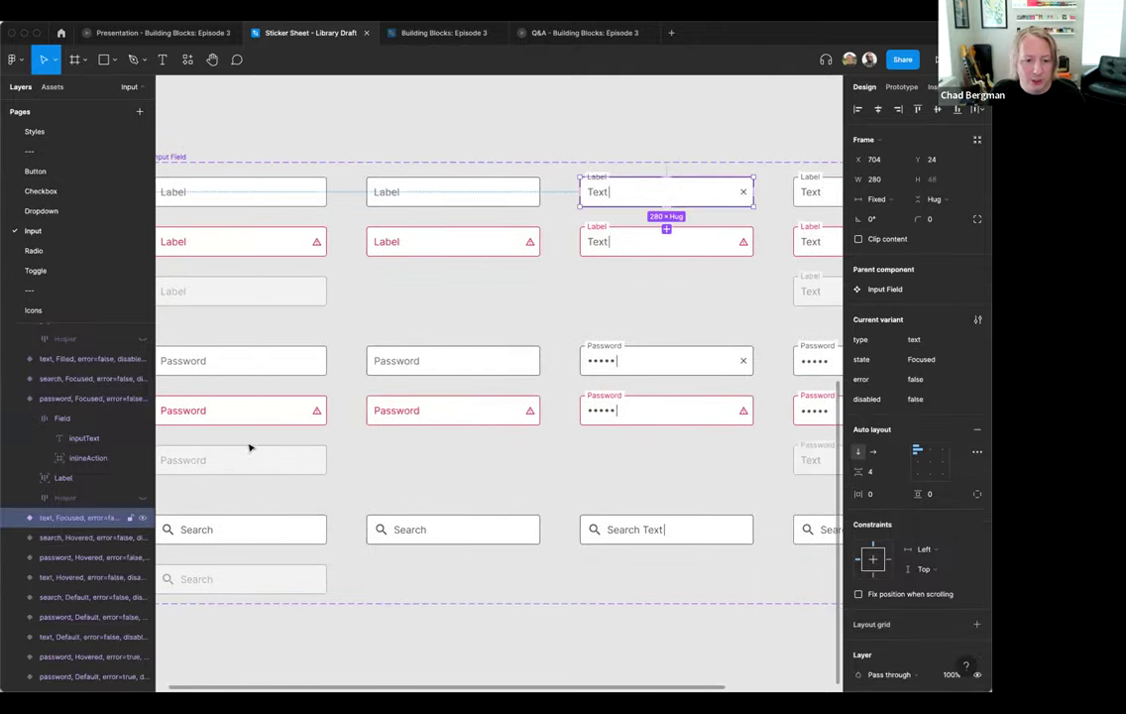
click(15, 519)
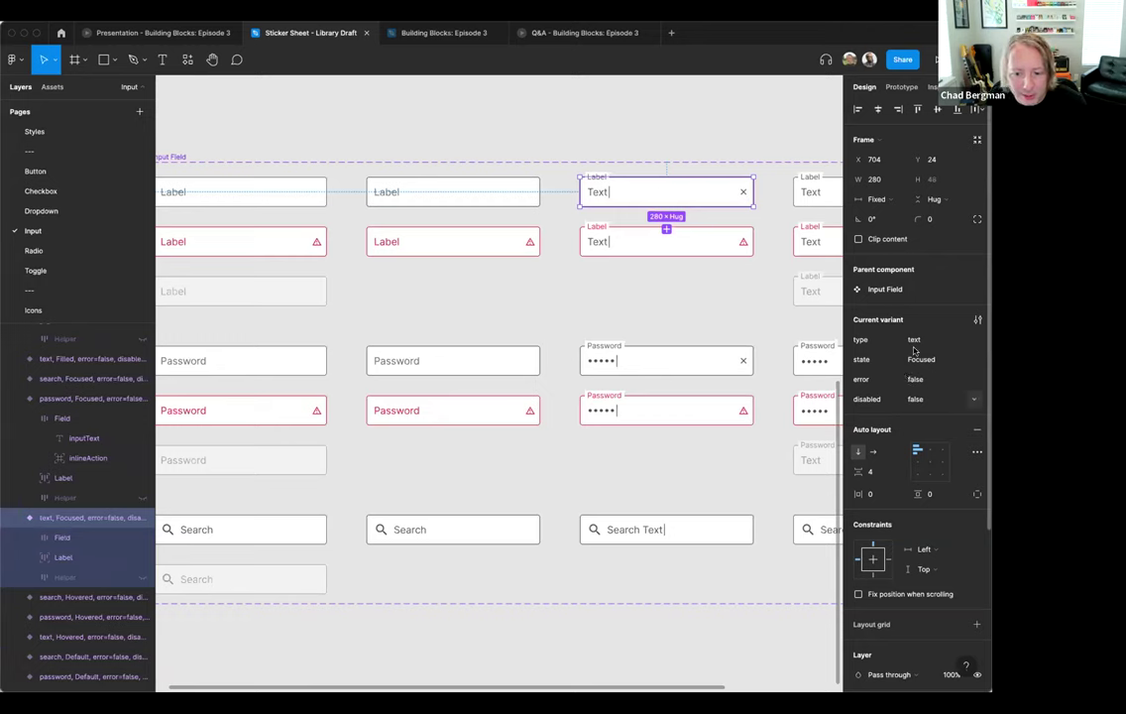
click(67, 537)
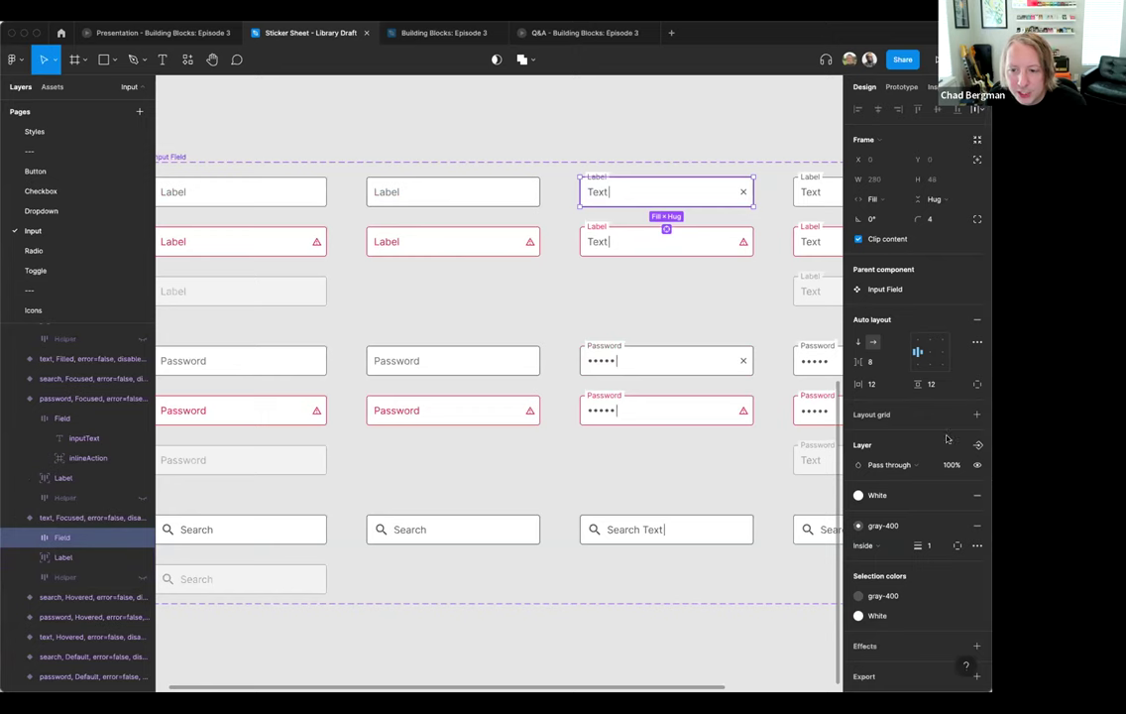
- Select the Input Field component set and a Label variant, then search resources for 'input fi'
scroll(387, 211, left, 5)
scroll(387, 211, up, 2)
click(349, 186)
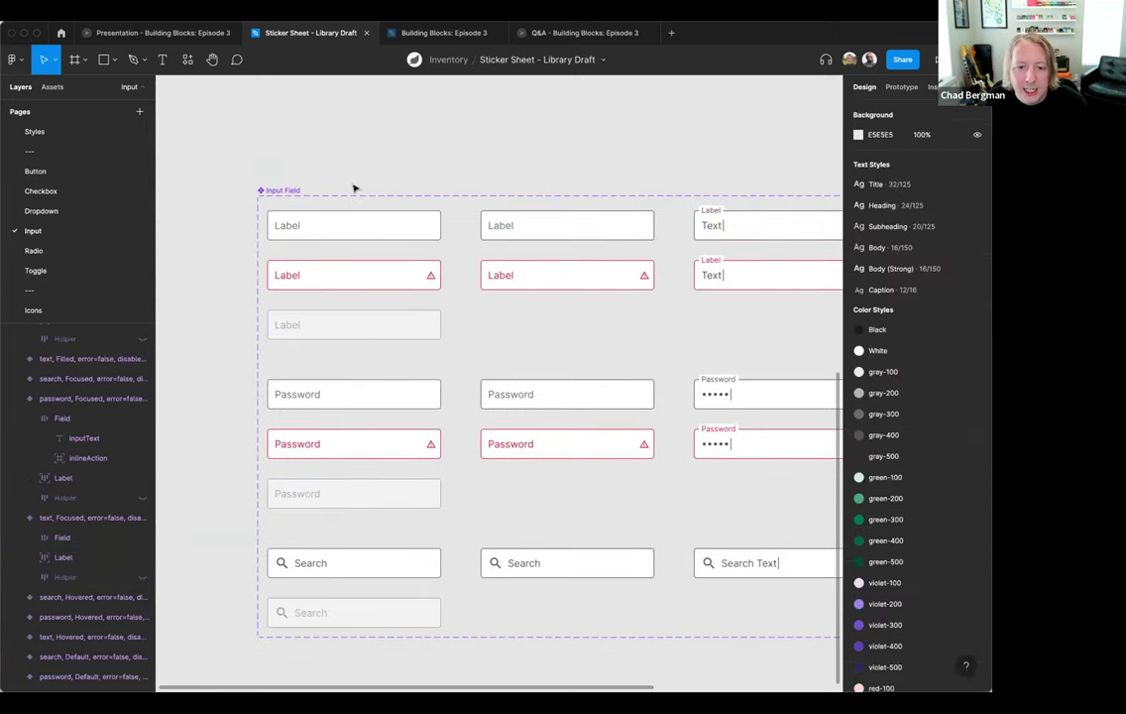
click(278, 190)
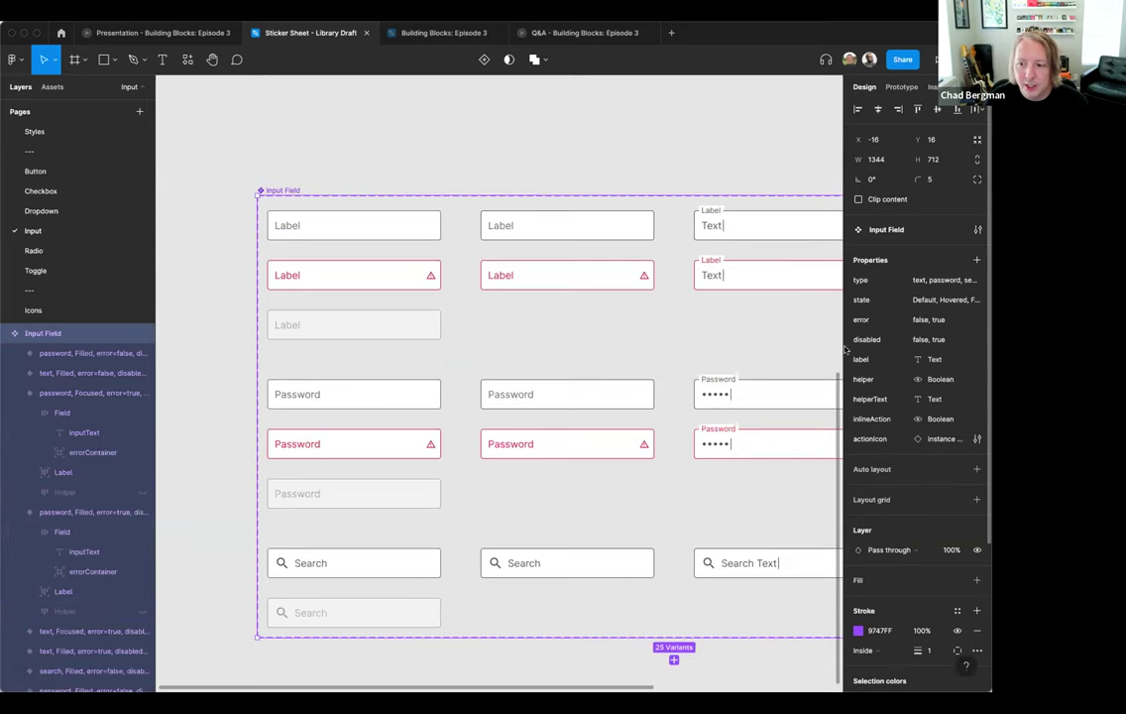
scroll(920, 423, down, 1)
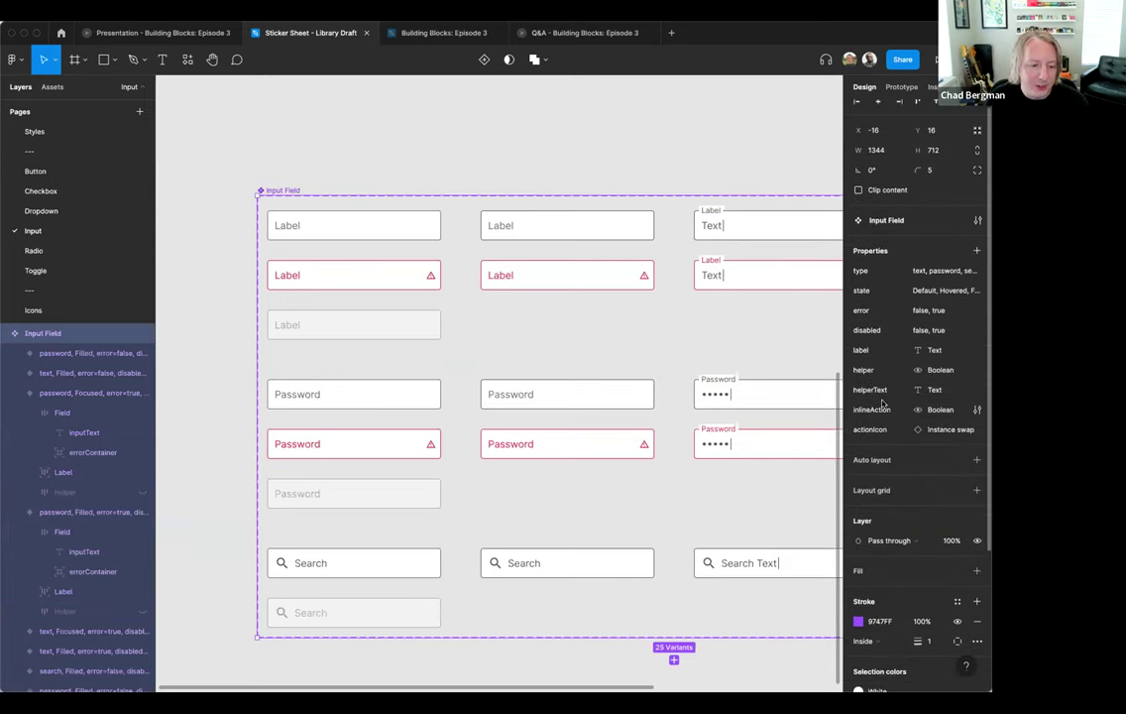
scroll(554, 277, left, 5)
click(281, 309)
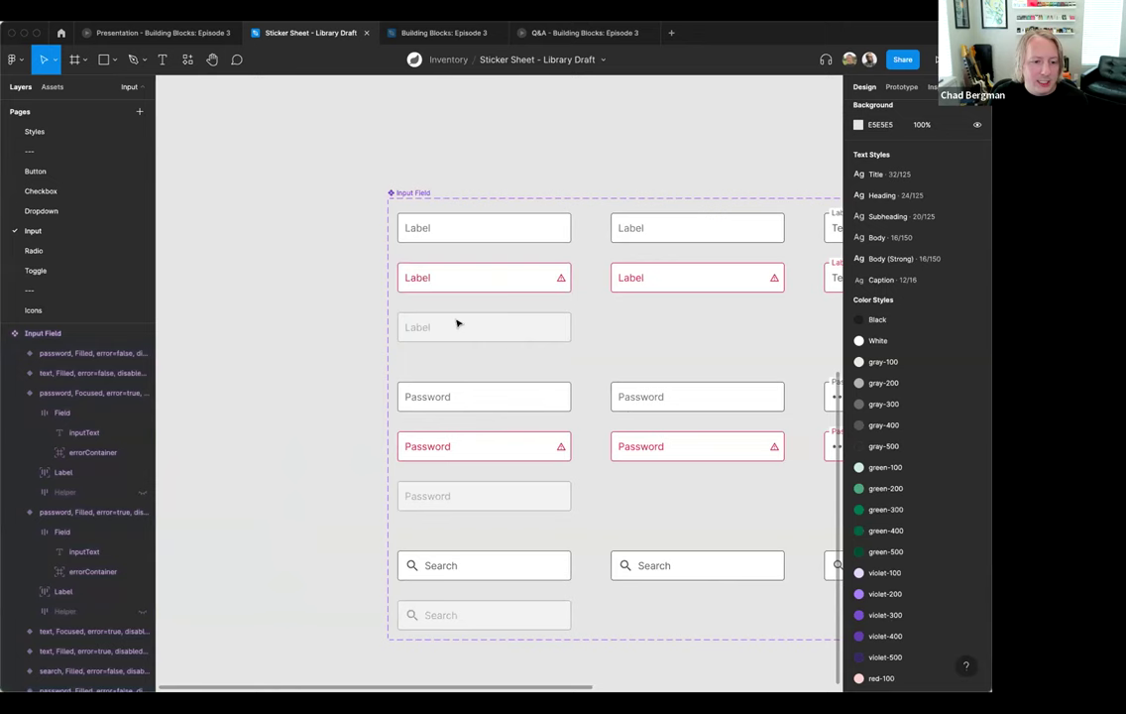
double_click(496, 232)
scroll(508, 233, left, 2)
scroll(507, 233, left, 2)
scroll(507, 233, up, 1)
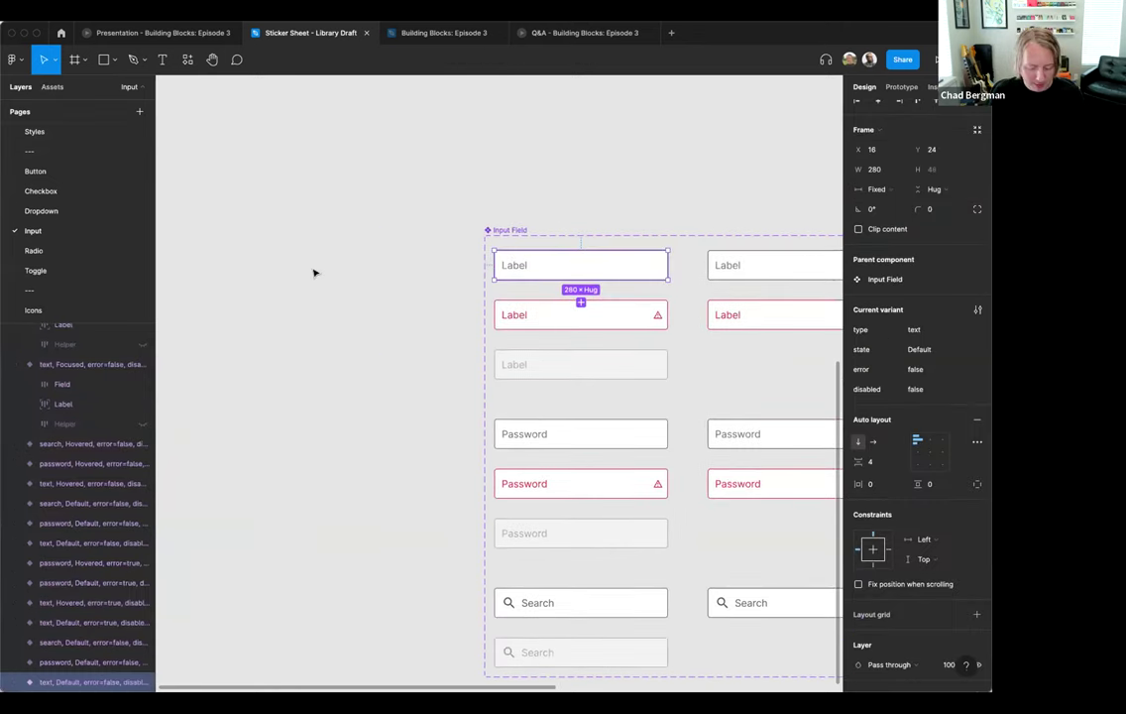
key(shift+i)
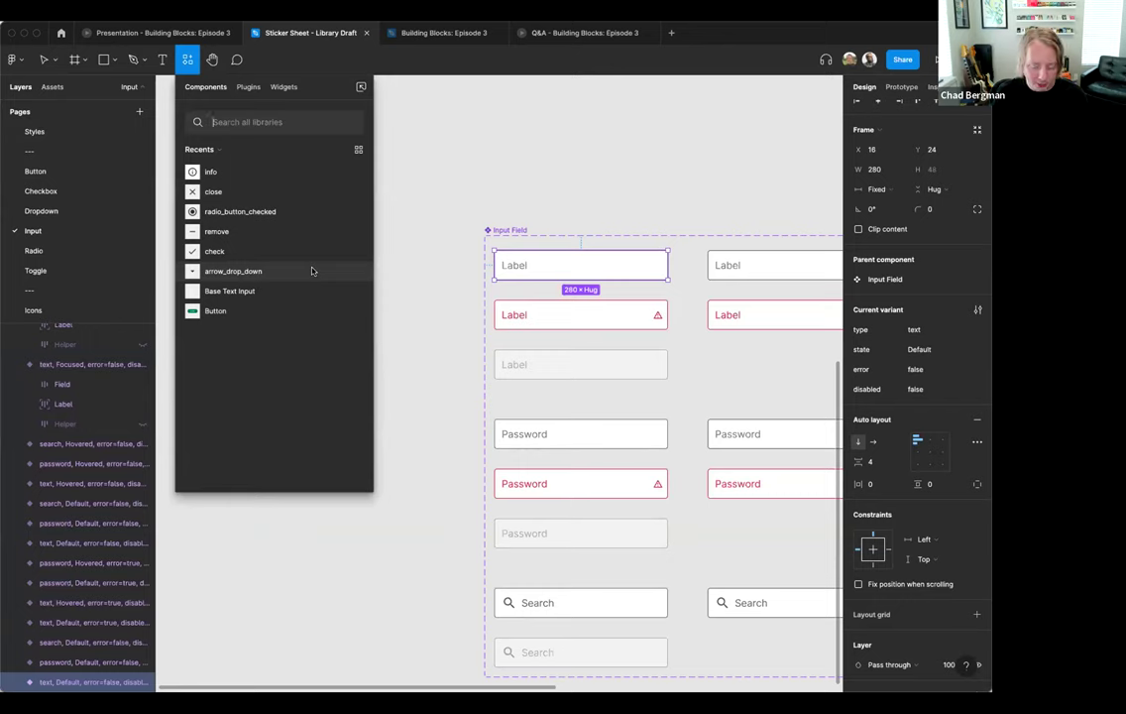
text(input field)
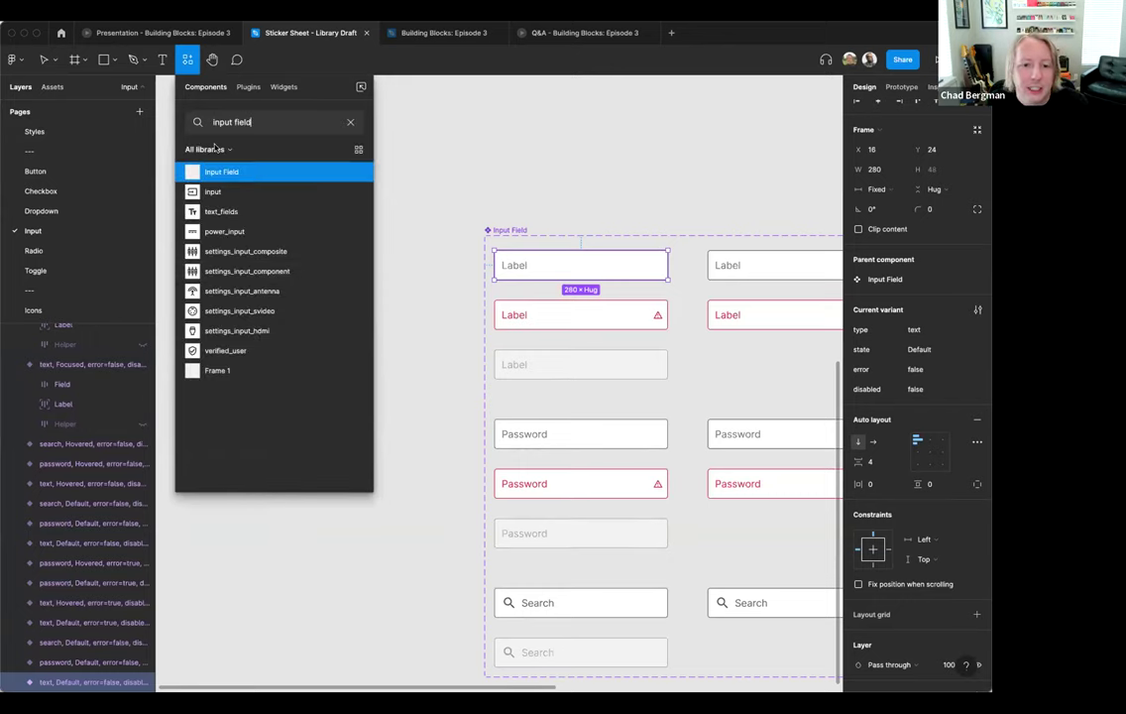
- Filter component results to local components and drag an Input Field instance onto the canvas
click(210, 149)
click(228, 177)
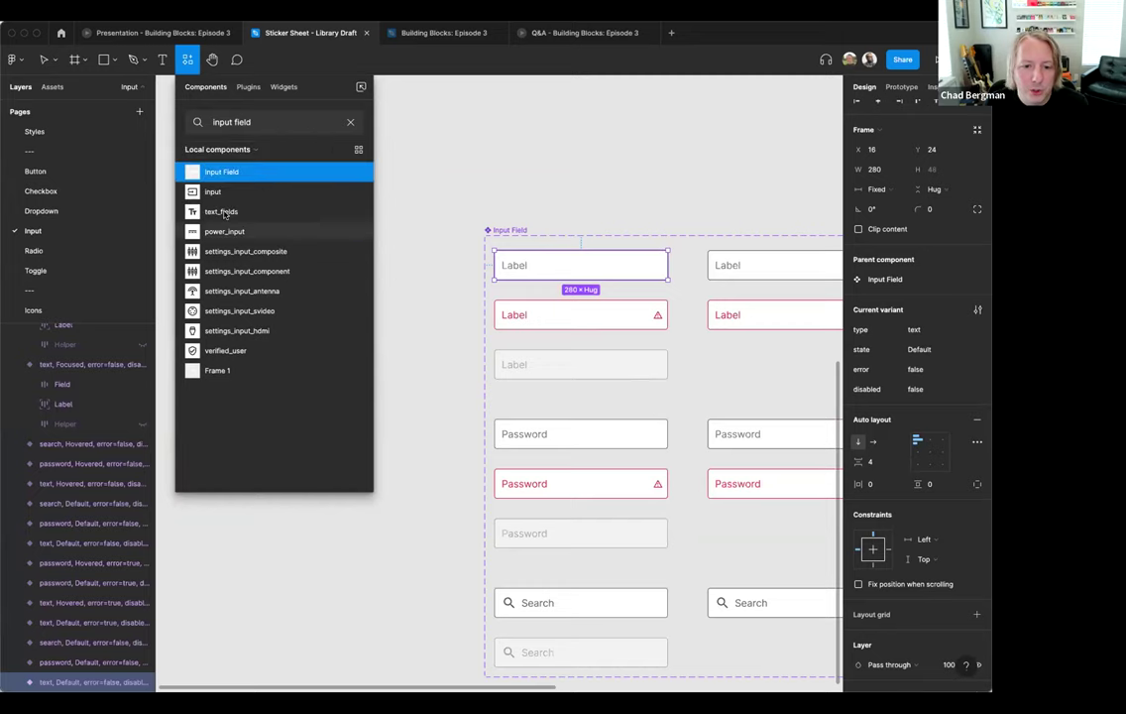
drag(220, 175, 278, 304)
- Select the whole Input Field component set beside the new instance
scroll(277, 298, left, 5)
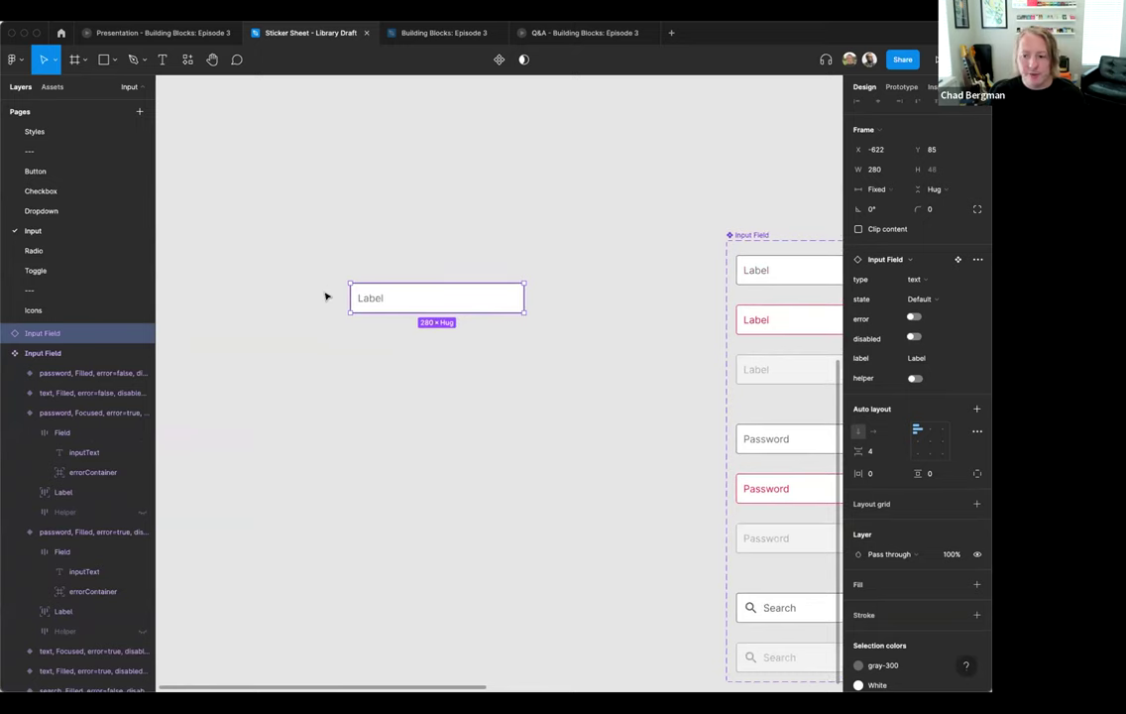
scroll(561, 365, right, 3)
scroll(562, 365, down, 5)
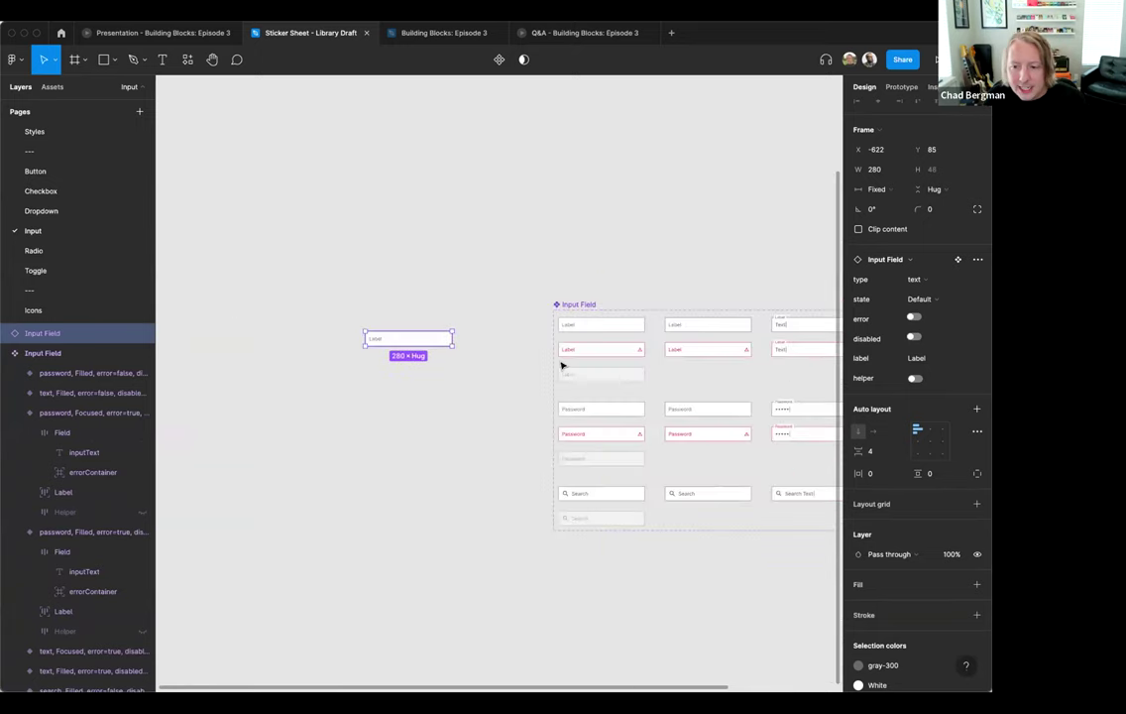
scroll(561, 364, down, 2)
click(299, 209)
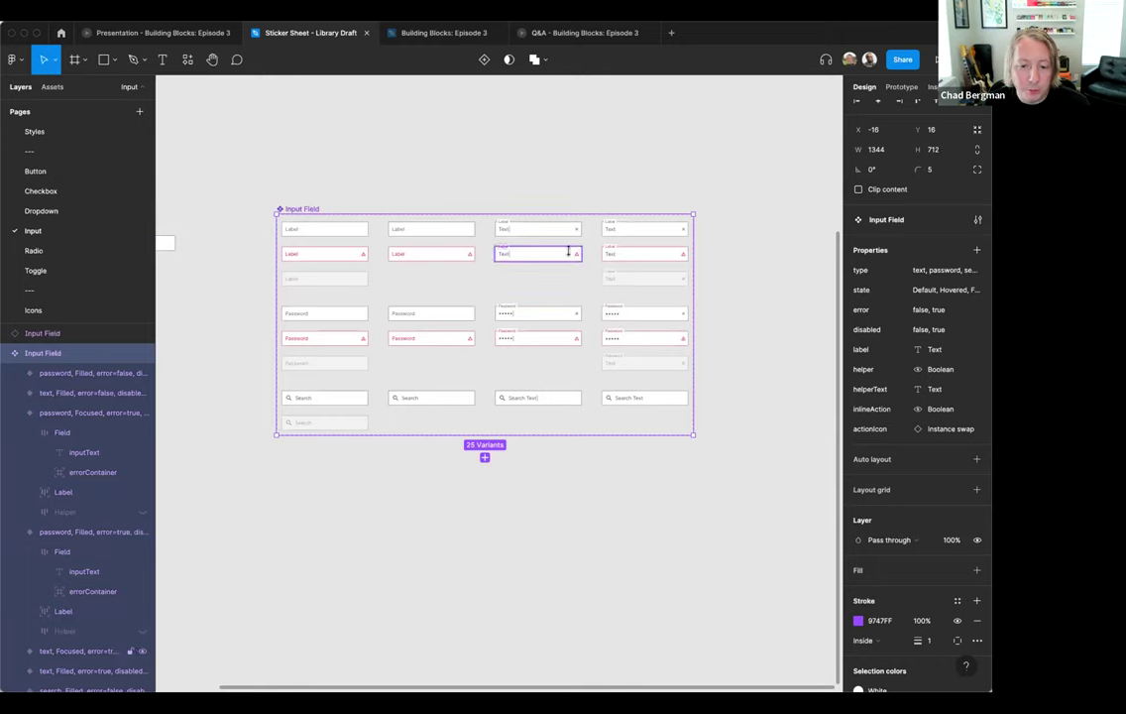
- Deselect the set and zoom in on the Input Field variants
click(318, 179)
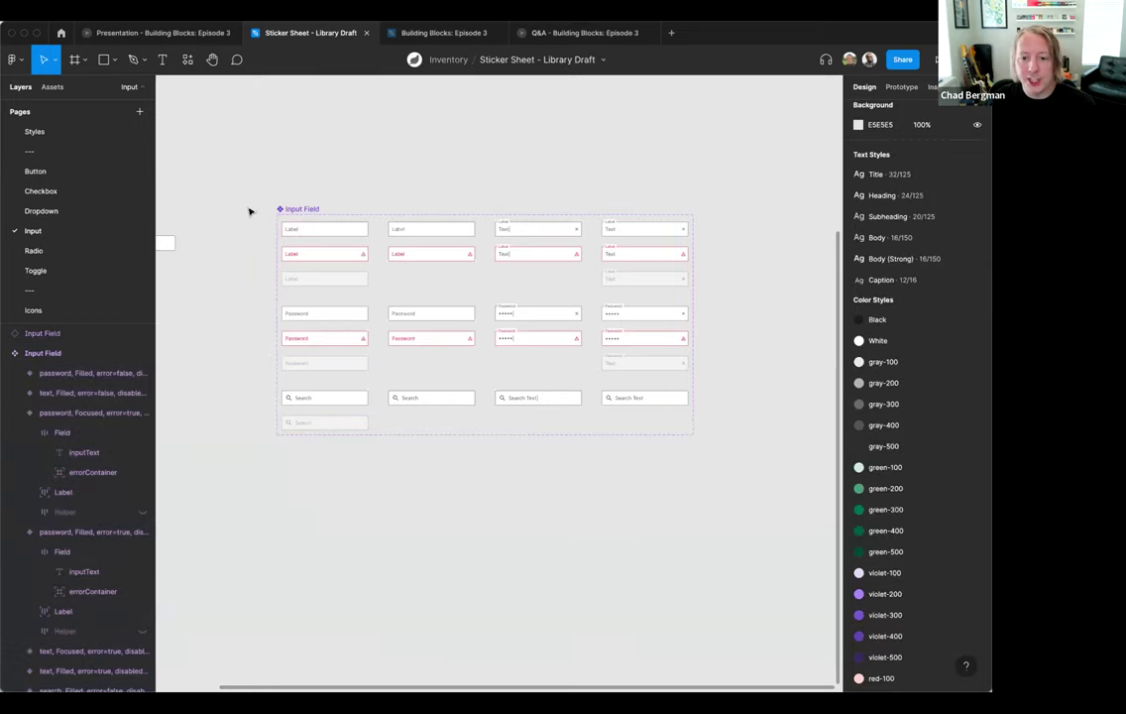
key(plus)
scroll(249, 213, up, 5)
scroll(249, 213, left, 4)
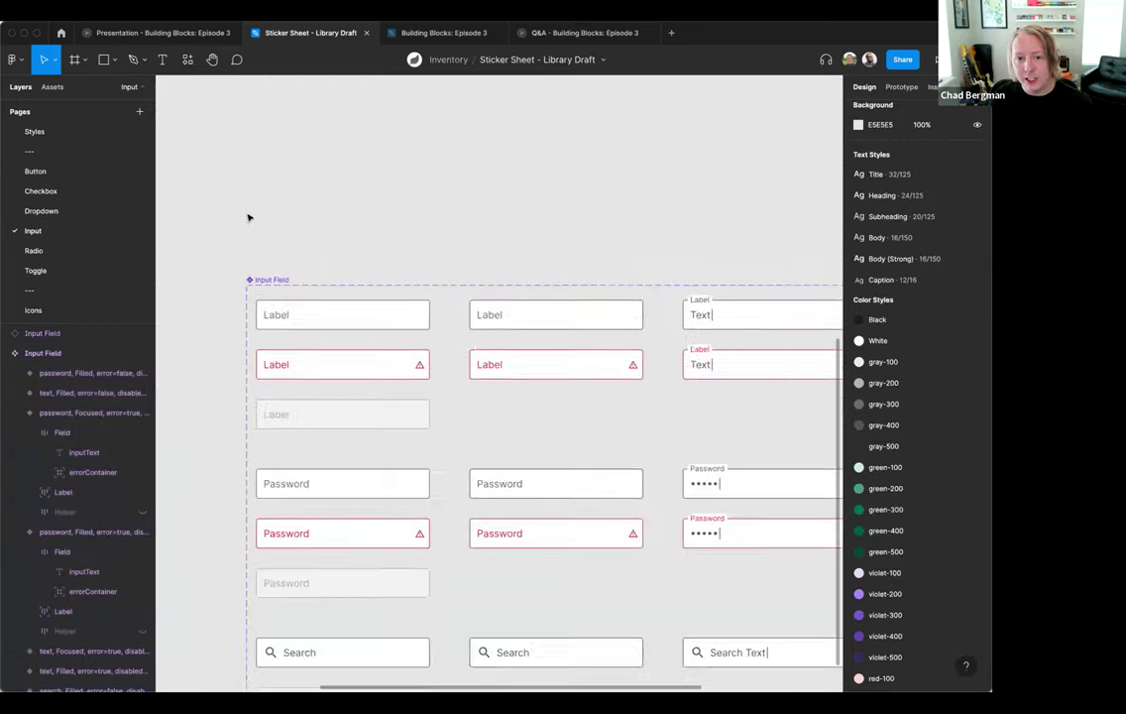
scroll(249, 217, down, 1)
scroll(249, 217, right, 1)
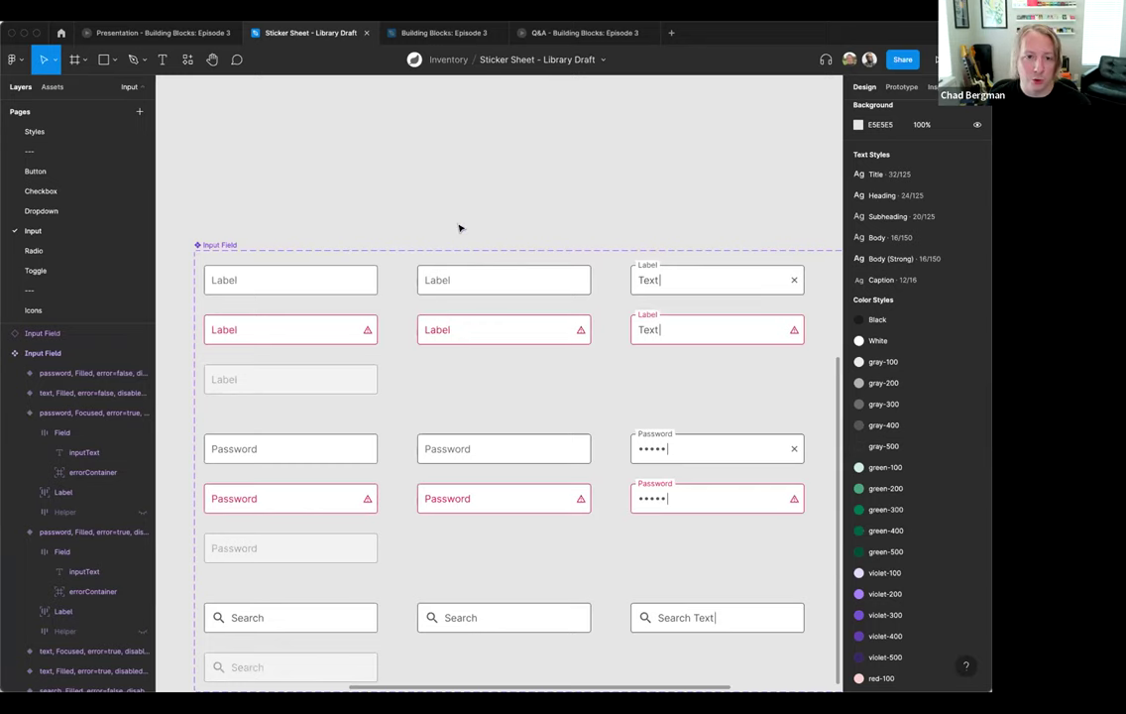
scroll(459, 228, left, 4)
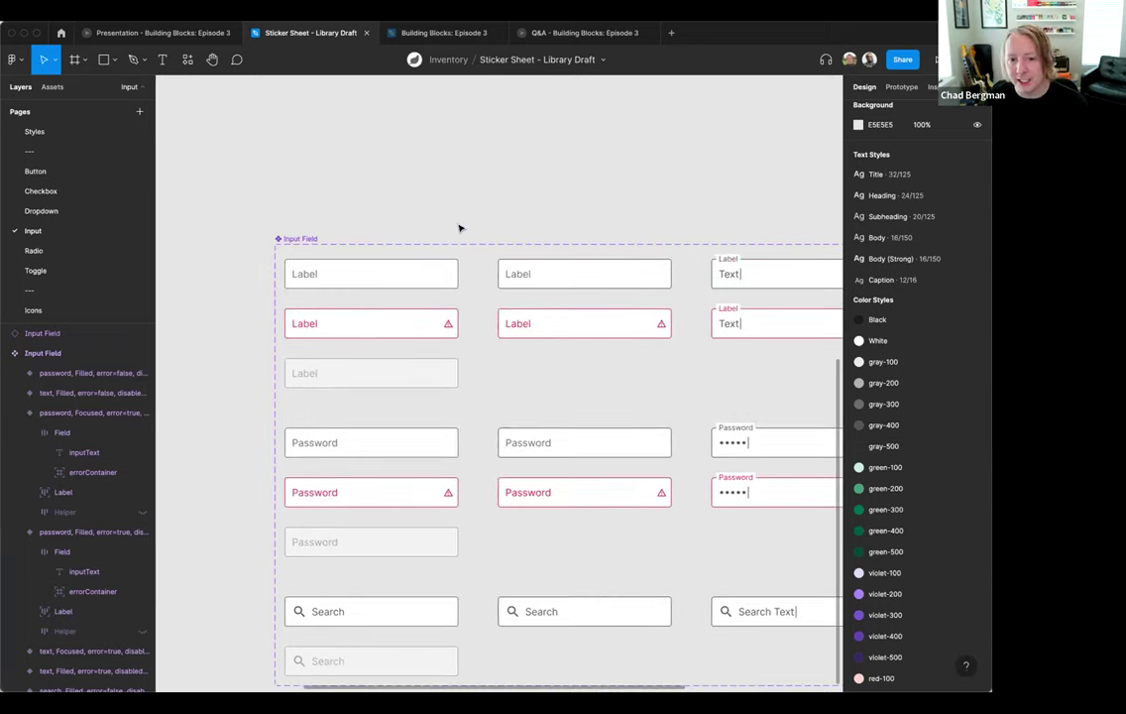
scroll(460, 191, down, 3)
scroll(460, 192, right, 3)
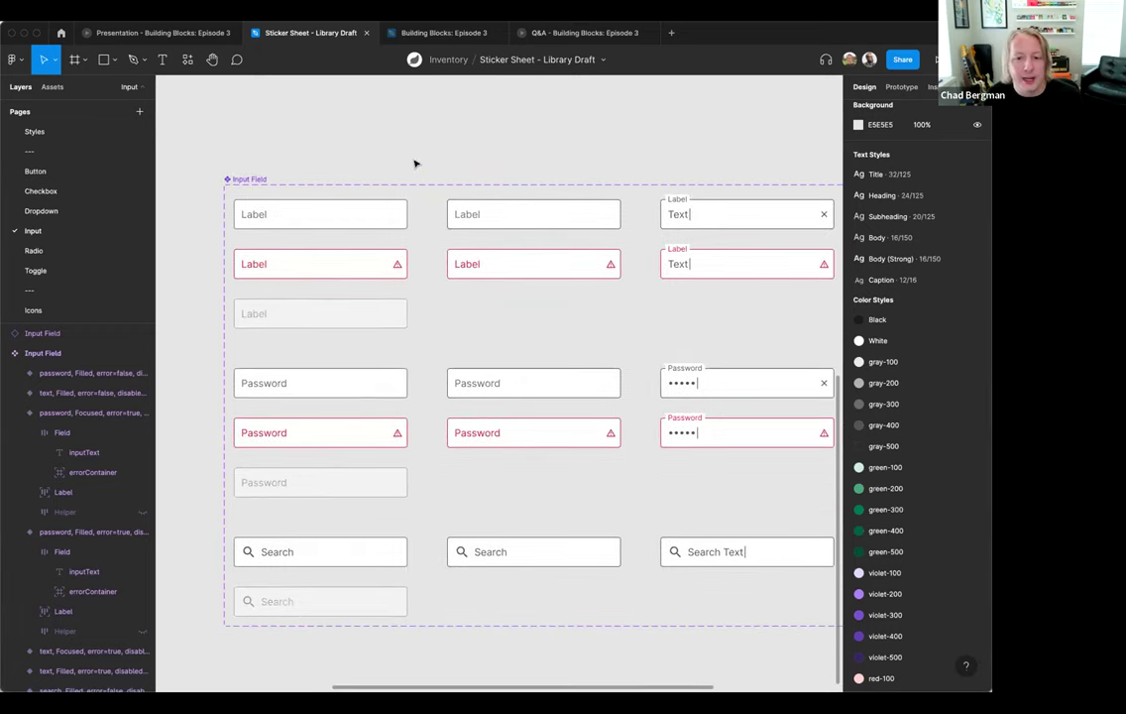
- Display the prototype connections linking the Input Field variants
key(alt+9)
scroll(402, 171, right, 1)
scroll(402, 171, down, 3)
scroll(401, 171, right, 3)
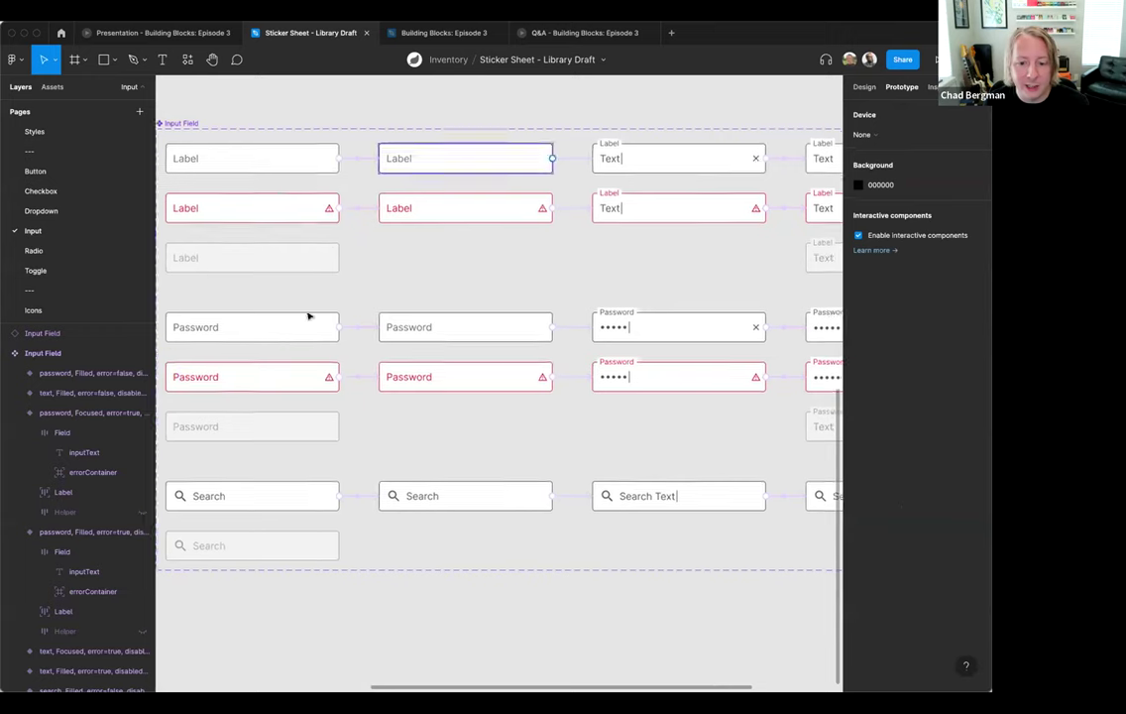
- Inspect the first variant's hover interaction, then show the standalone instance's design properties
click(366, 160)
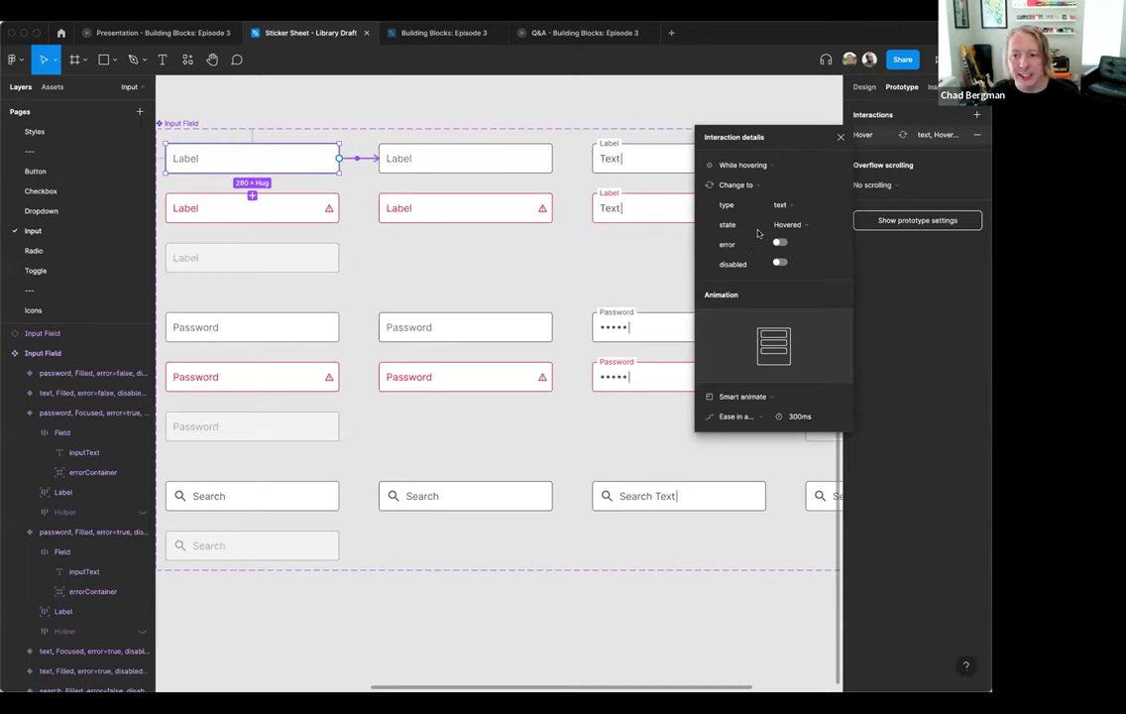
click(838, 139)
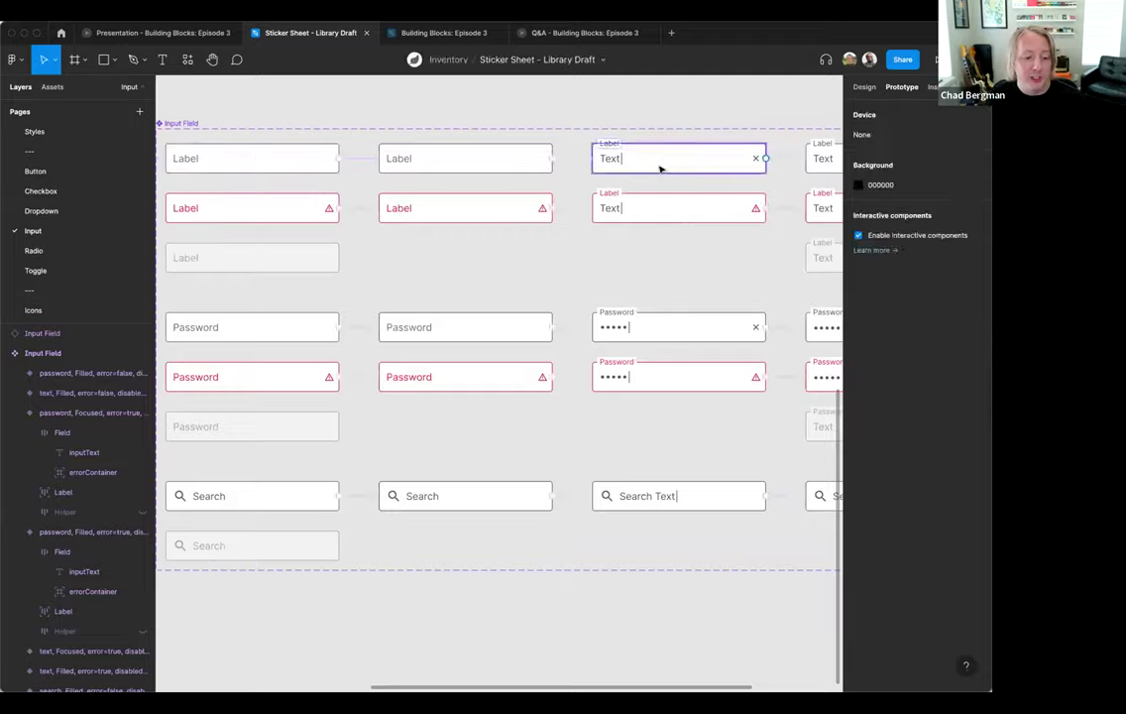
click(604, 177)
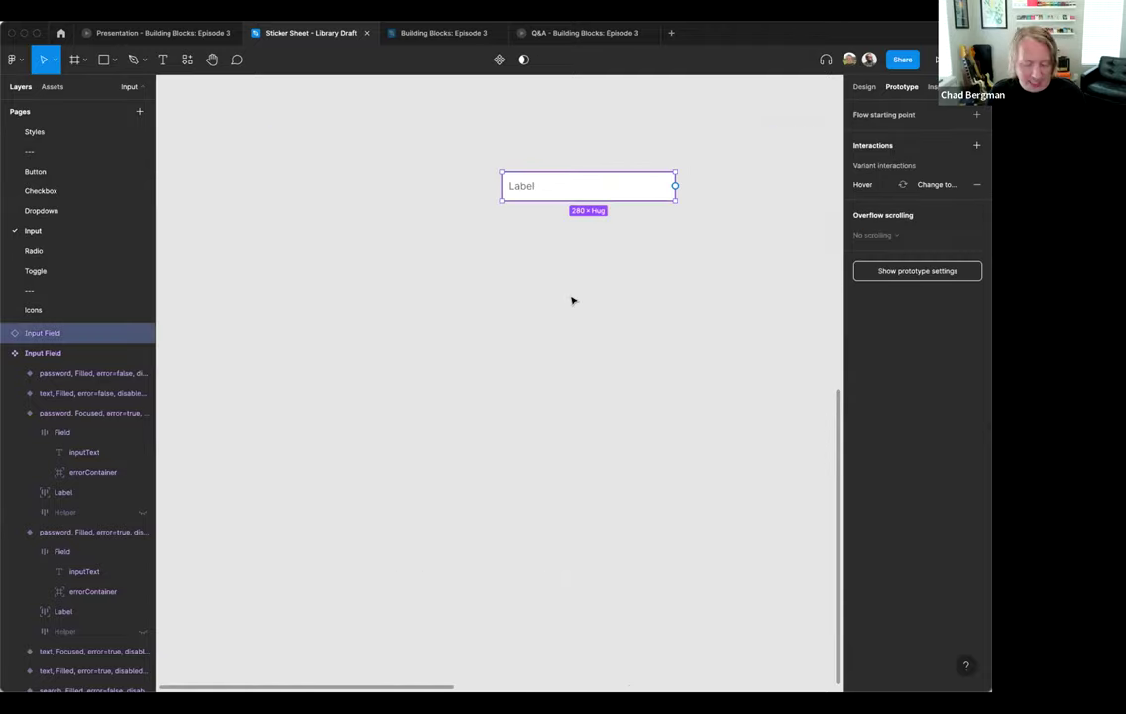
key(shift+e)
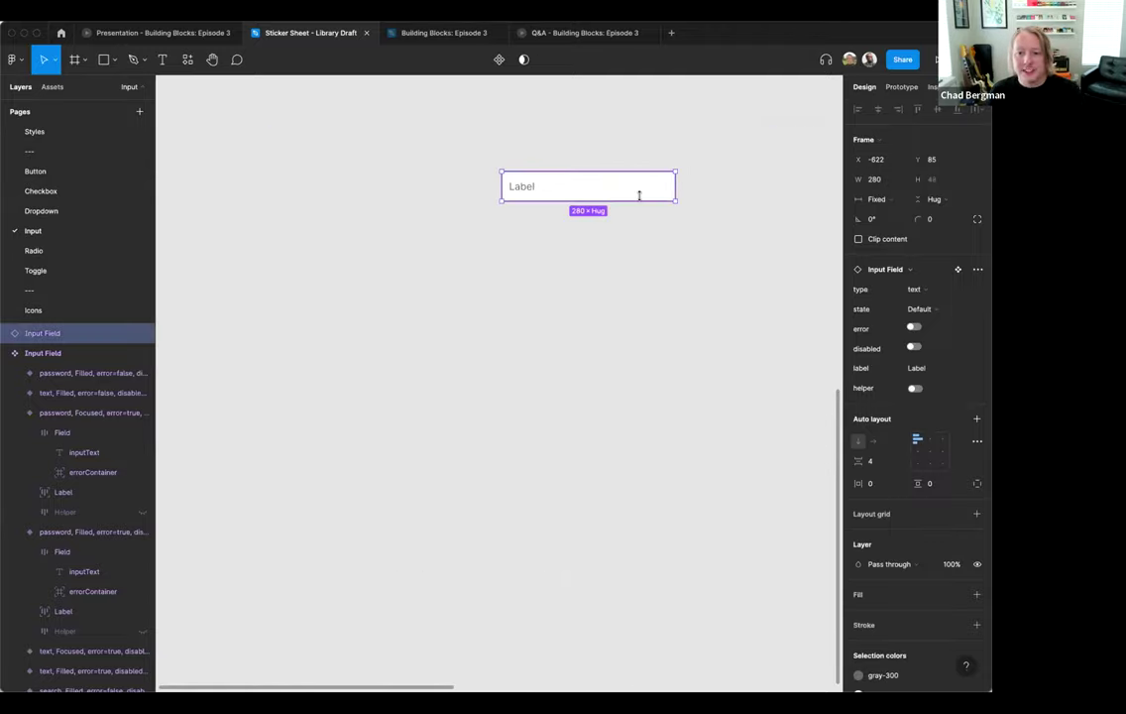
- Try the instance's type as password, then search, then set it back to text
scroll(581, 188, down, 1)
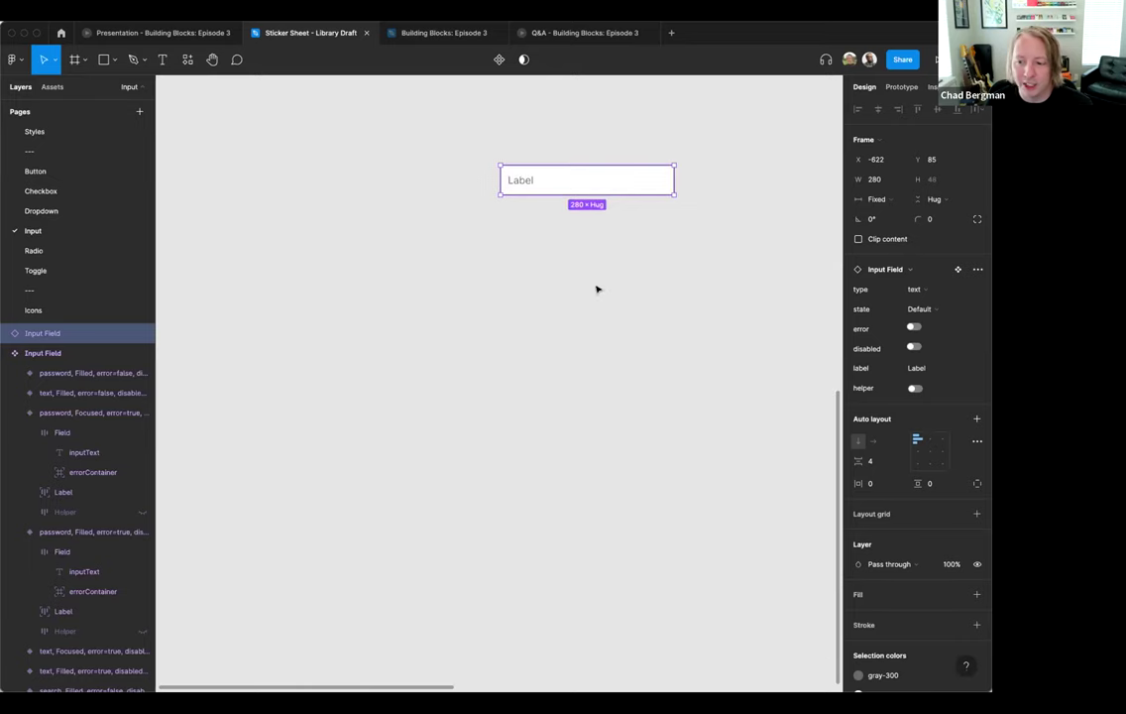
click(932, 290)
click(925, 300)
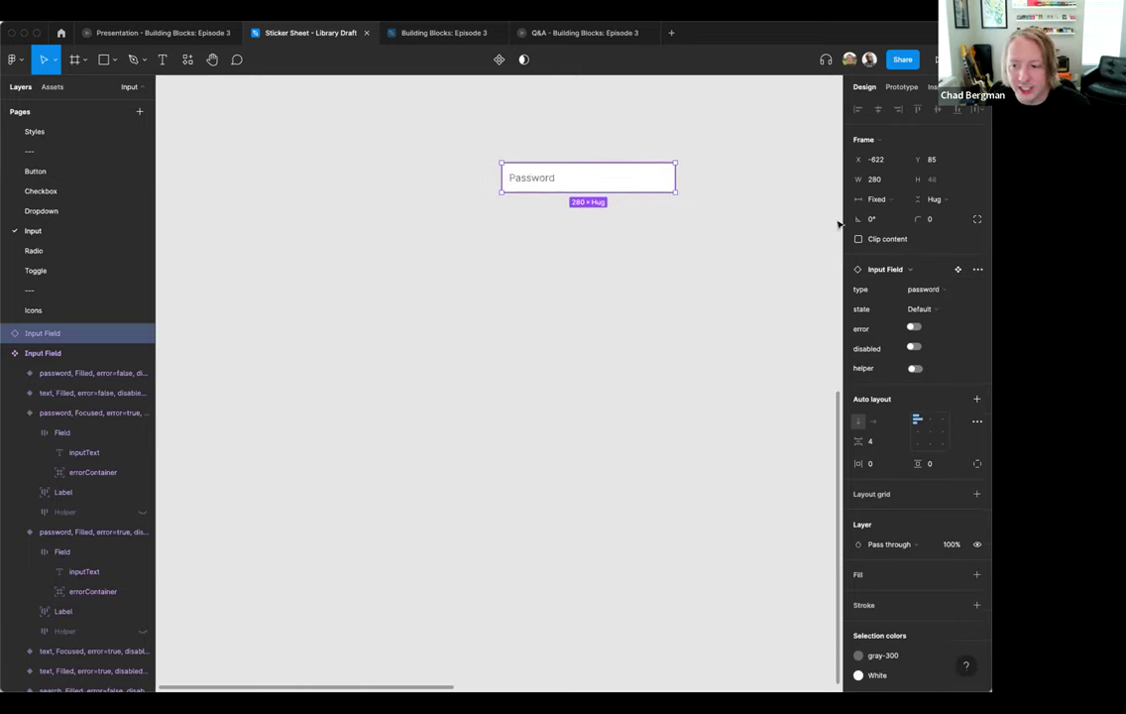
click(925, 294)
click(928, 304)
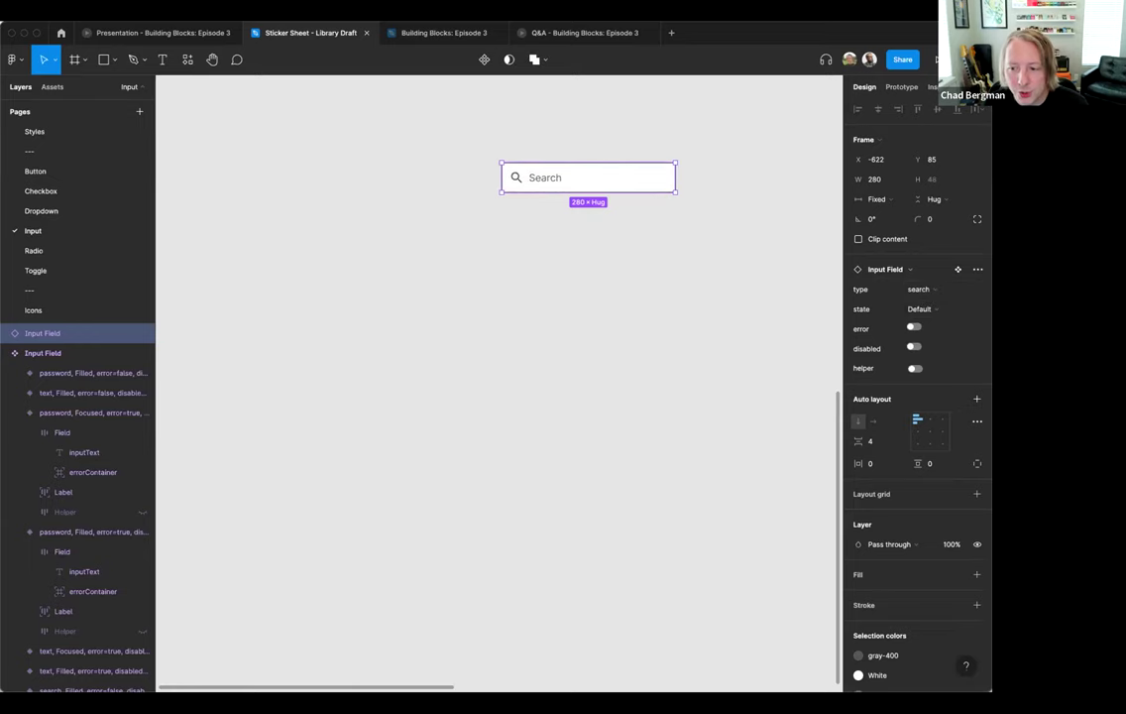
scroll(658, 409, up, 3)
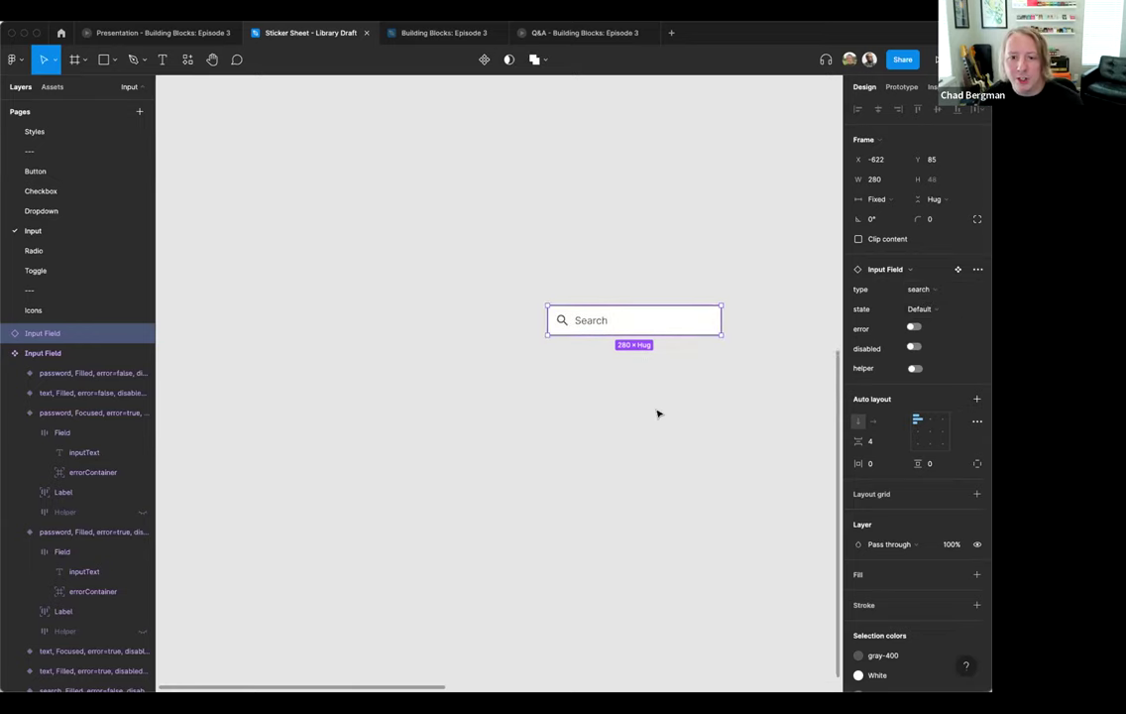
scroll(658, 414, left, 1)
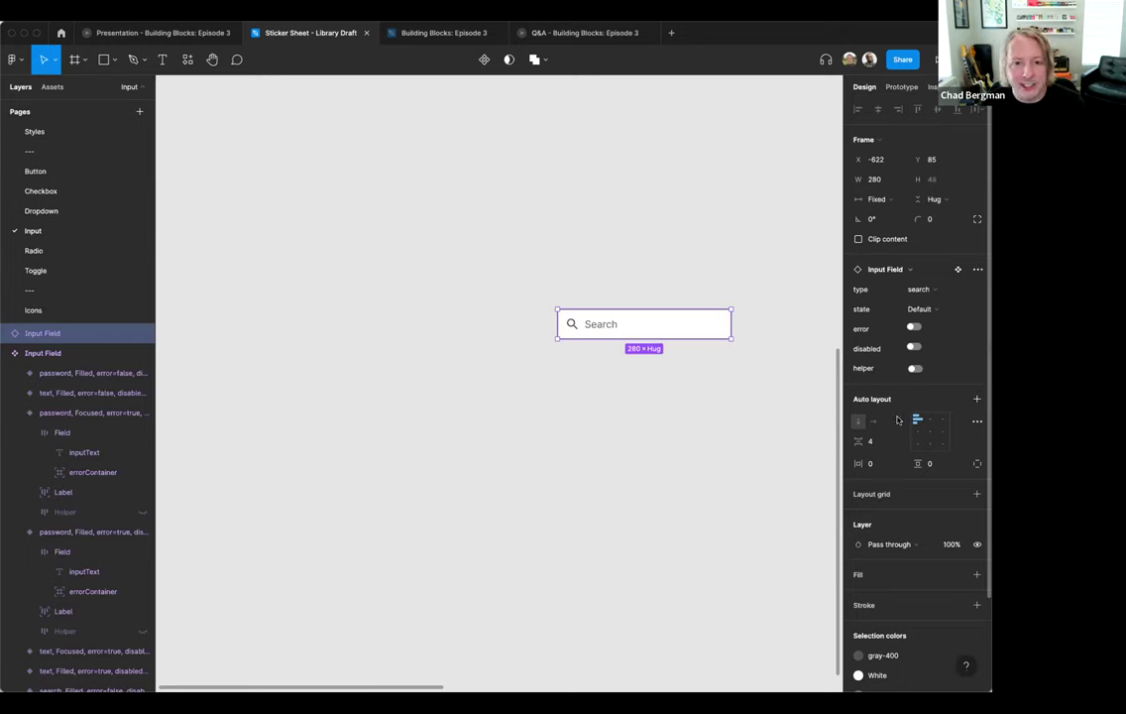
scroll(636, 466, down, 1)
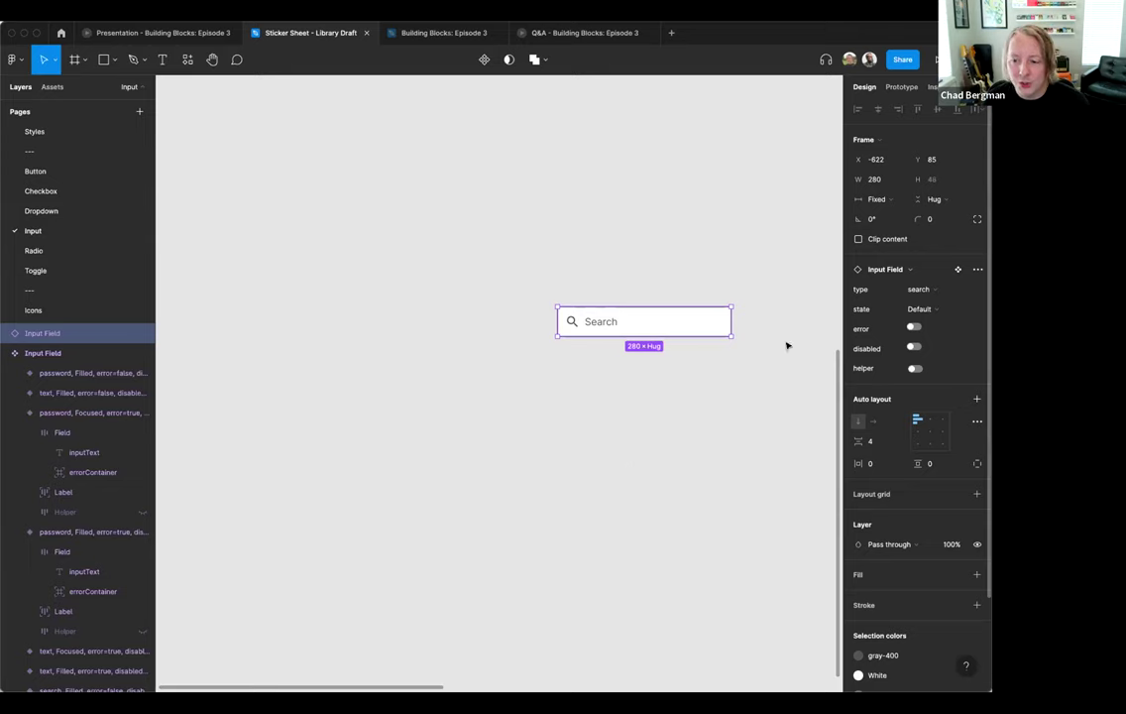
click(918, 288)
click(932, 258)
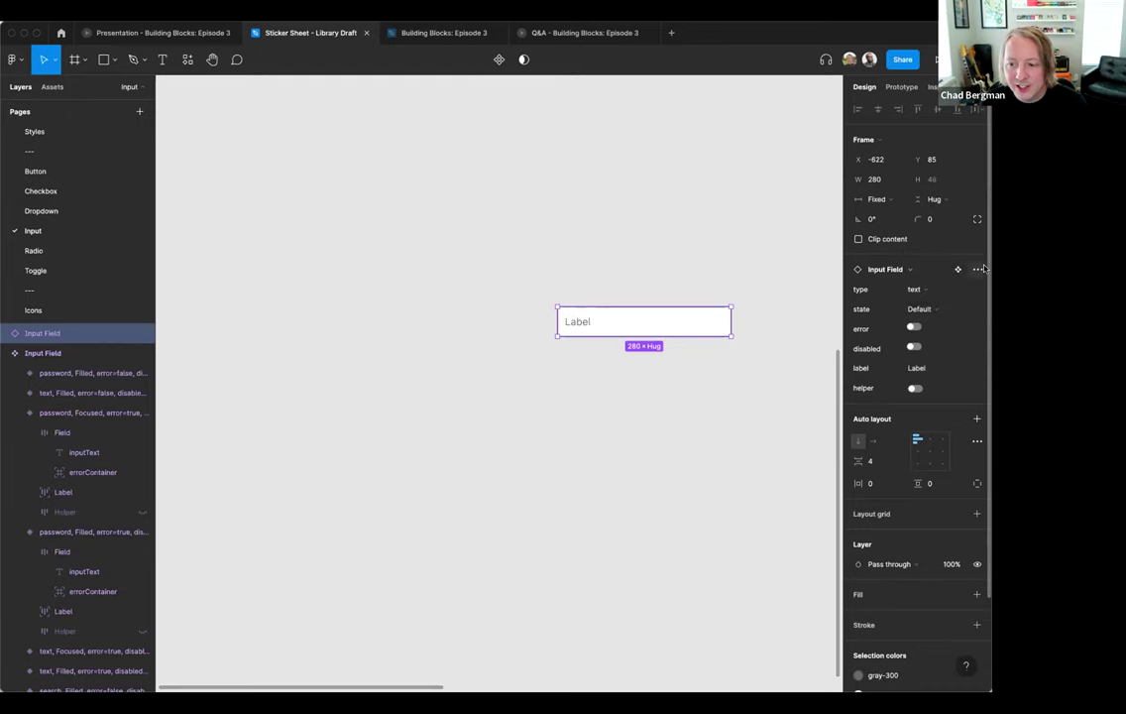
- Turn helper text on and preview the error and disabled states, switching both off again
click(914, 388)
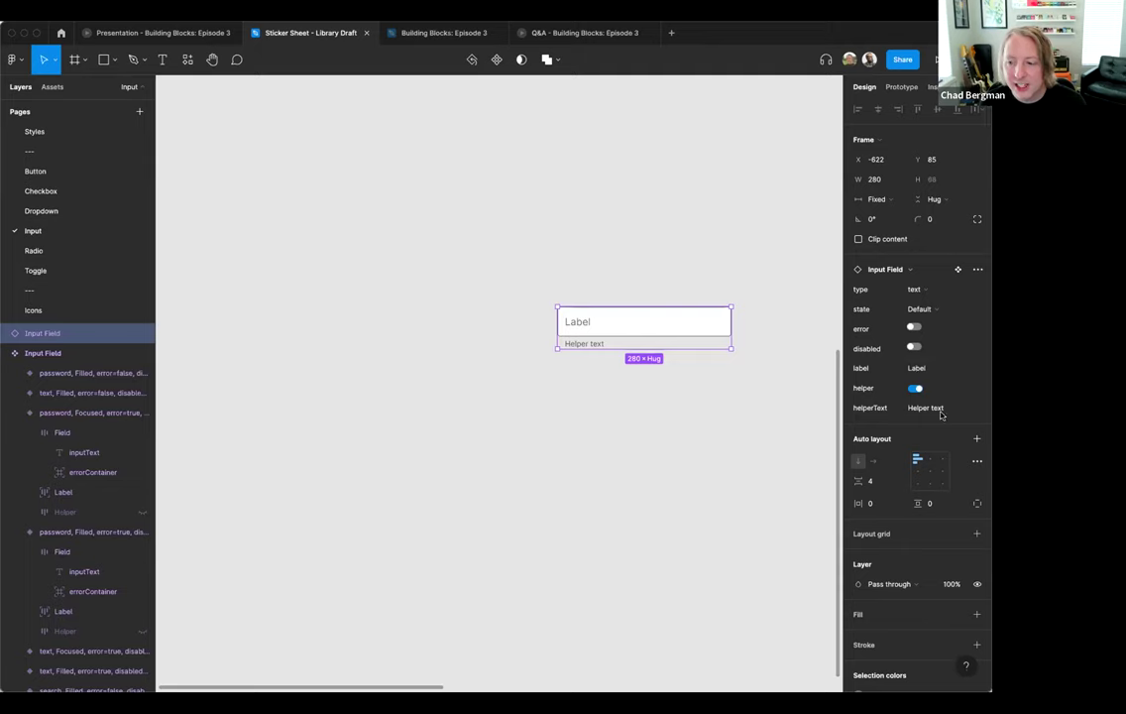
click(913, 327)
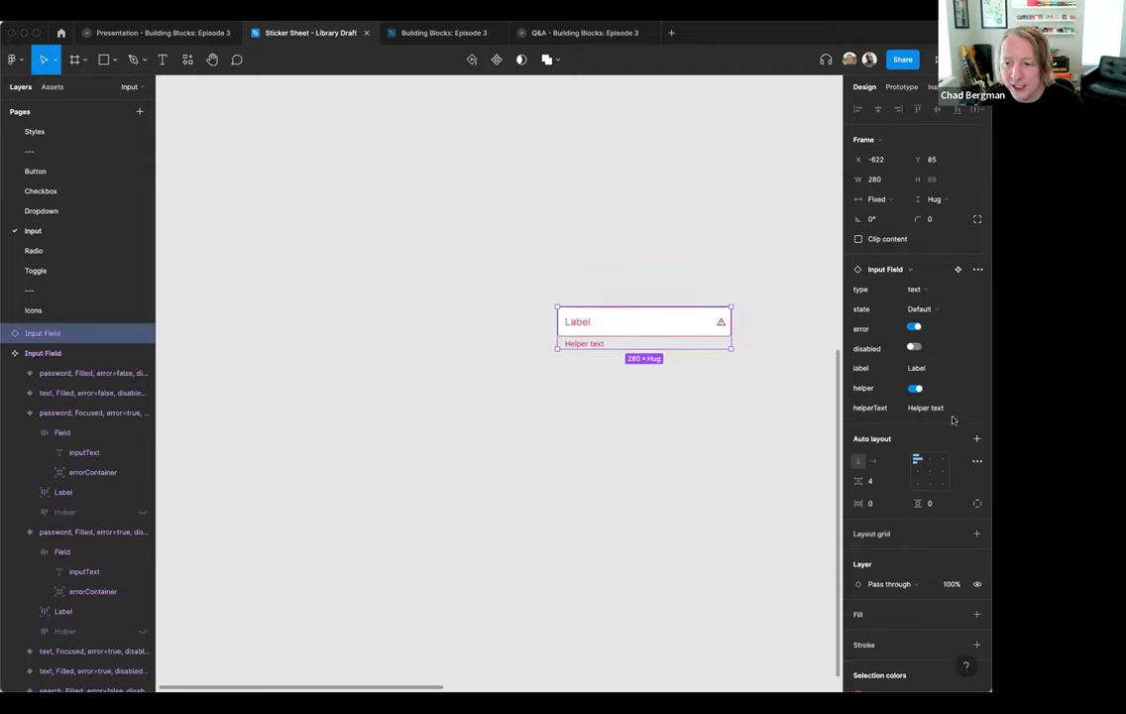
click(913, 327)
click(913, 347)
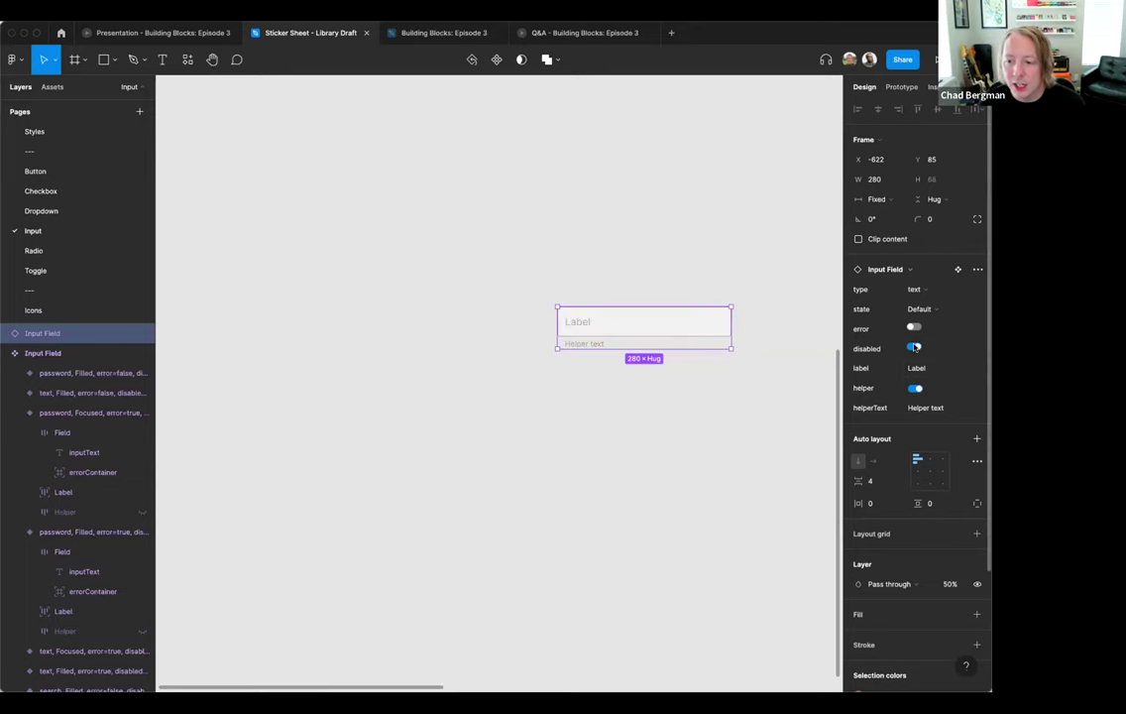
click(913, 347)
- Set the instance's type to password and deselect it
click(914, 288)
click(927, 304)
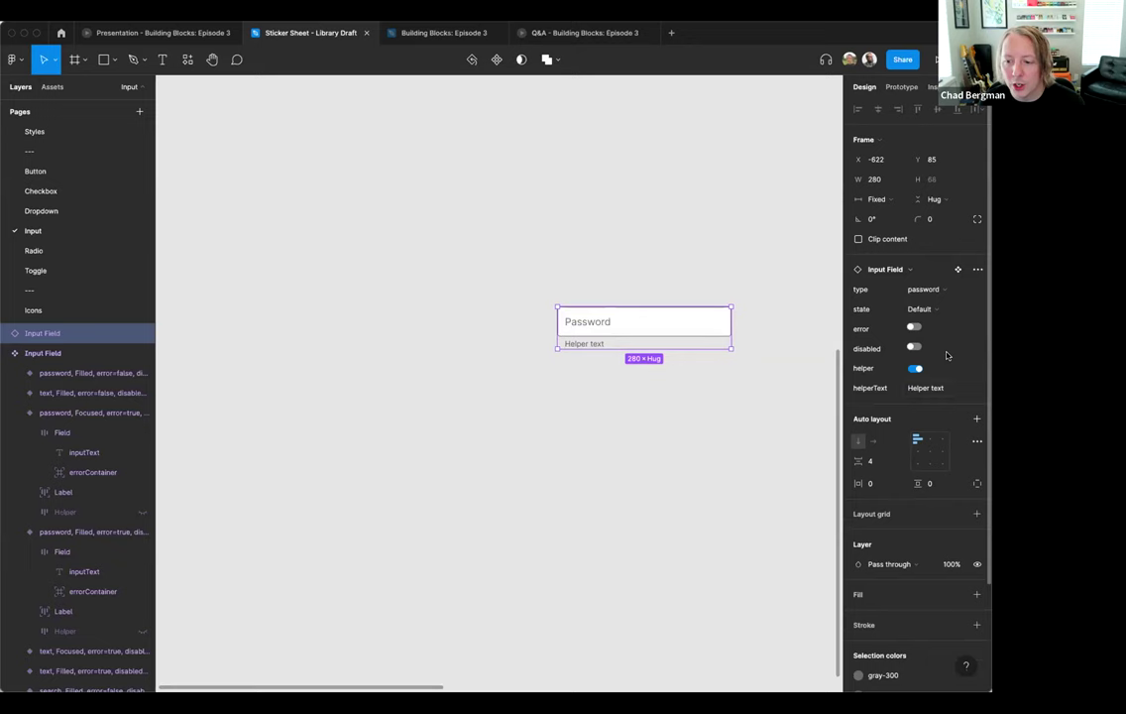
click(783, 275)
scroll(780, 275, right, 3)
scroll(779, 274, right, 7)
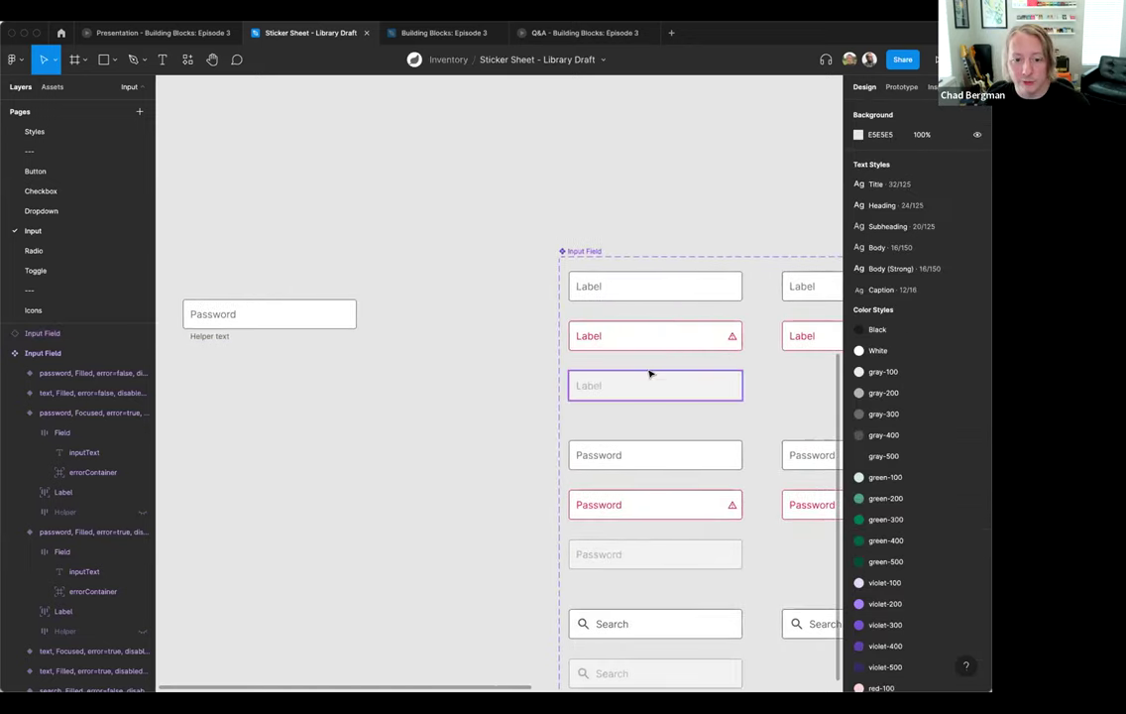
- Make the standalone instance a search field with its helper text turned off
click(327, 318)
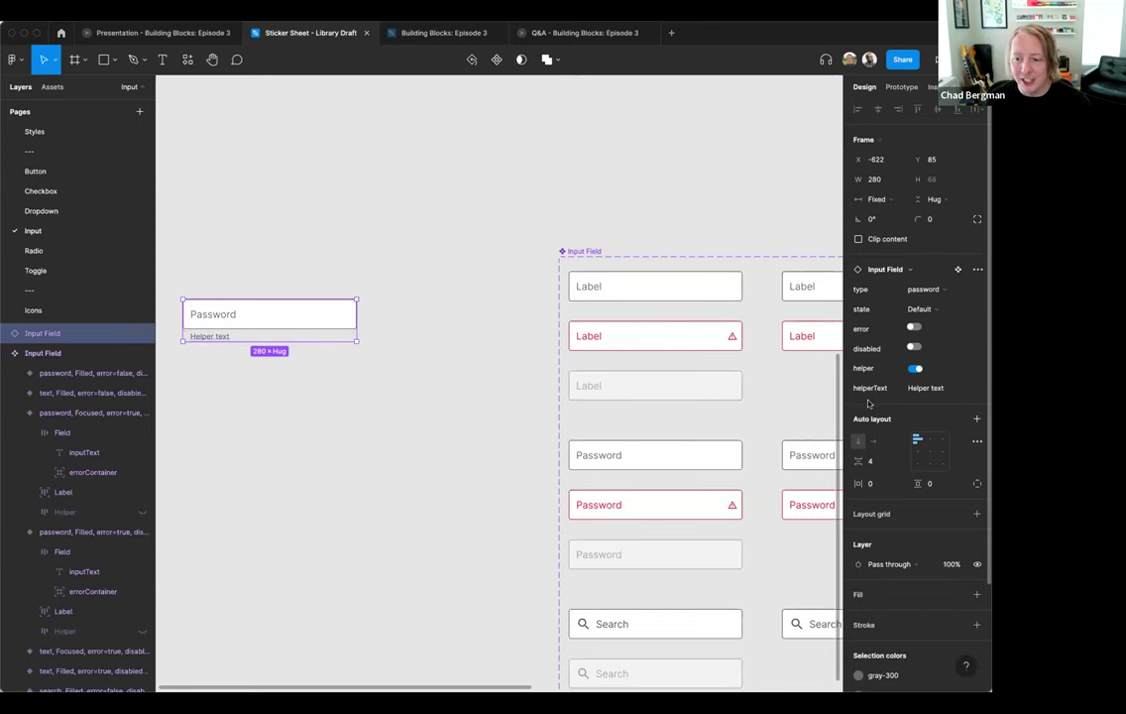
click(947, 289)
click(928, 304)
click(342, 366)
click(259, 315)
click(914, 370)
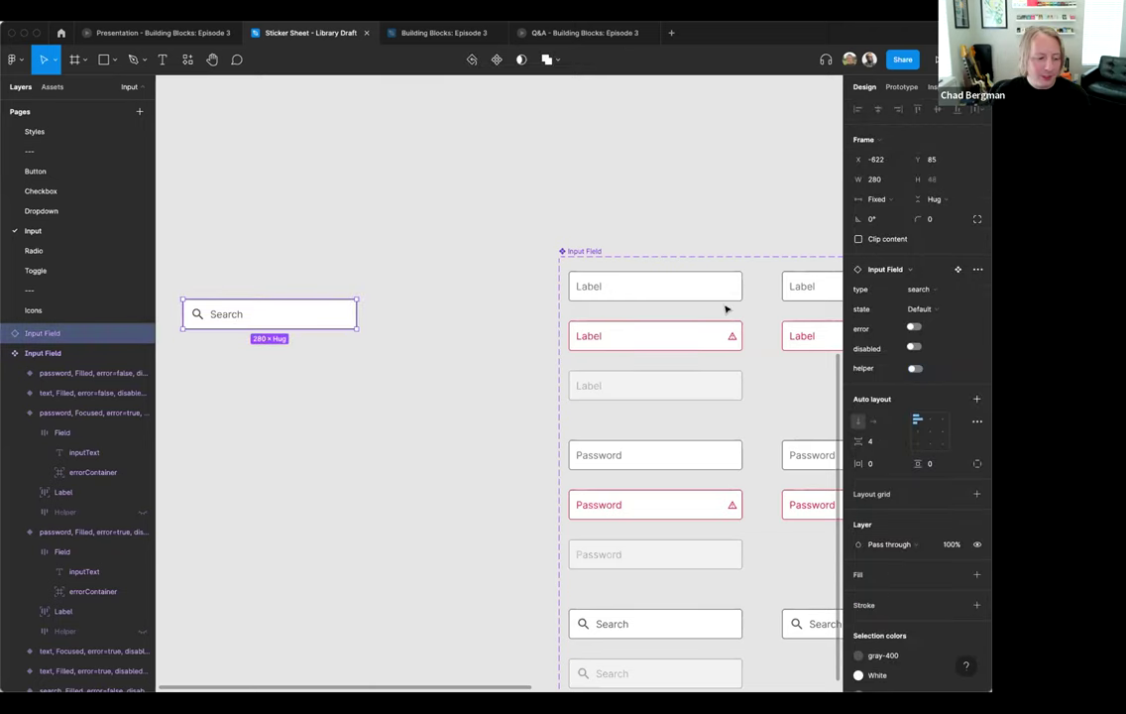
click(415, 187)
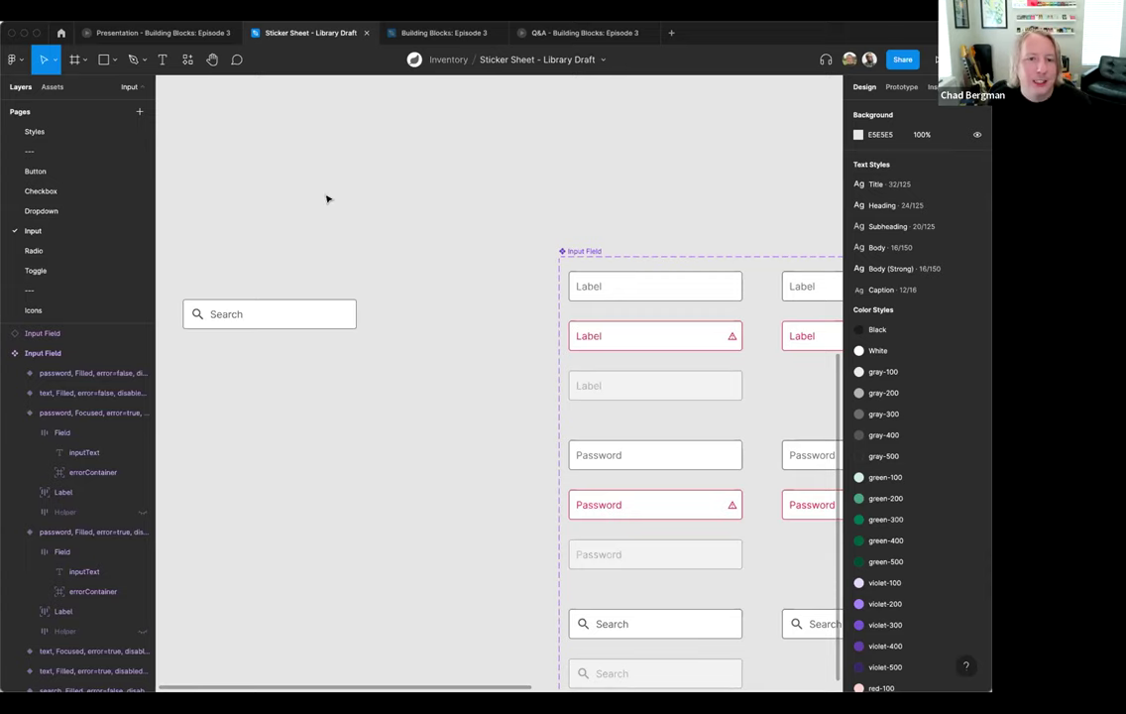
- Delete the standalone Search field from the canvas
scroll(327, 188, left, 2)
click(327, 317)
key(Delete)
scroll(327, 317, down, 5)
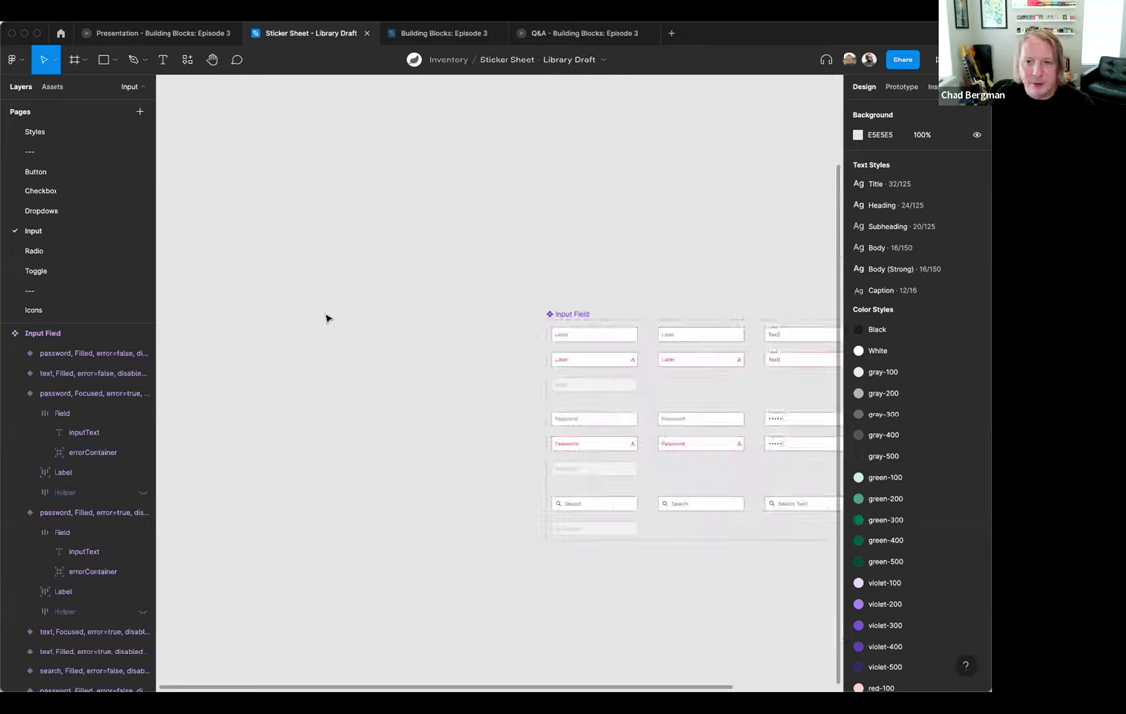
scroll(327, 318, left, 2)
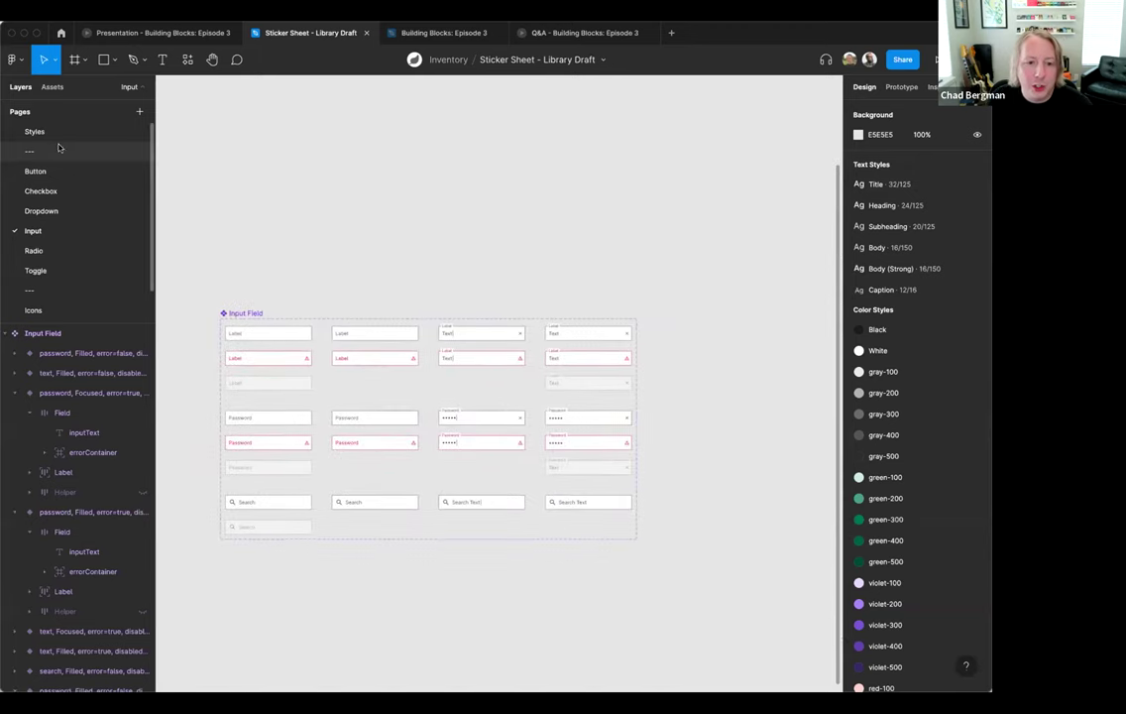
scroll(60, 174, down, 1)
scroll(65, 149, up, 1)
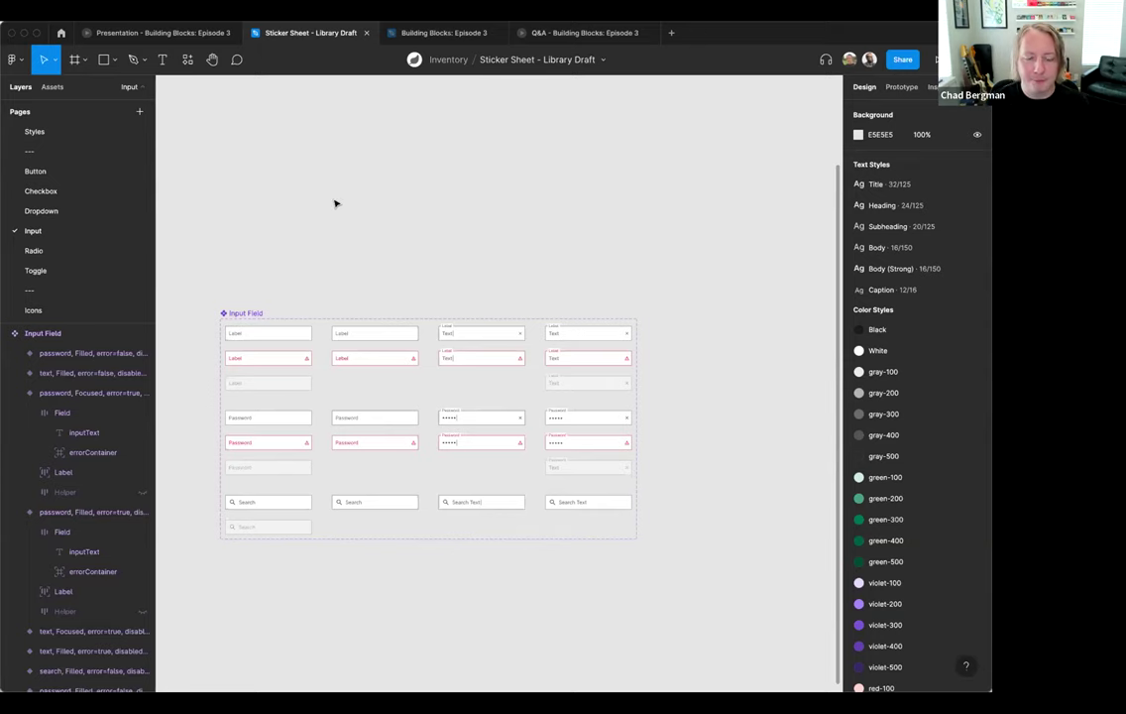
scroll(336, 203, down, 3)
scroll(335, 203, left, 3)
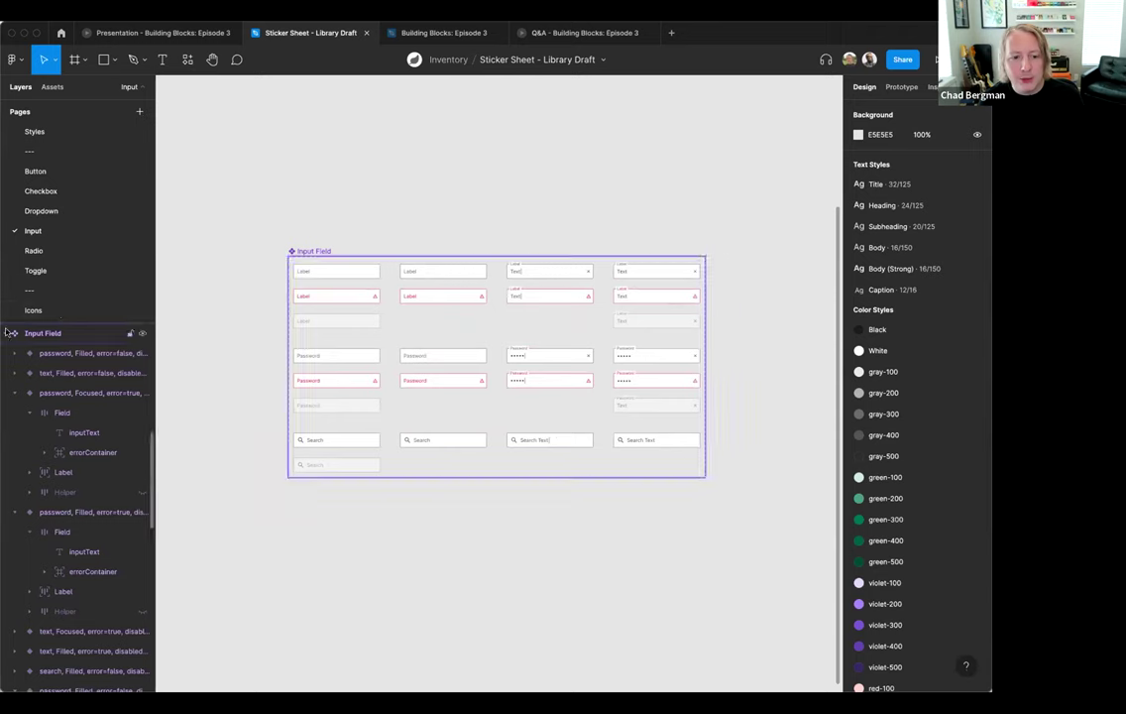
scroll(10, 333, down, 10)
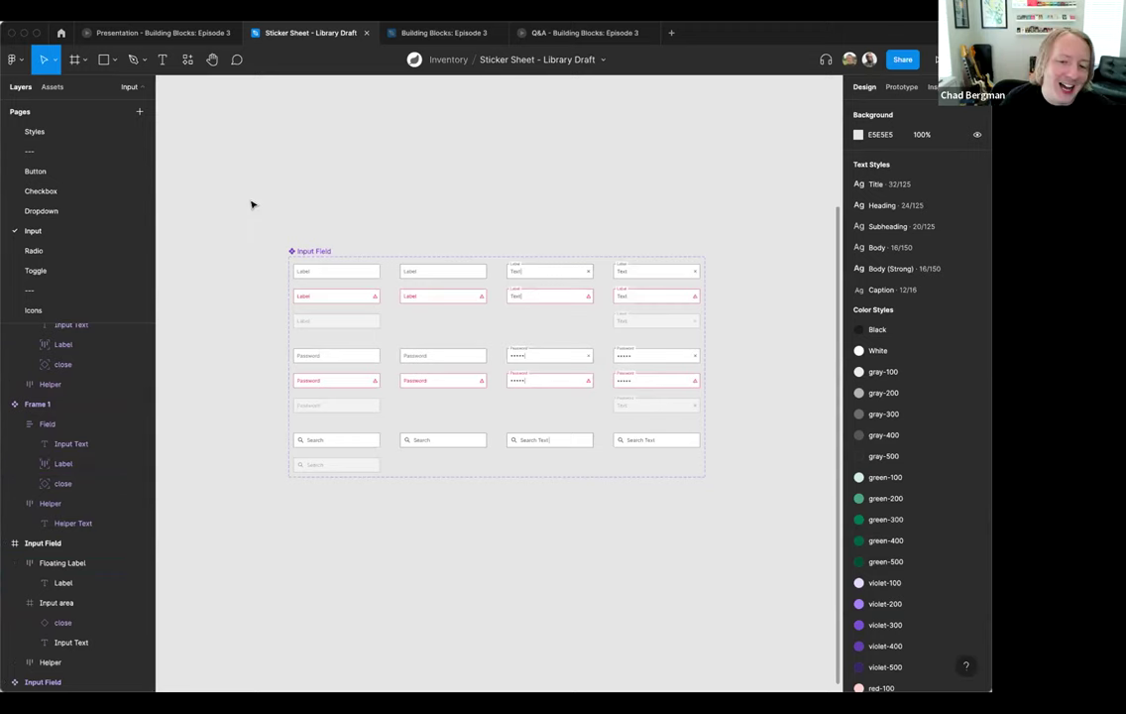
scroll(252, 204, down, 3)
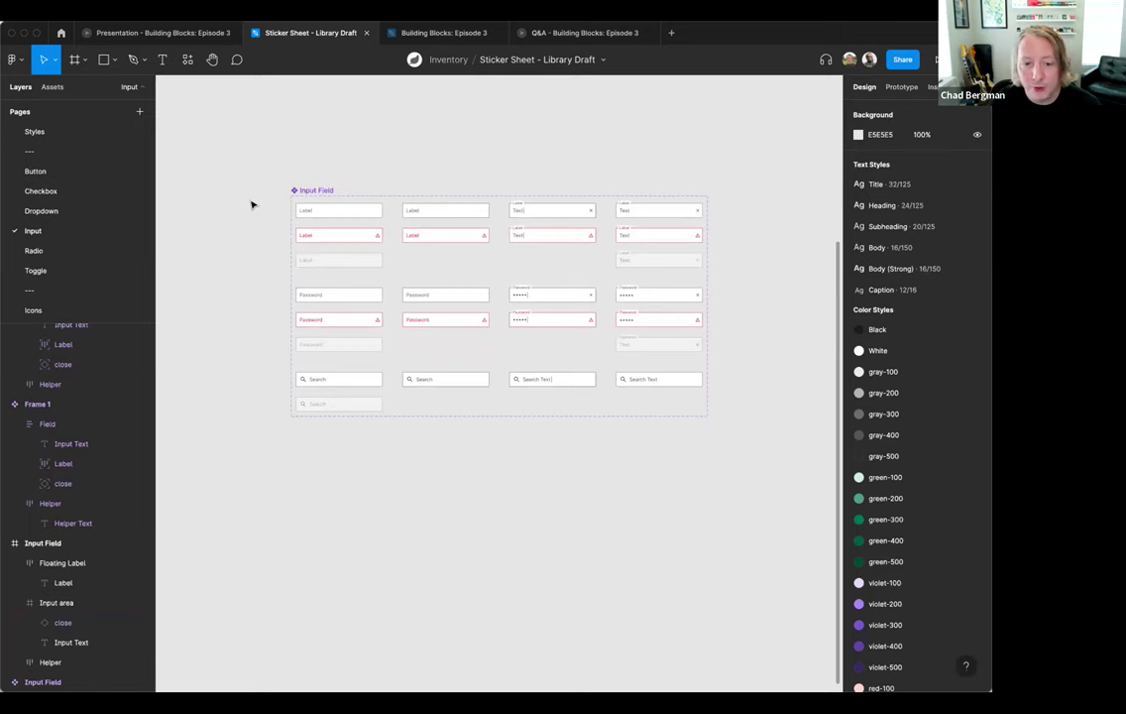
- Delete the stray Frame 1 layer from the Input page
click(13, 411)
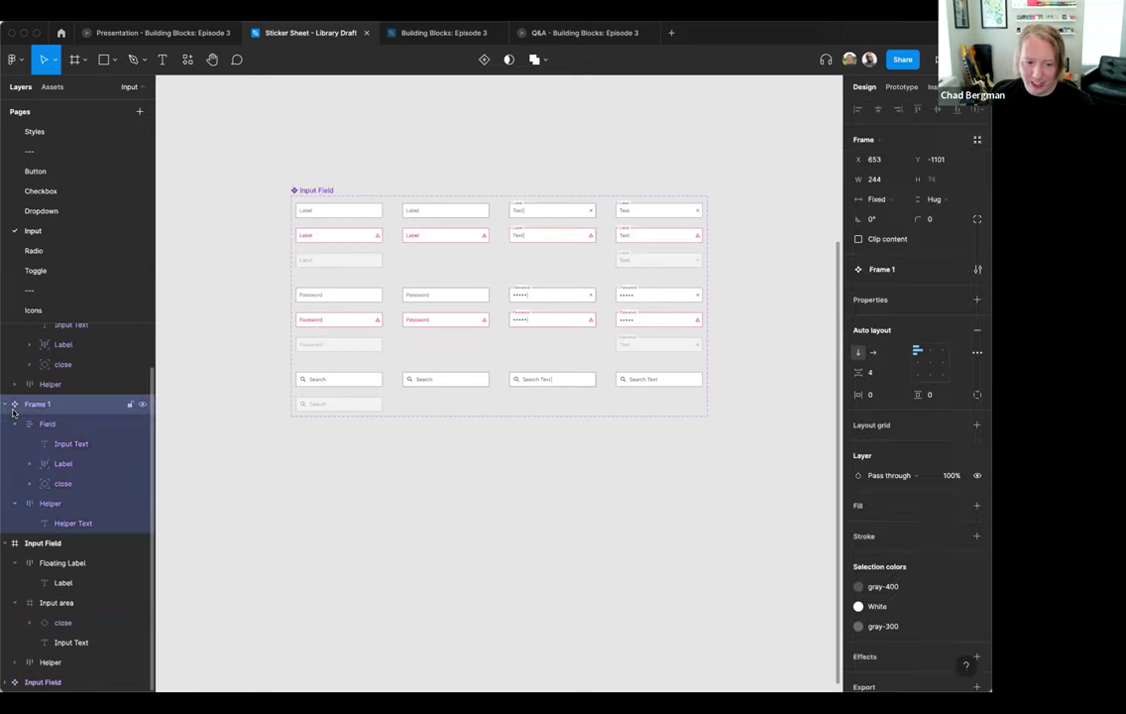
key(Delete)
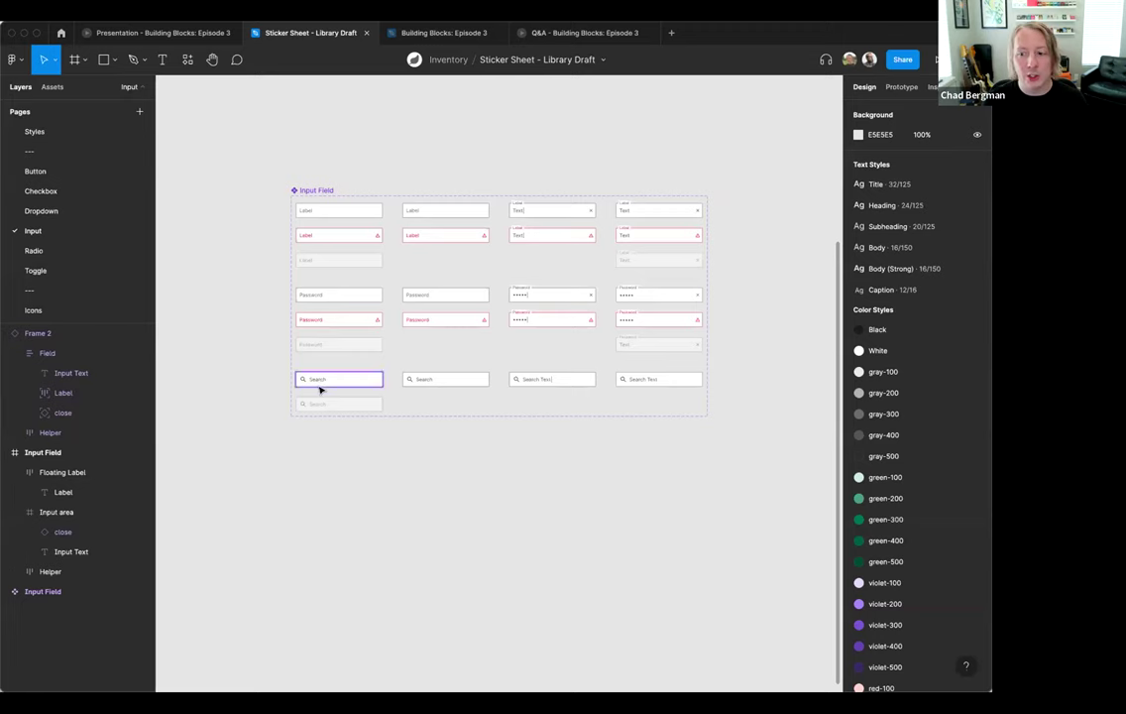
scroll(355, 506, up, 2)
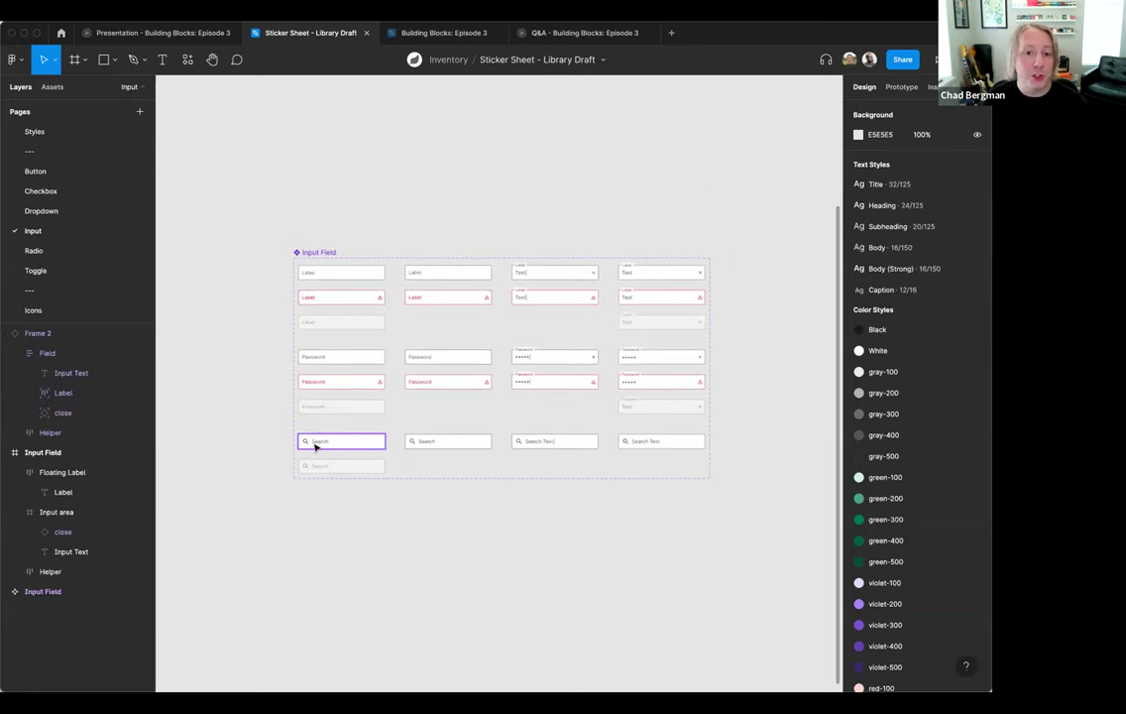
- Review the Input Field component set, then switch to the Styles page
click(306, 252)
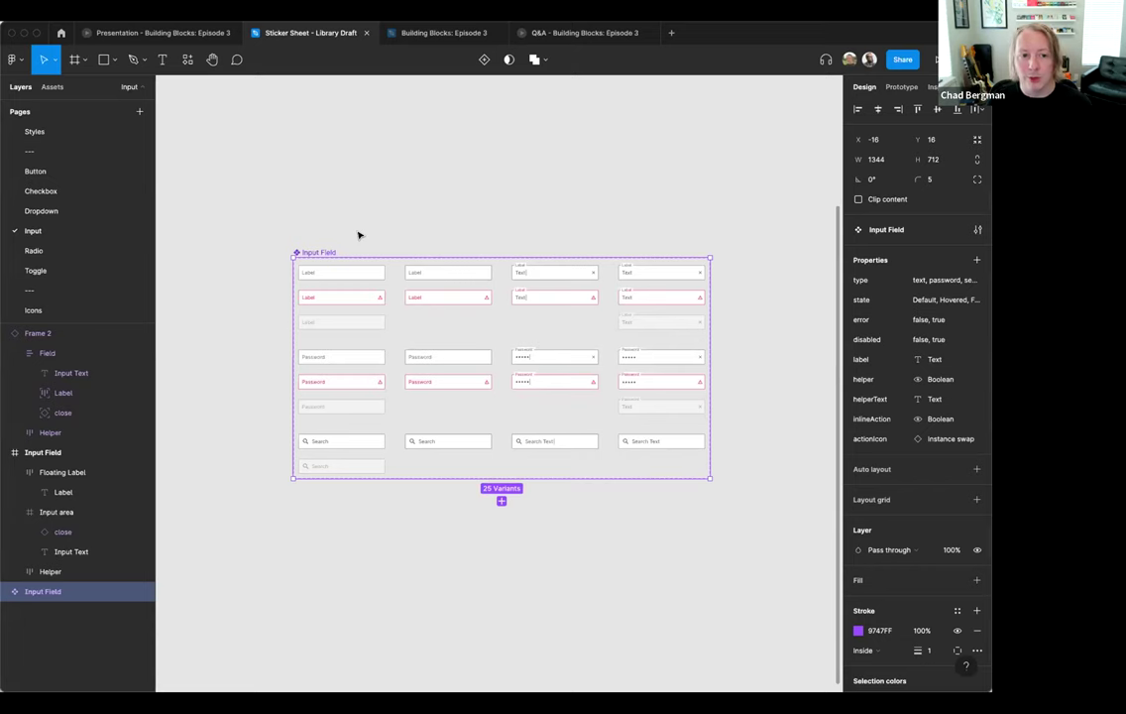
click(52, 123)
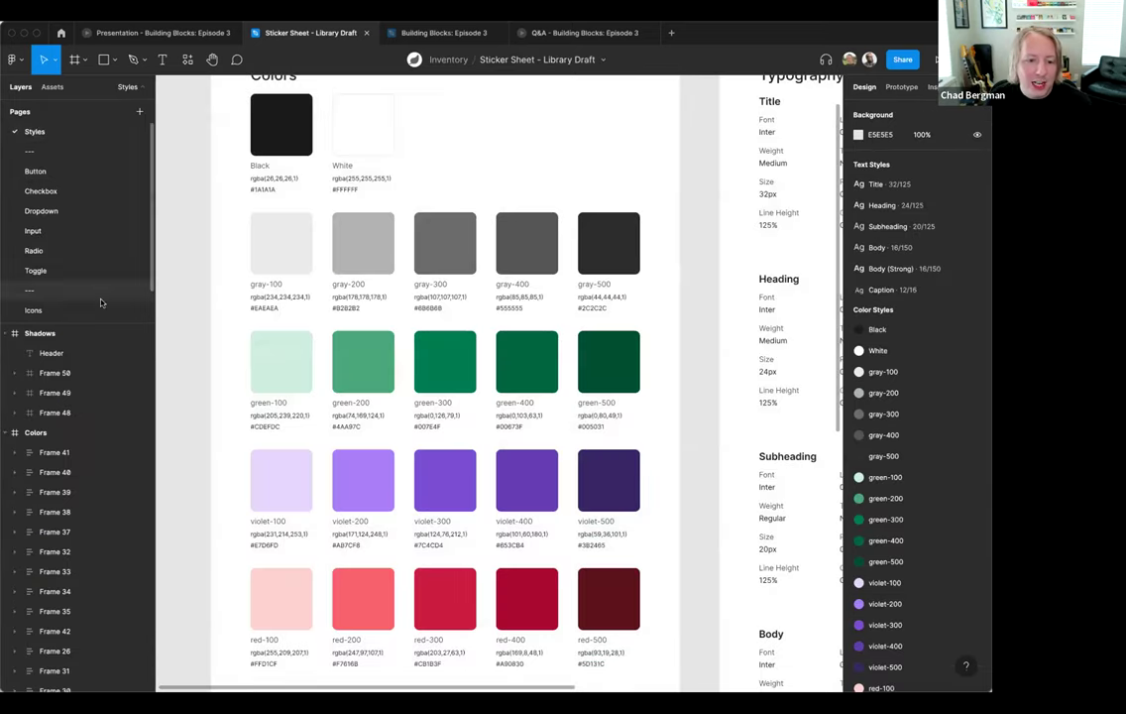
scroll(59, 446, down, 3)
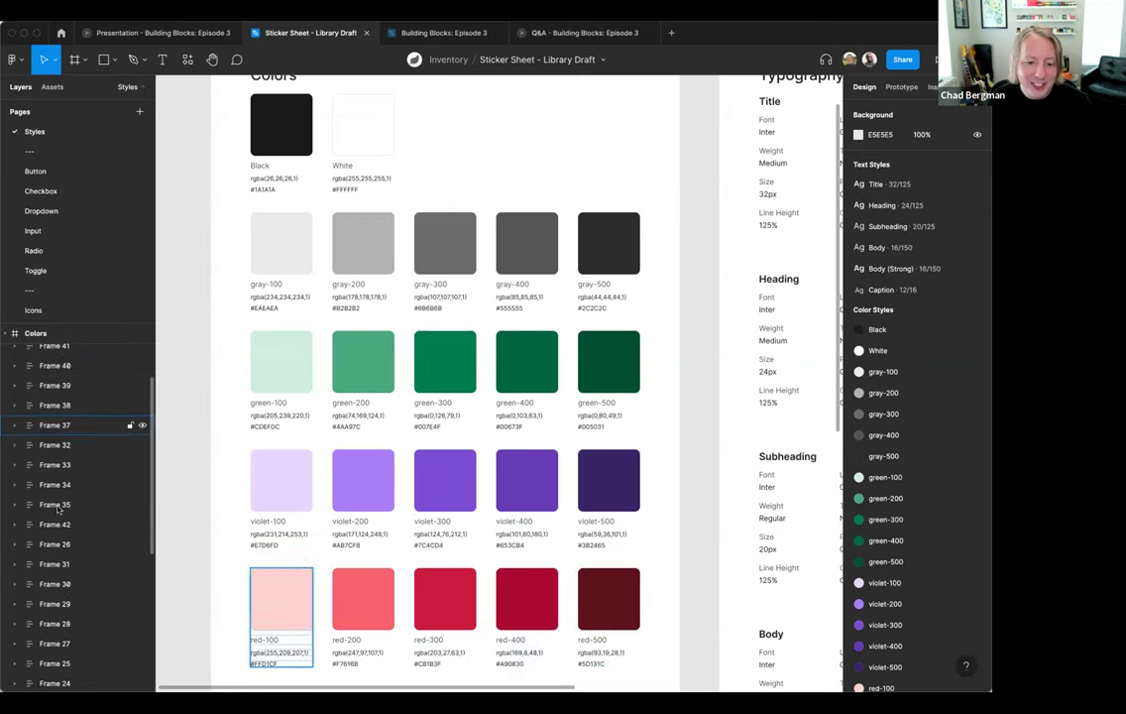
scroll(60, 509, down, 5)
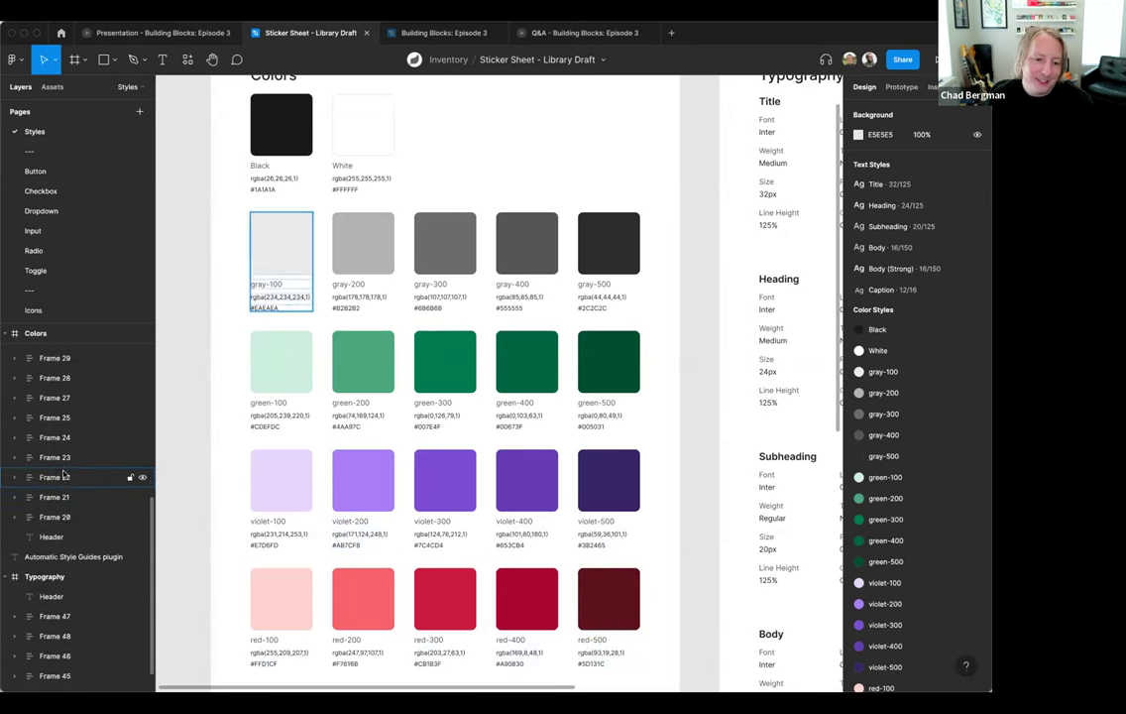
- Select the six typography frames, Frame 47 through Frame 43, in the Layers panel
scroll(64, 474, down, 1)
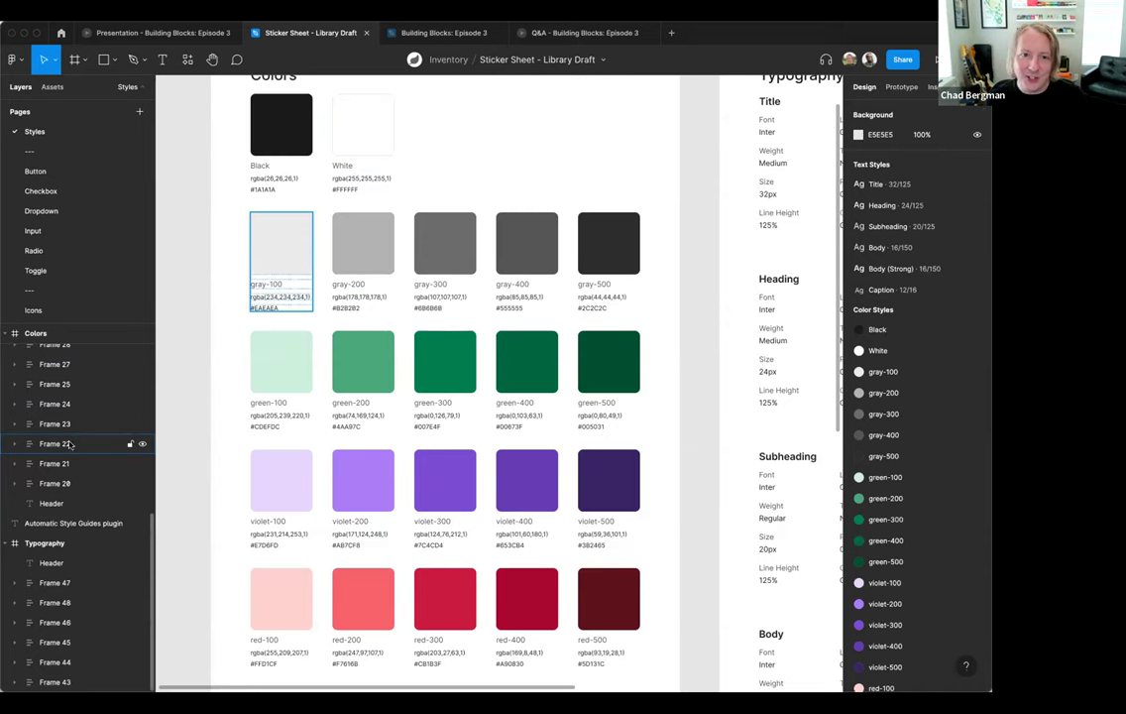
click(70, 443)
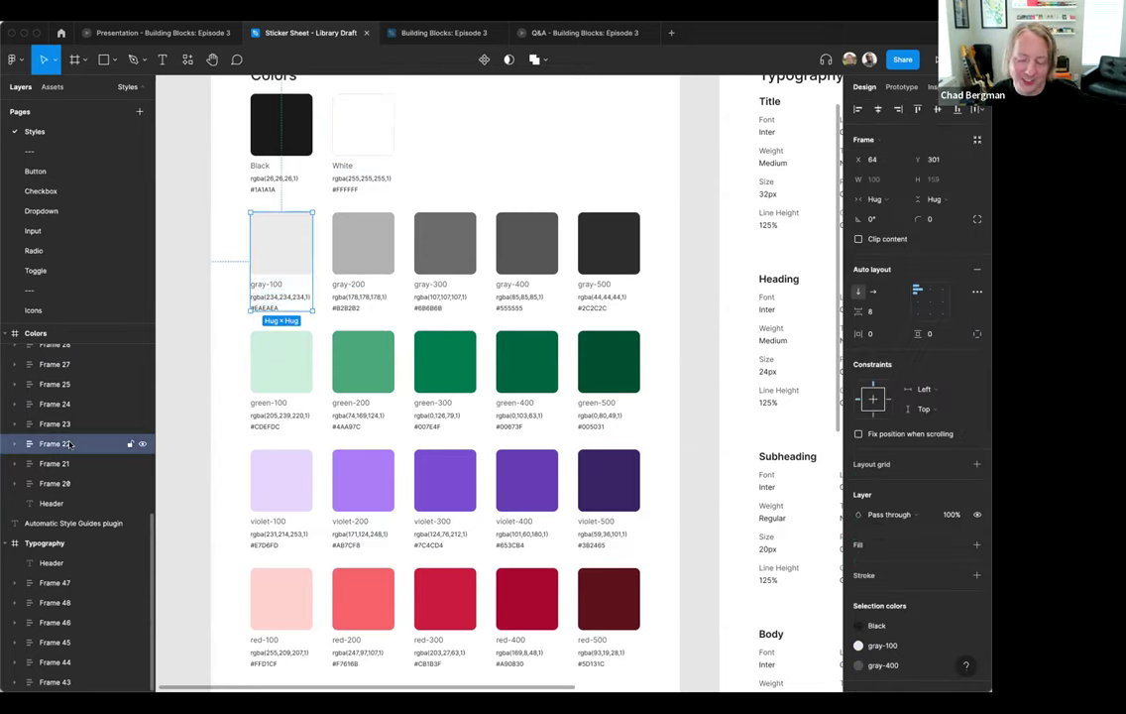
click(176, 370)
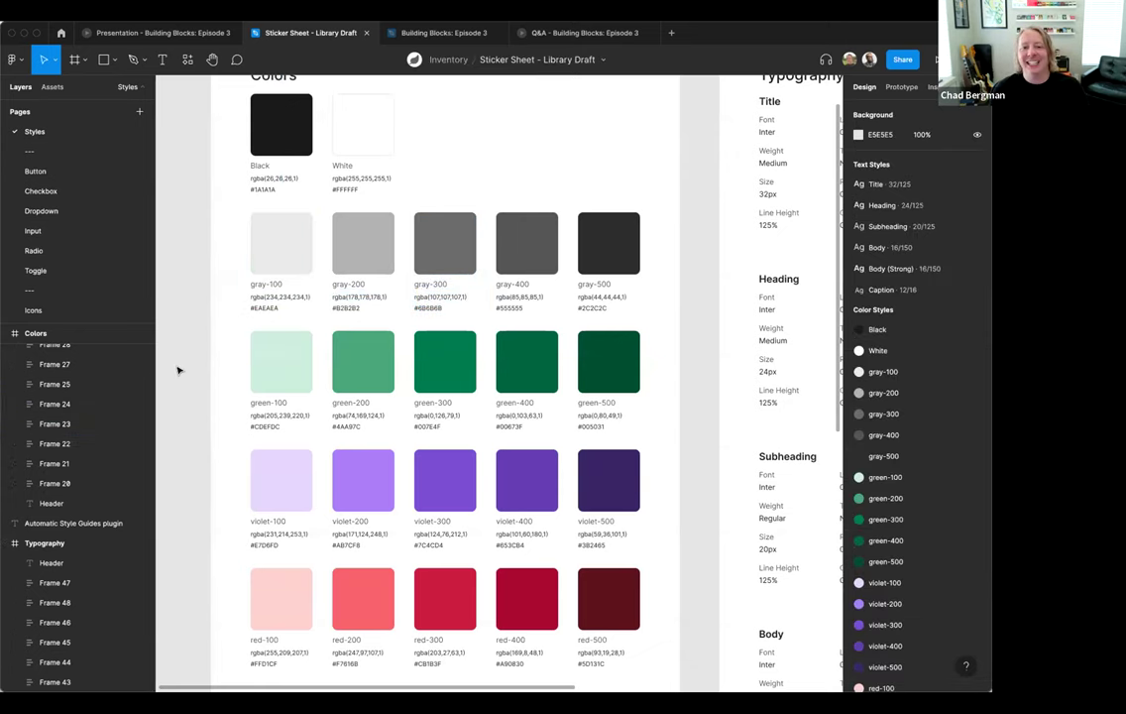
scroll(36, 507, up, 2)
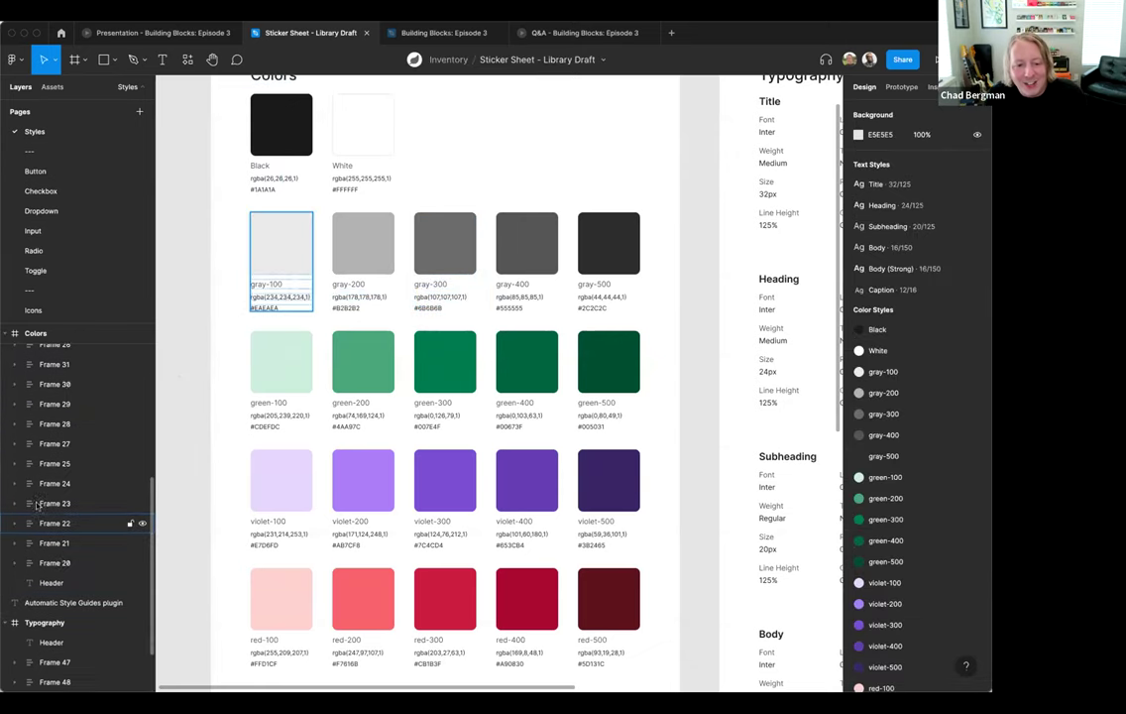
scroll(36, 507, down, 2)
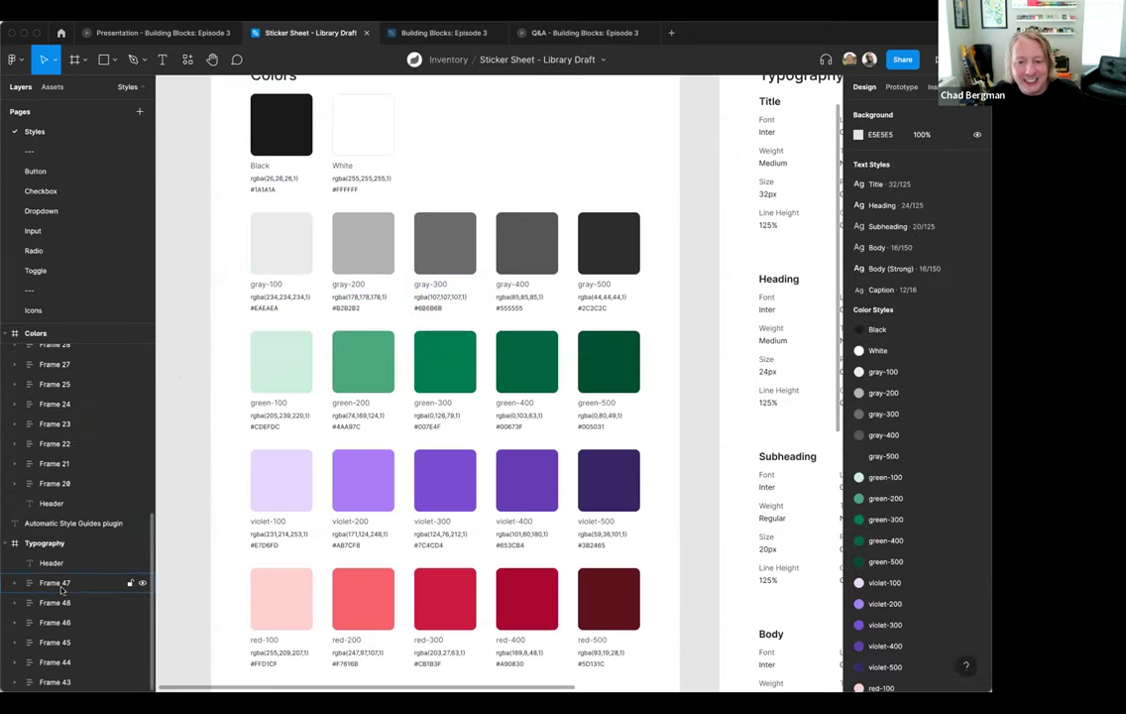
click(58, 589)
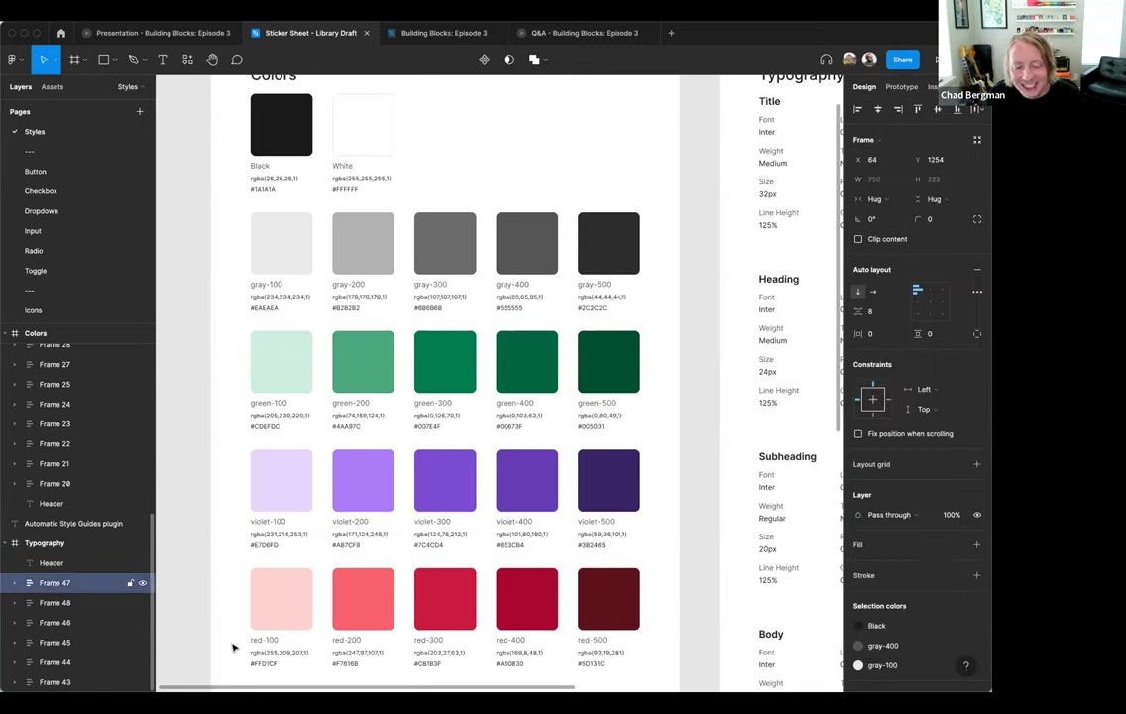
shift+click(60, 682)
shift+click(59, 562)
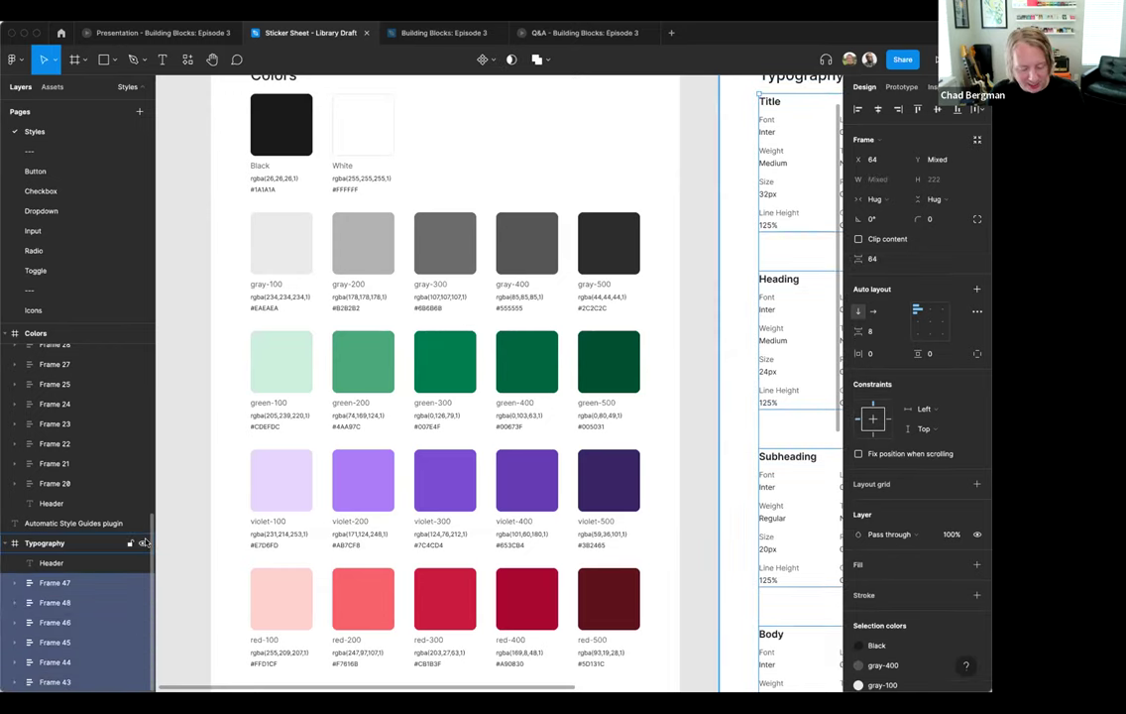
- Batch-rename the six typography frames to 'Type Example'
key(super+r)
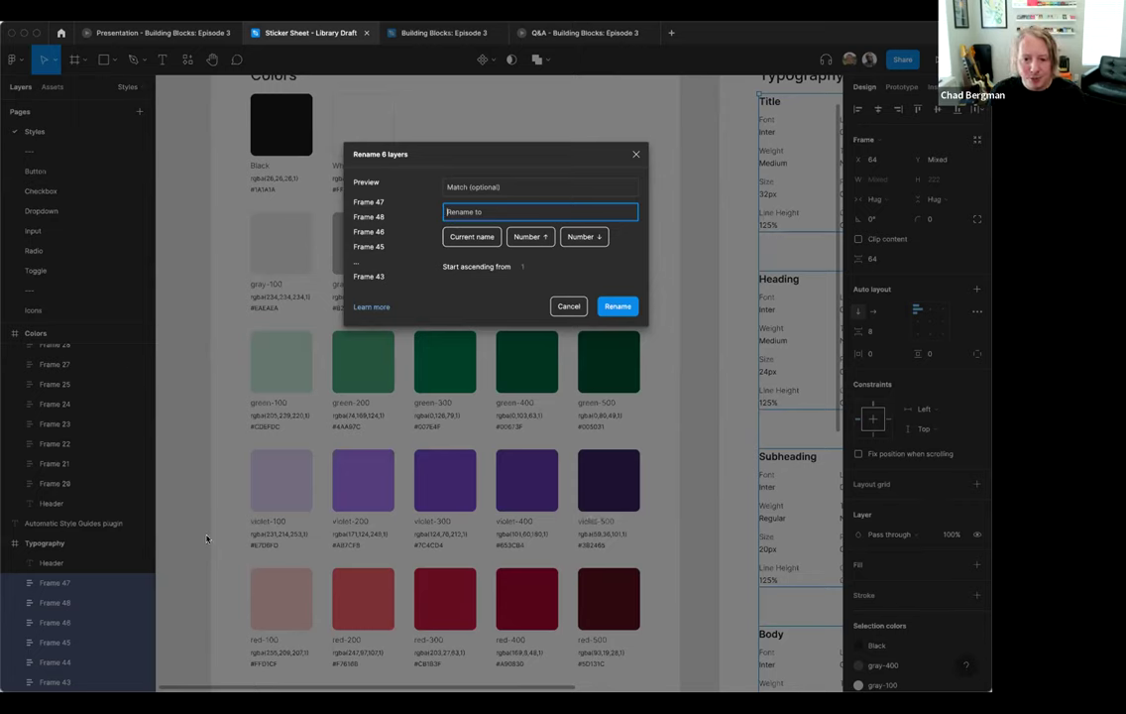
text(Type Example)
key(Return)
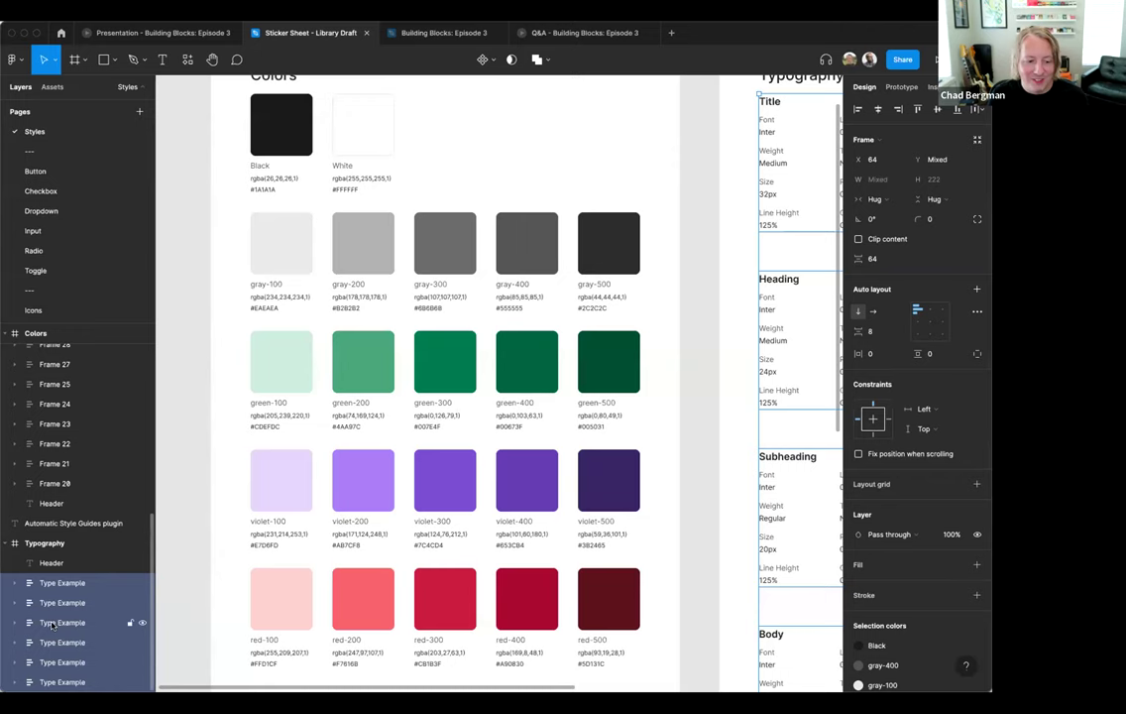
- Select swatch frames Frame 41 to Frame 20 and batch-rename them 'Color Swatch'
scroll(43, 515, up, 1)
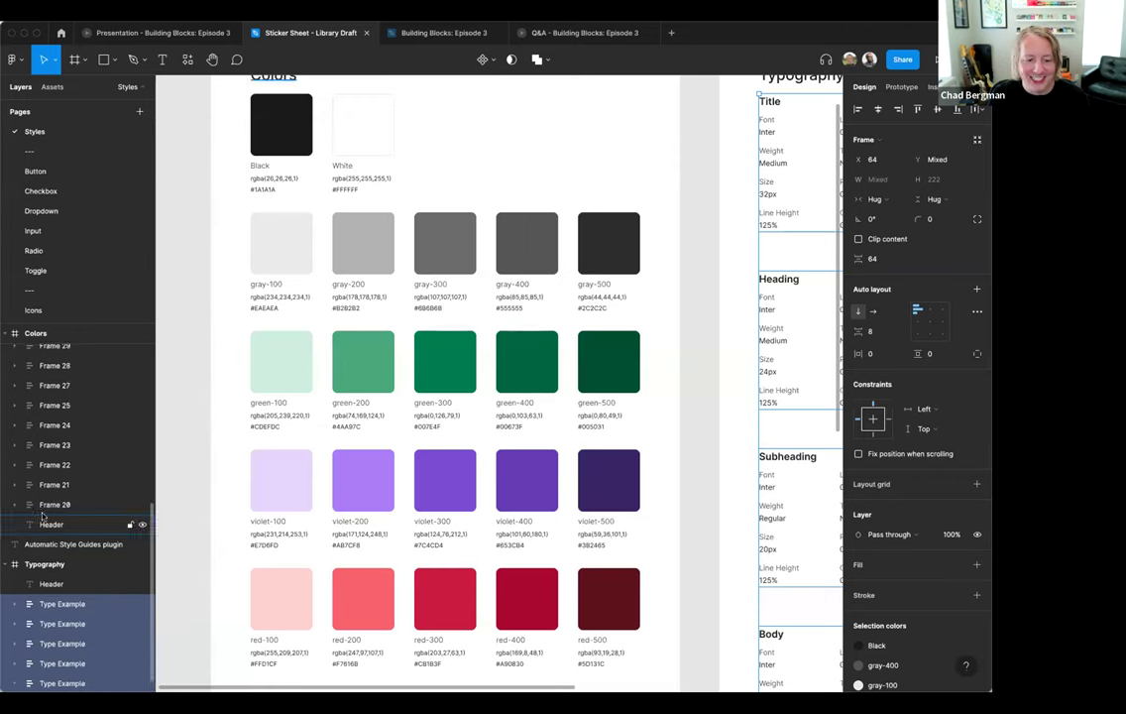
click(43, 507)
scroll(45, 496, up, 5)
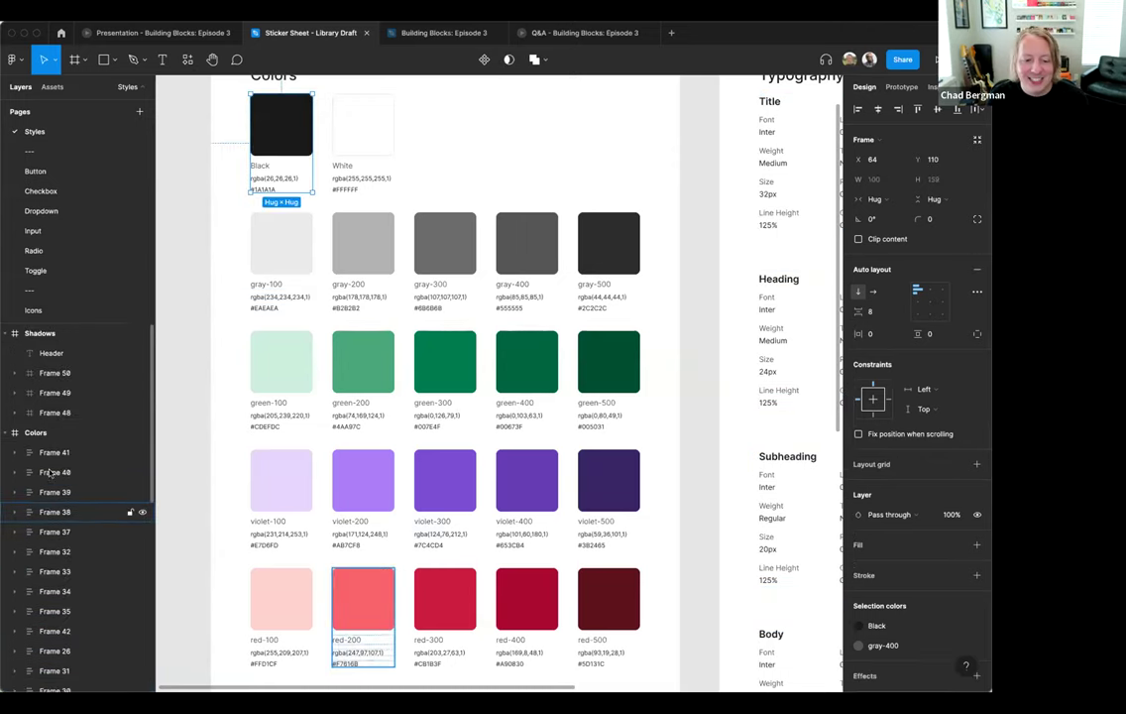
shift+click(53, 454)
key(super+r)
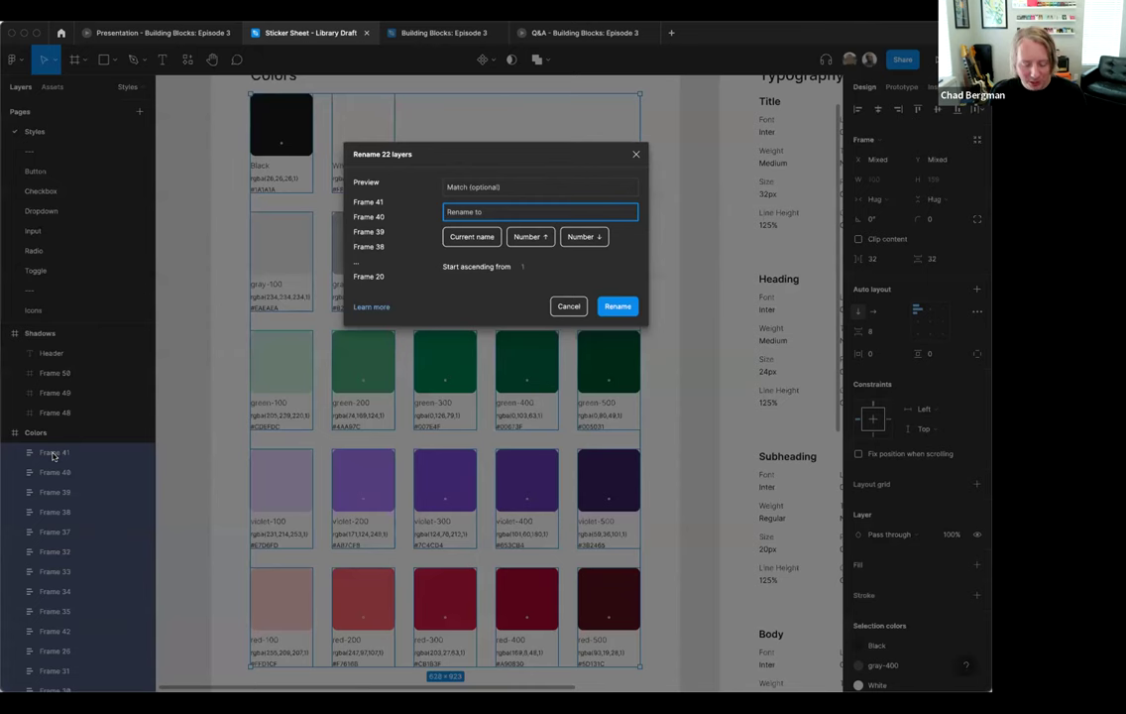
text(Color S)
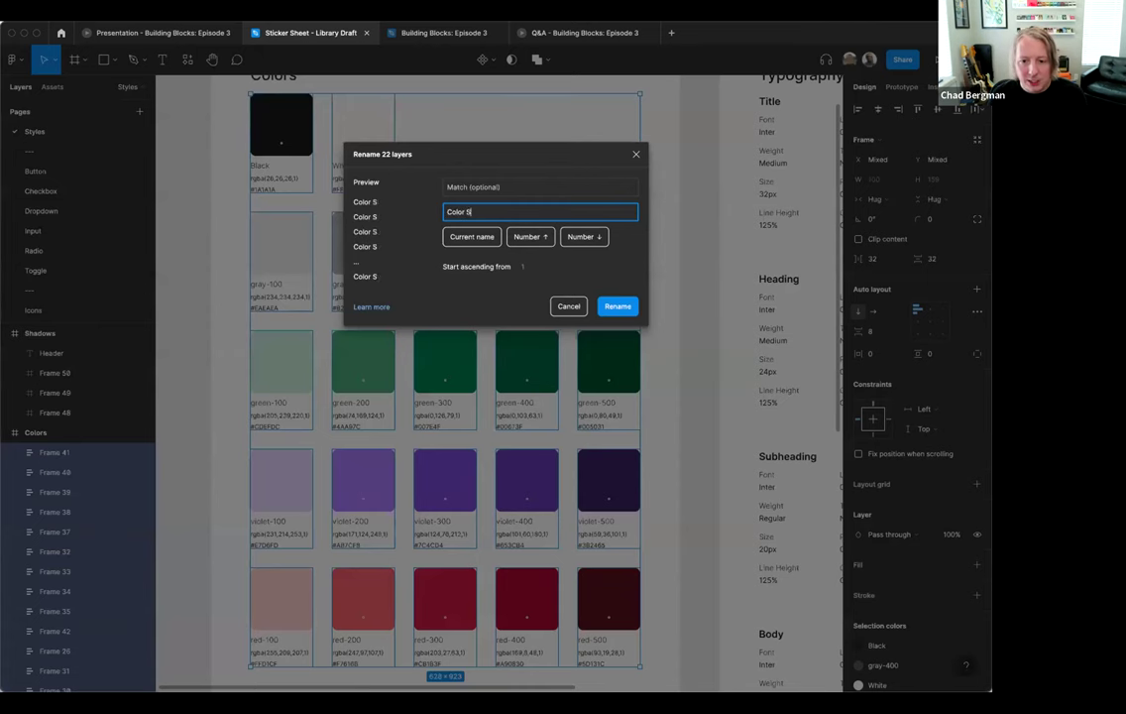
text(watch)
key(Return)
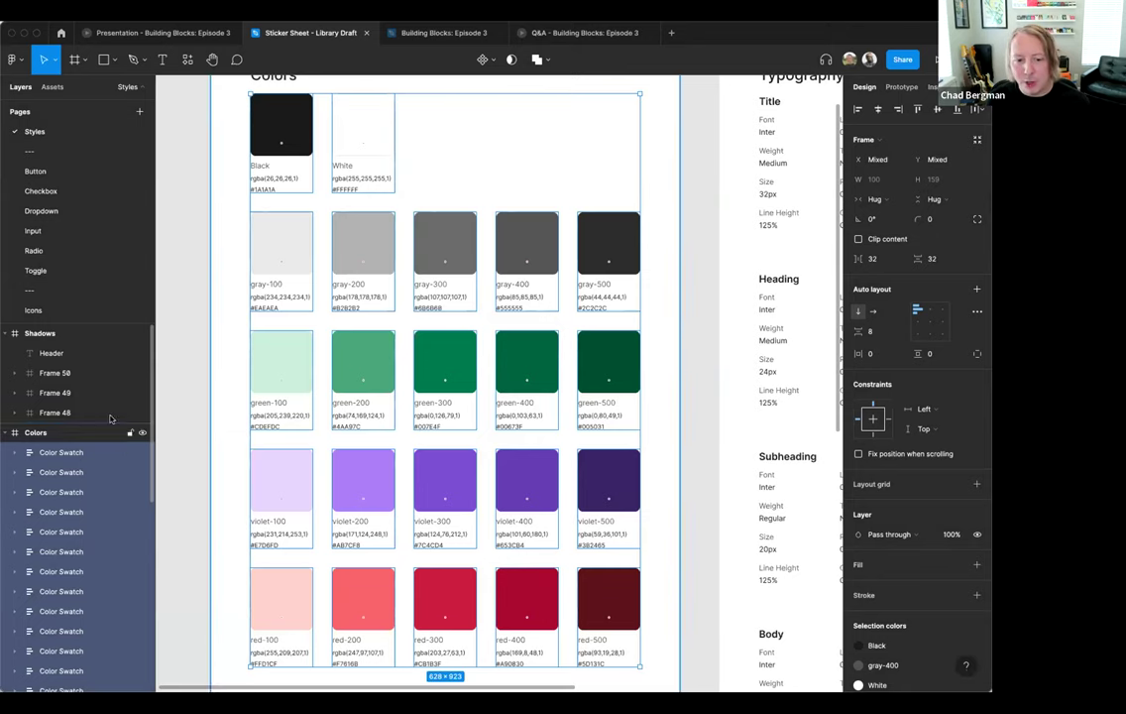
click(173, 410)
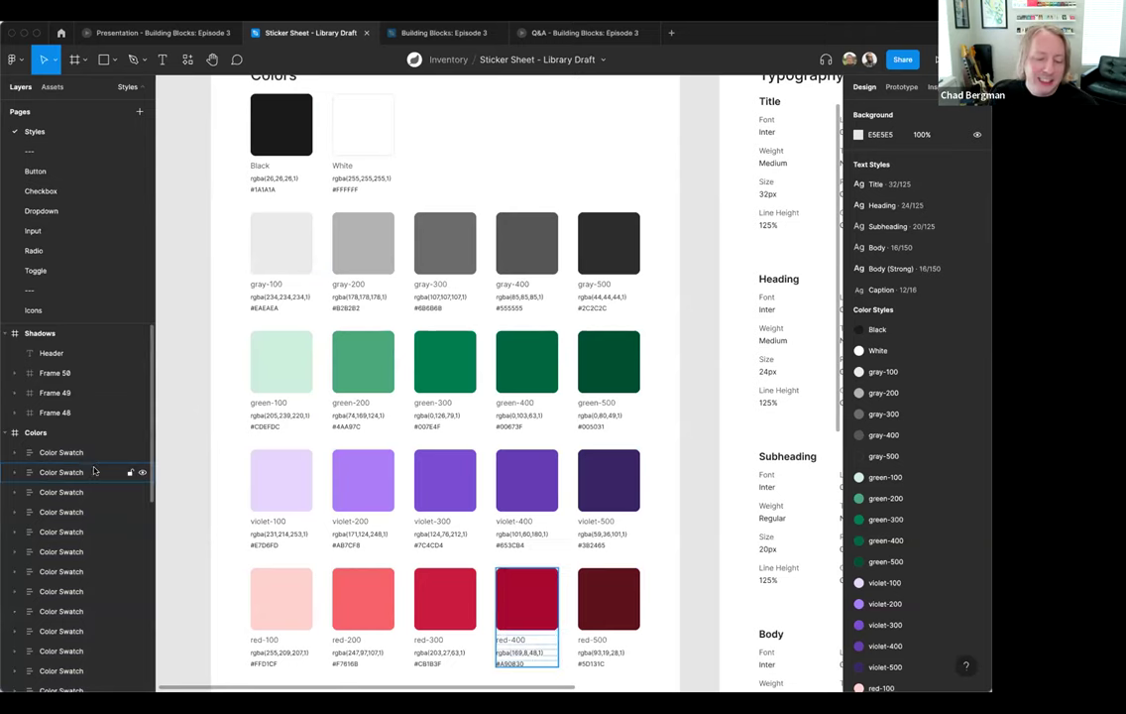
- Edit the Evlevation heading, replacing one stray letter with 'e'
click(55, 373)
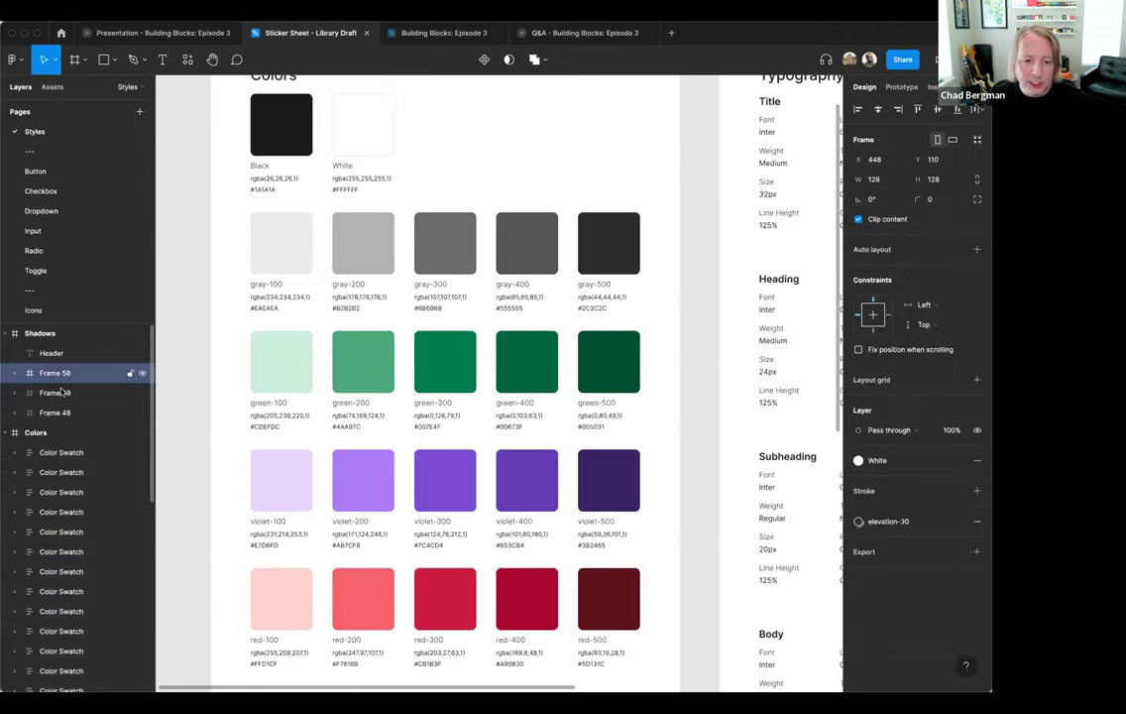
shift+click(54, 412)
scroll(278, 437, down, 5)
scroll(278, 437, down, 3)
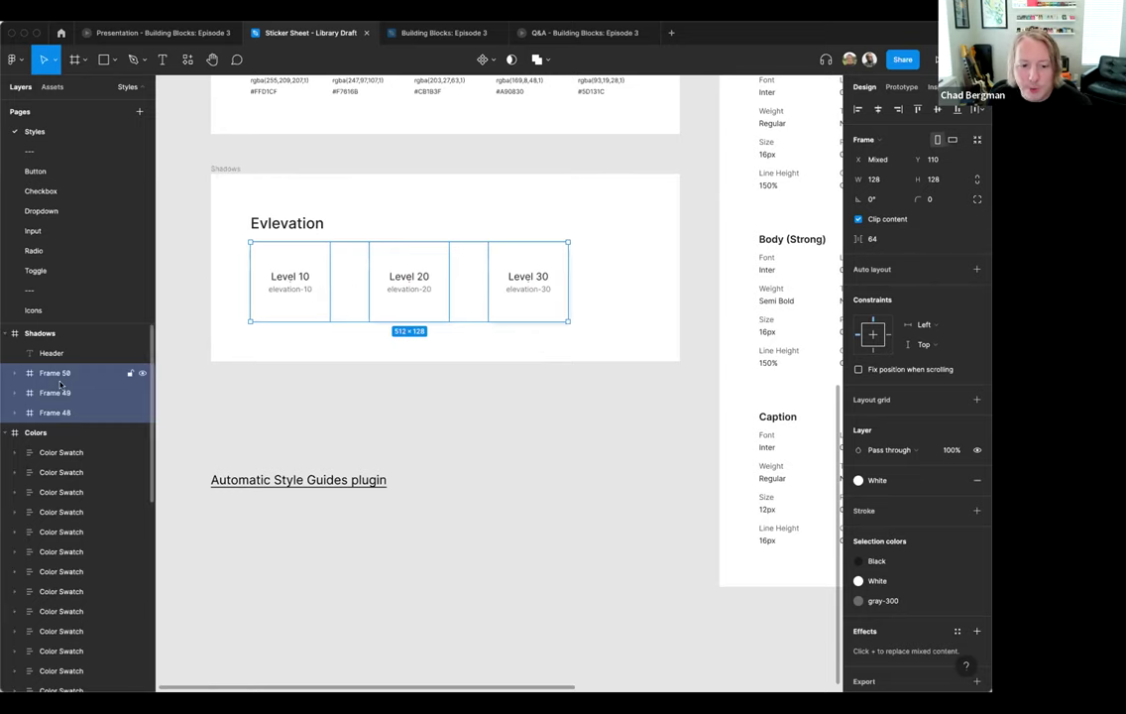
click(239, 385)
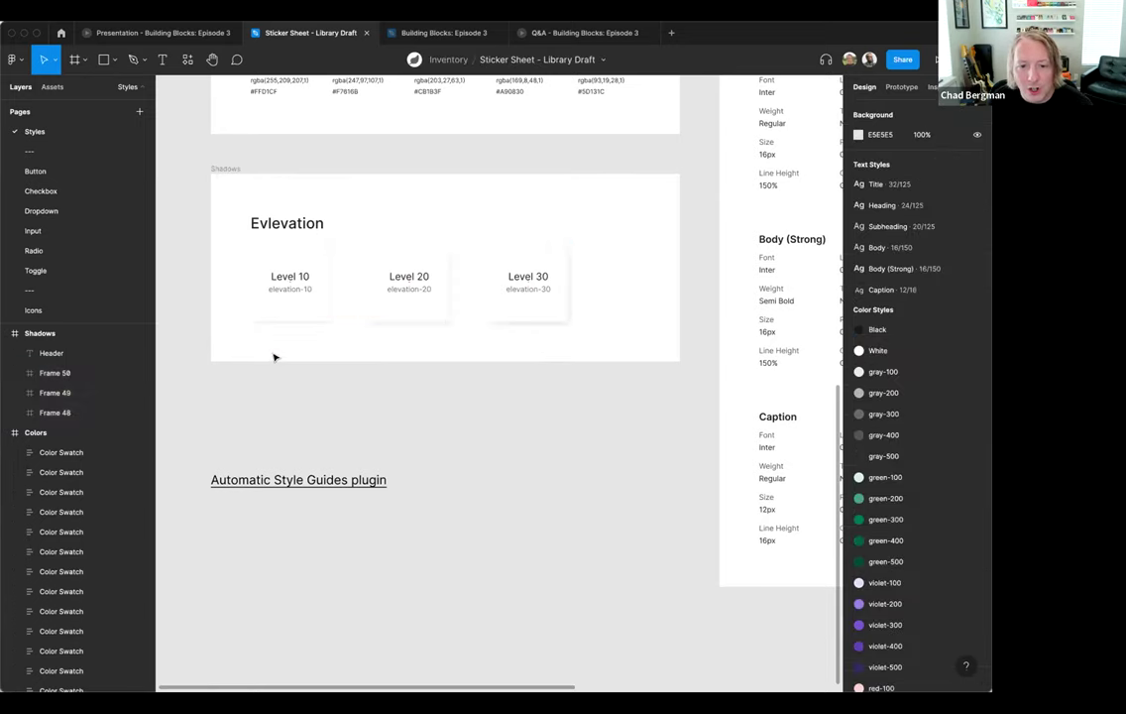
double_click(273, 227)
click(273, 227)
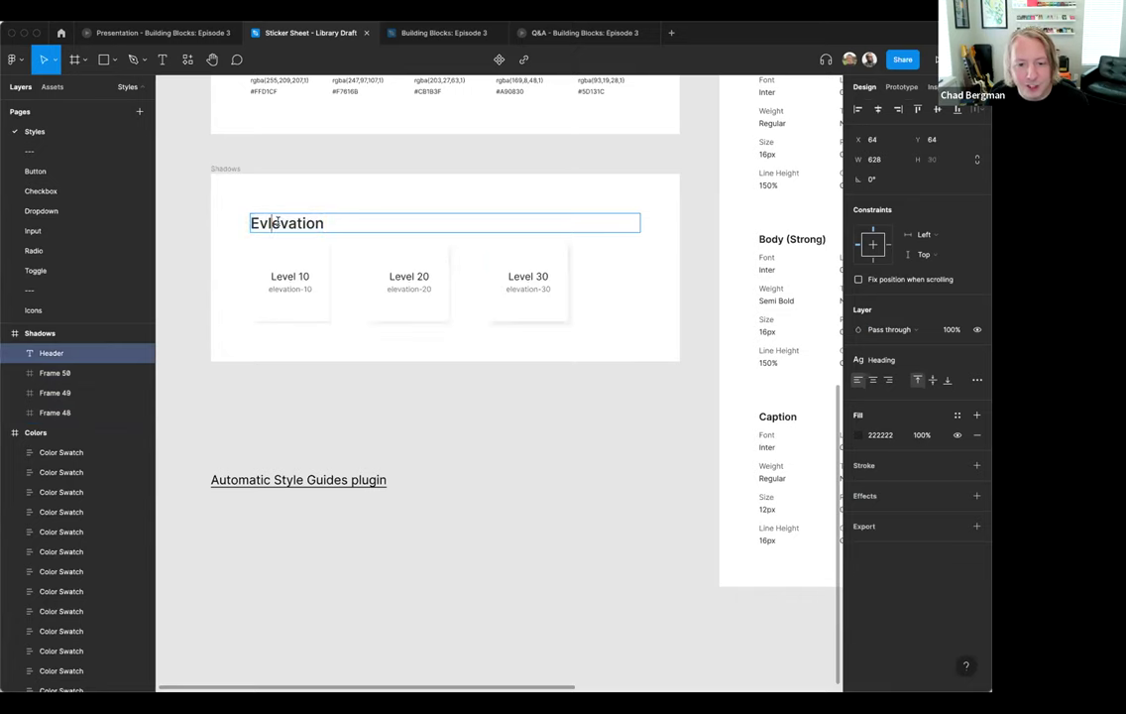
key(BackSpace)
text(e)
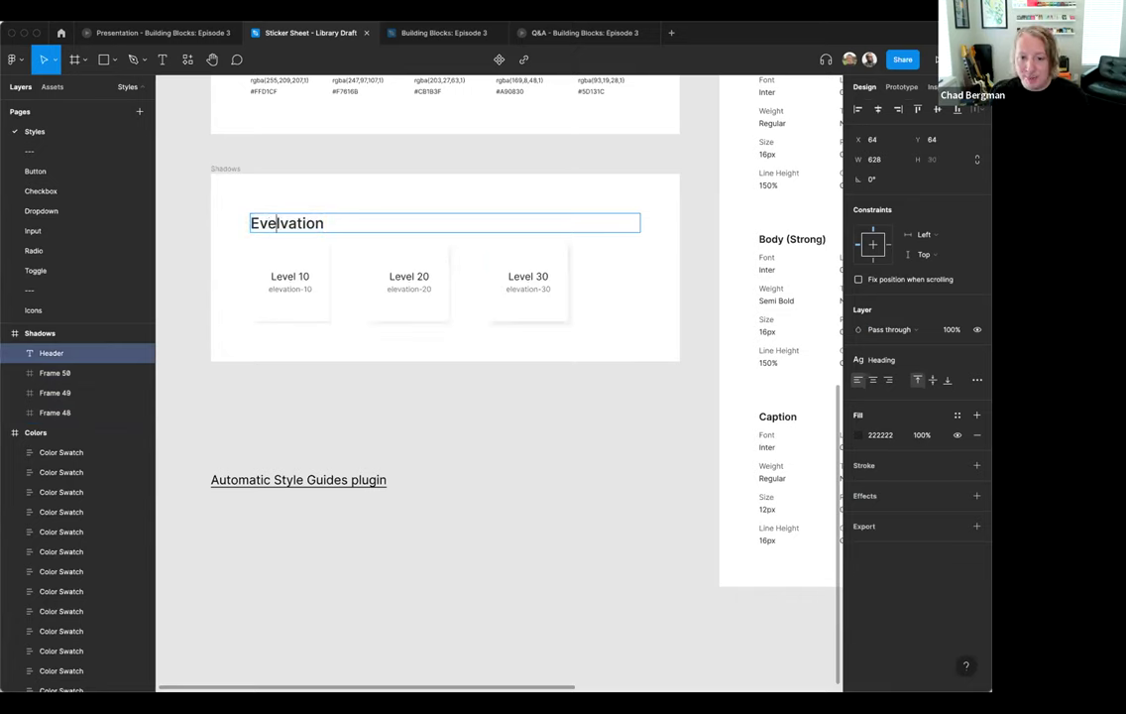
key(Escape)
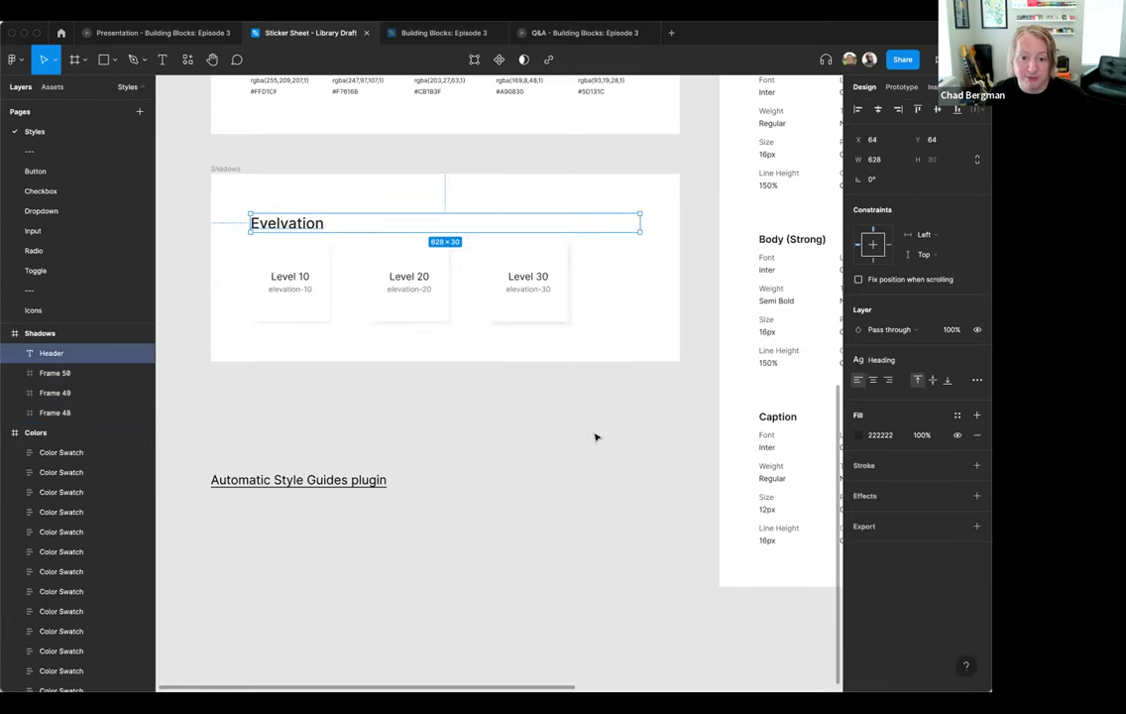
- Fix the remaining misspelled letters by typing 'le' so the heading reads Elevation
double_click(276, 224)
click(386, 217)
key(Delete)
key(Delete)
key(Delete)
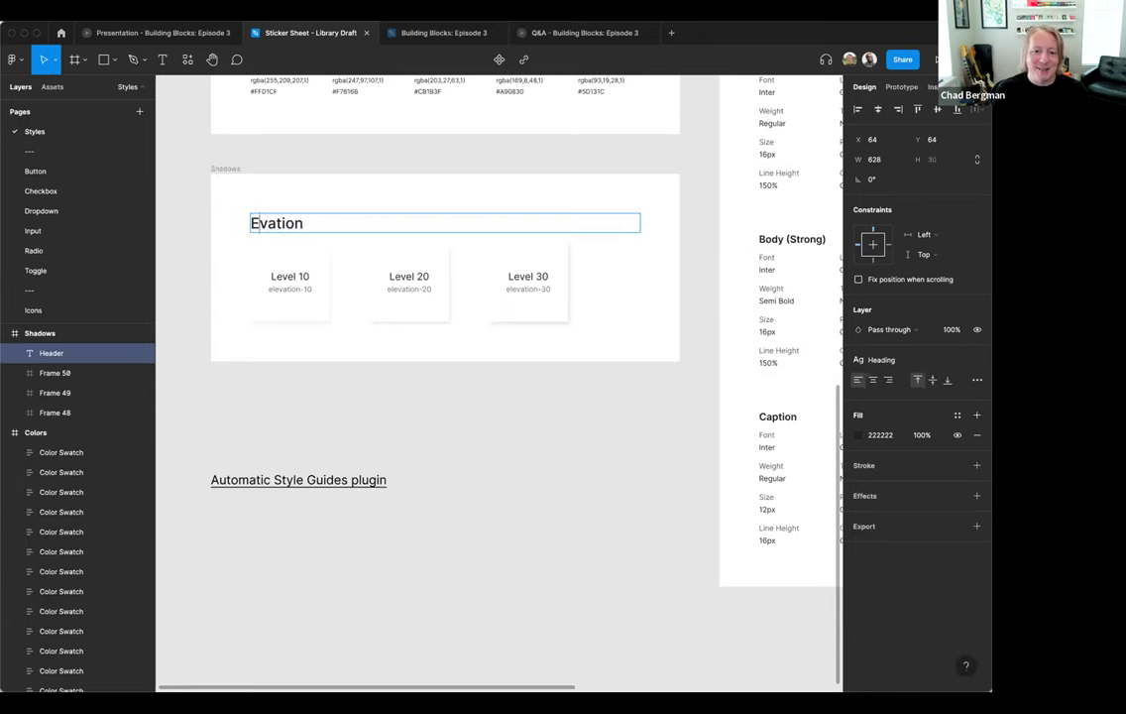
text(le)
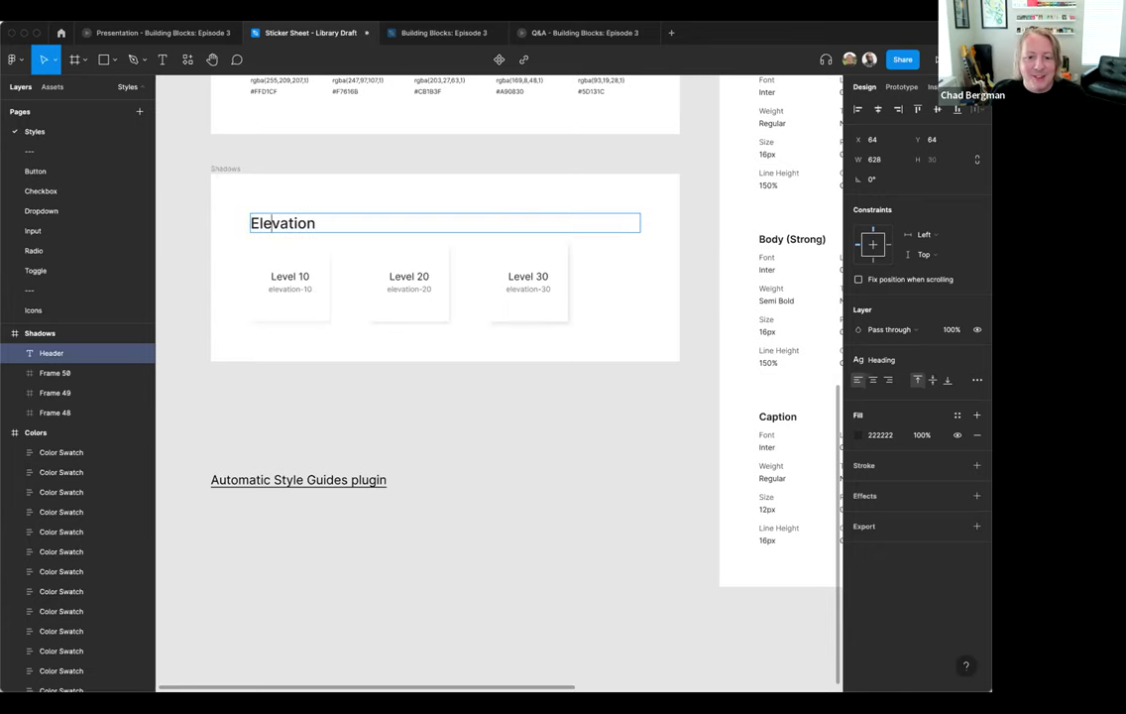
key(Escape)
click(461, 408)
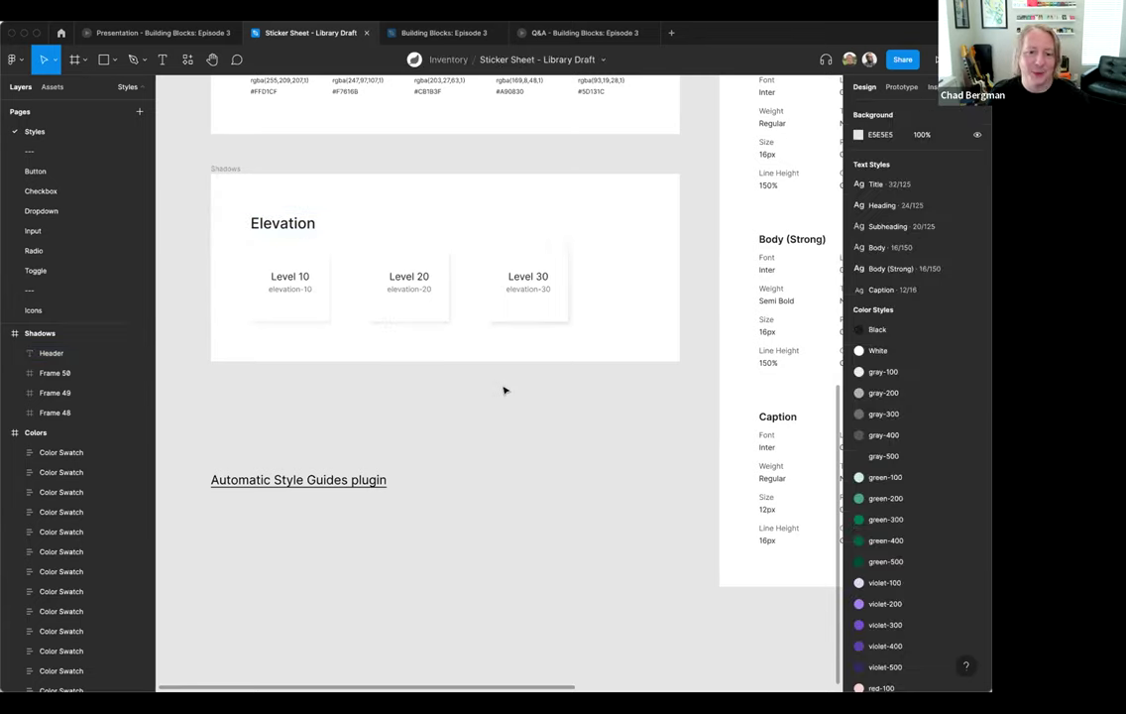
- Batch-rename Frames 50–48 to 'Elevation - Level' plus descending numbers in tens
click(60, 372)
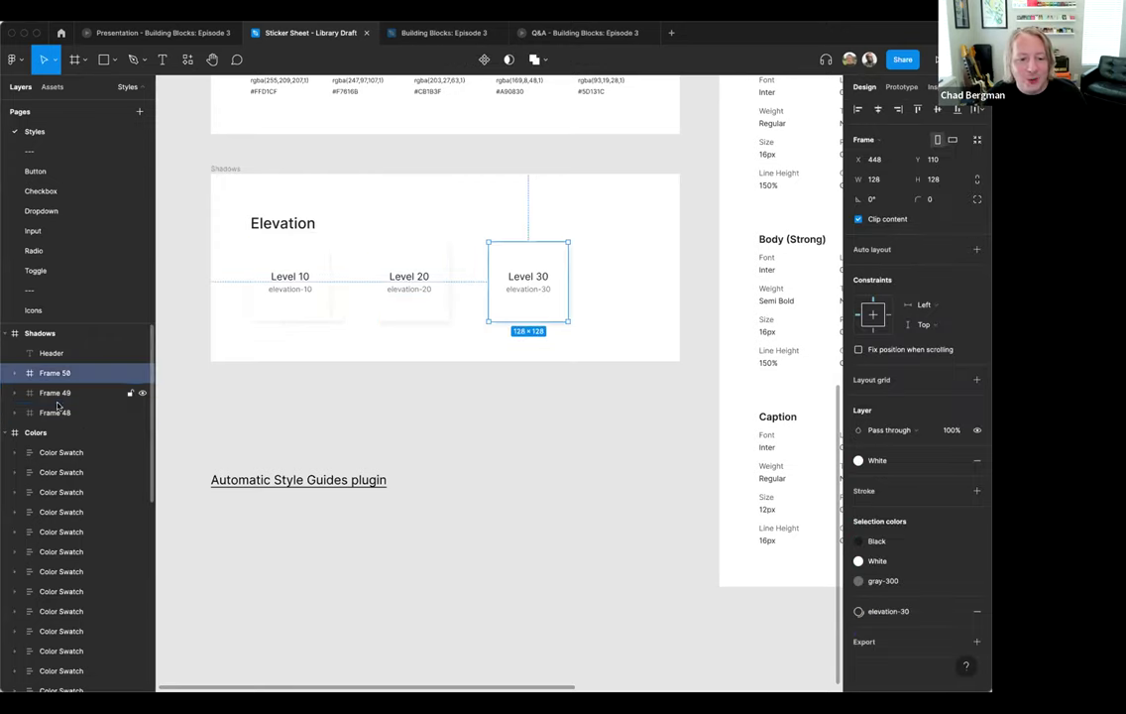
shift+click(123, 410)
key(super+r)
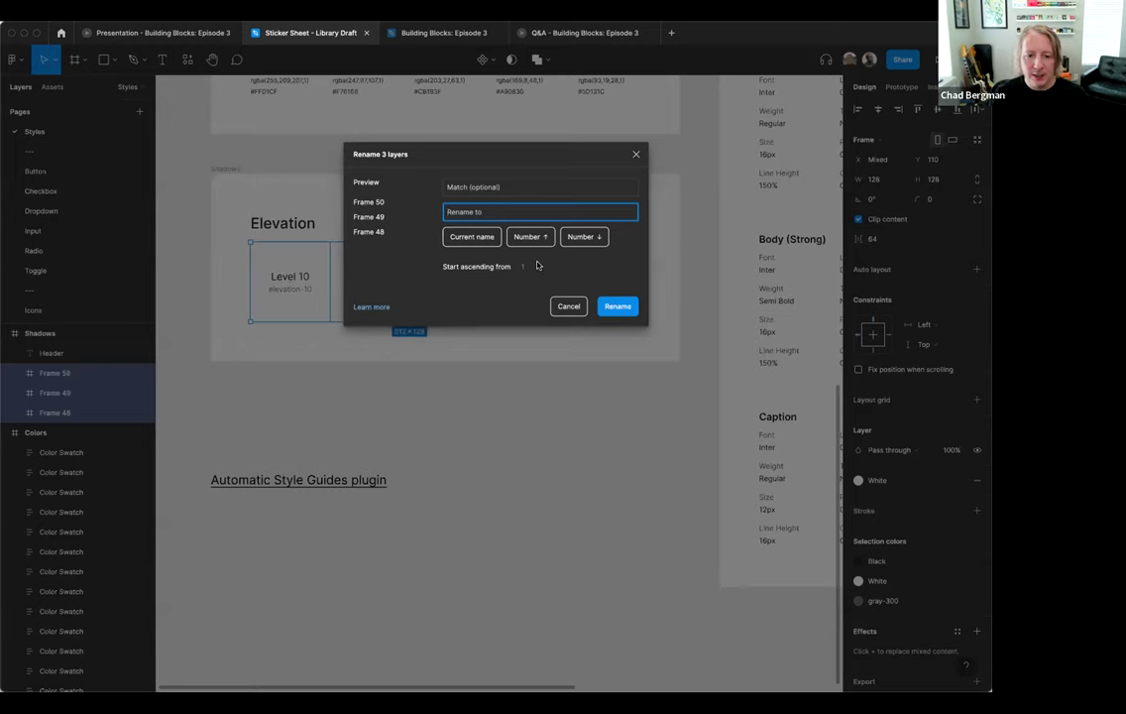
text(E)
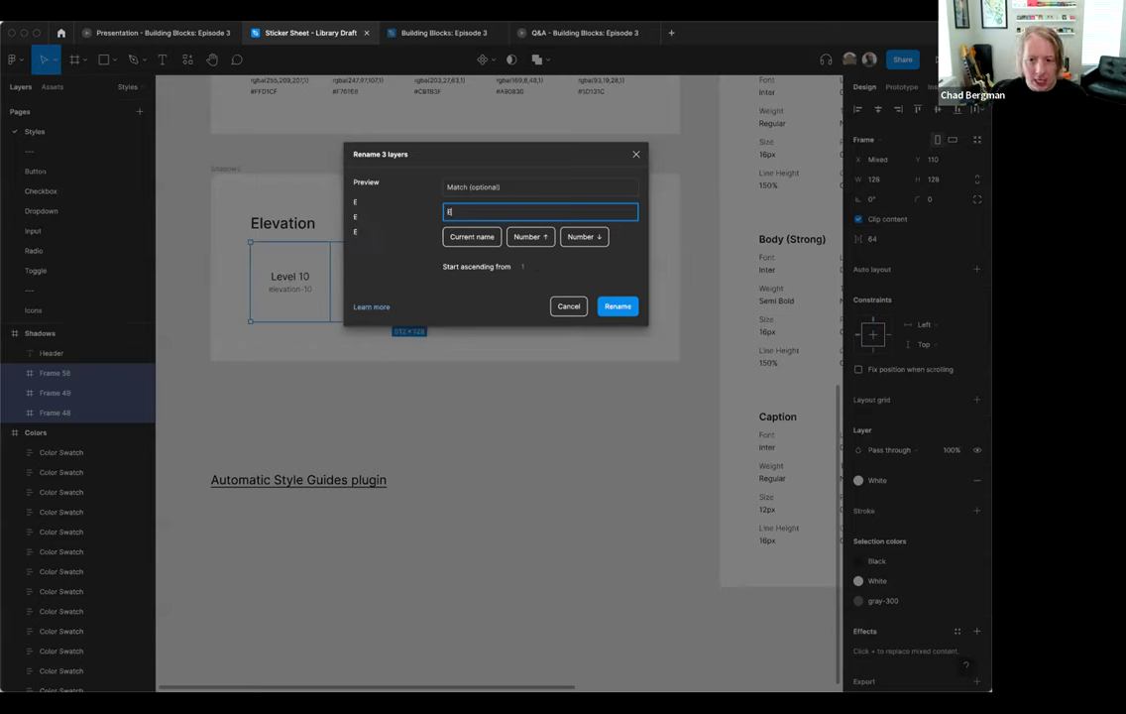
text(levation)
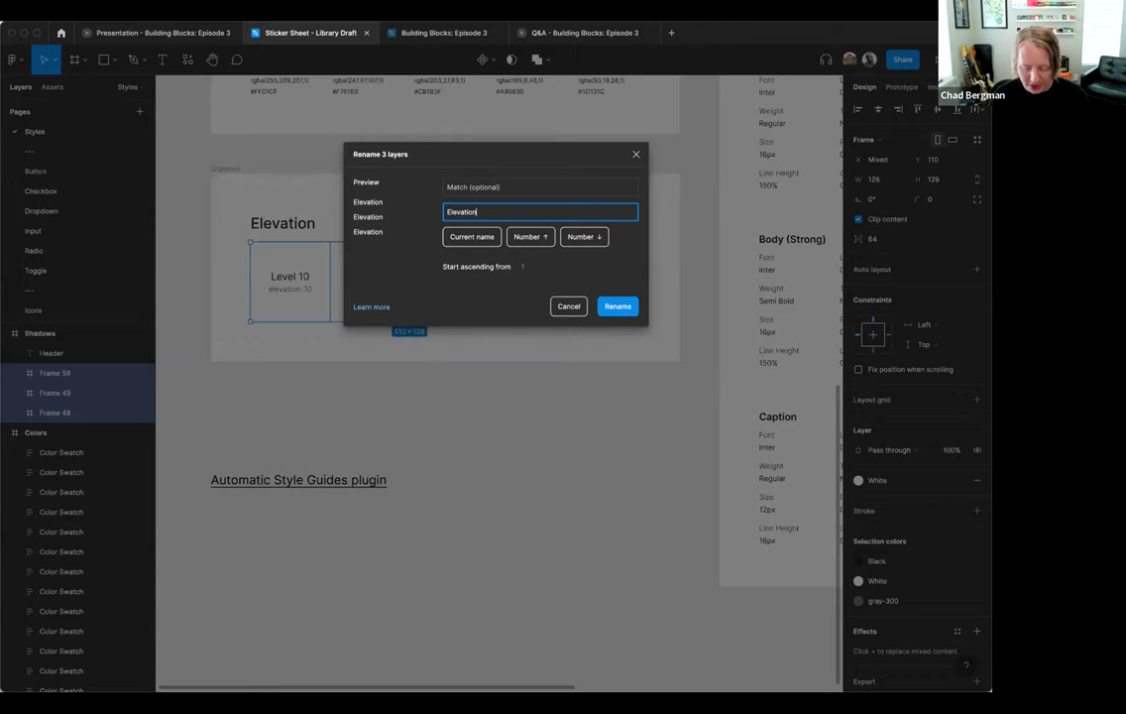
text( - Level)
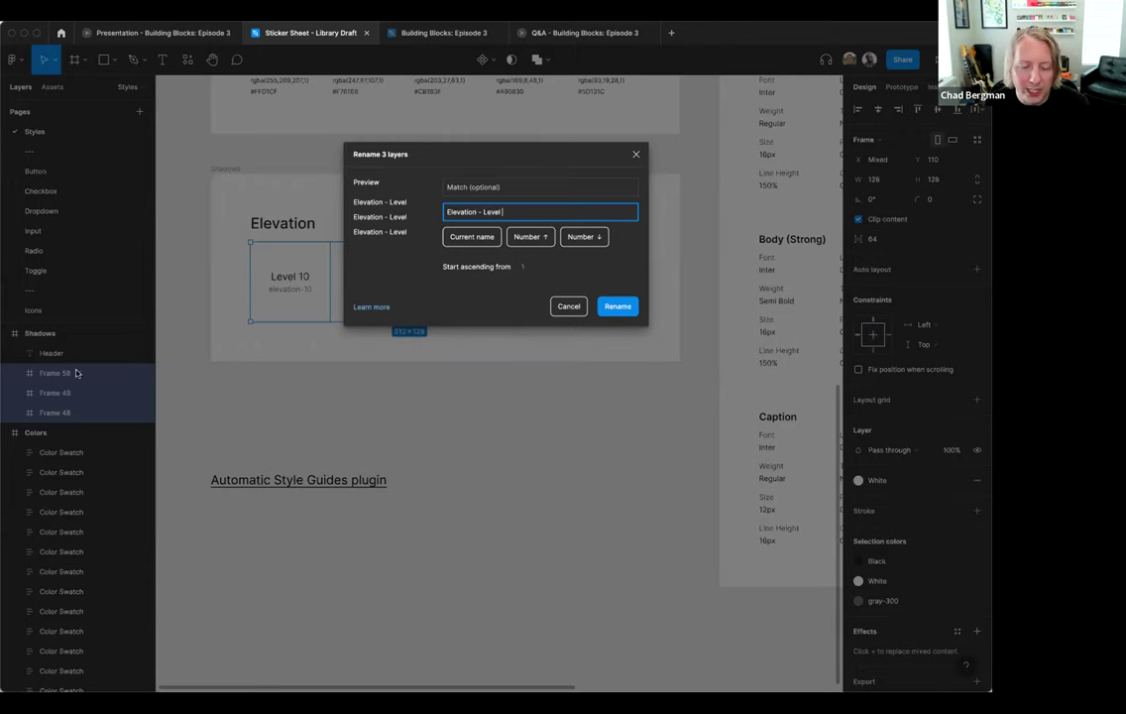
click(600, 240)
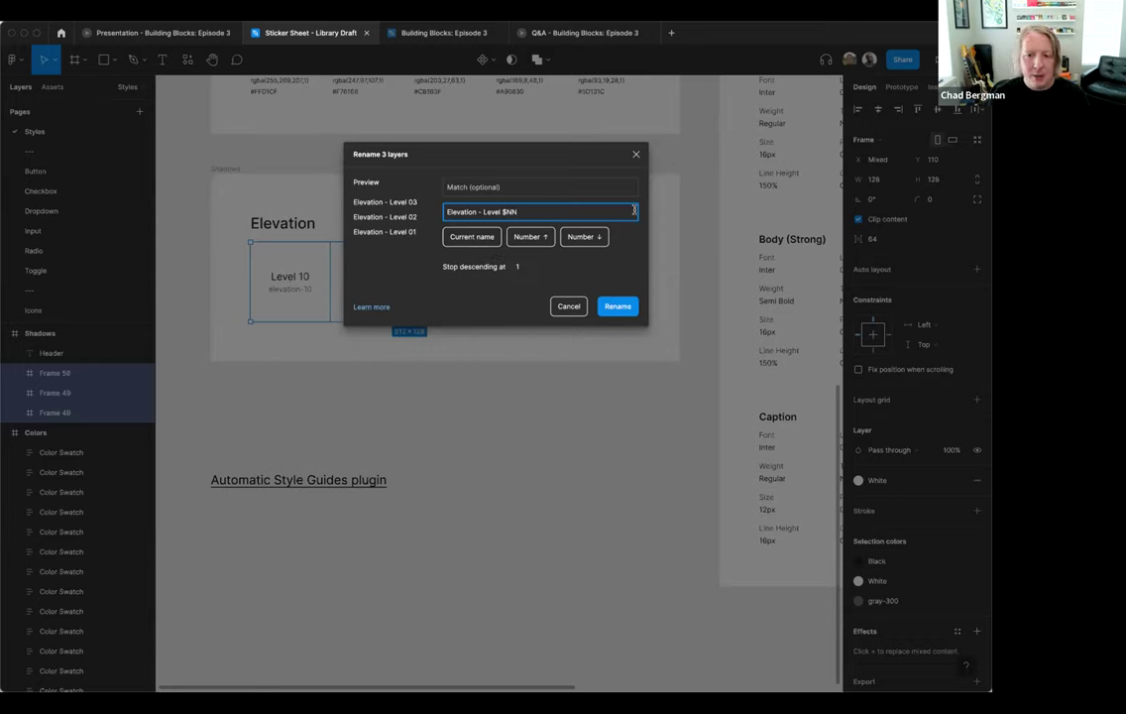
key(BackSpace)
text(0)
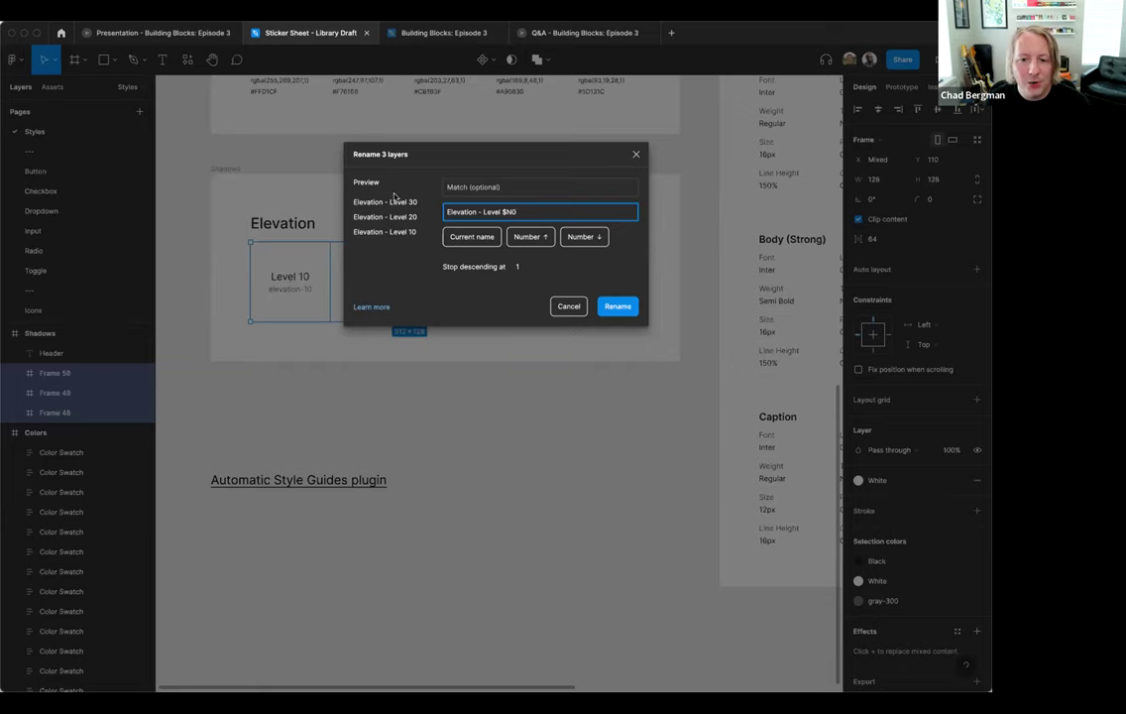
click(617, 305)
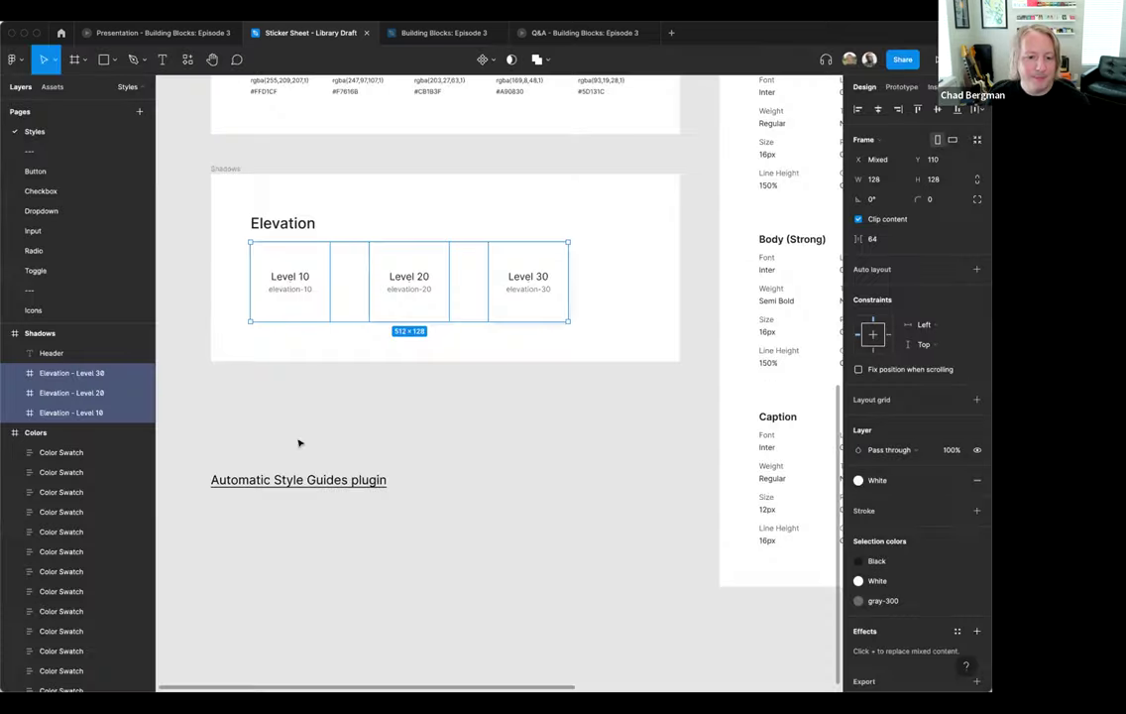
- Check the renamed Level 30 and Level 10 frames, then deselect everything
click(535, 297)
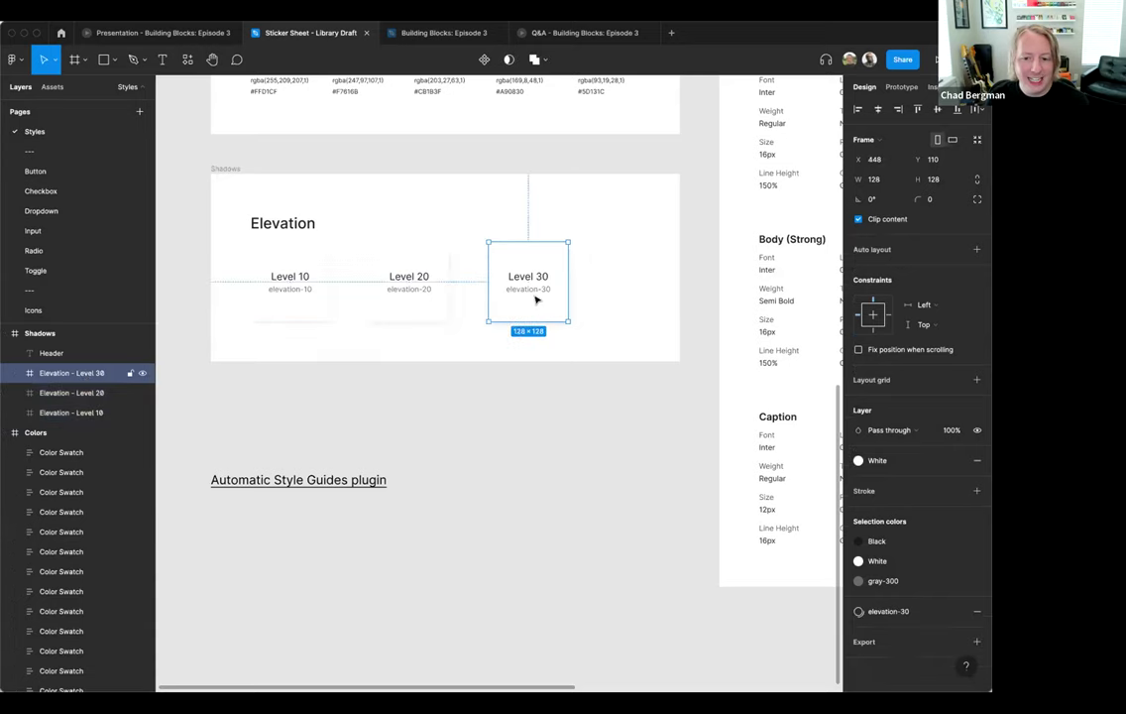
click(293, 302)
click(566, 479)
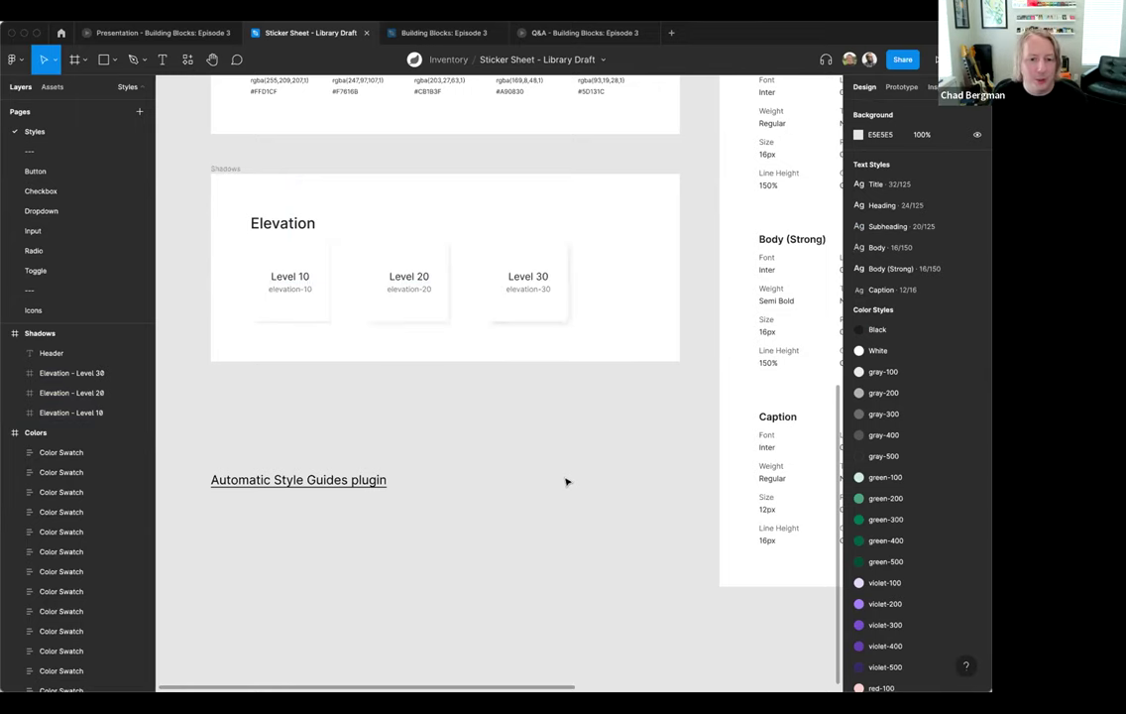
scroll(567, 481, up, 1)
scroll(566, 482, right, 2)
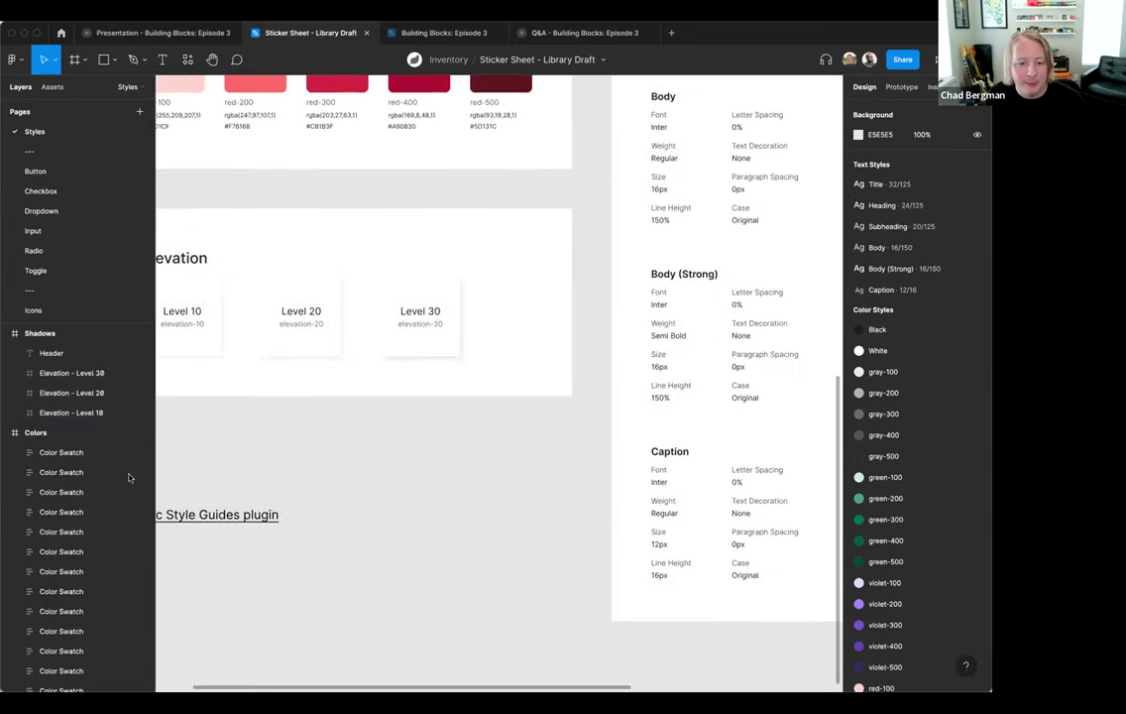
scroll(45, 496, down, 5)
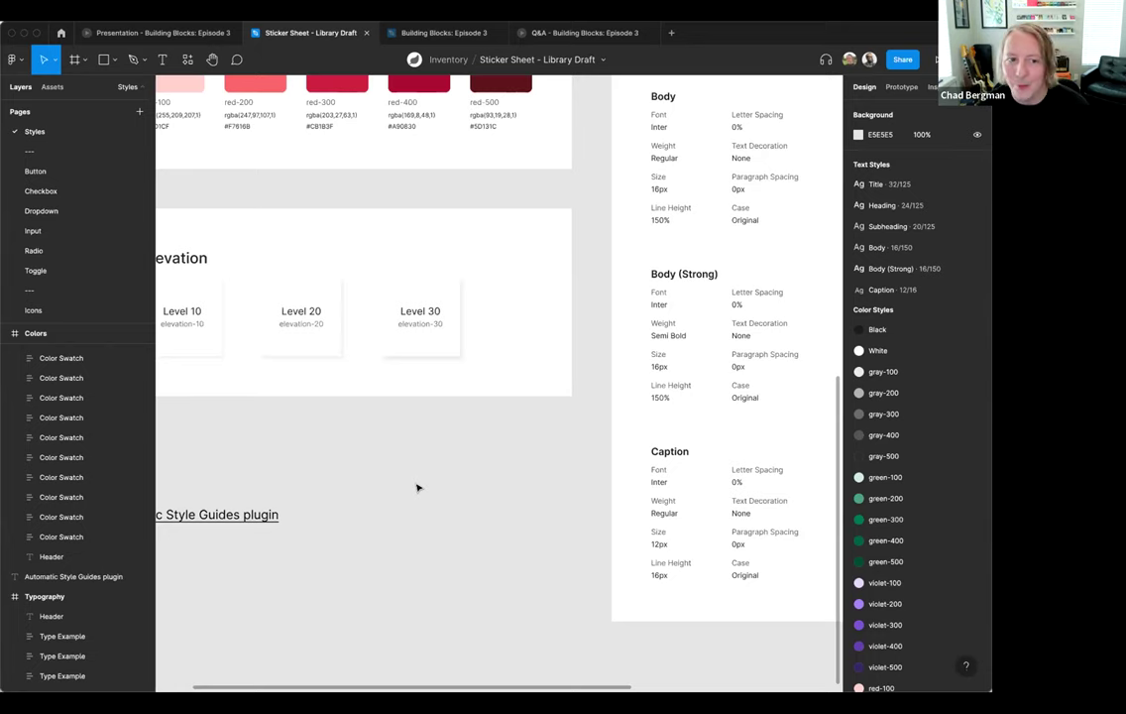
scroll(418, 488, left, 3)
scroll(417, 488, up, 1)
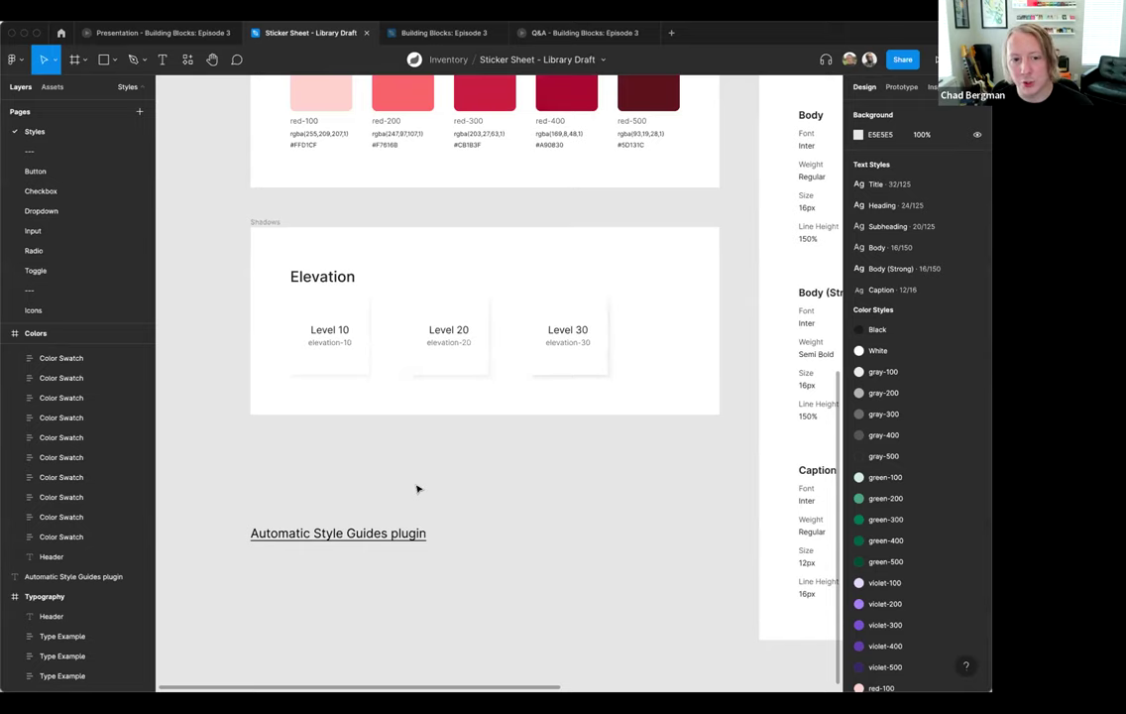
scroll(417, 489, right, 1)
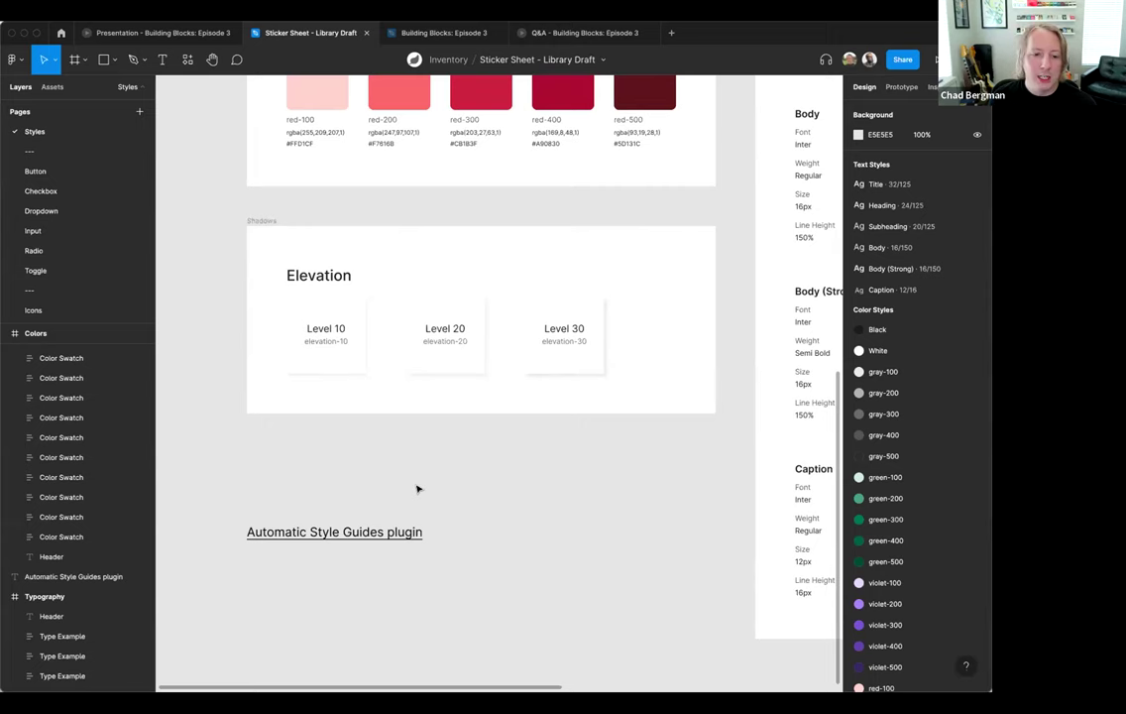
scroll(418, 489, up, 3)
scroll(417, 489, right, 1)
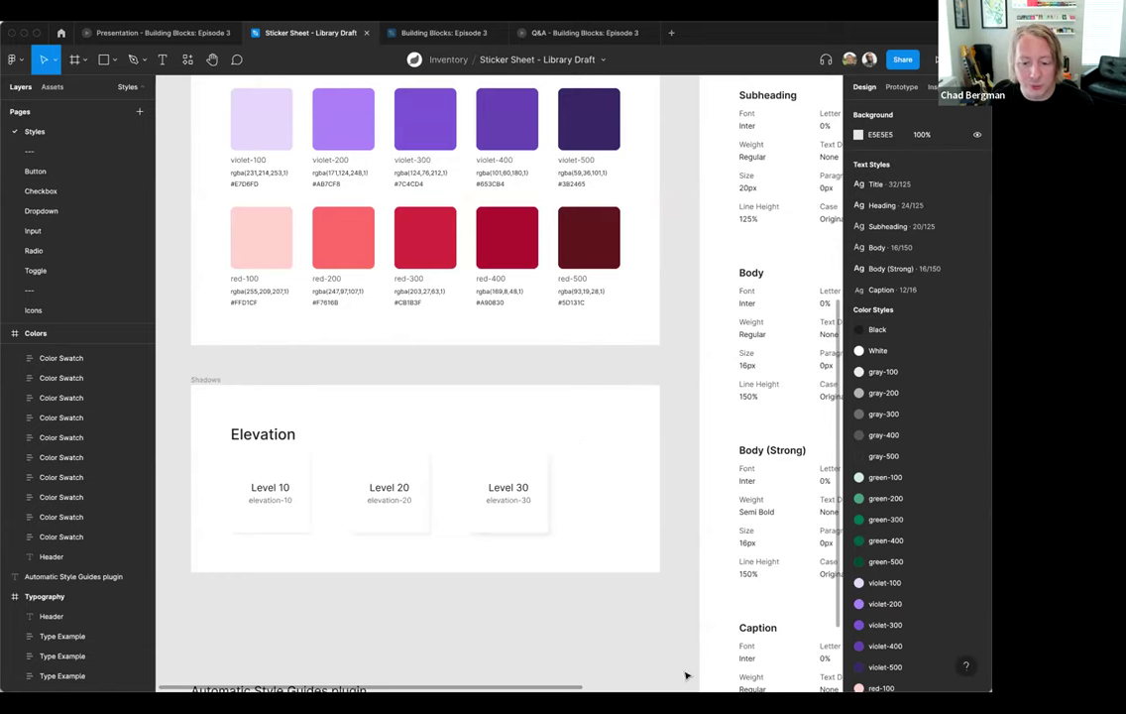
mouse_move(276, 652)
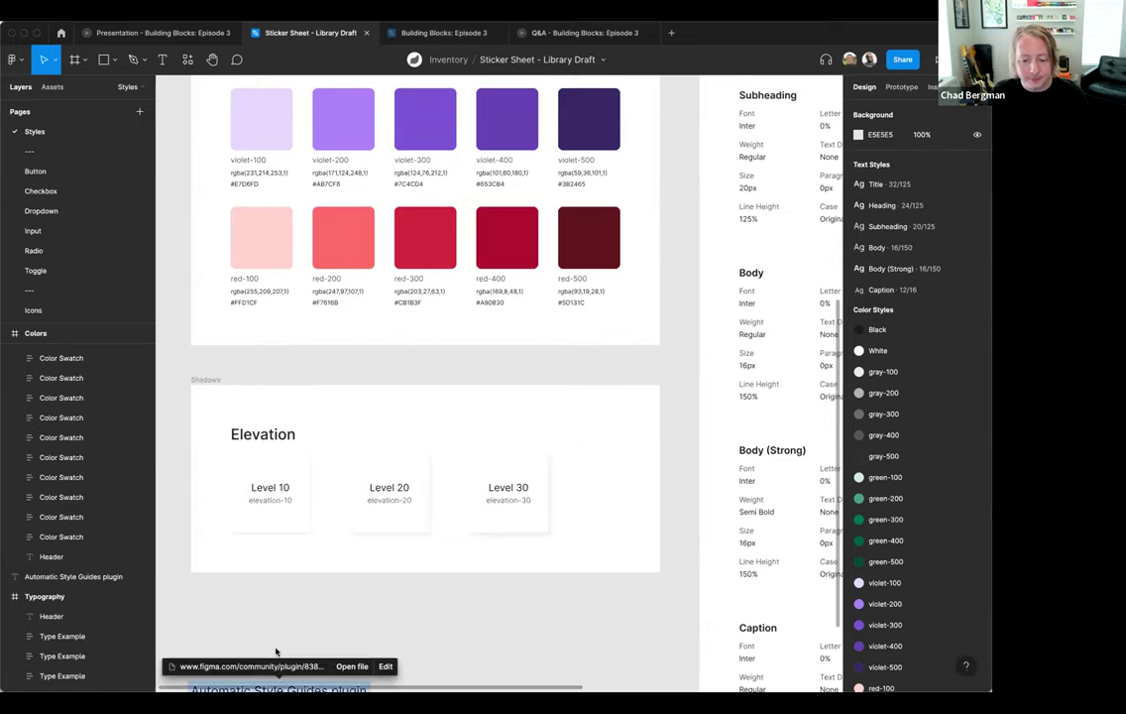
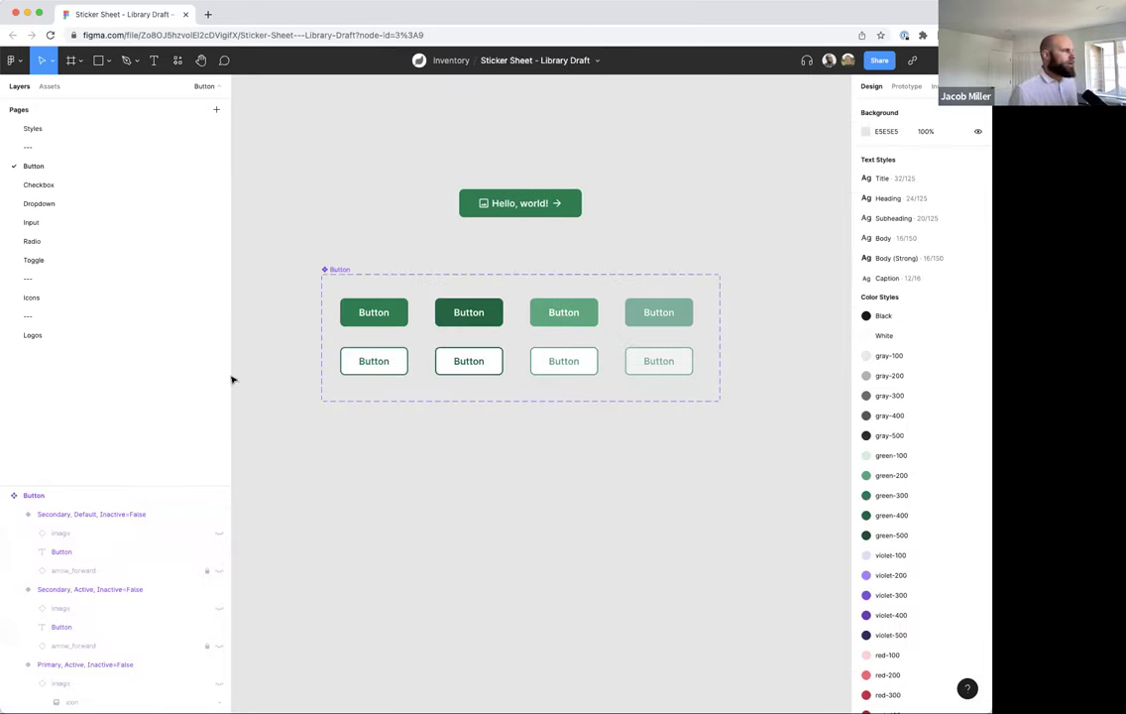
- Select the Button component set frame to show its eight variants and their properties
click(340, 269)
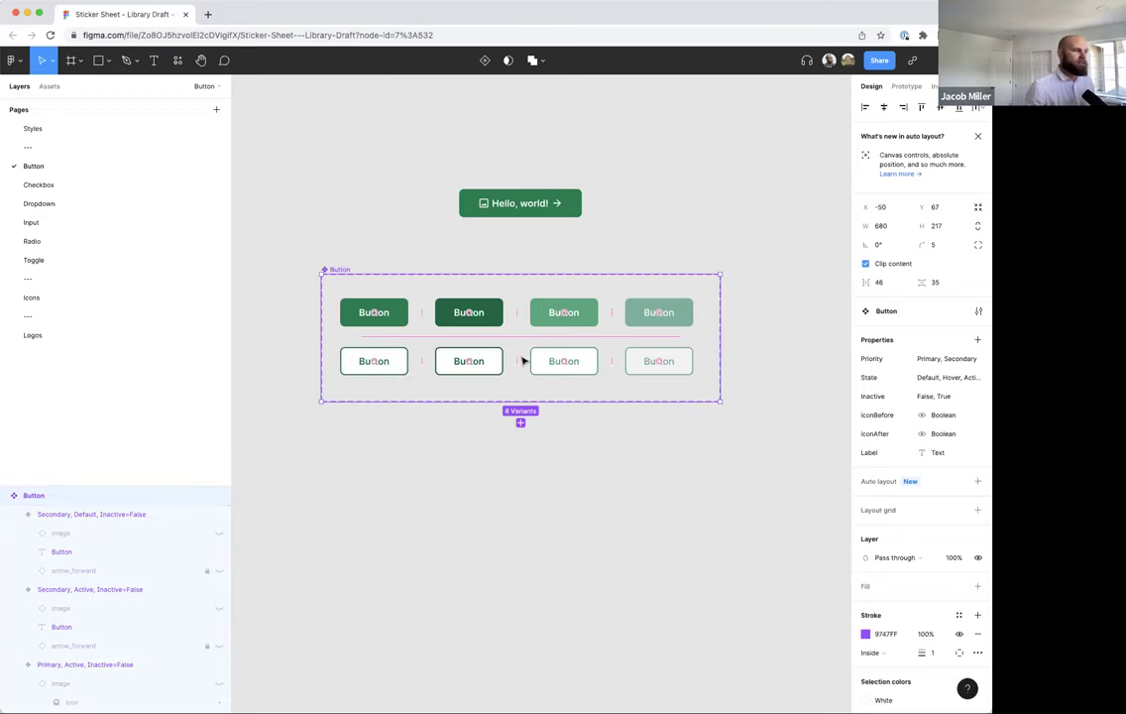
- Paste the usage text into the Button documentation: actions like Add, Close, Cancel or Save, not navigation
click(978, 313)
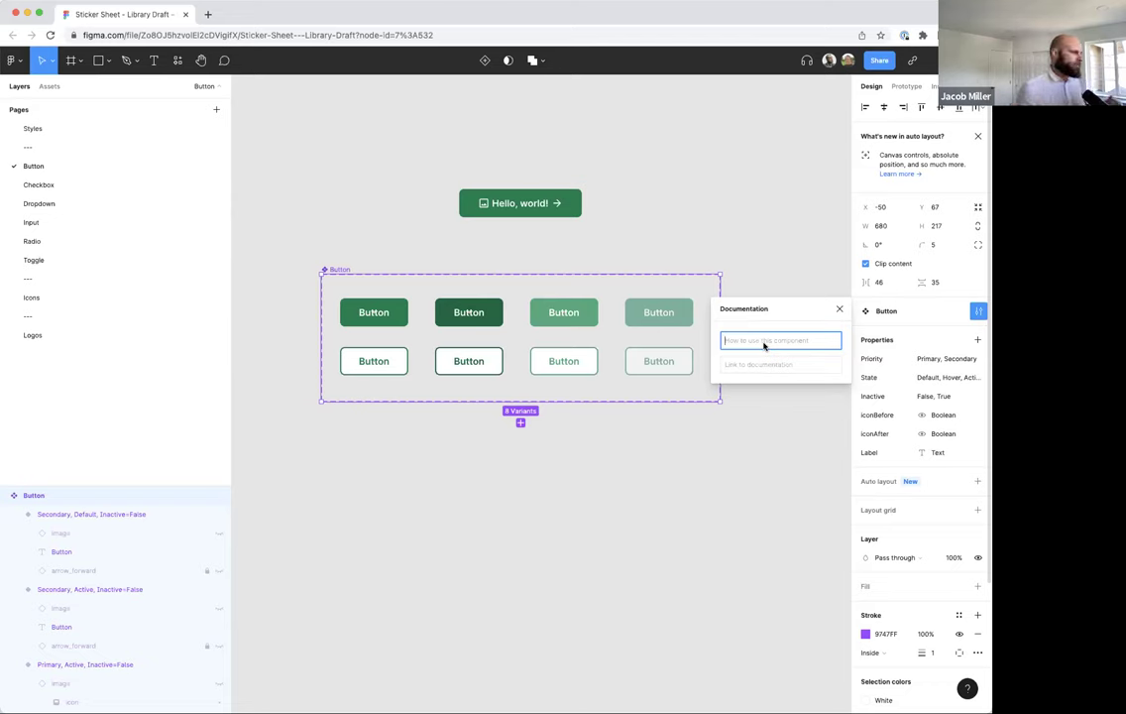
text(Buttons are used primarily for actions, such as "Add", "Close", "Cancel", or "Save". A CTA button may be used to navigate to a specific focus area from a feature callout. Aside from this use, buttons are not intended to be used for navigation, where a text link should be used instead.)
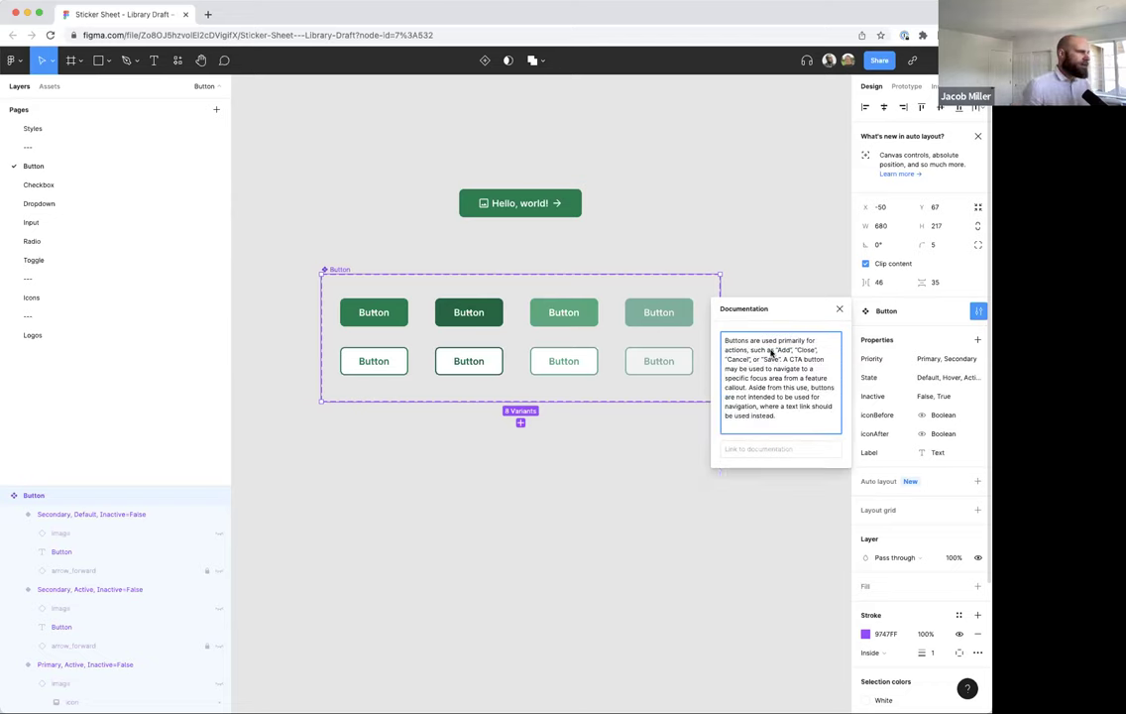
key(BackSpace)
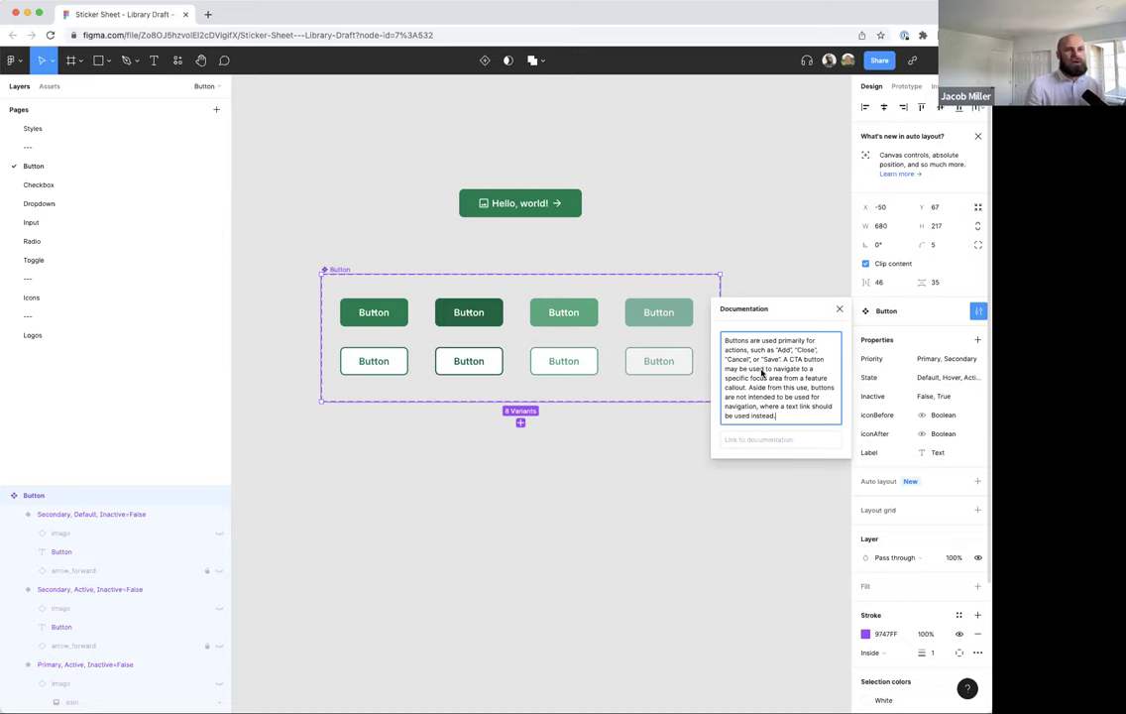
key(Escape)
click(763, 210)
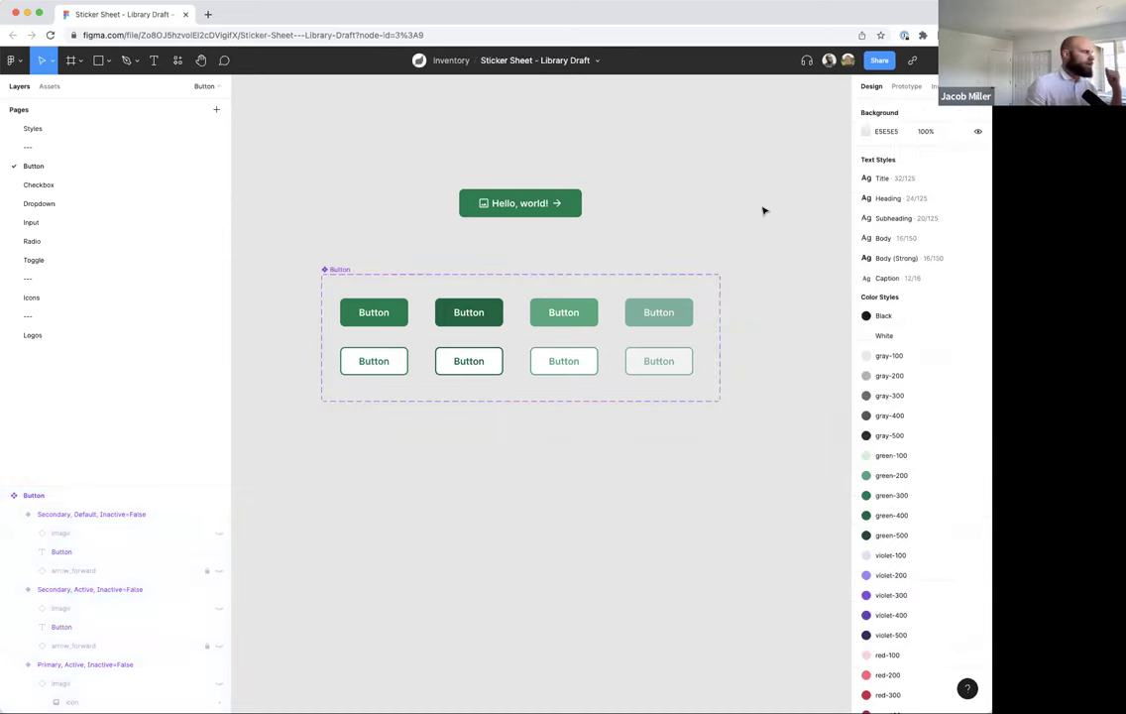
click(50, 87)
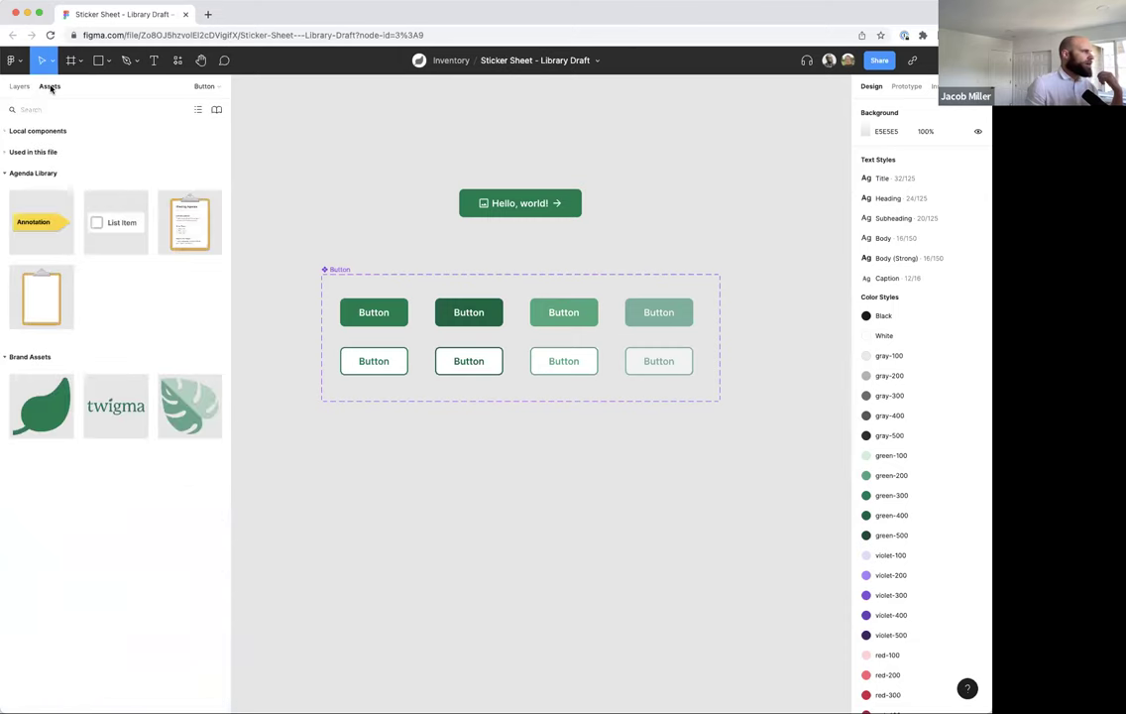
click(6, 131)
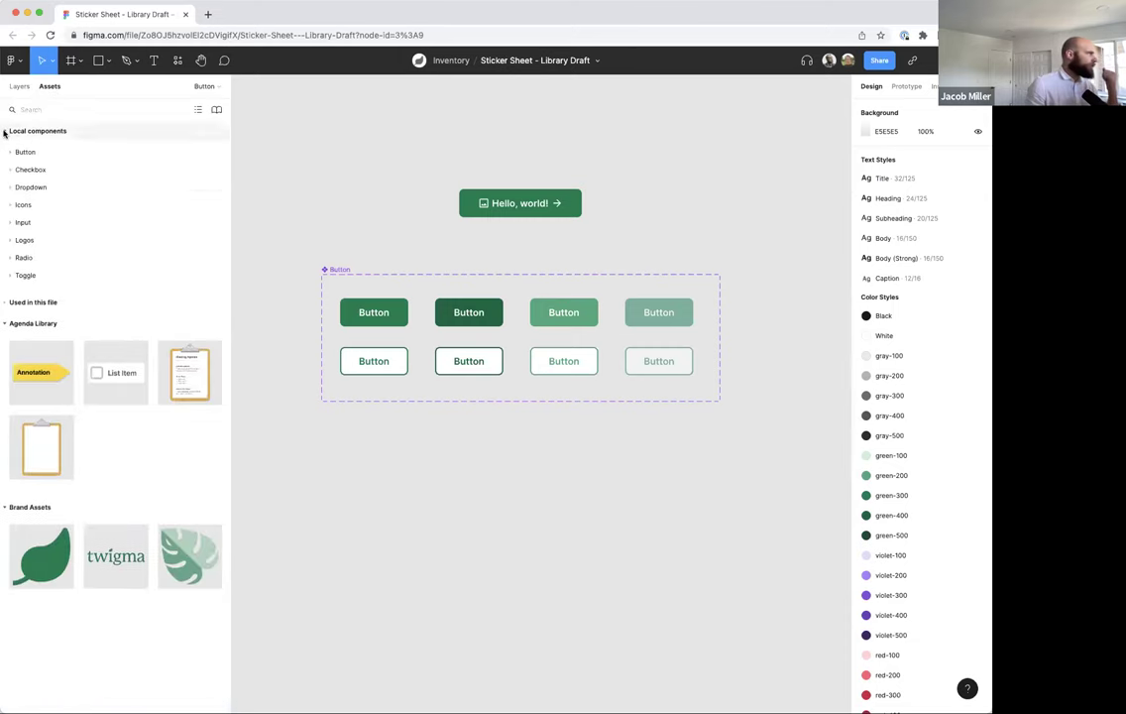
click(9, 154)
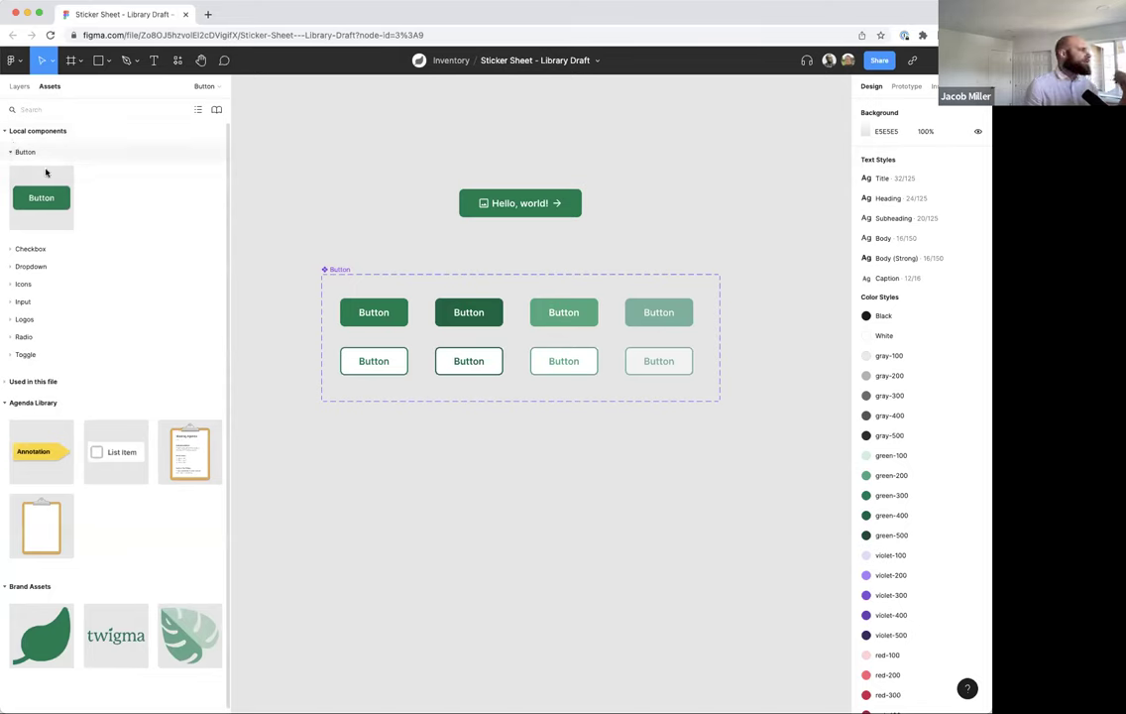
mouse_move(41, 176)
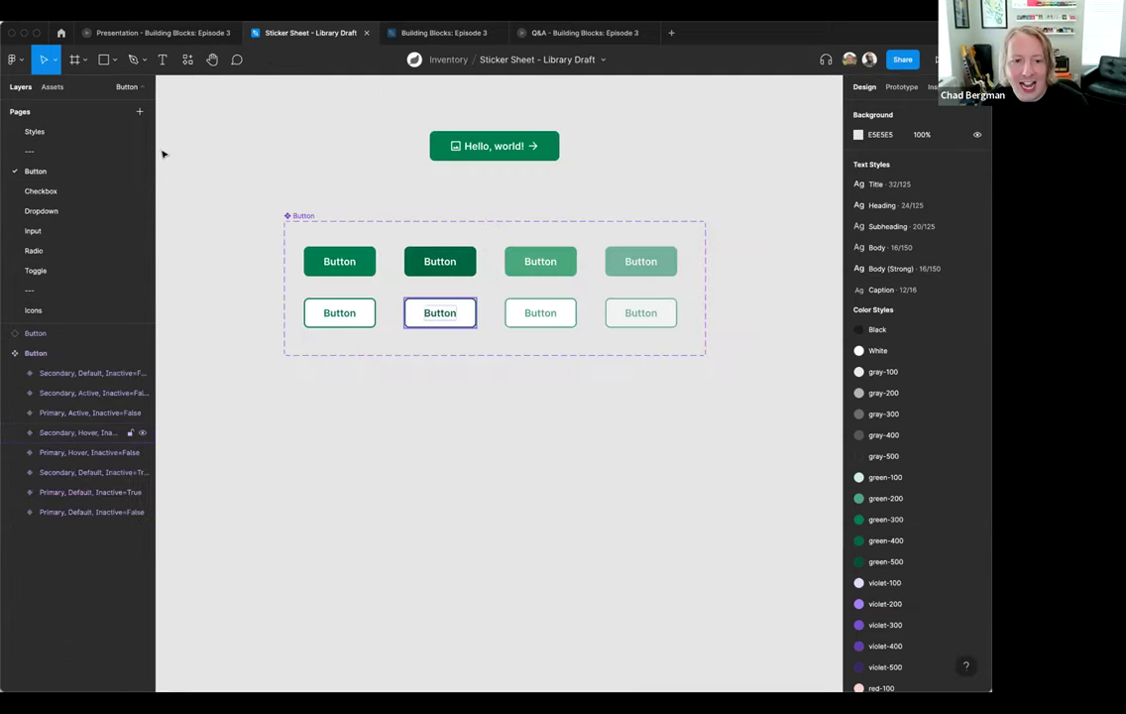
- Expand Button under Local components in Assets, then select the Hello, world! button instance
click(50, 87)
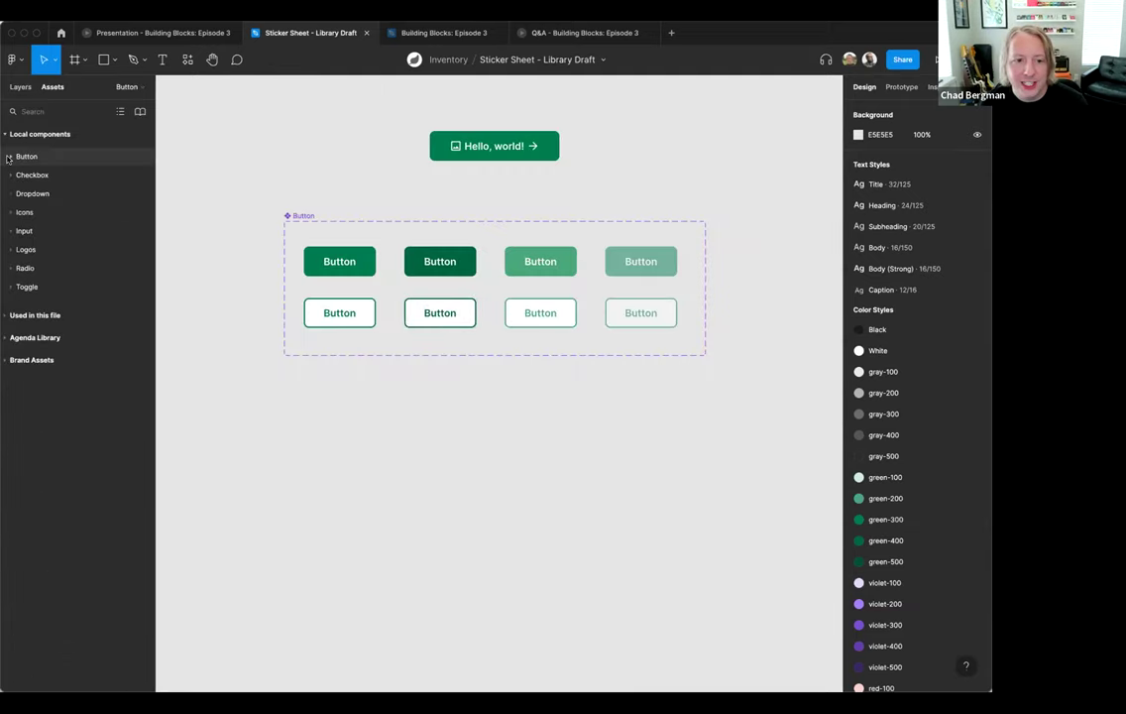
click(9, 156)
mouse_move(47, 208)
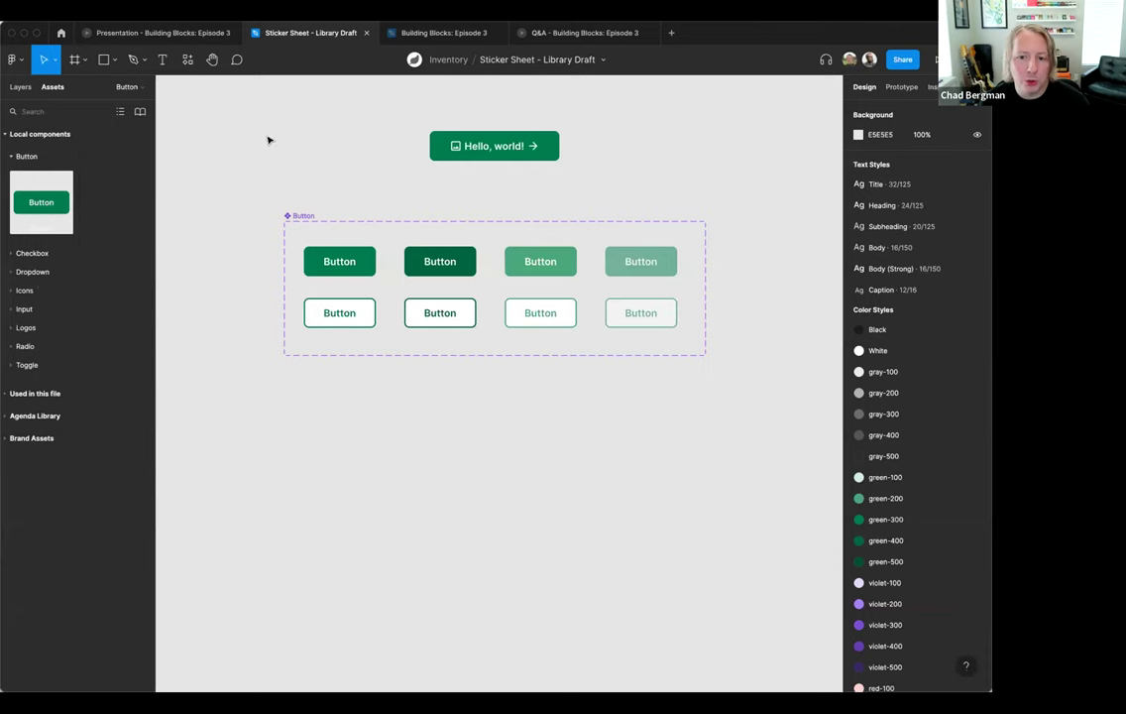
click(455, 145)
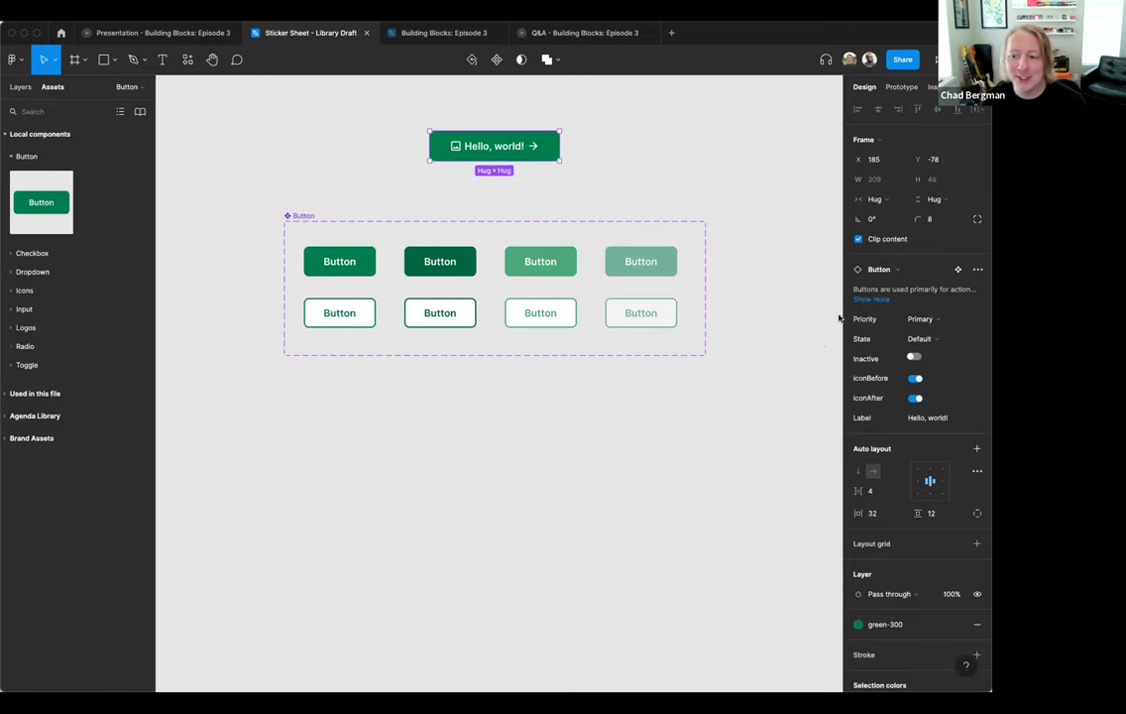
- Review the Hello, world! instance's documentation, keep Primary priority, and deselect it
click(874, 300)
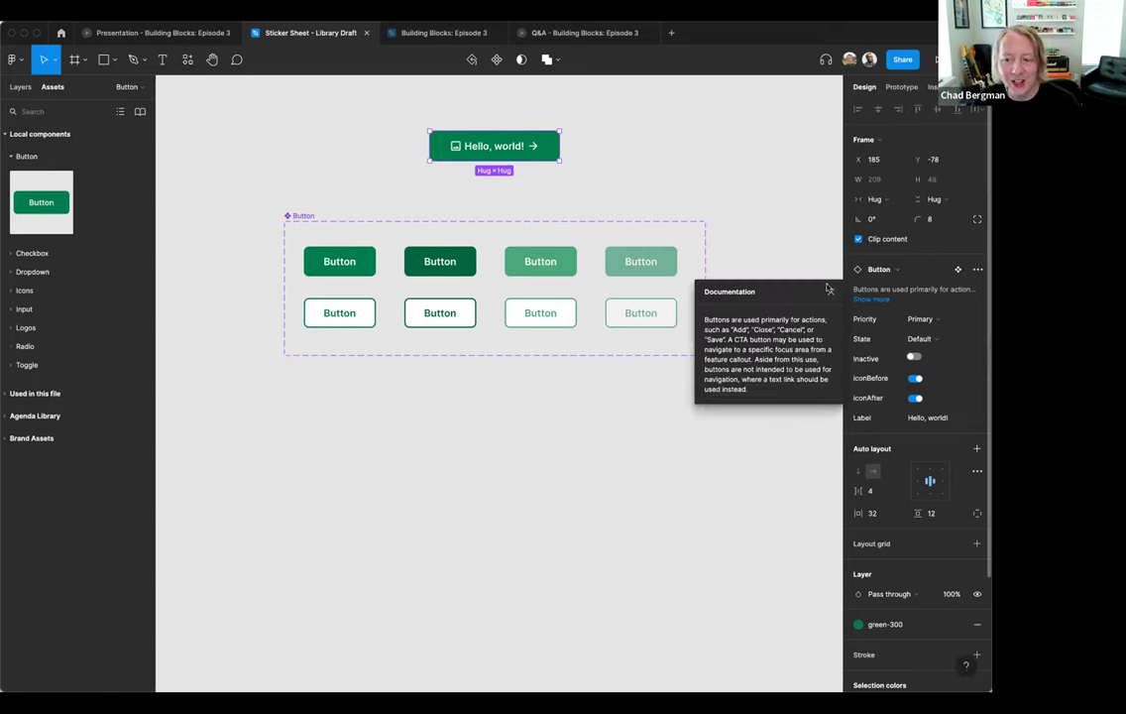
click(738, 259)
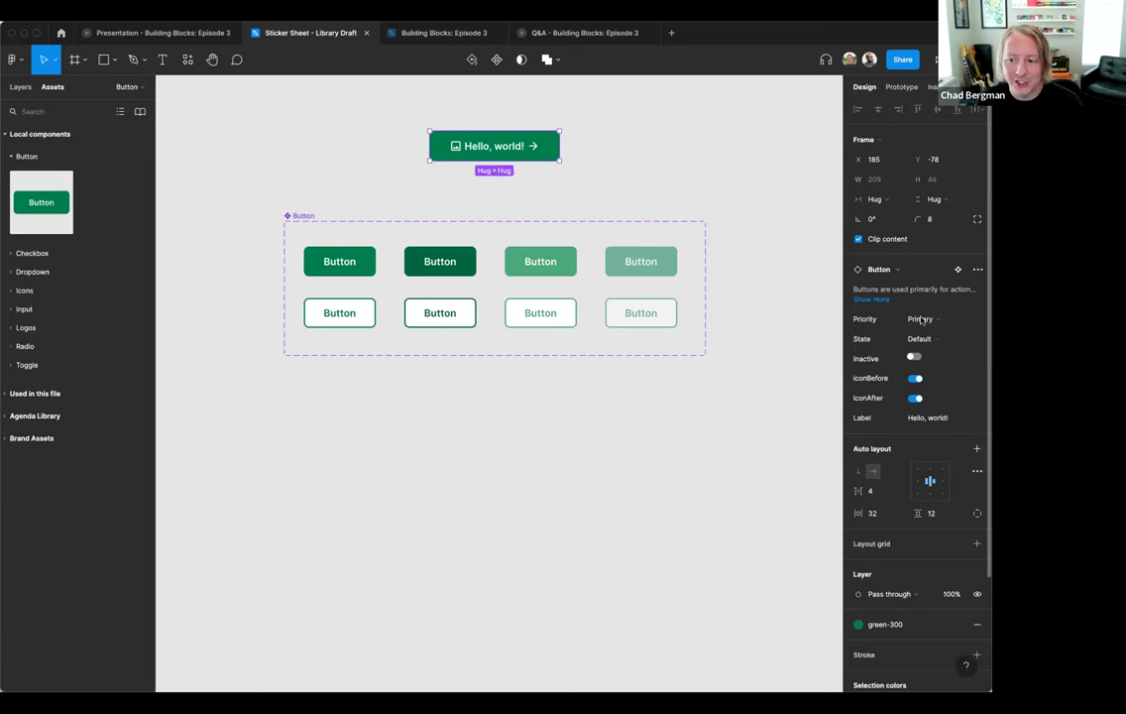
click(921, 319)
click(924, 319)
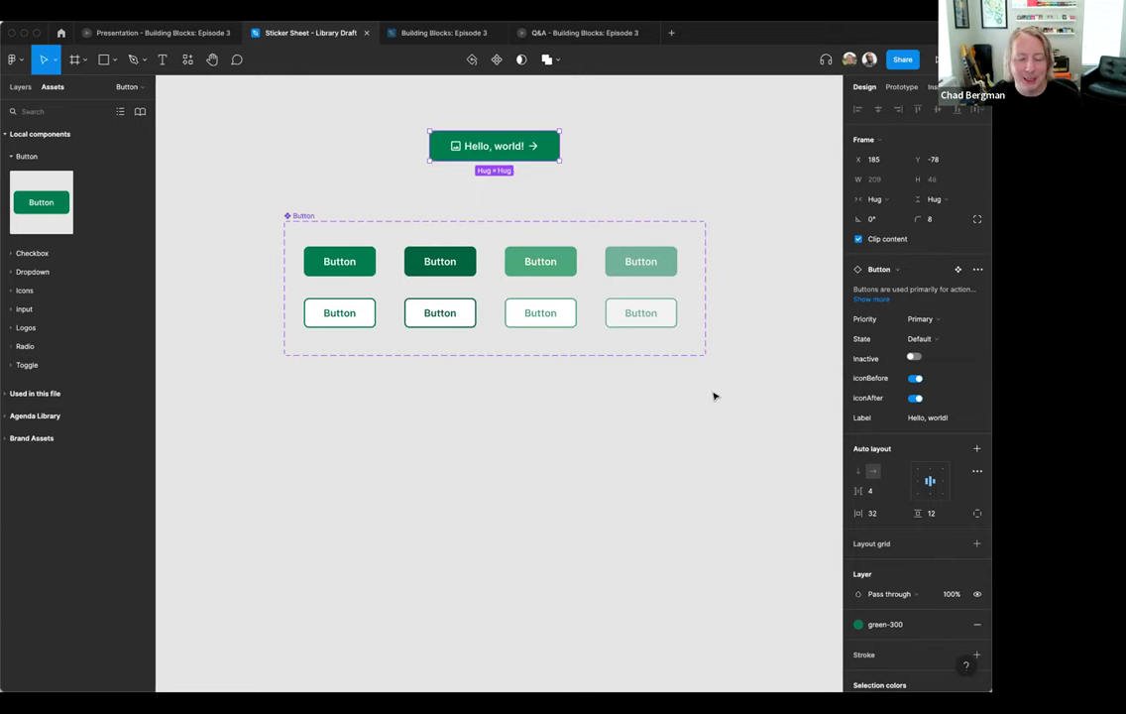
click(647, 176)
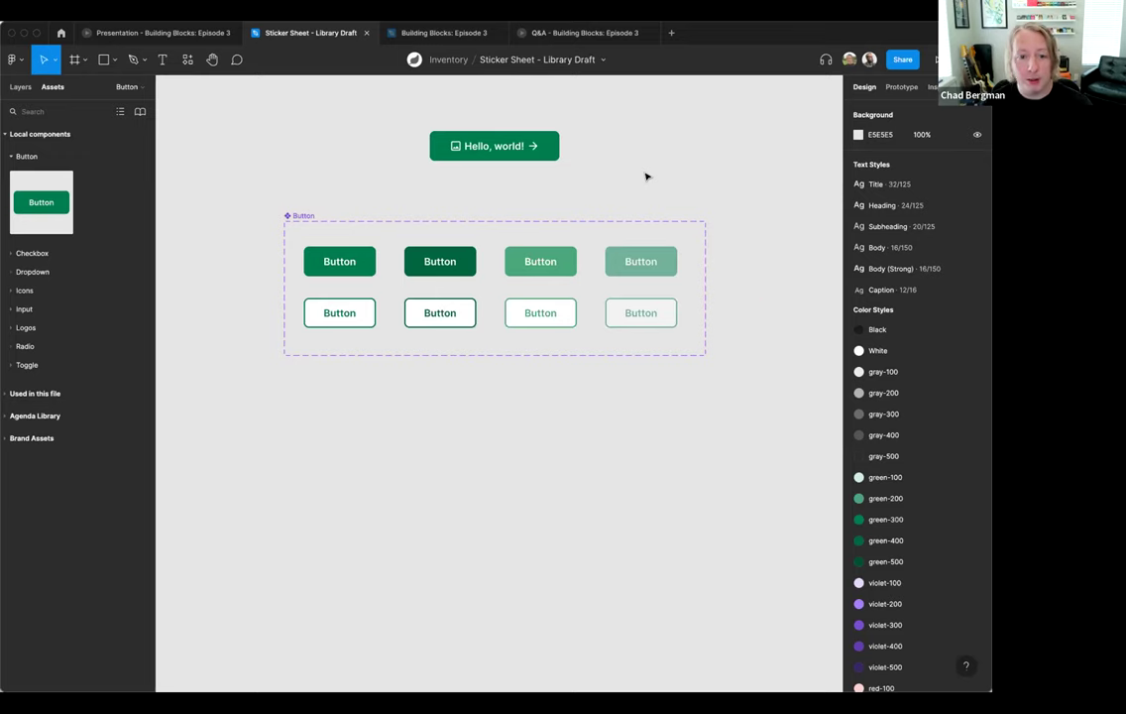
- Add a new page named Cover and move it to the end of the pages list
click(20, 87)
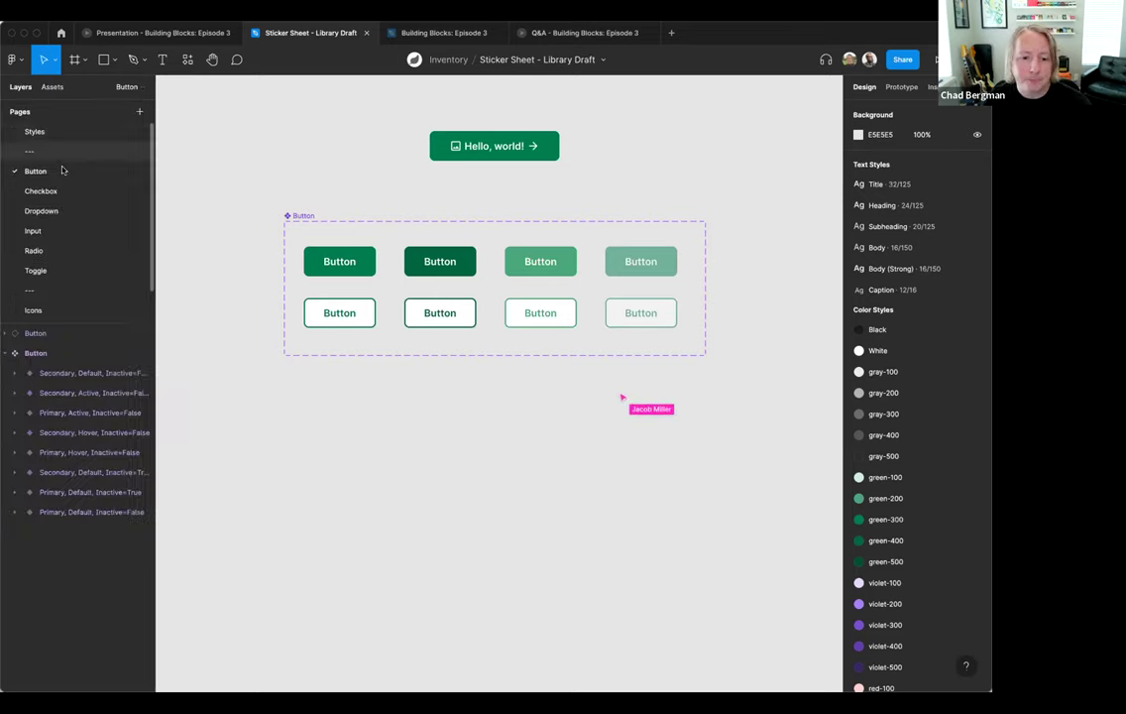
scroll(100, 199, down, 1)
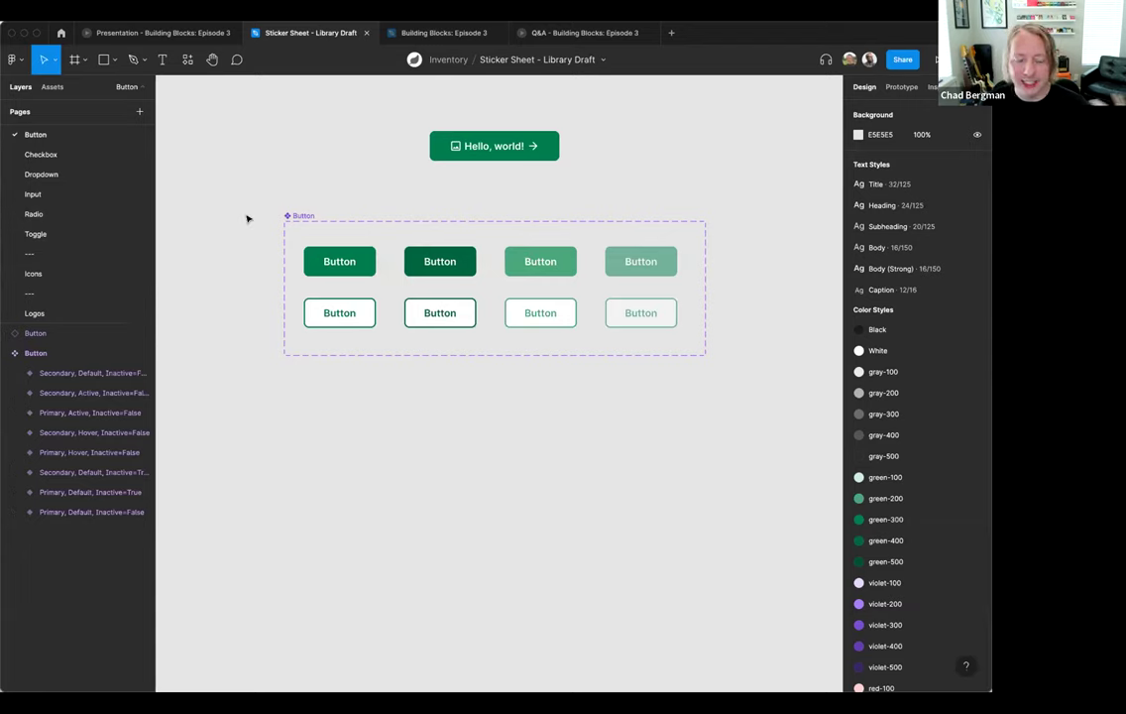
click(140, 115)
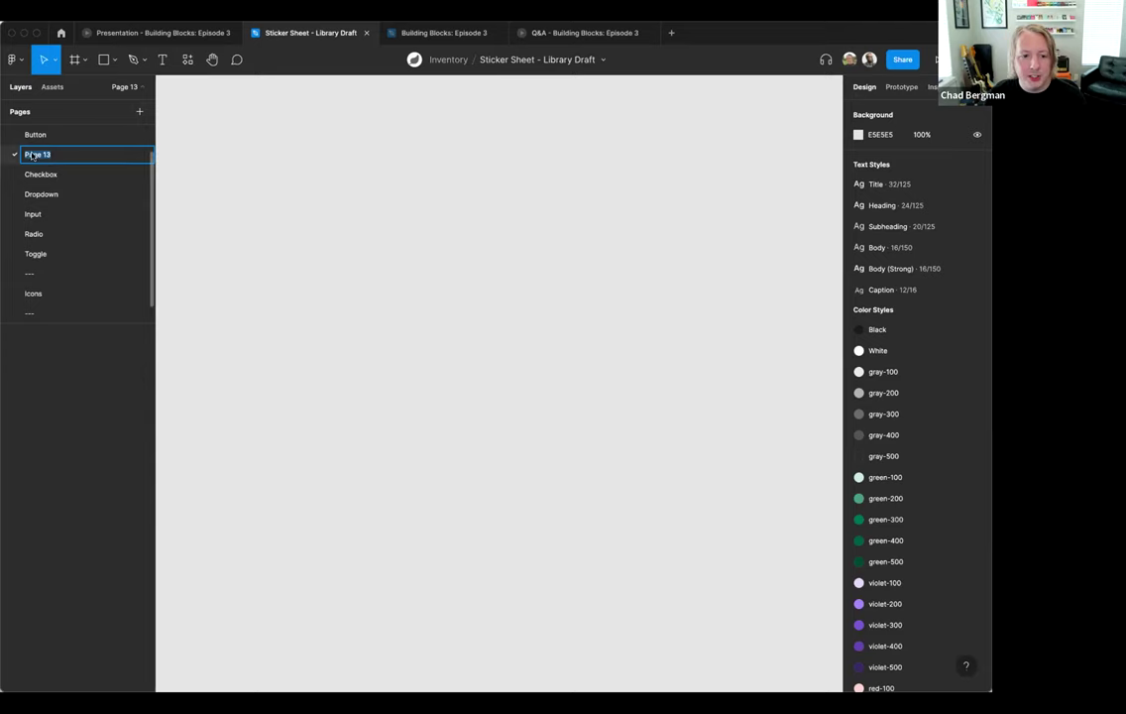
text(Ca)
text(ver)
key(Return)
drag(32, 154, 62, 297)
scroll(61, 268, down, 1)
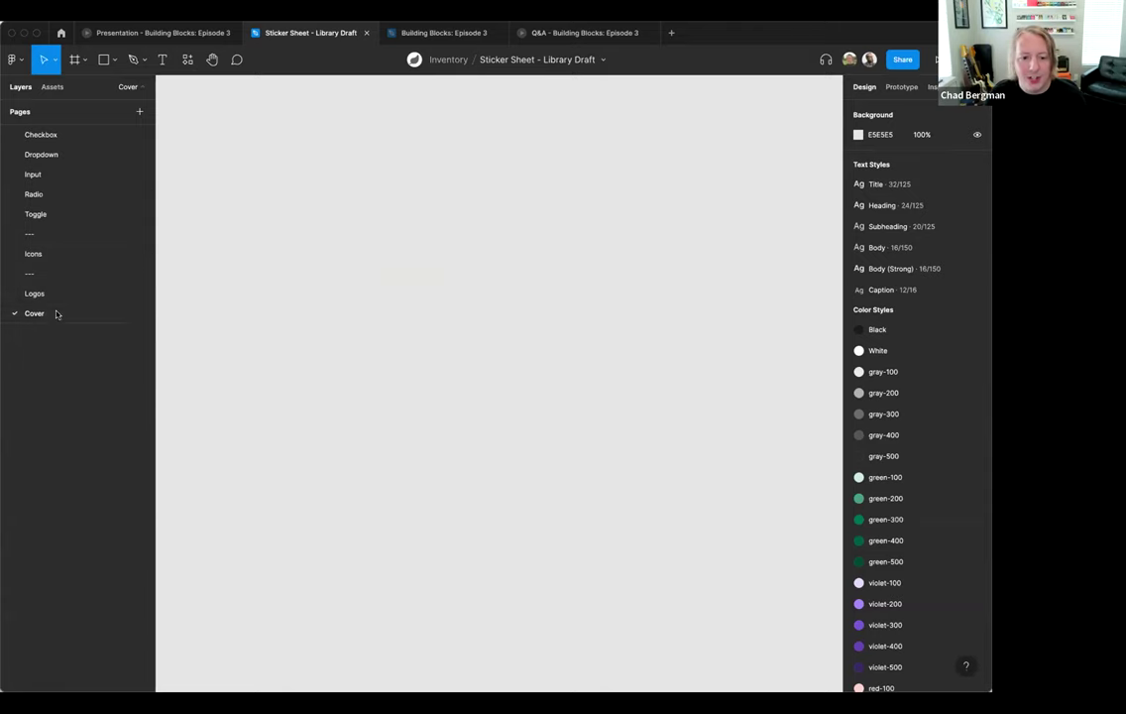
- Create a 1920×960 Figma Community Plugin / file cover frame on the Cover page
key(f)
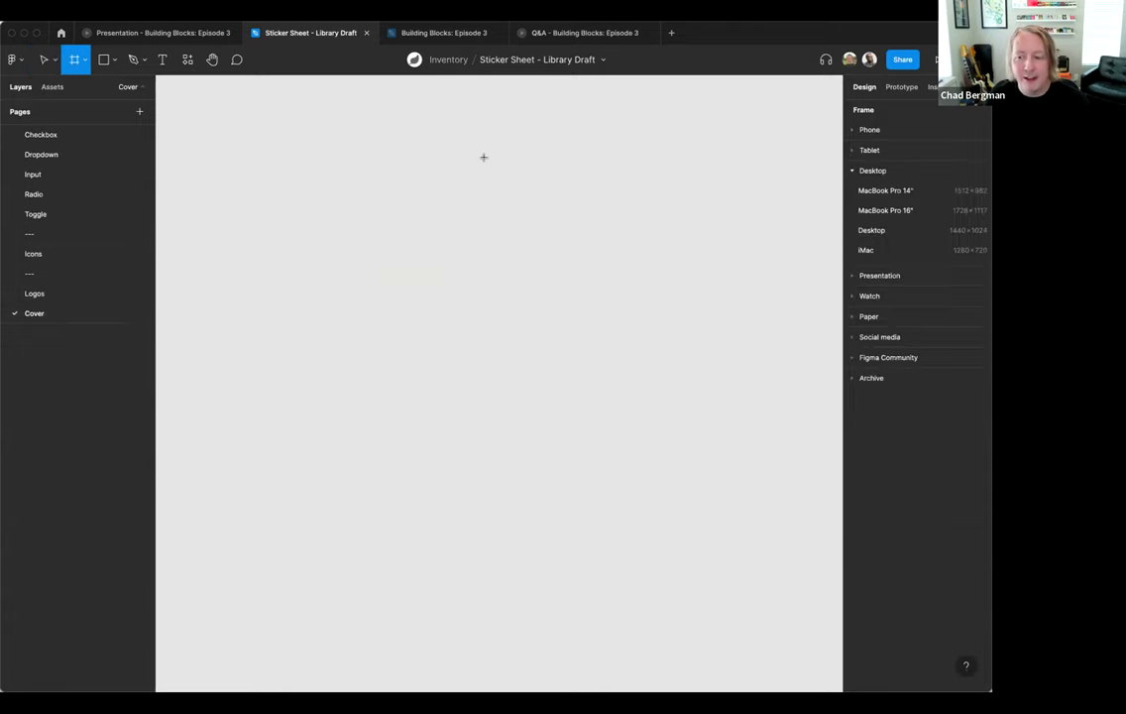
click(856, 357)
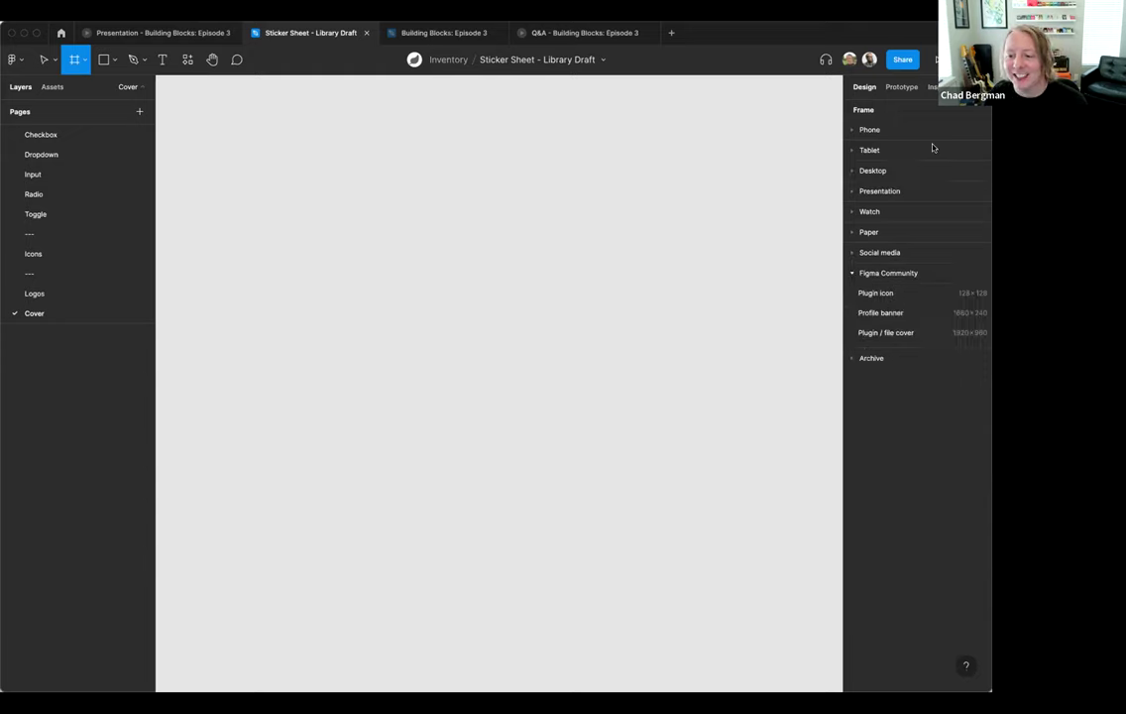
click(890, 334)
click(543, 154)
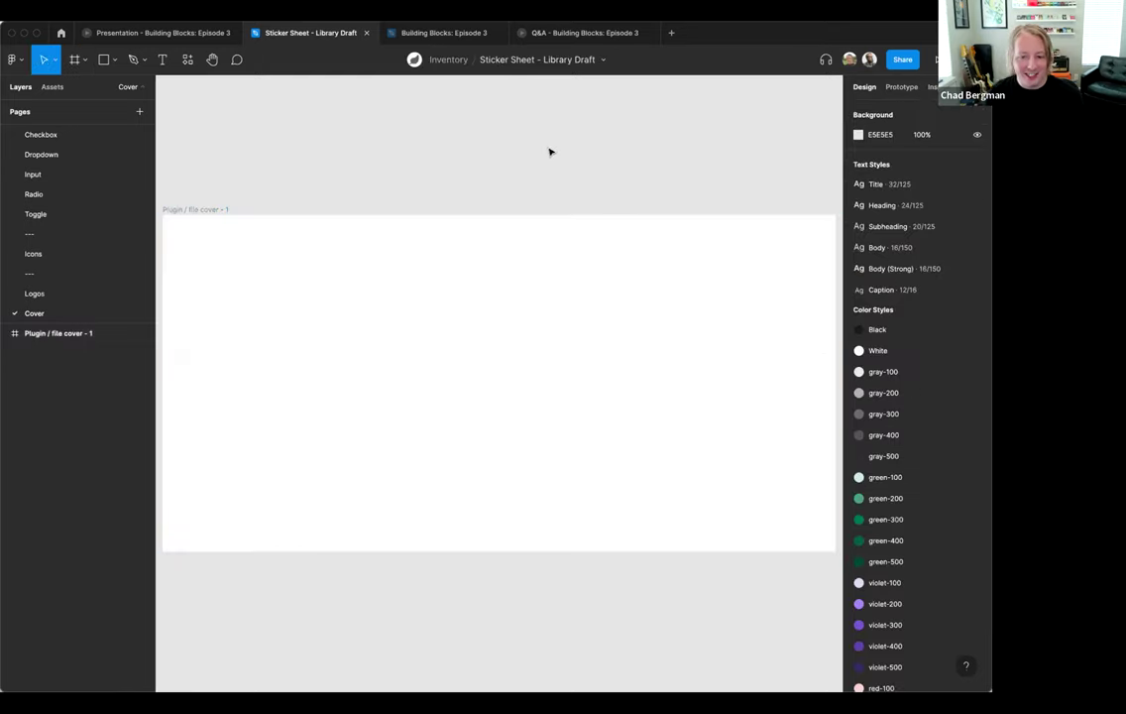
- Add the text 'This is the v1 library' in the cover frame with the Title style
key(t)
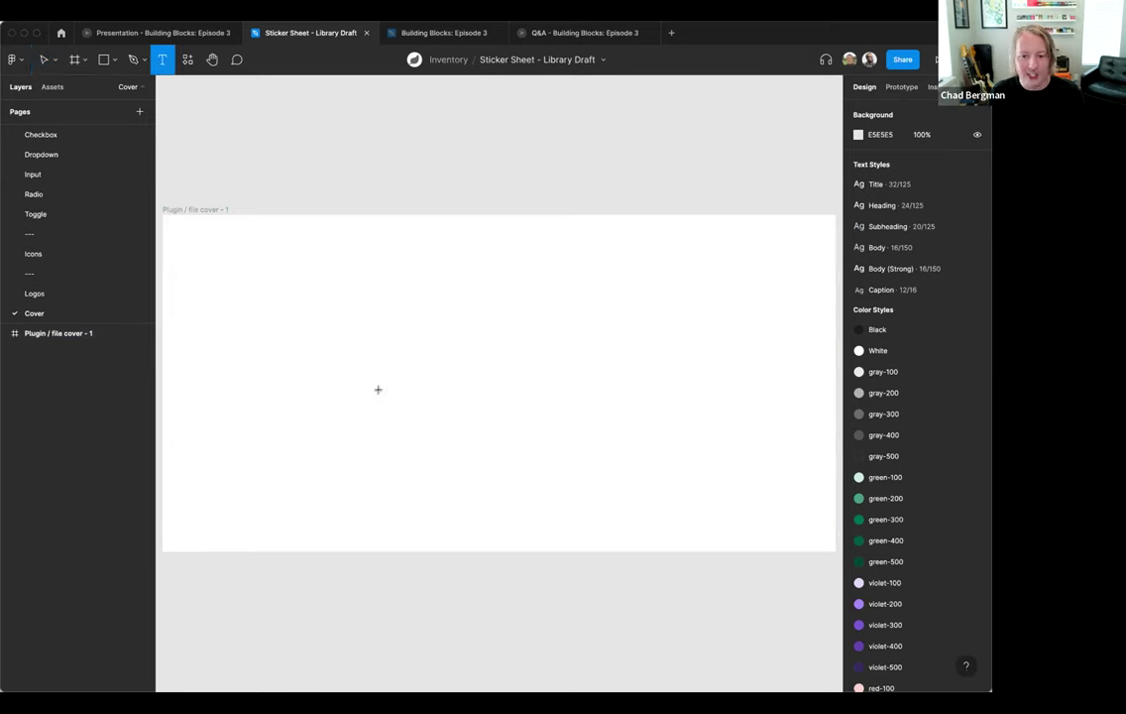
click(396, 377)
text(This is)
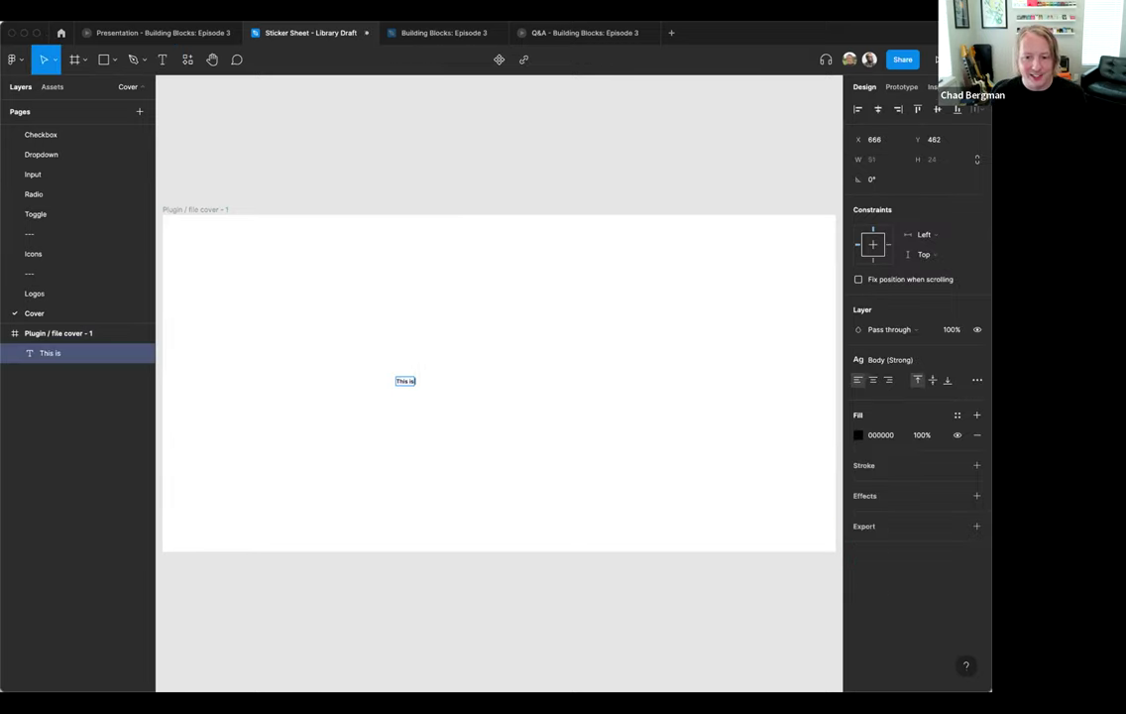
text( the v1 library)
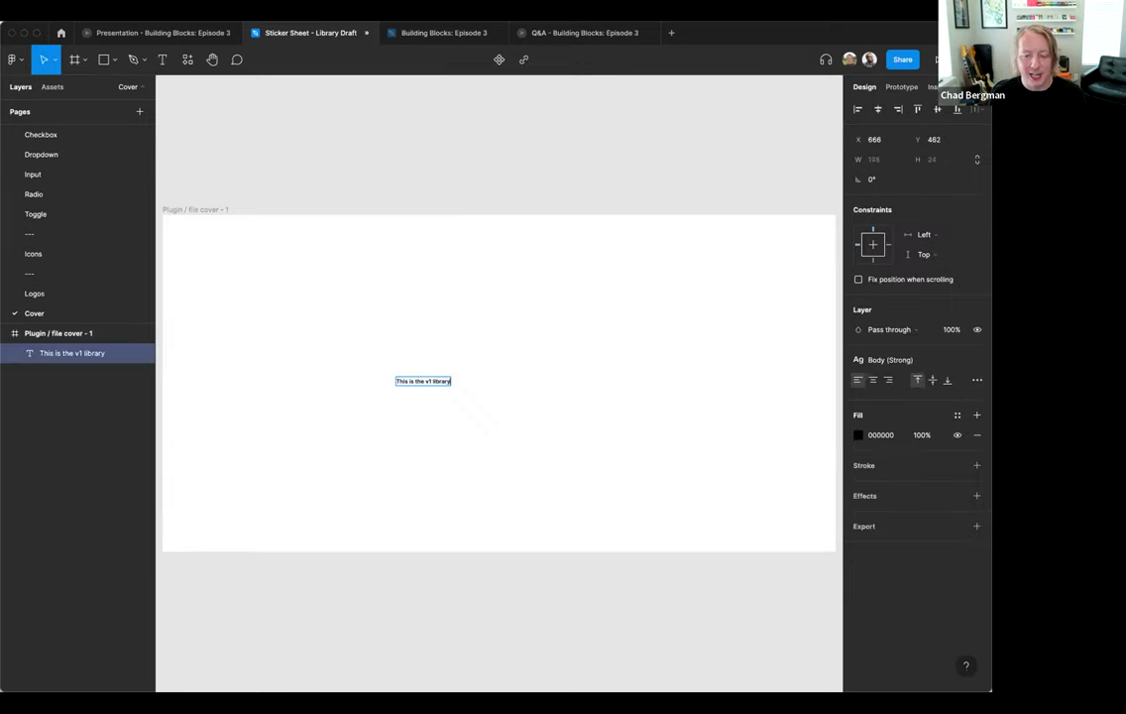
key(Escape)
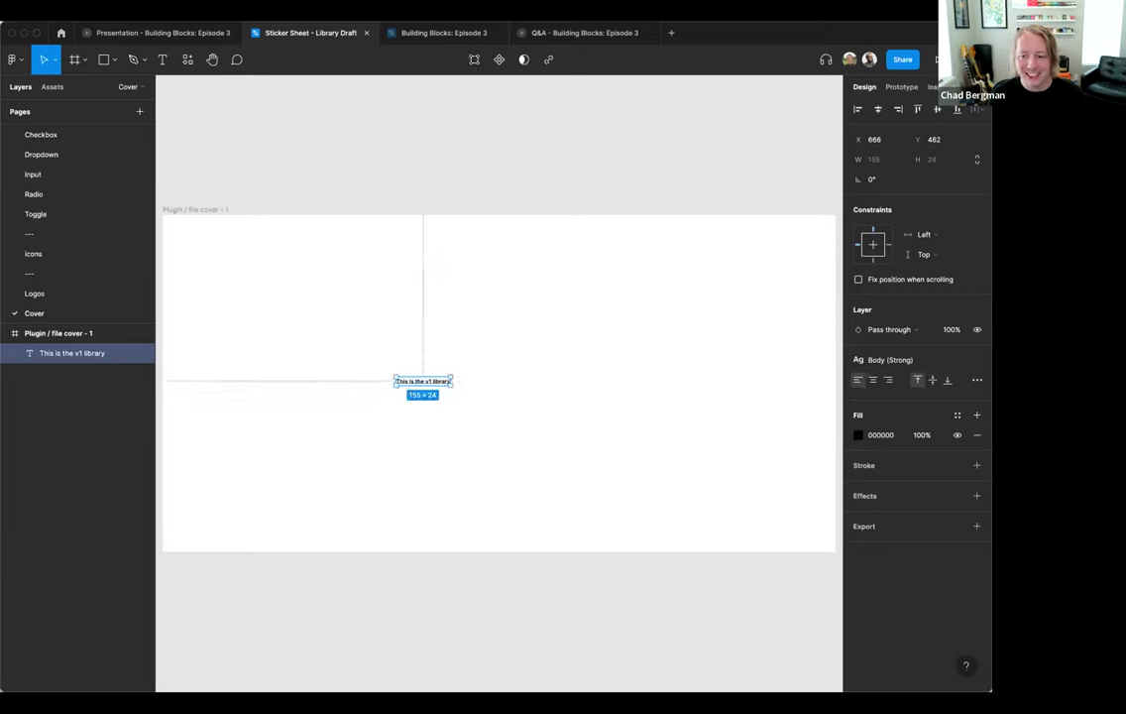
click(913, 360)
click(902, 434)
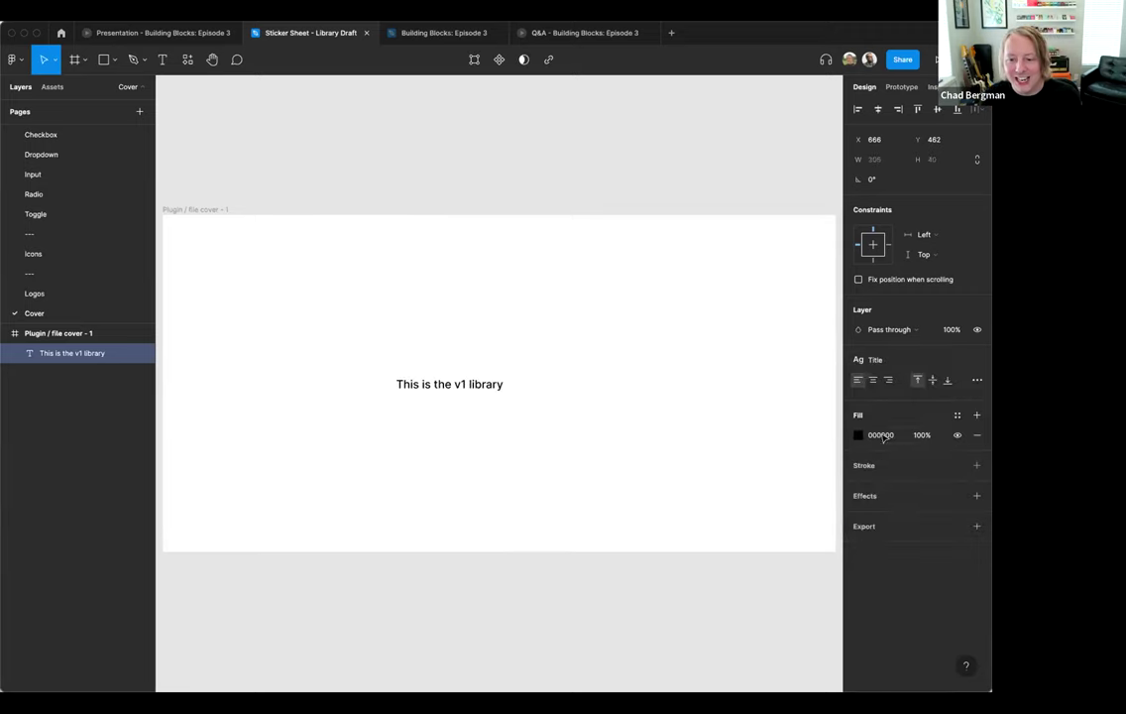
- Detach the Title style, set the font size to 128, and centre the text in the frame
click(977, 359)
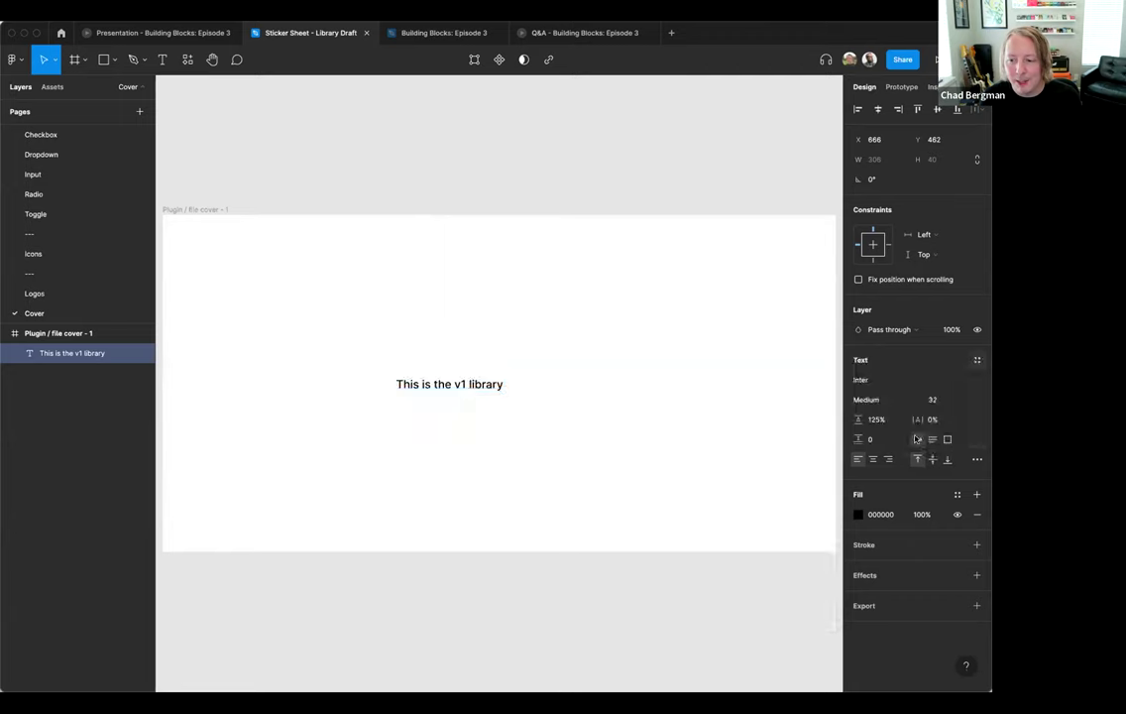
click(936, 403)
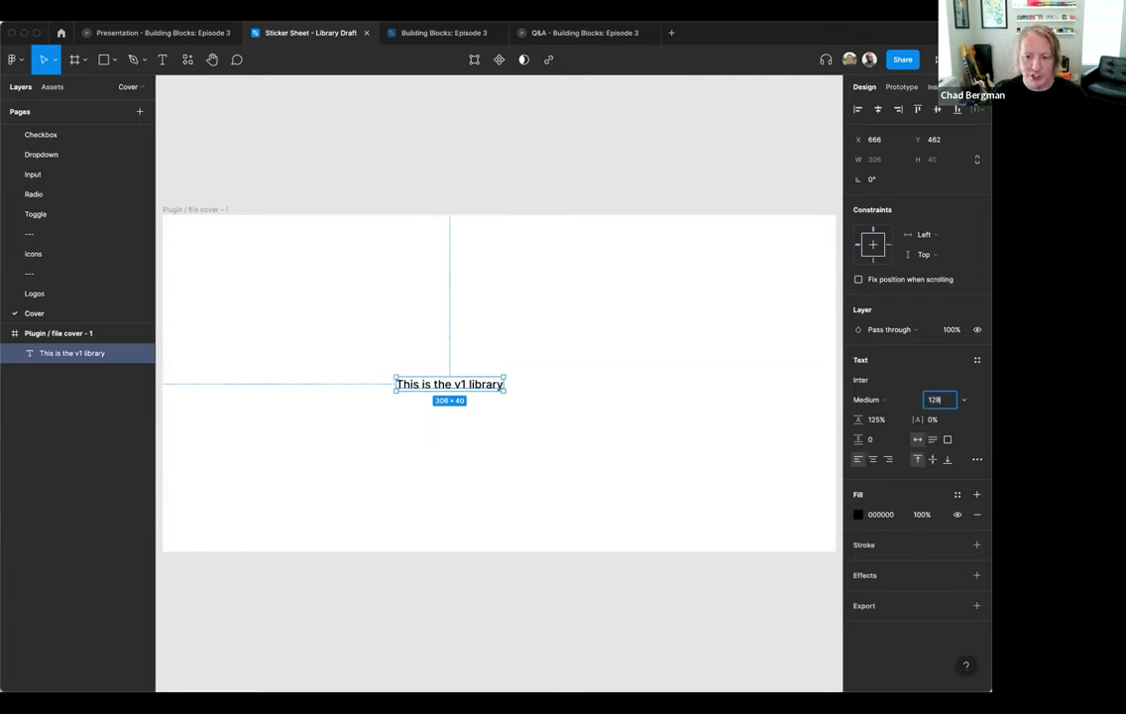
text(128)
key(Return)
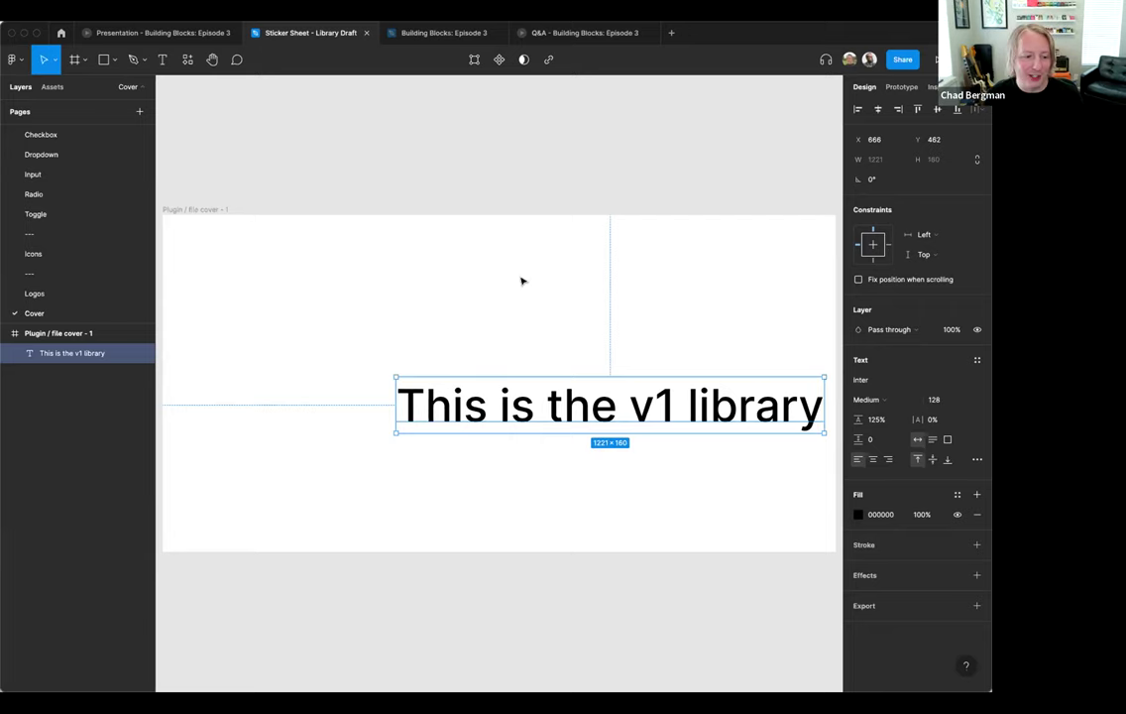
click(439, 148)
drag(550, 395, 464, 373)
- Set the cover frame as the file's thumbnail
right_click(209, 212)
click(196, 208)
right_click(198, 209)
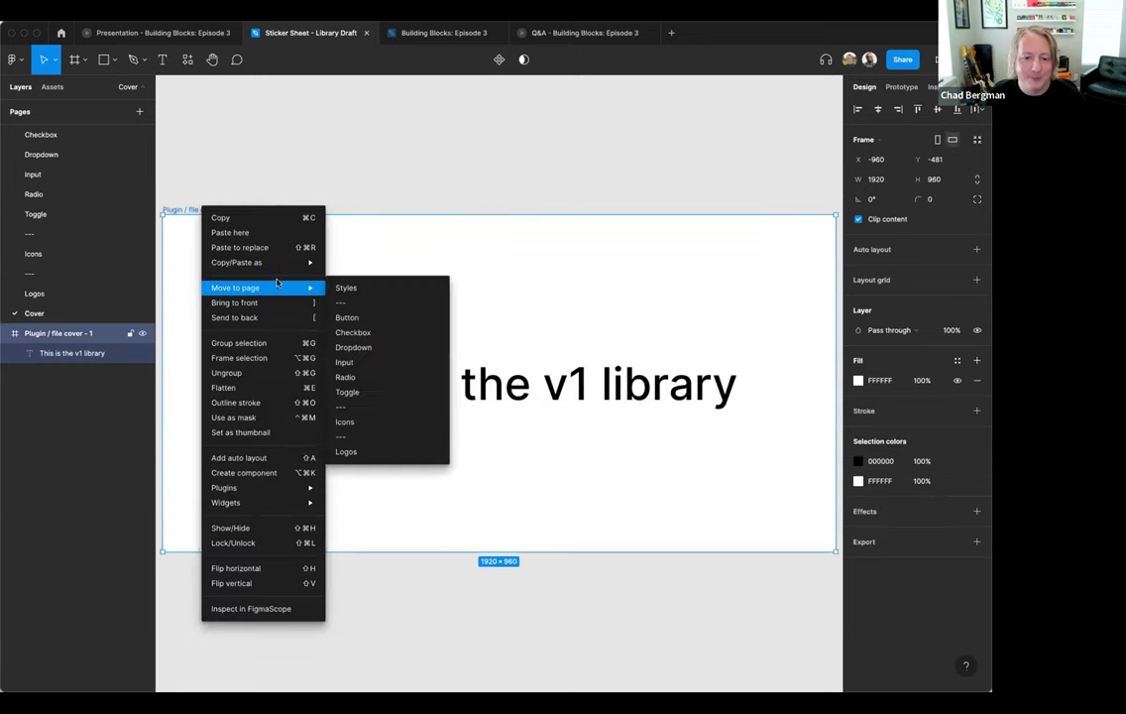
click(238, 433)
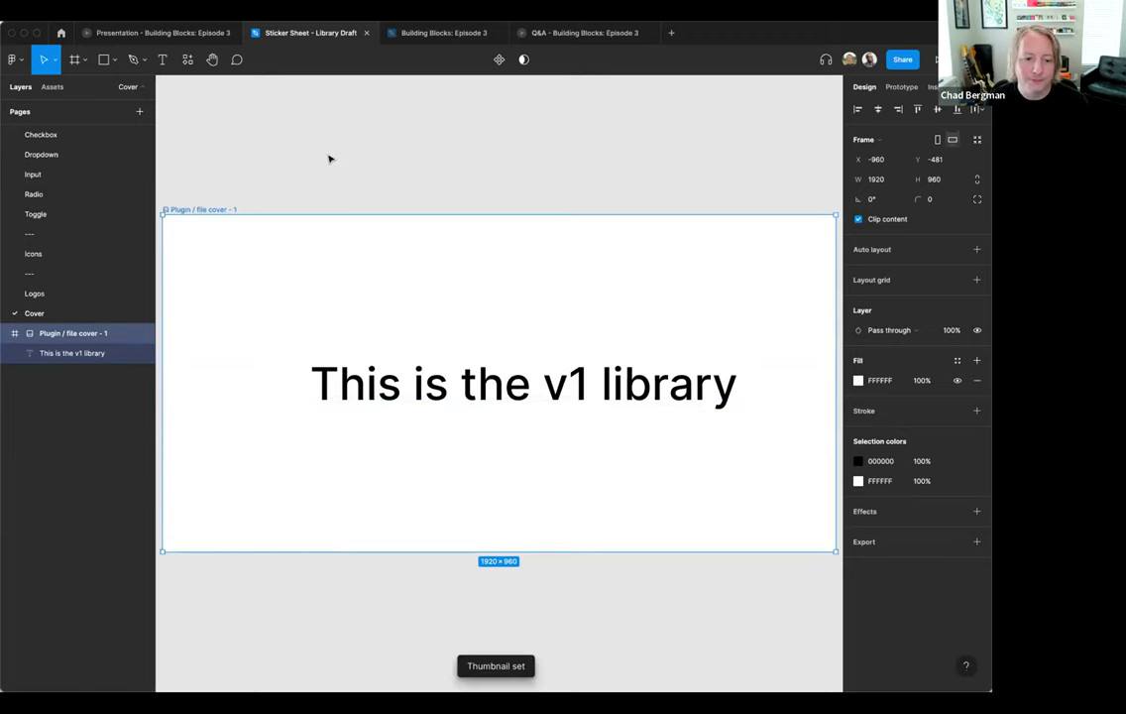
click(292, 139)
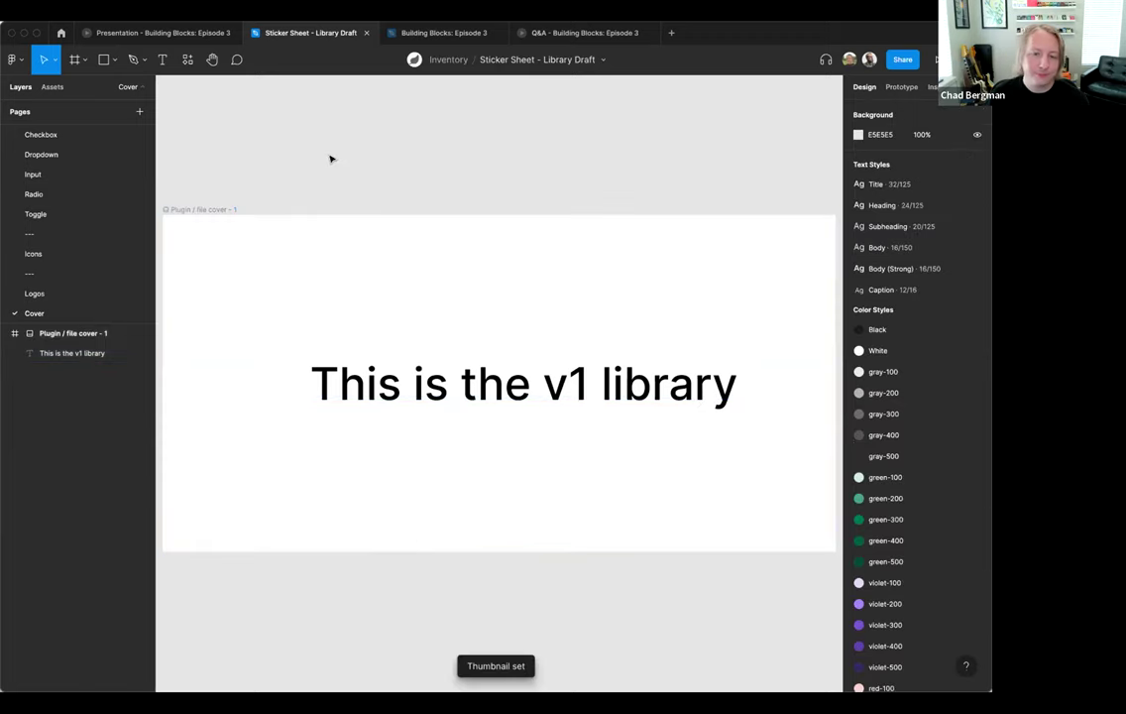
- Go back to the file browser and open the Building Blocks team page
click(60, 33)
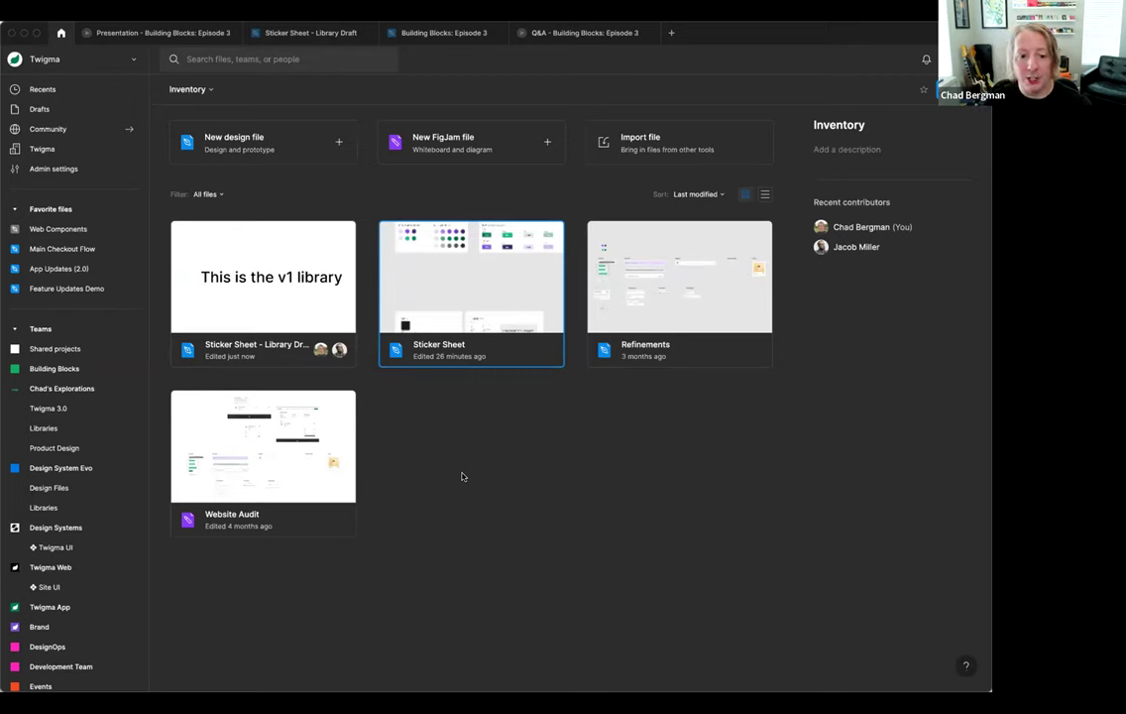
click(59, 368)
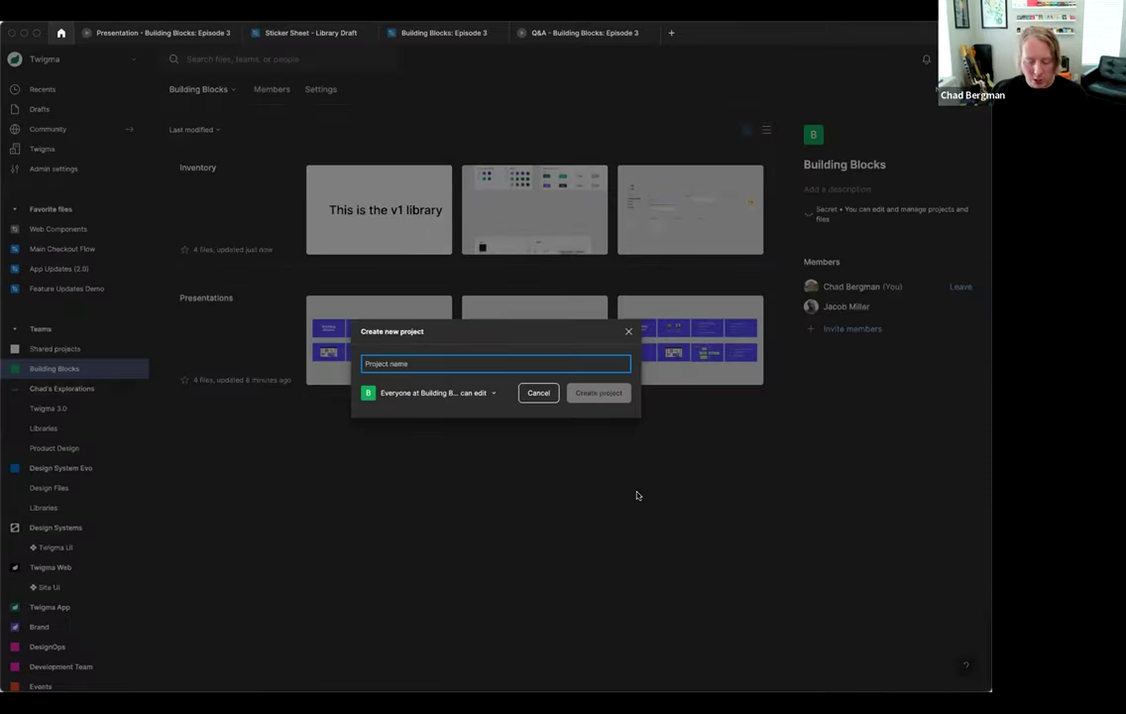
- Create a project named Libraries and return to the Building Blocks team overview
text(Libraries)
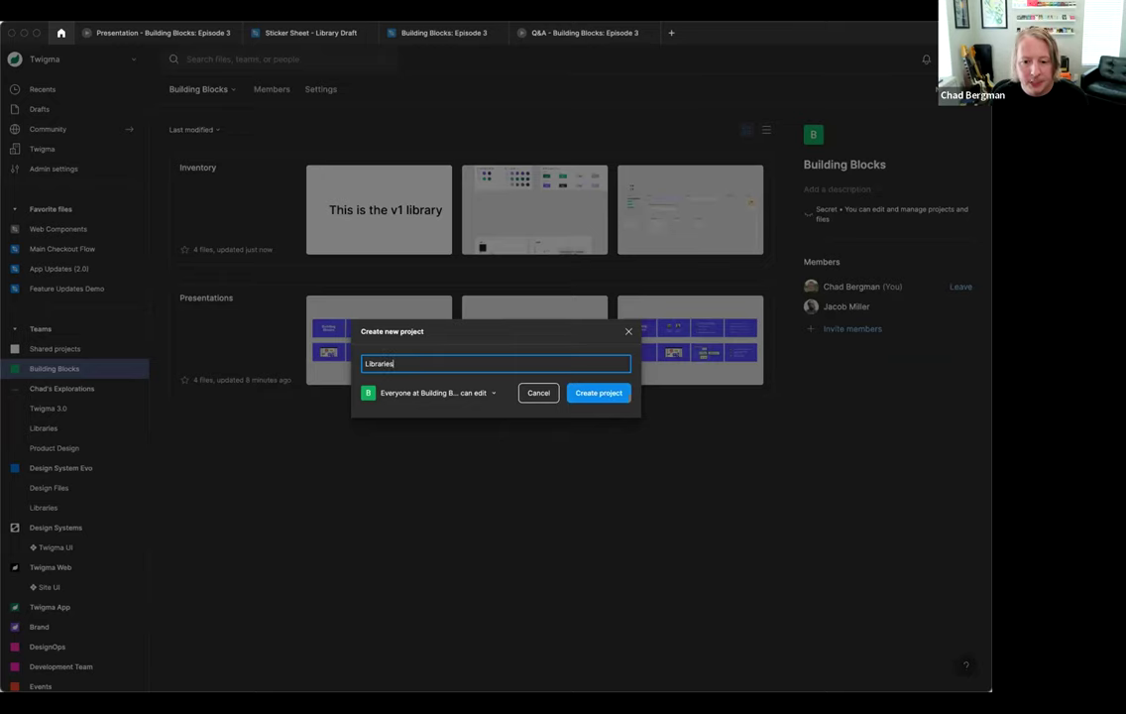
click(583, 393)
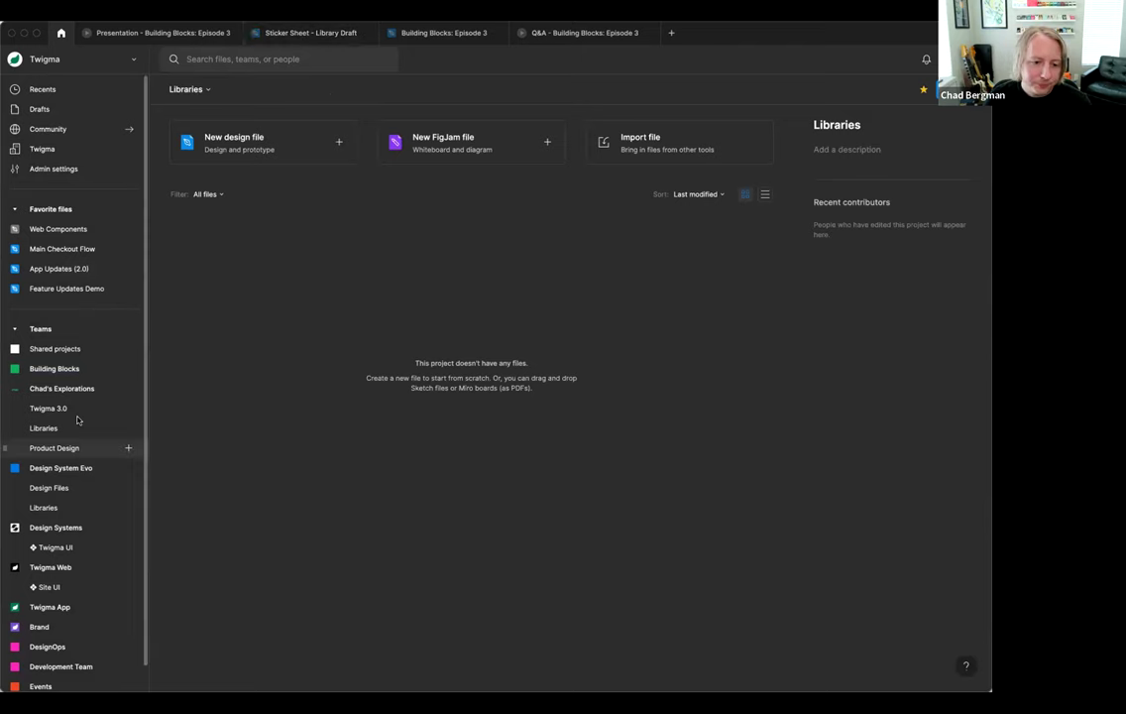
click(69, 368)
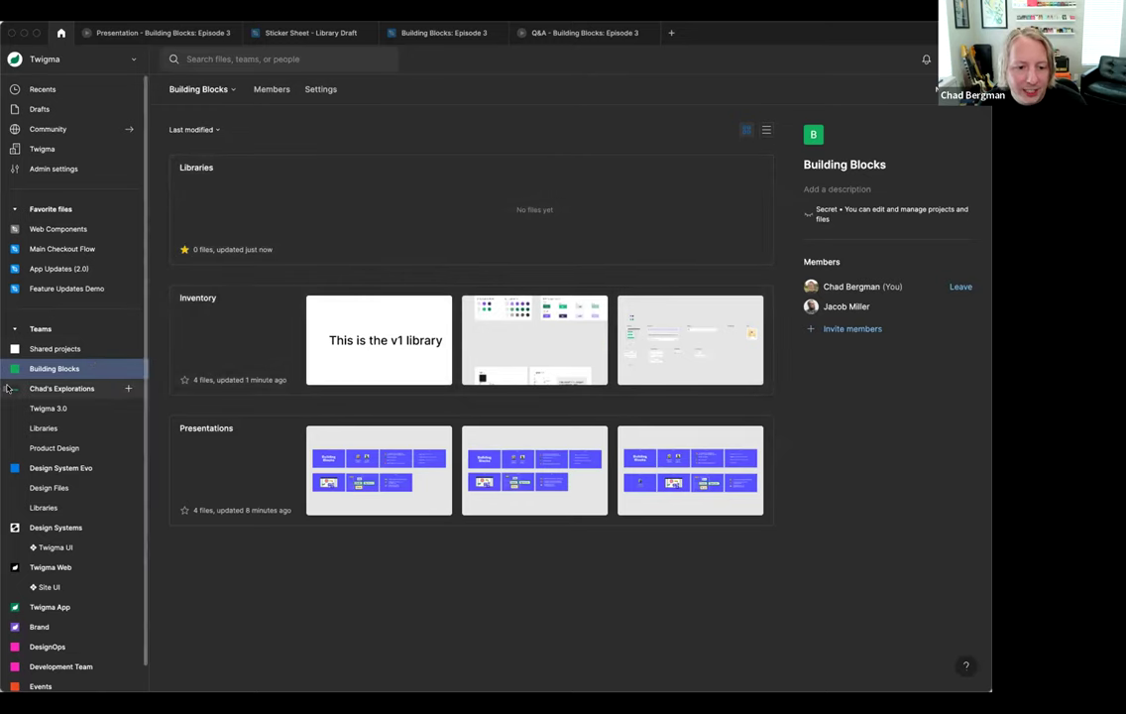
- Open Sticker Sheet - Library Draft from Inventory, rename it 'UI Library', then return to Inventory
click(361, 350)
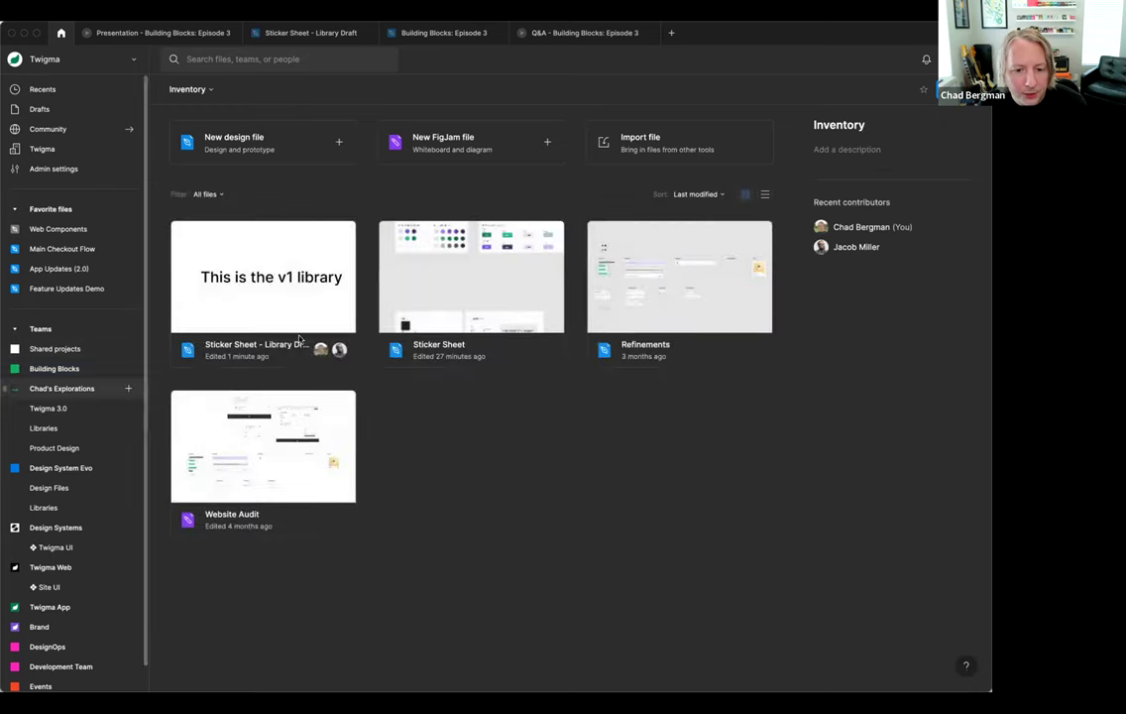
double_click(247, 265)
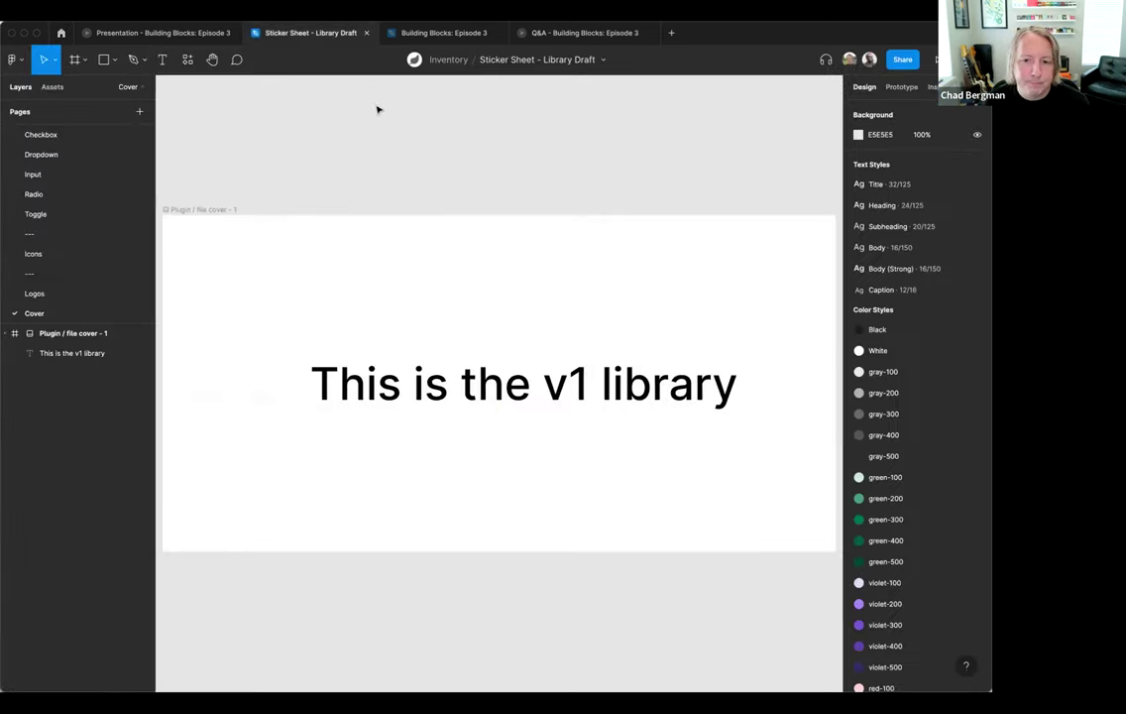
click(545, 61)
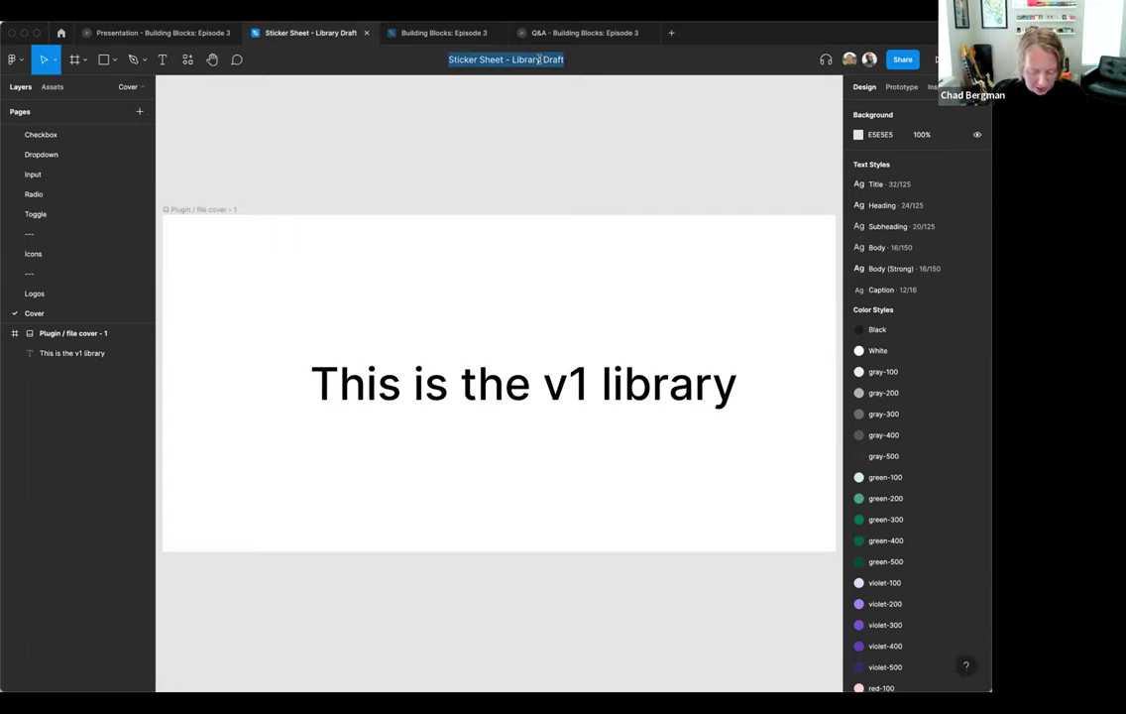
text(UI Library)
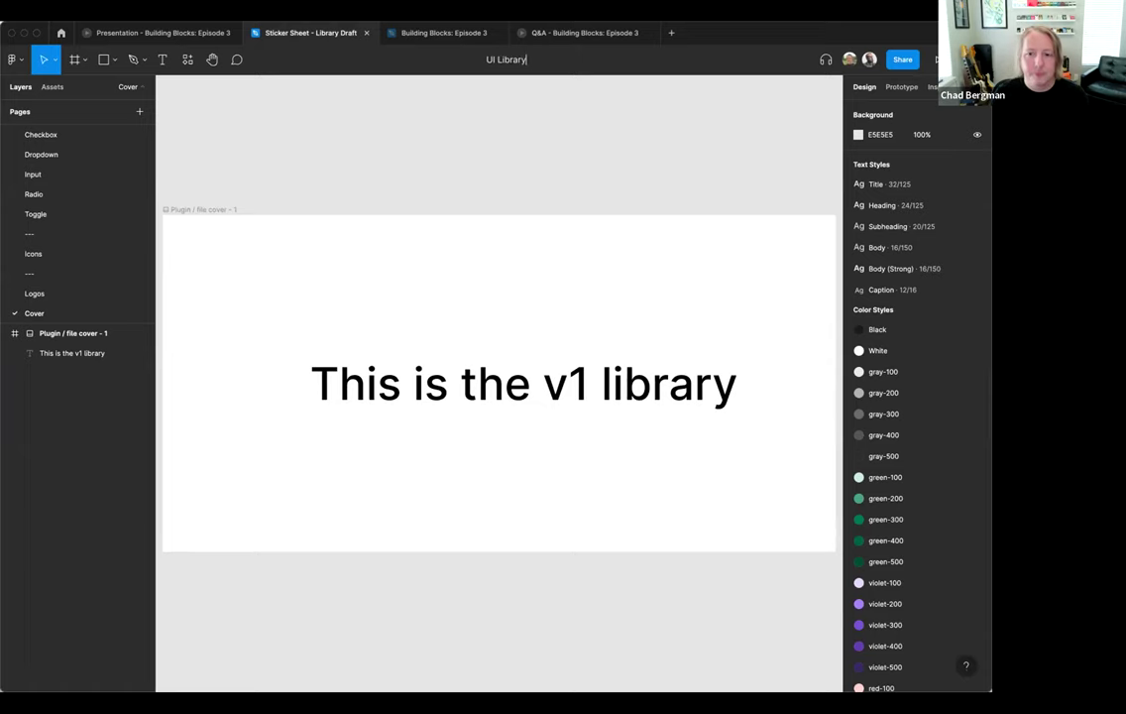
key(Return)
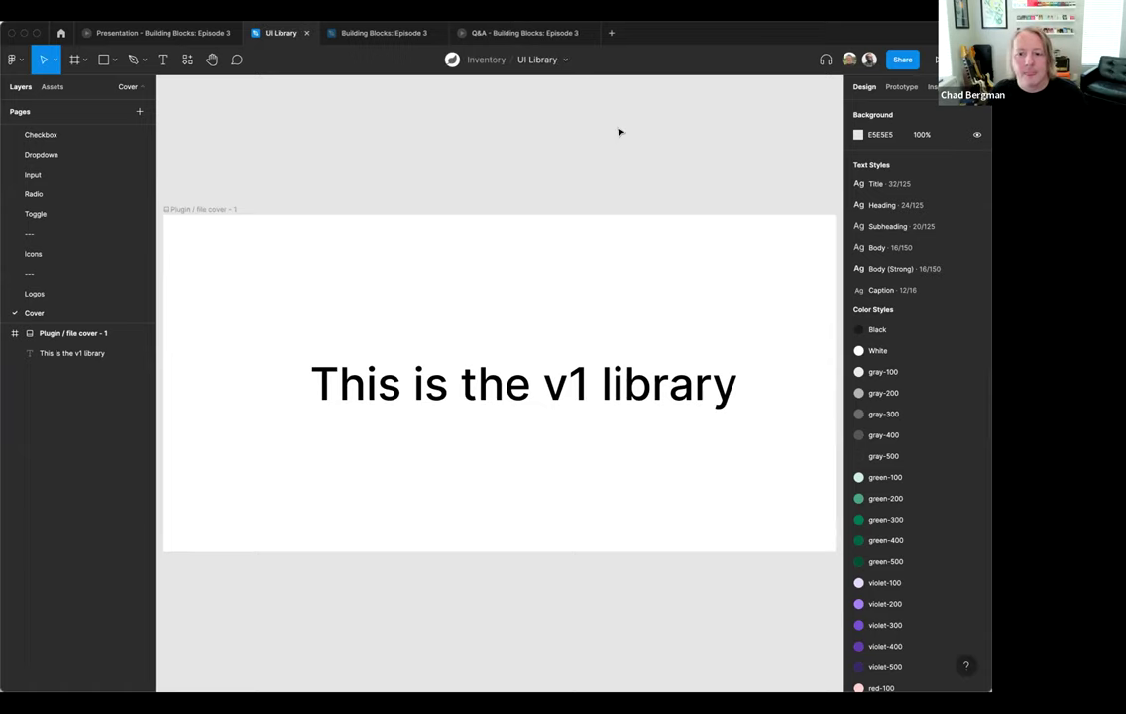
click(481, 60)
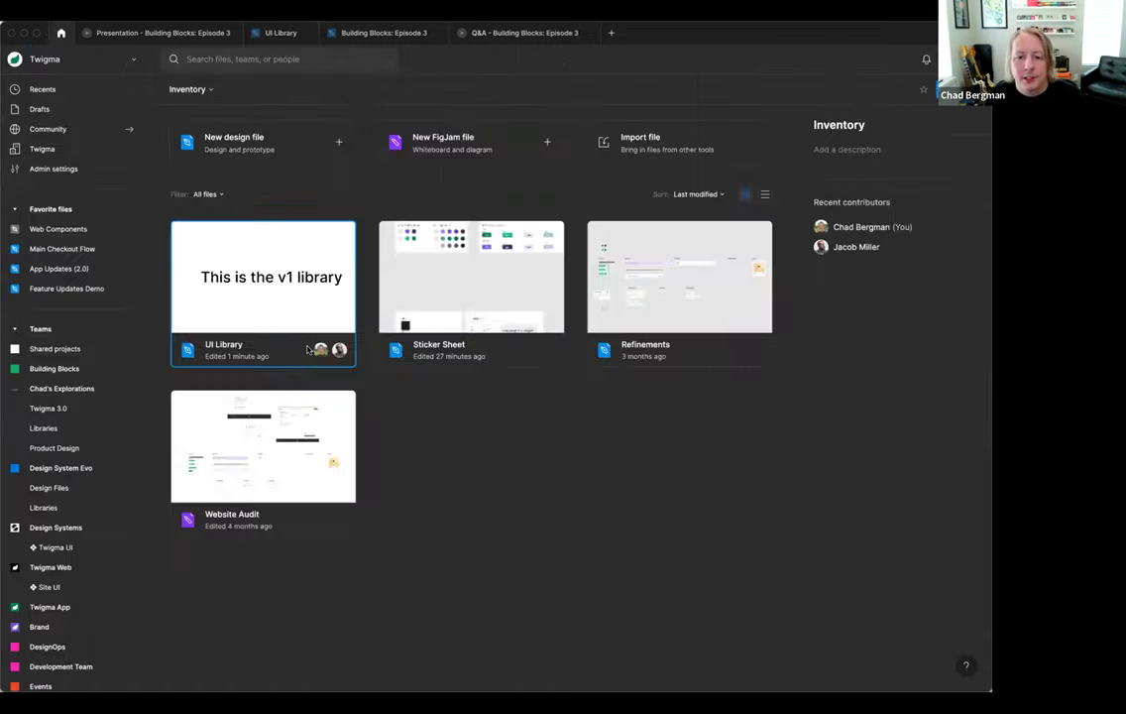
- Open the Libraries project and star it as a favourite
click(5, 369)
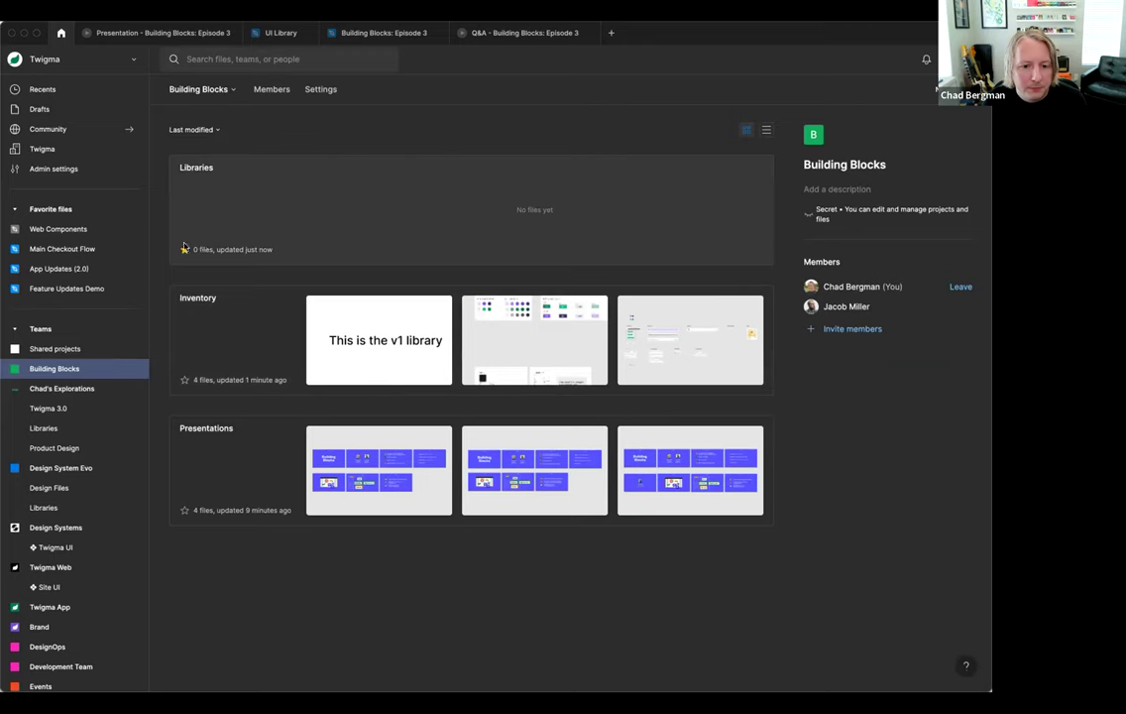
click(184, 248)
click(60, 369)
click(372, 170)
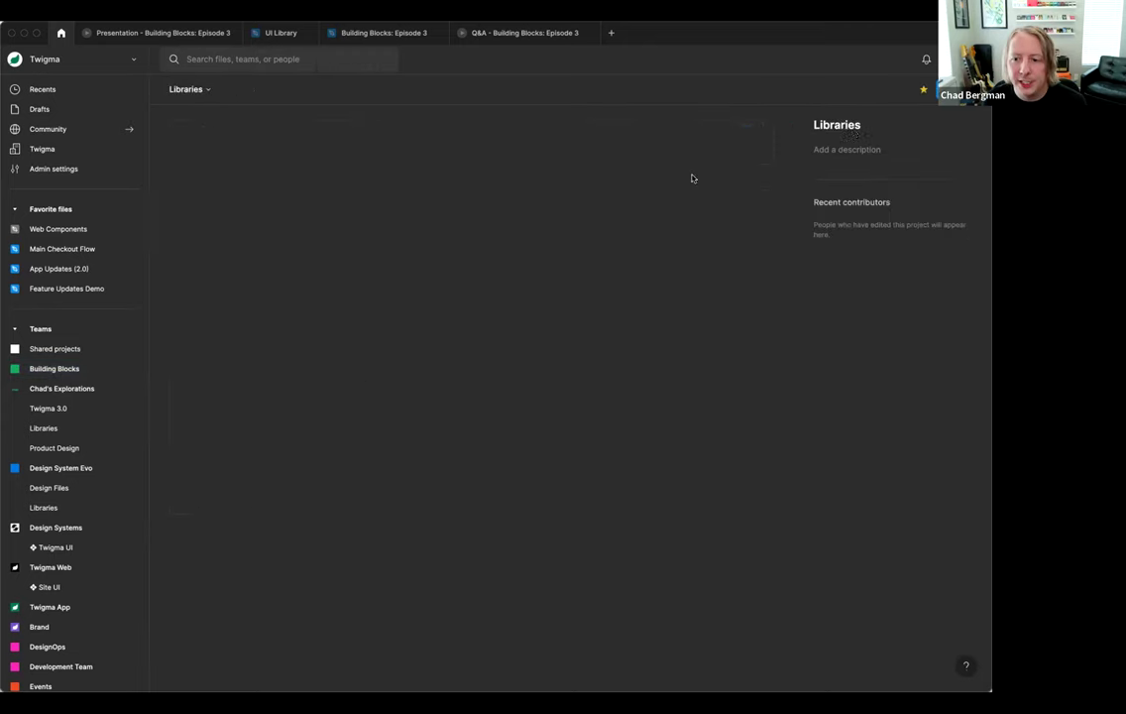
click(920, 91)
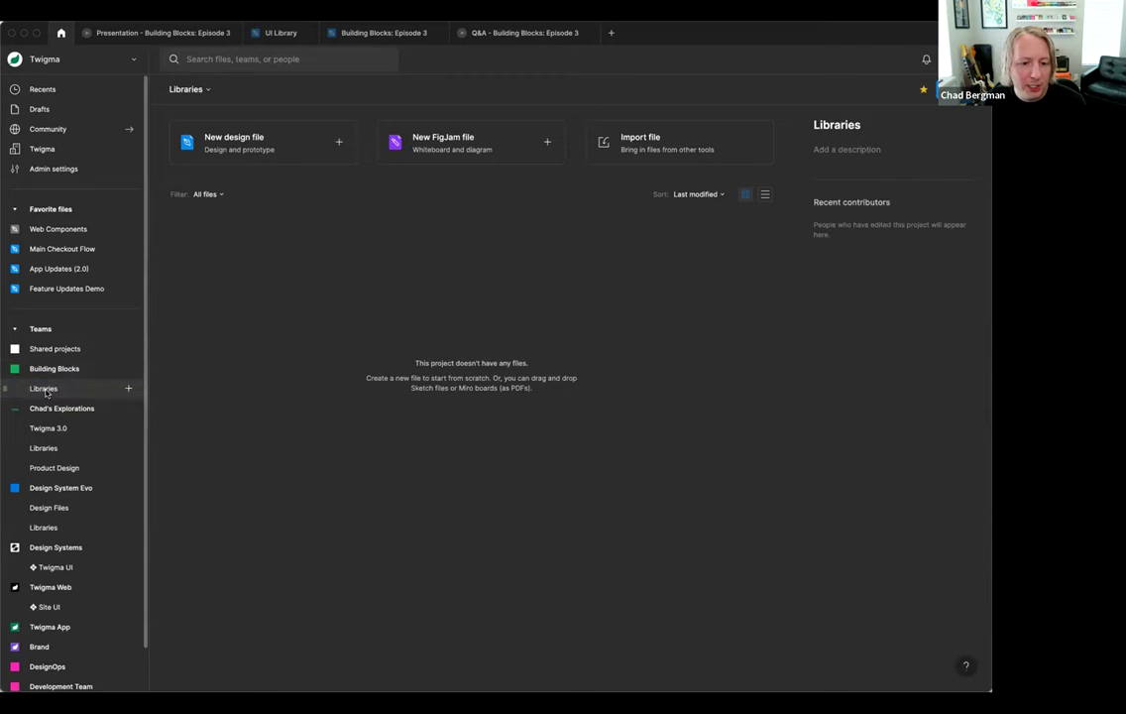
- Move the UI Library file from Inventory into Libraries and reopen it
click(55, 369)
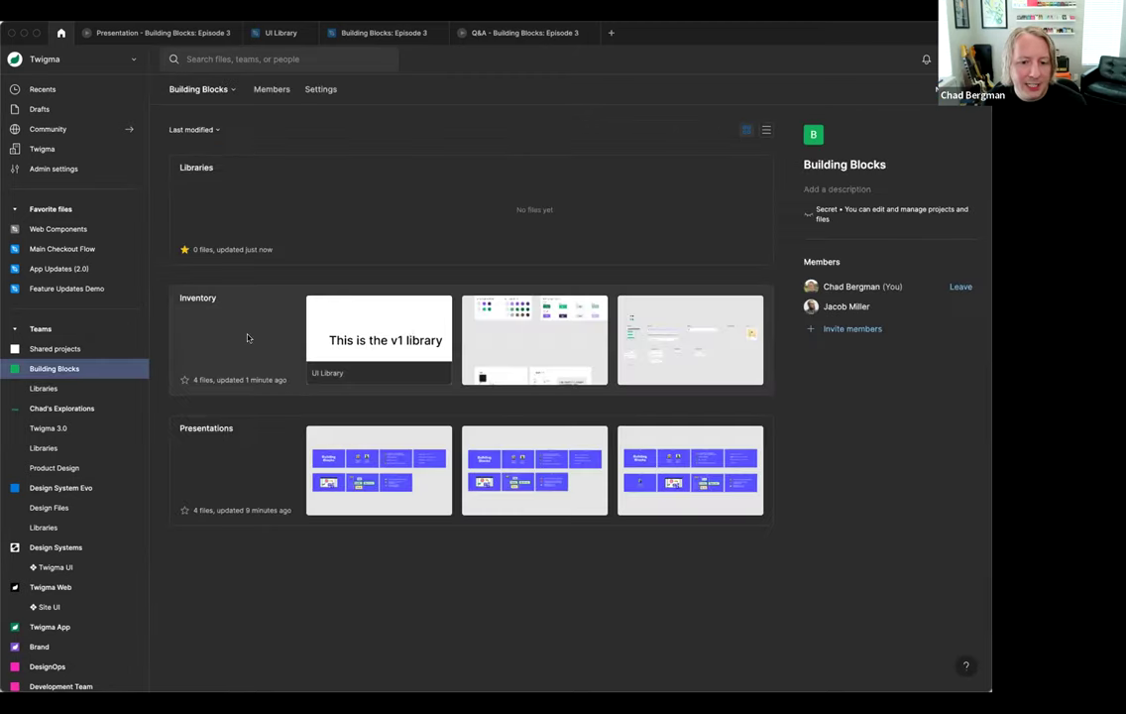
click(388, 330)
click(238, 316)
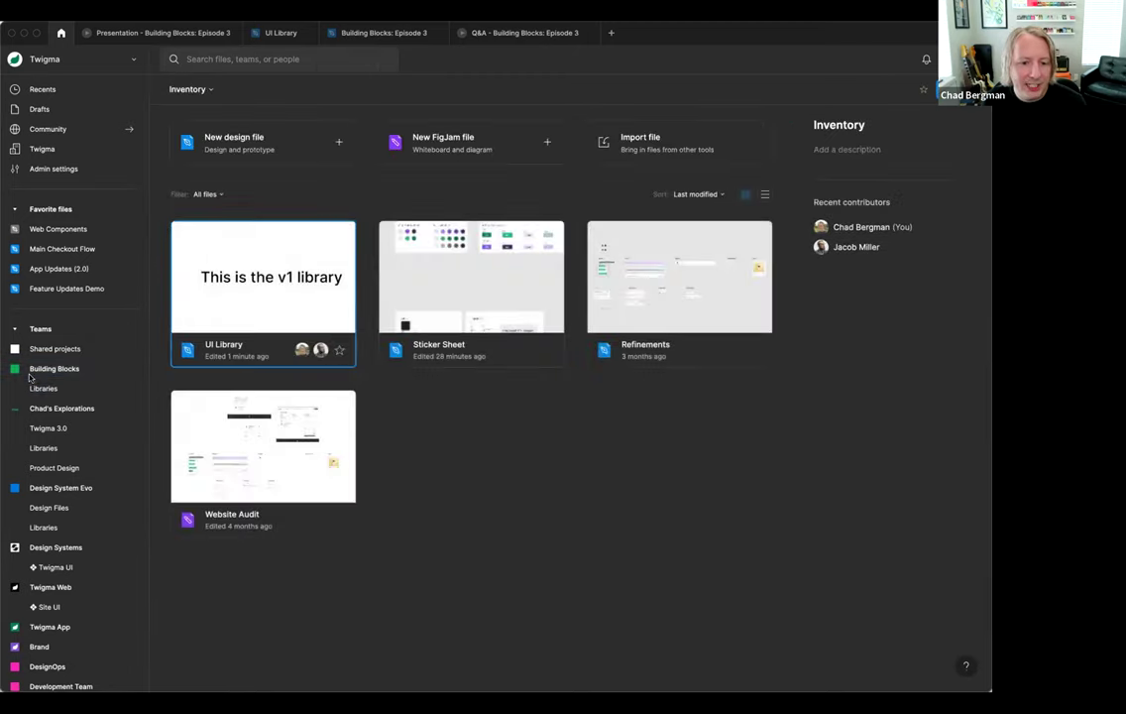
drag(5, 384, 30, 387)
click(44, 388)
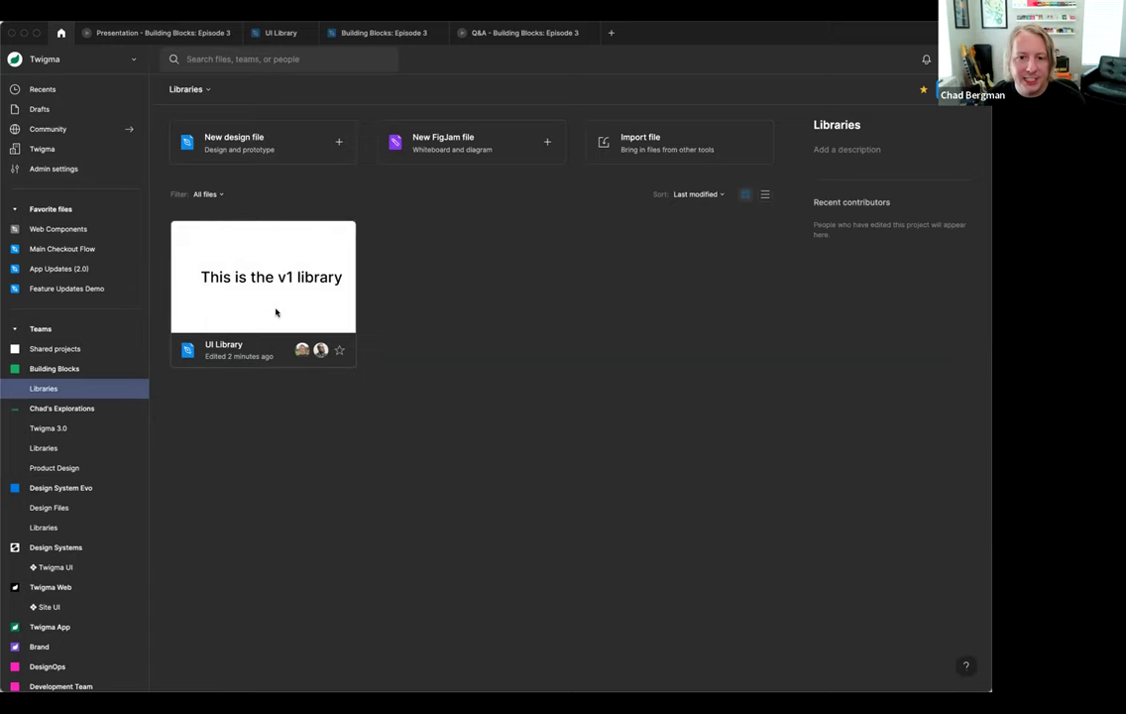
click(277, 41)
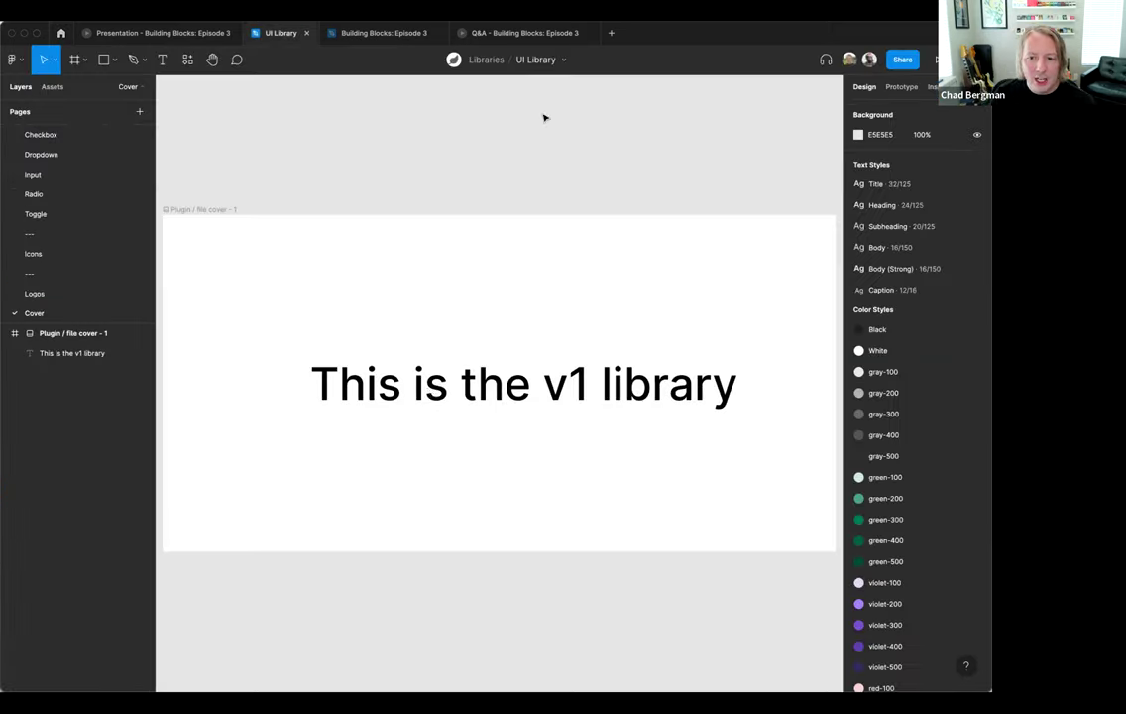
click(561, 62)
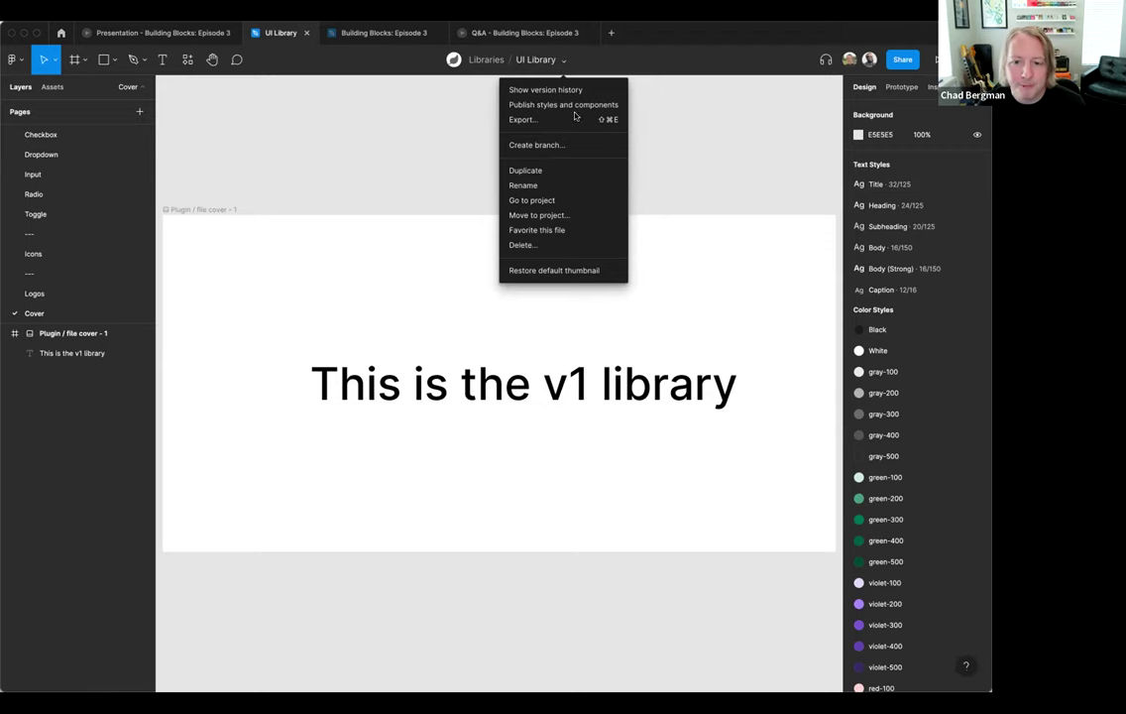
click(538, 105)
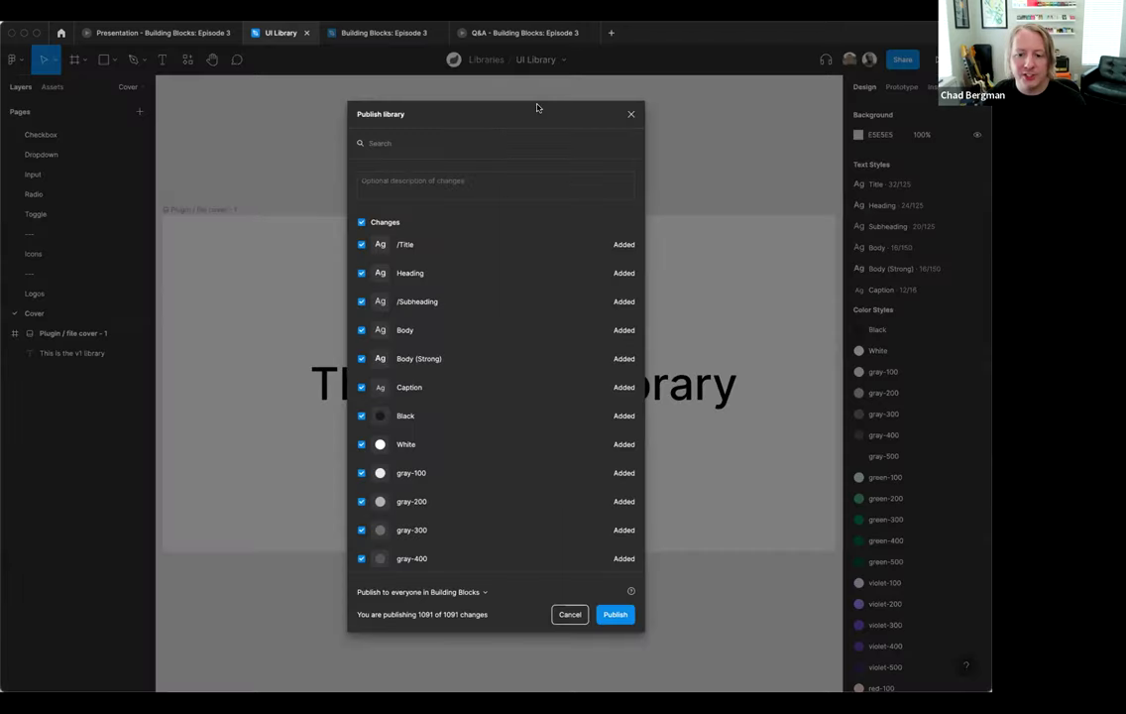
scroll(512, 371, down, 5)
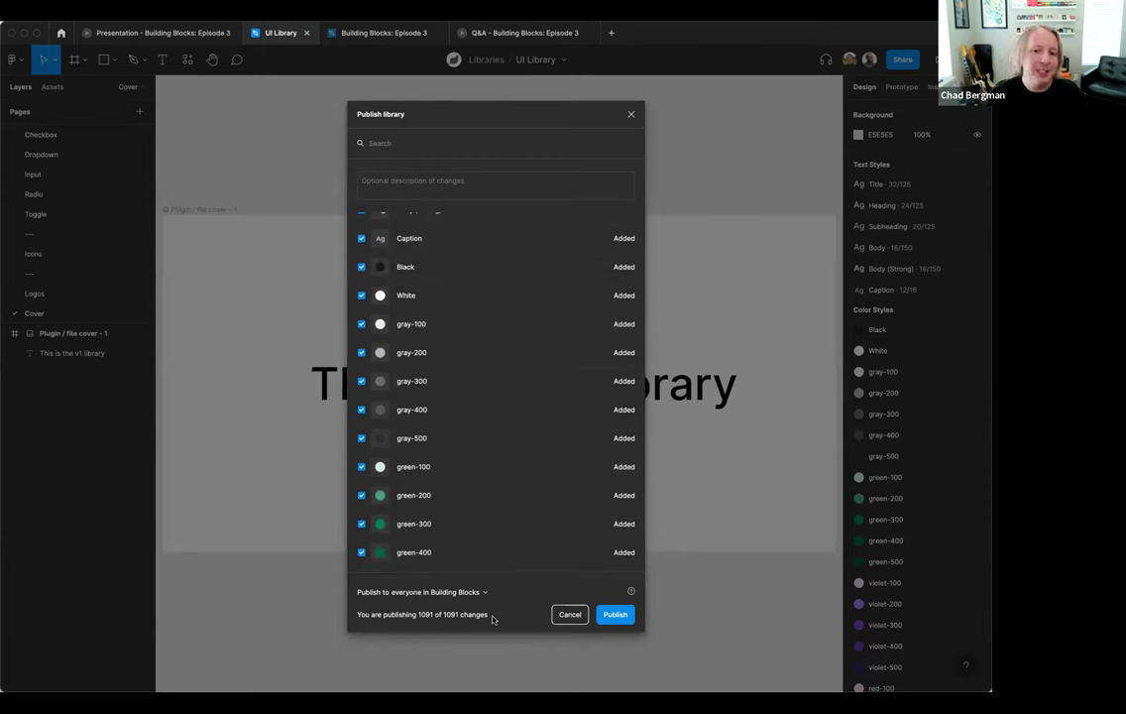
scroll(525, 331, up, 5)
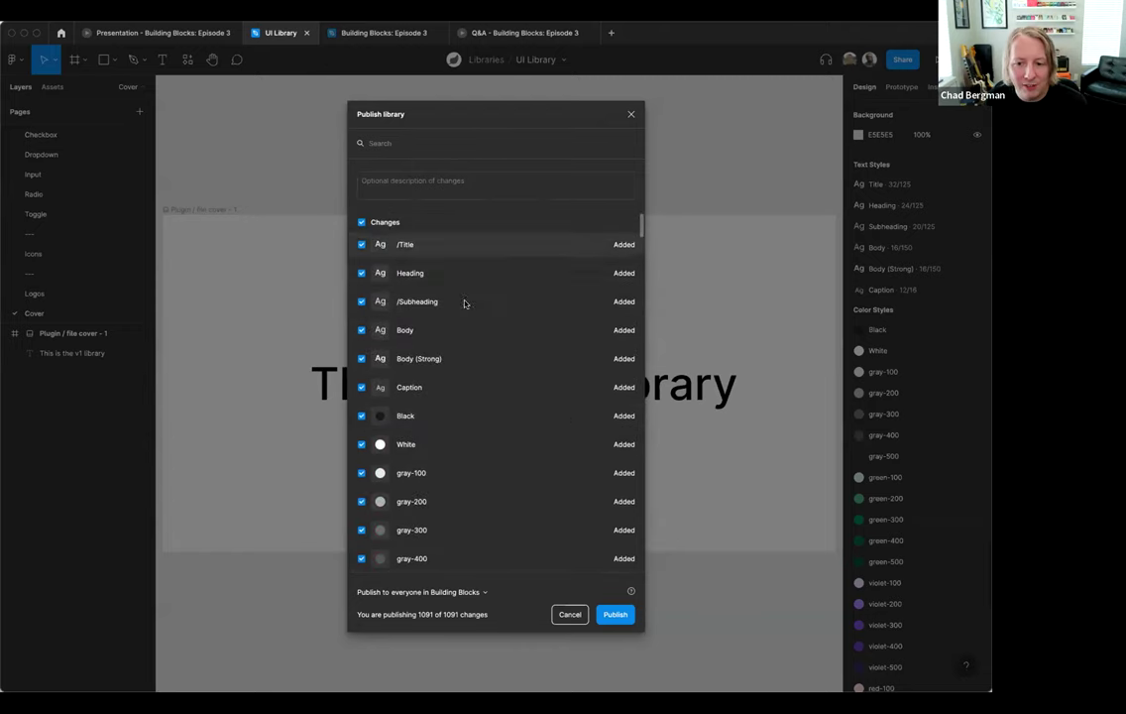
scroll(463, 392, down, 5)
scroll(462, 394, down, 10)
scroll(464, 392, down, 10)
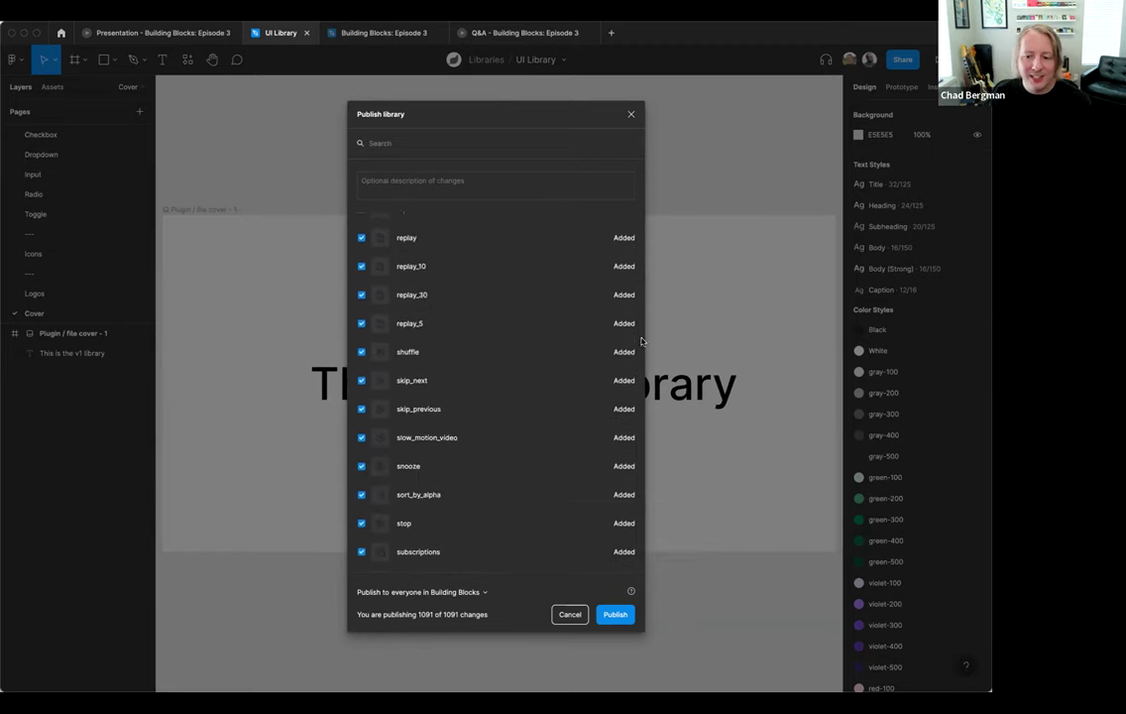
scroll(642, 341, down, 10)
scroll(632, 565, down, 10)
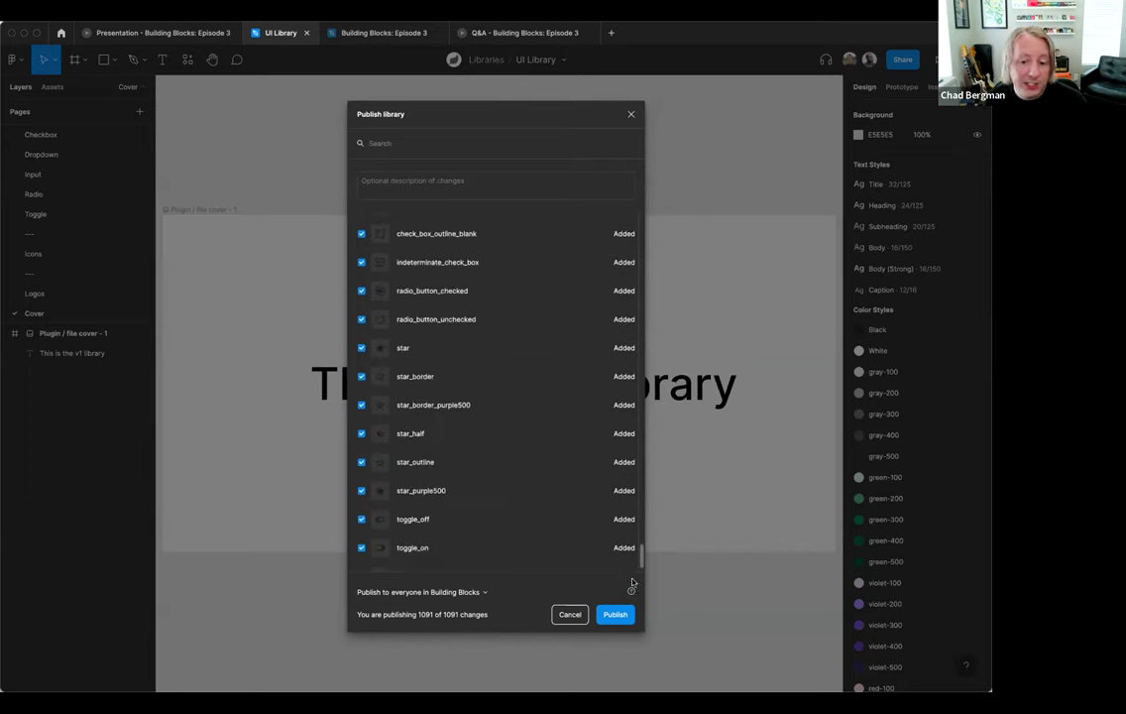
scroll(632, 583, down, 5)
mouse_move(632, 590)
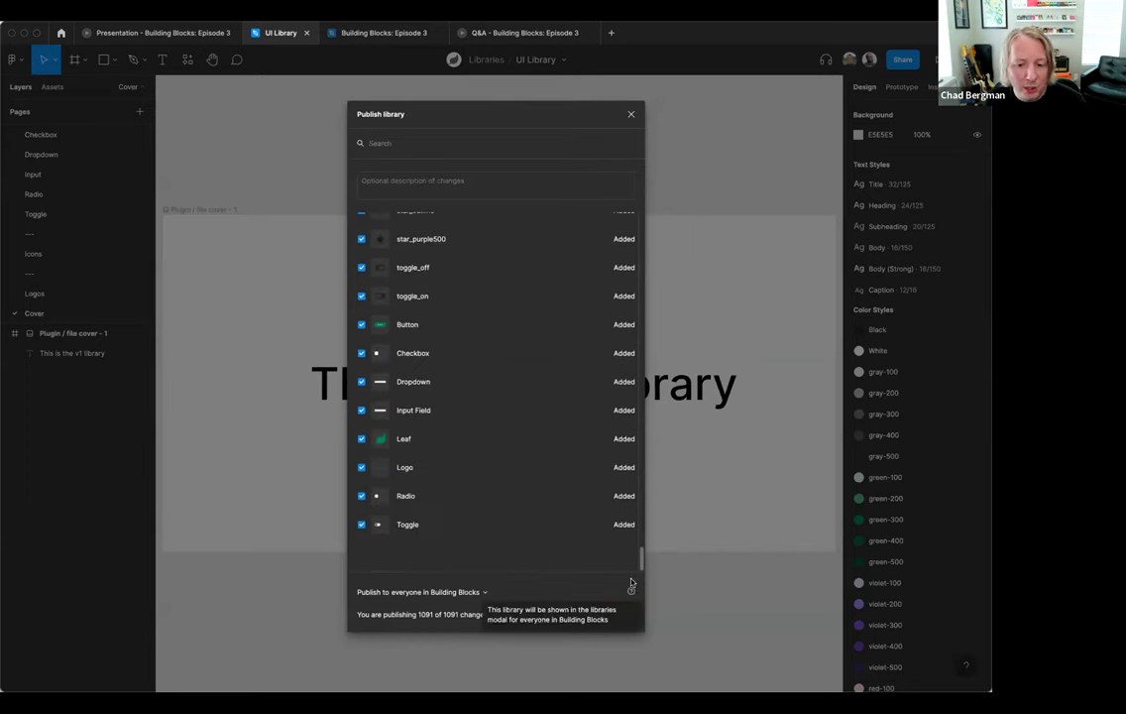
click(361, 438)
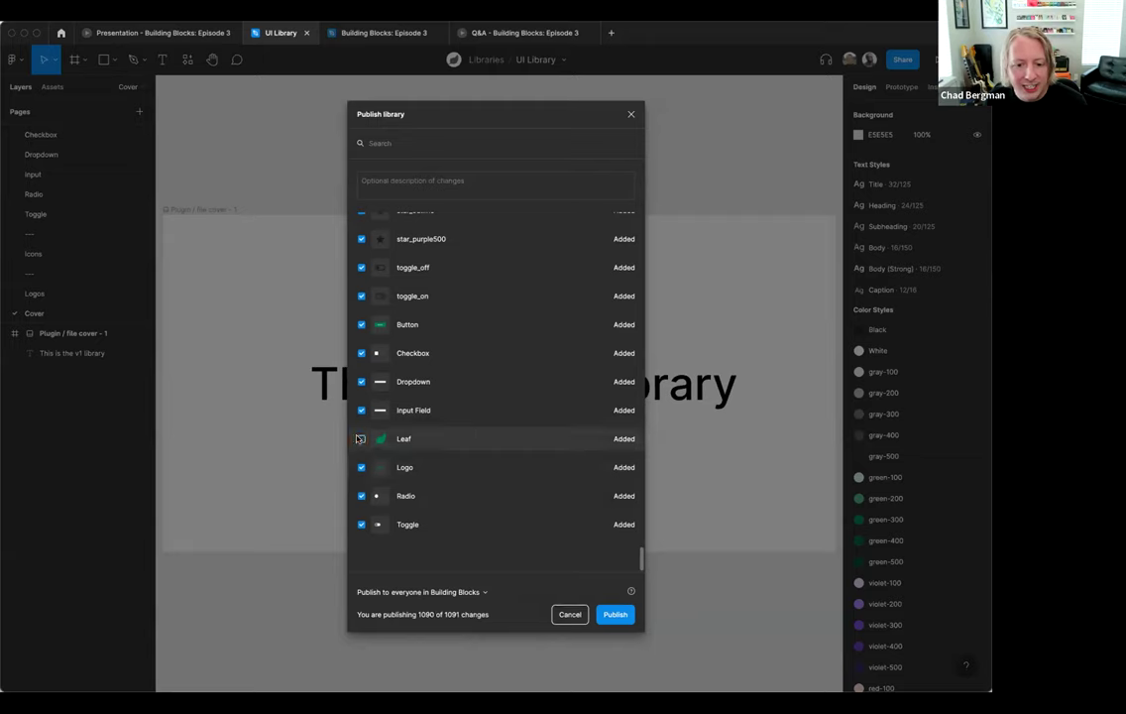
click(361, 438)
scroll(411, 429, up, 10)
scroll(586, 468, up, 10)
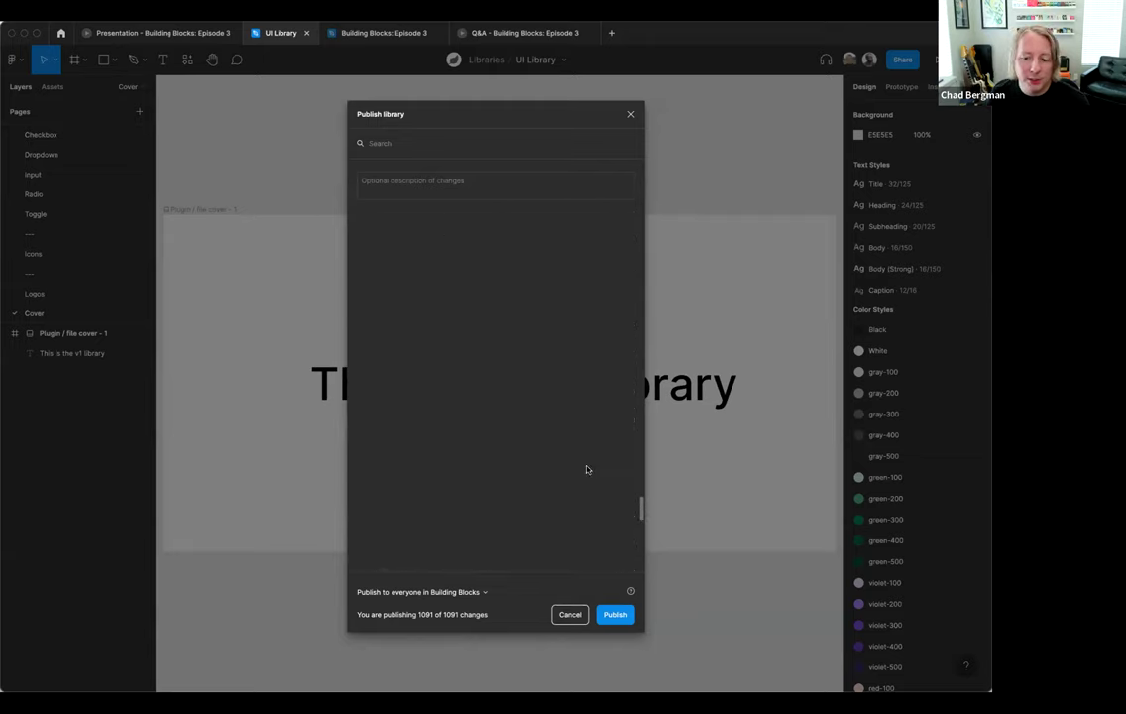
scroll(641, 487, up, 5)
scroll(595, 347, up, 20)
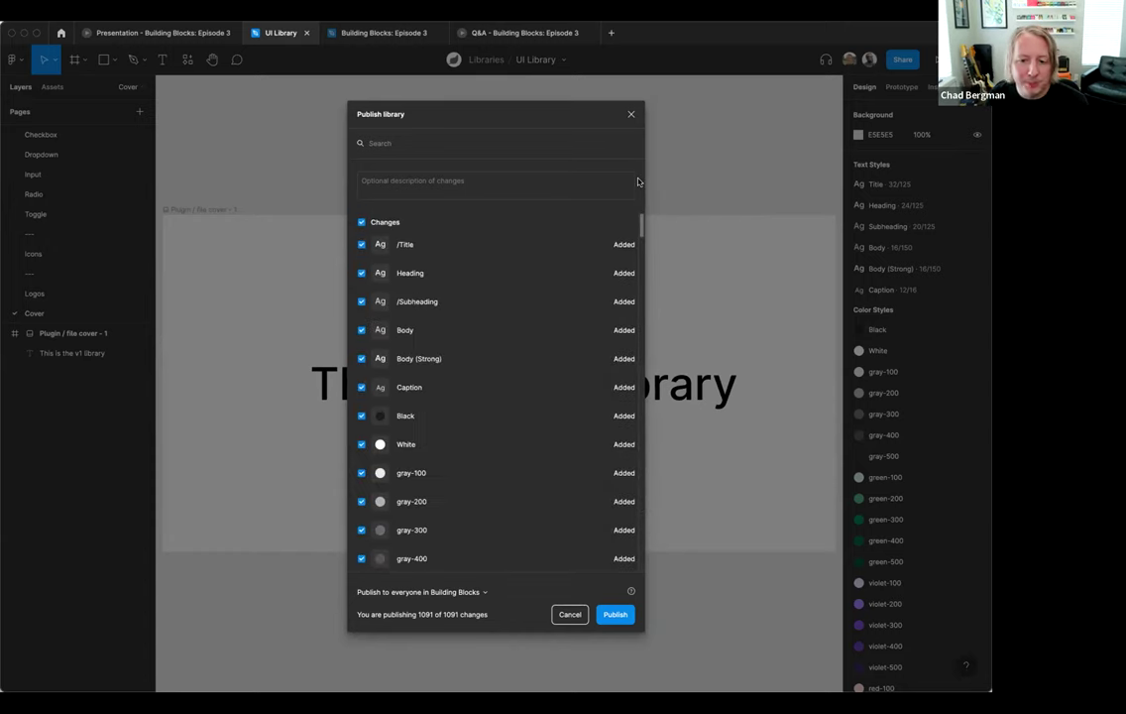
click(360, 223)
click(361, 245)
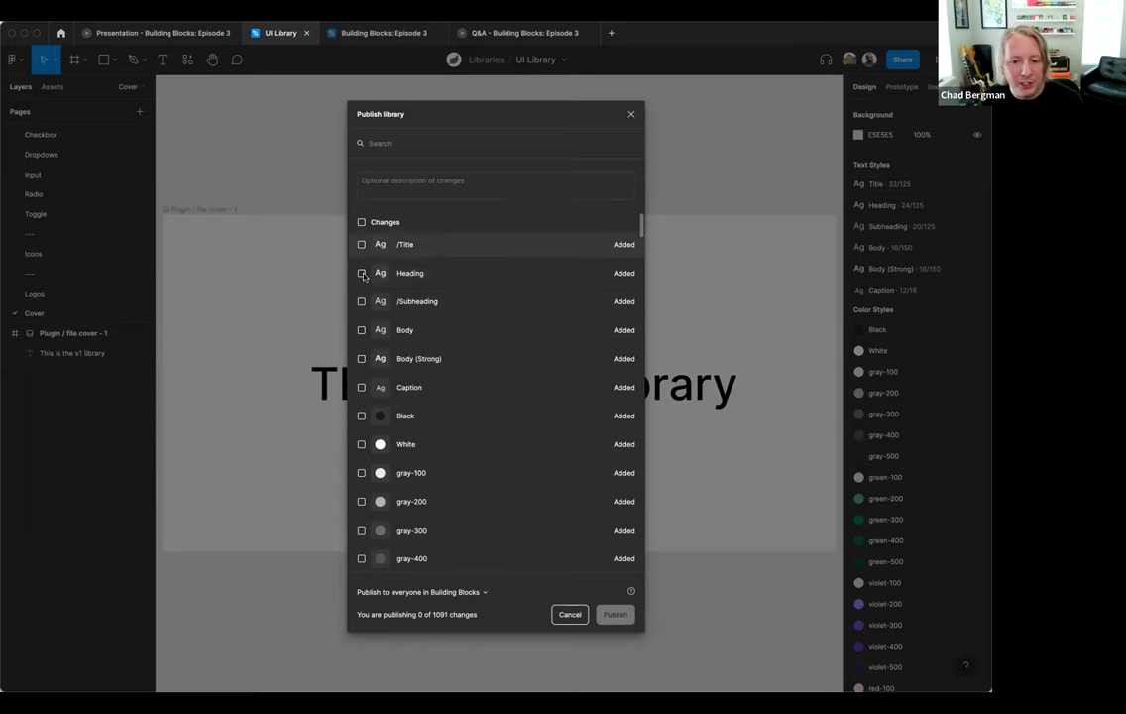
shift+click(360, 386)
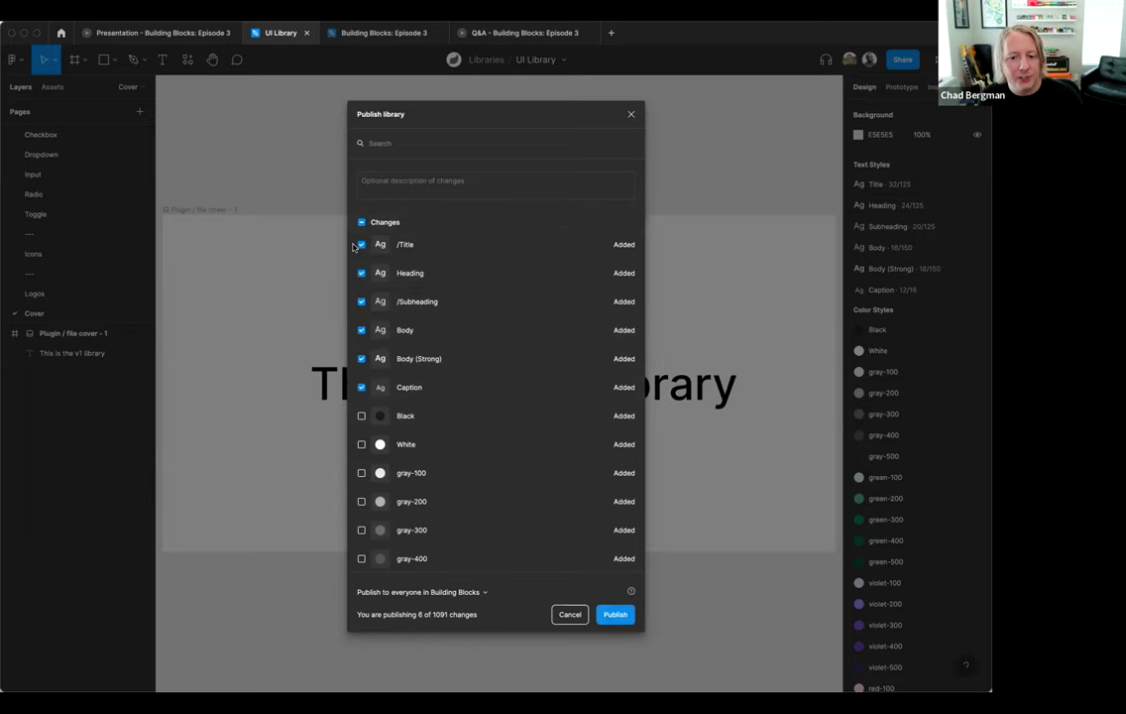
click(361, 386)
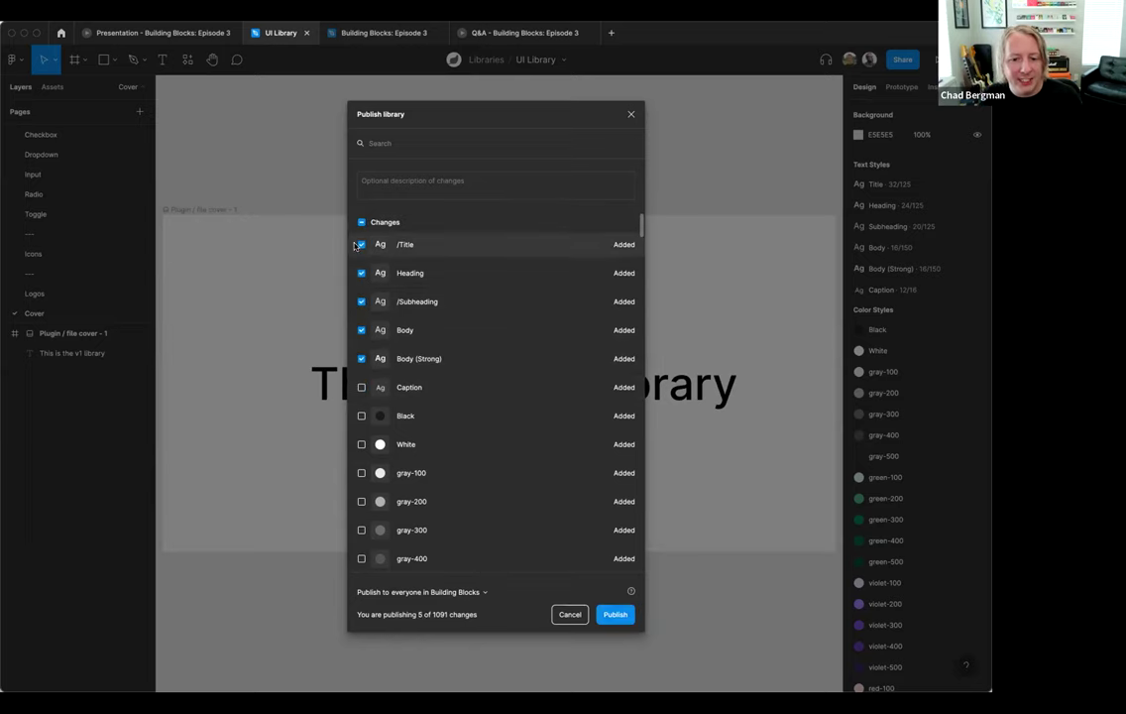
click(361, 244)
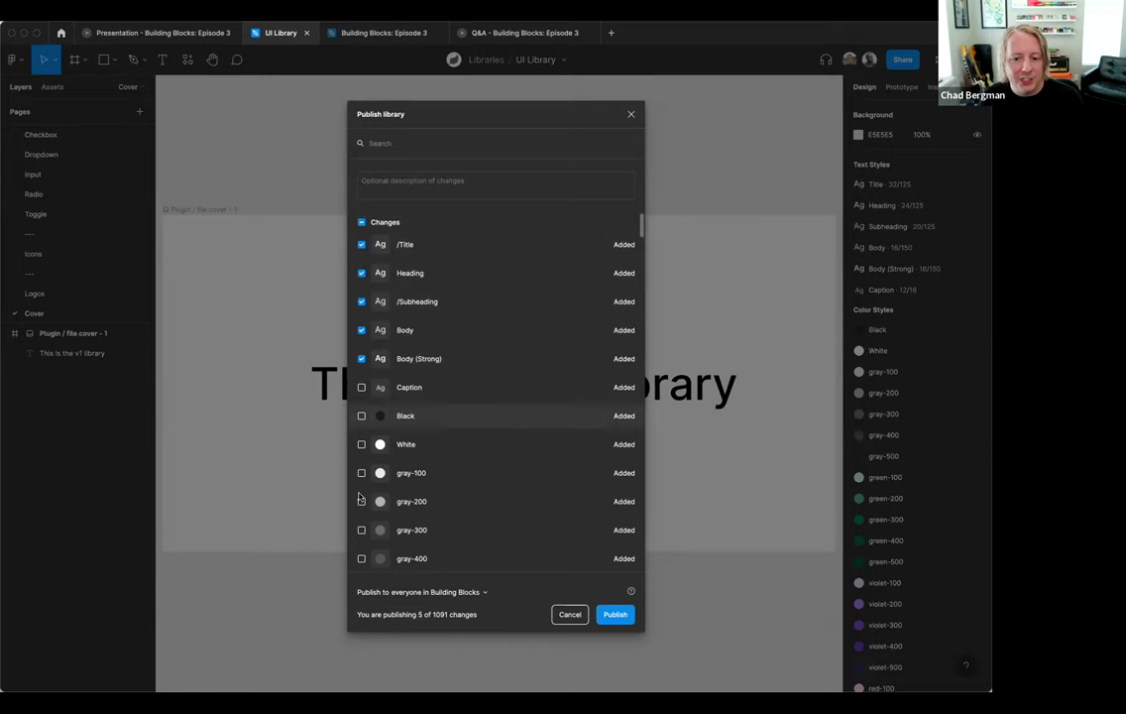
shift+click(361, 530)
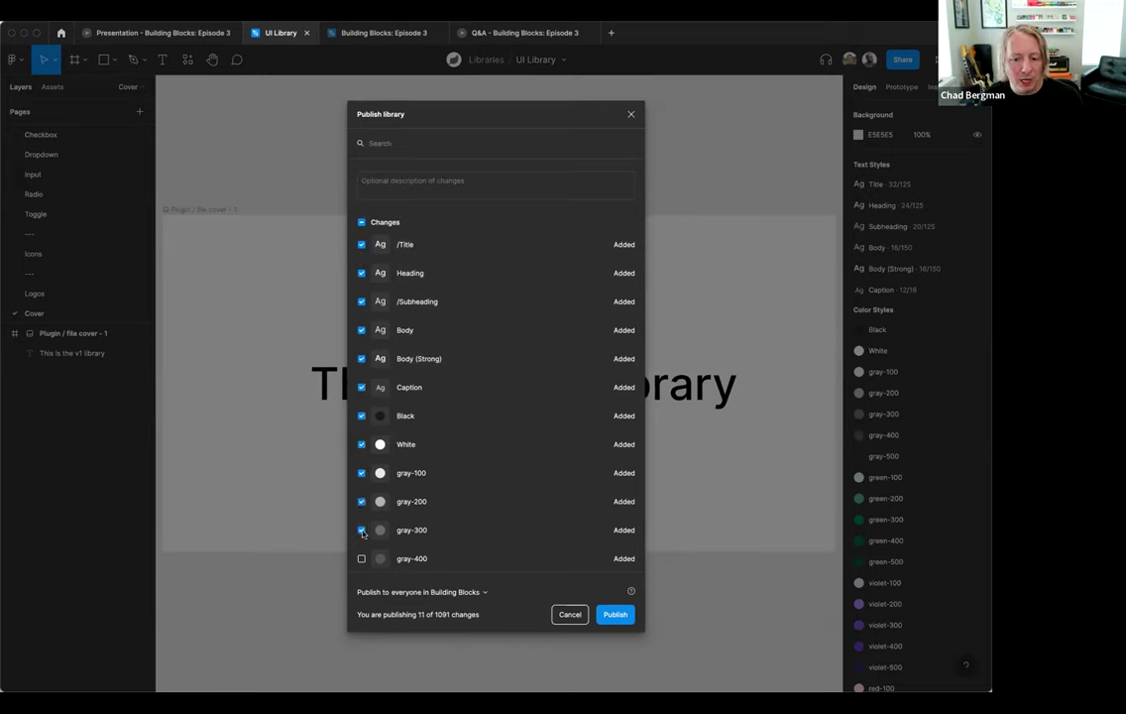
click(362, 223)
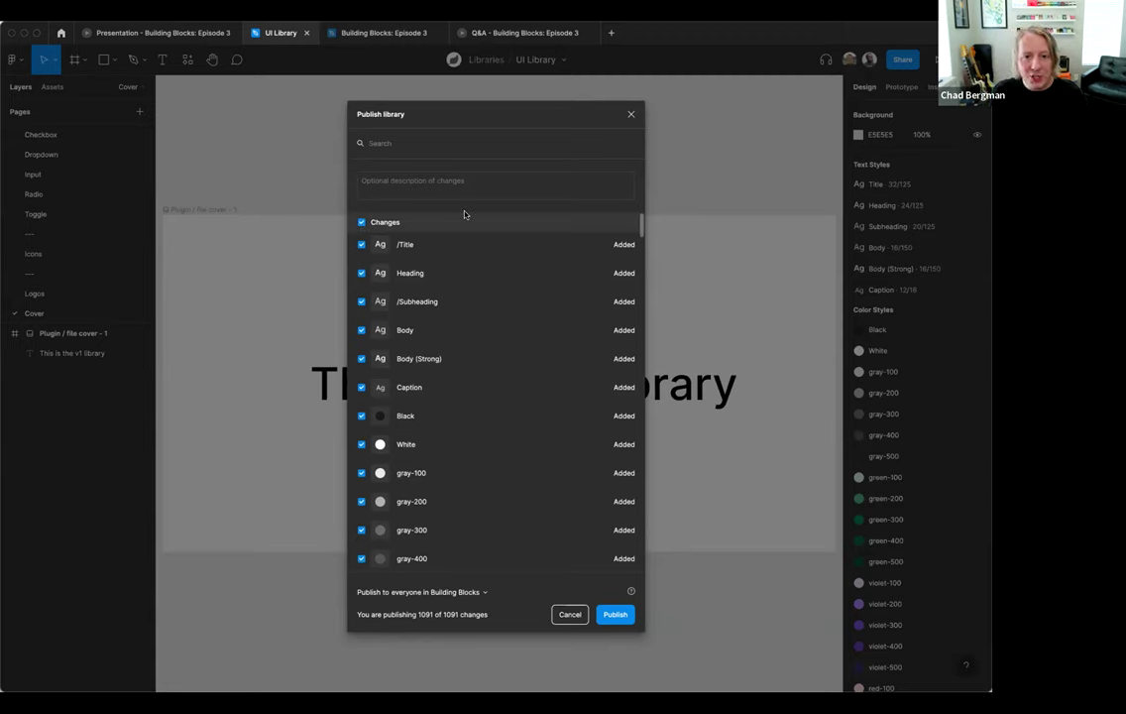
- Describe the release as 'Initial library publish' and target publishing to everyone at Twigma
click(442, 185)
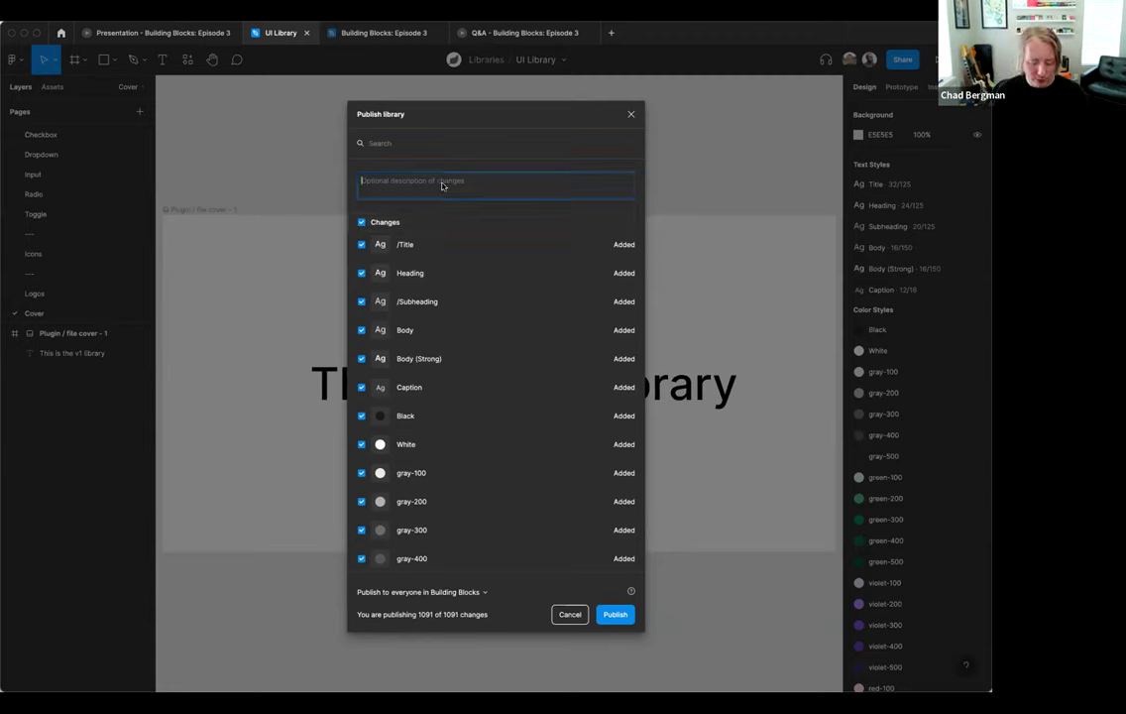
text(Initial)
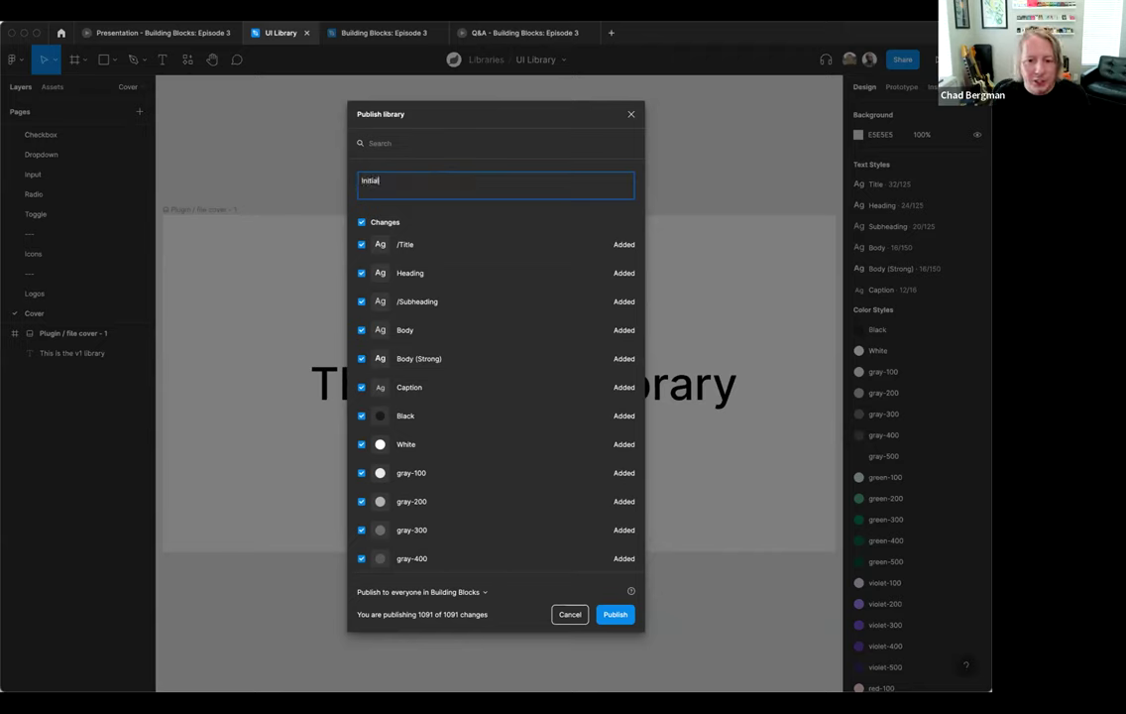
text( library publis)
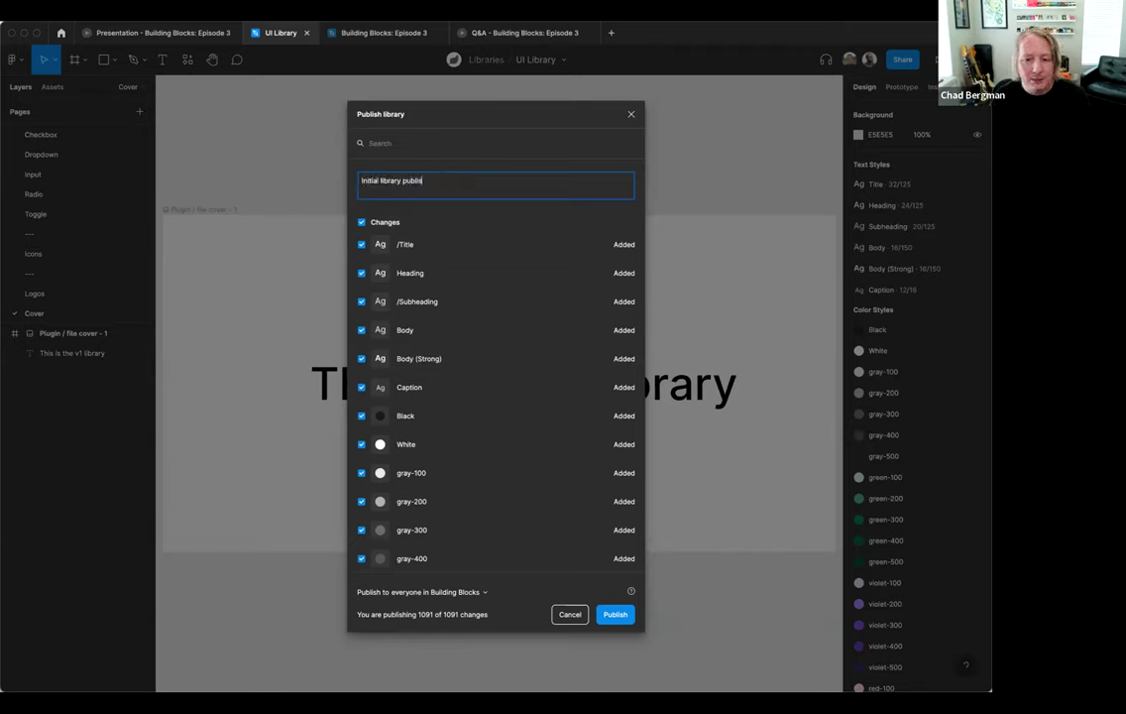
scroll(480, 377, down, 3)
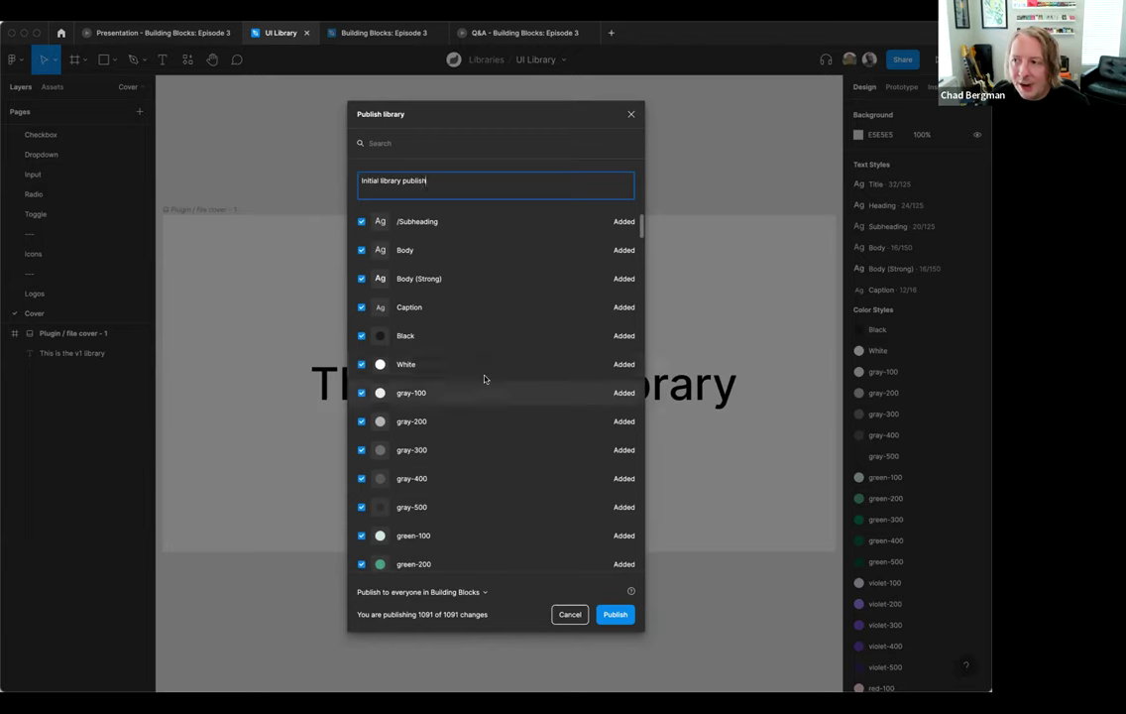
click(482, 592)
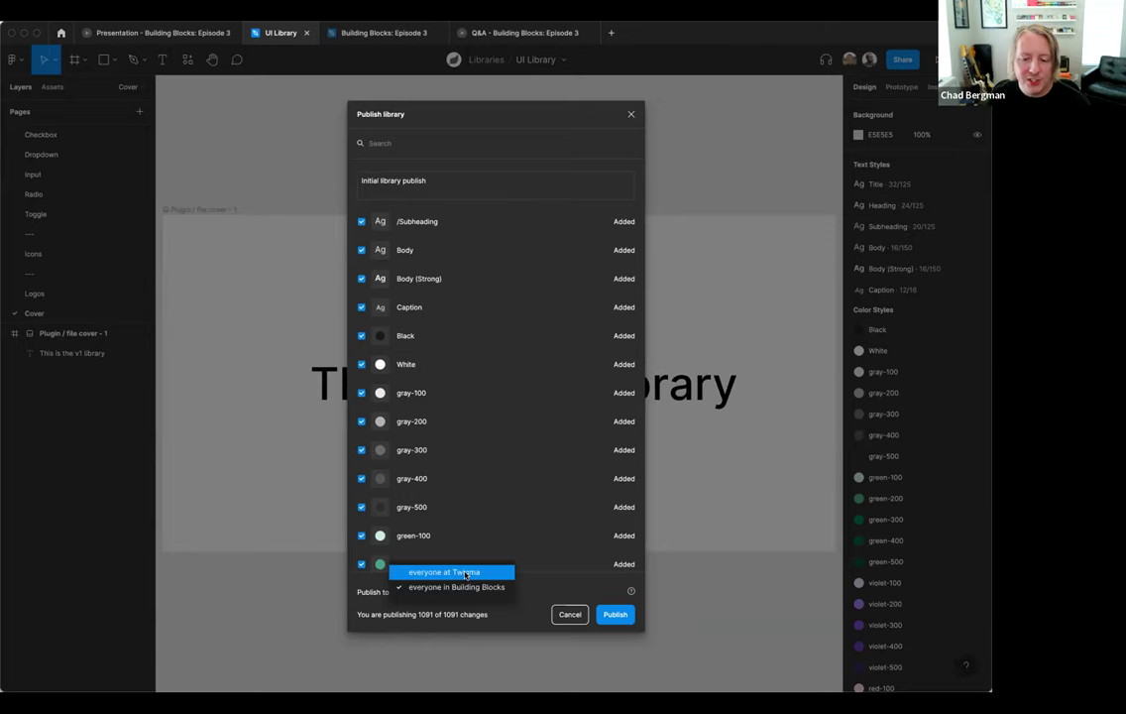
click(446, 573)
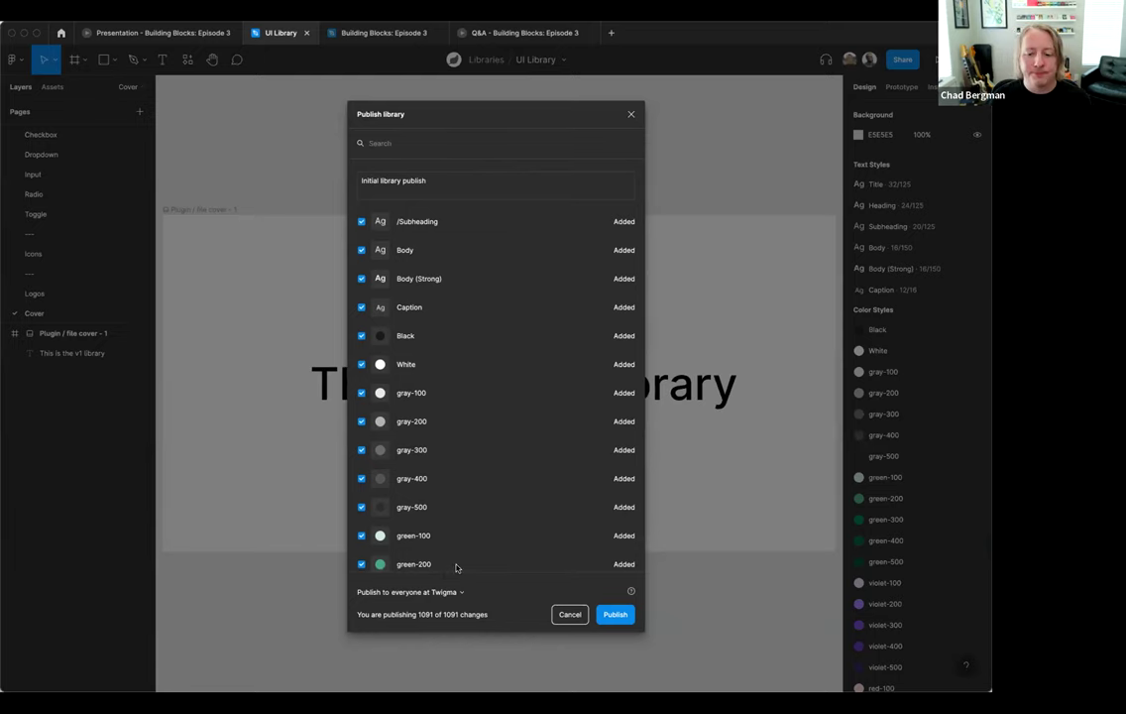
- Publish all 1091 library changes, then bring up the organization's admin library Resources
click(619, 614)
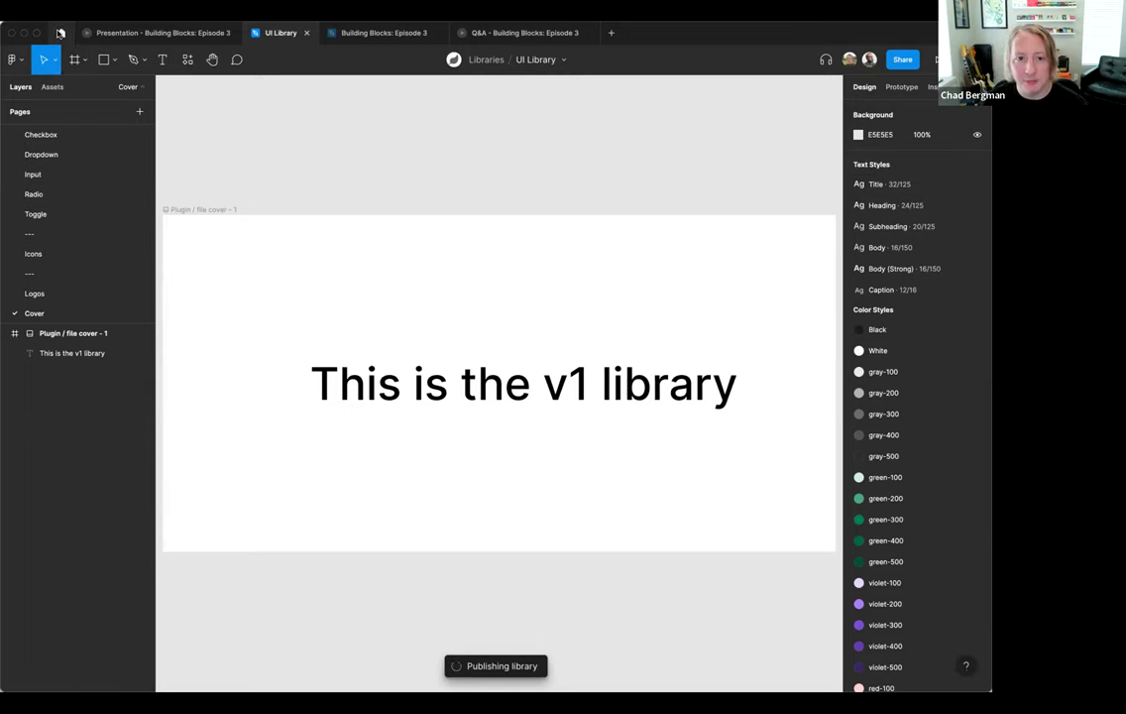
click(59, 33)
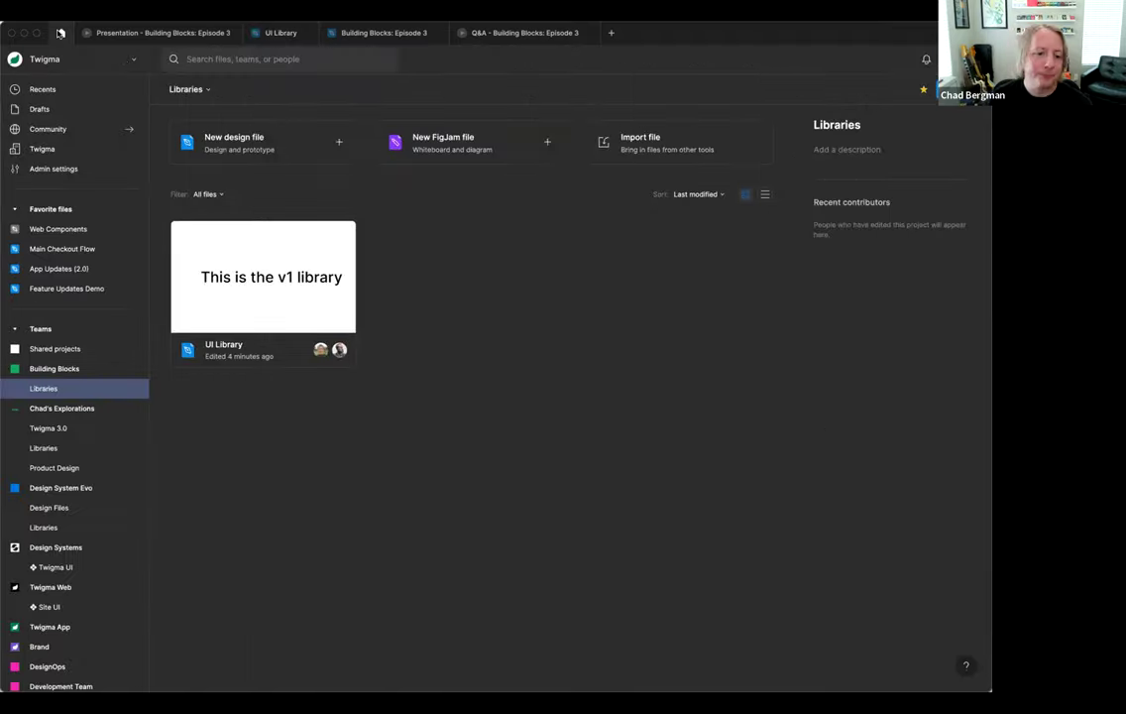
click(54, 170)
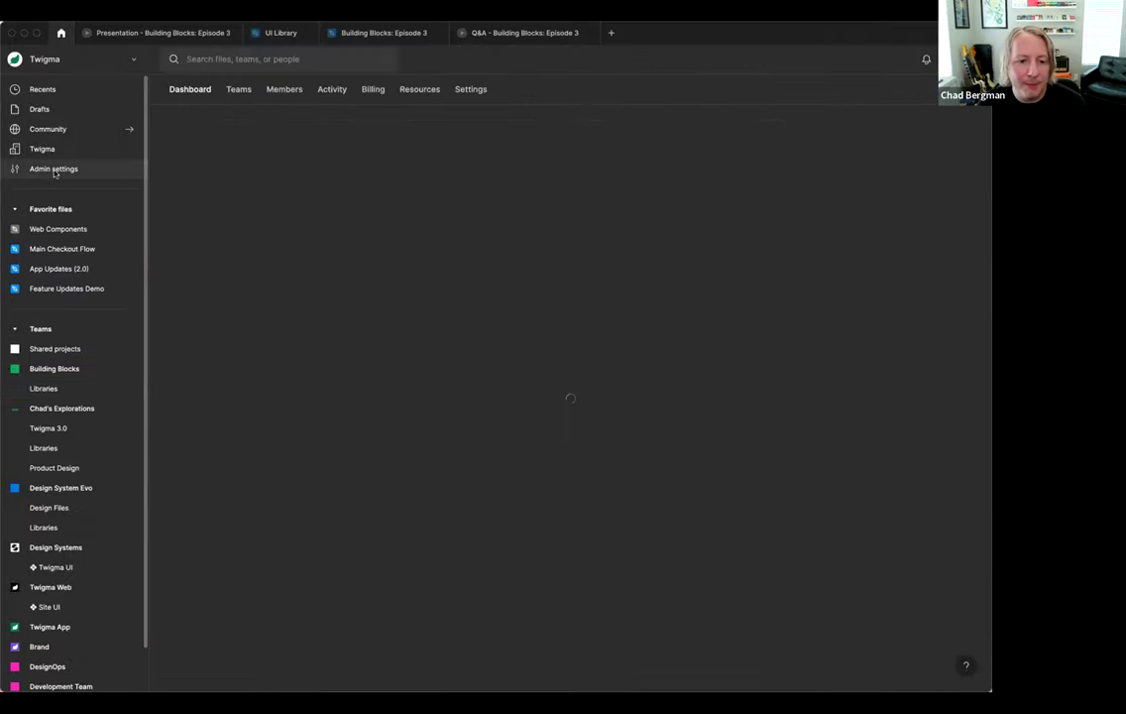
click(420, 89)
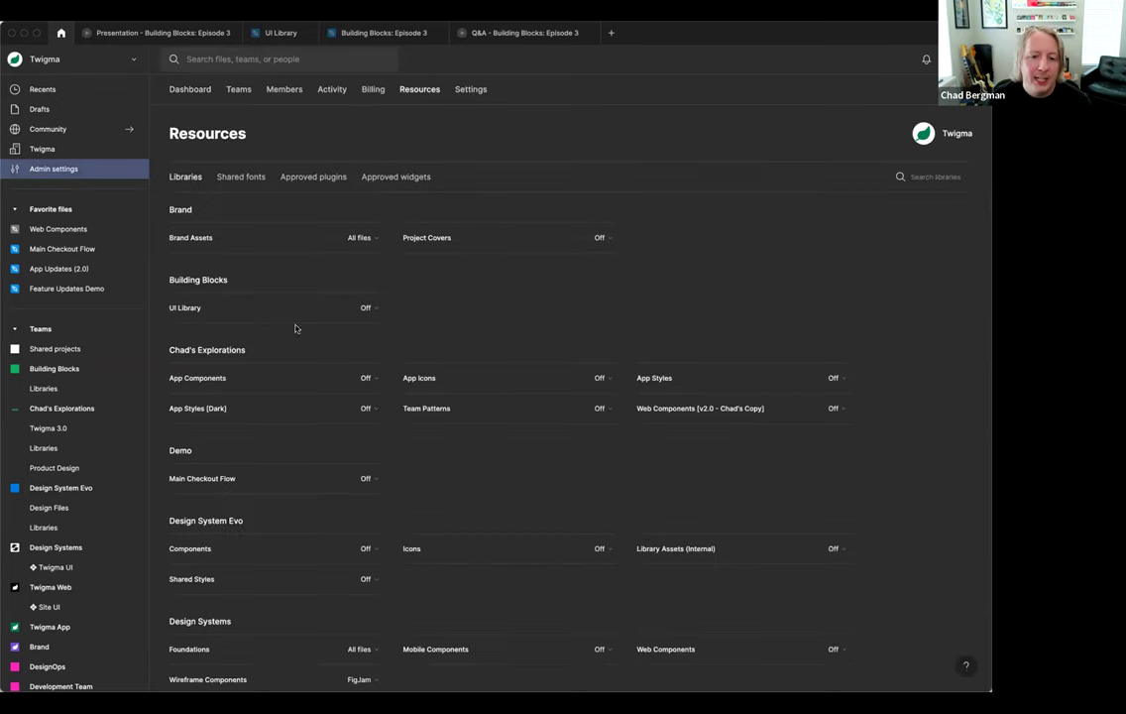
scroll(242, 261, down, 1)
scroll(228, 198, down, 1)
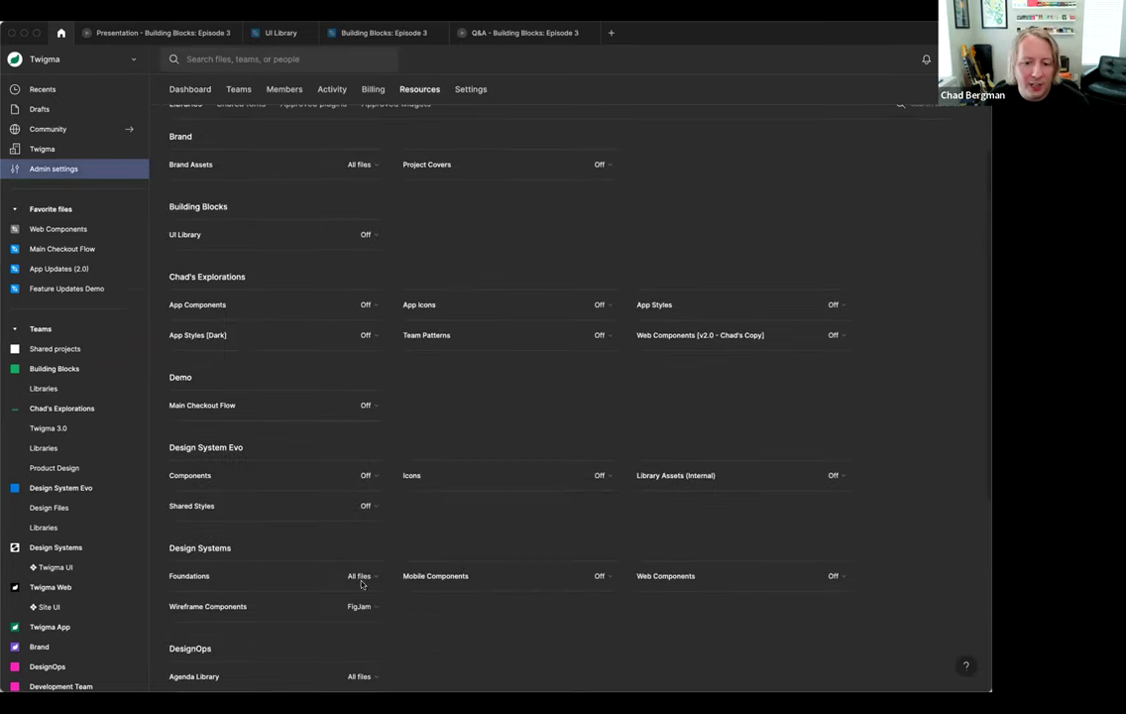
scroll(314, 244, up, 2)
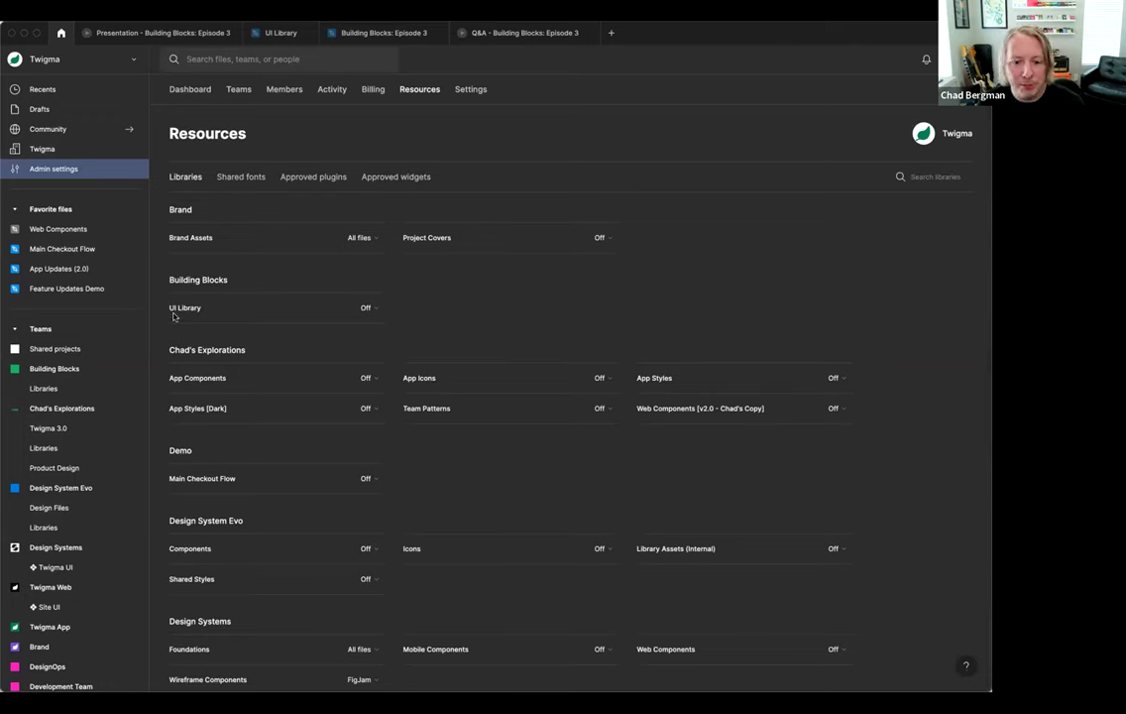
- Enable UI Library by default for Design files across the Twigma organization
click(366, 307)
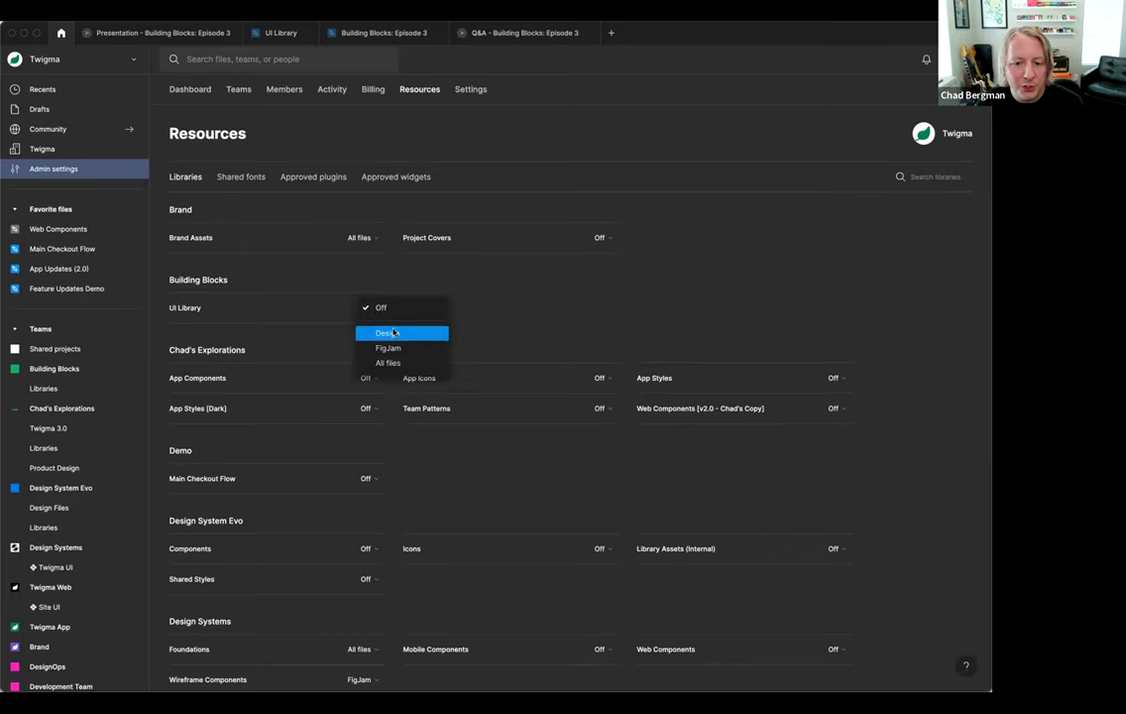
click(396, 334)
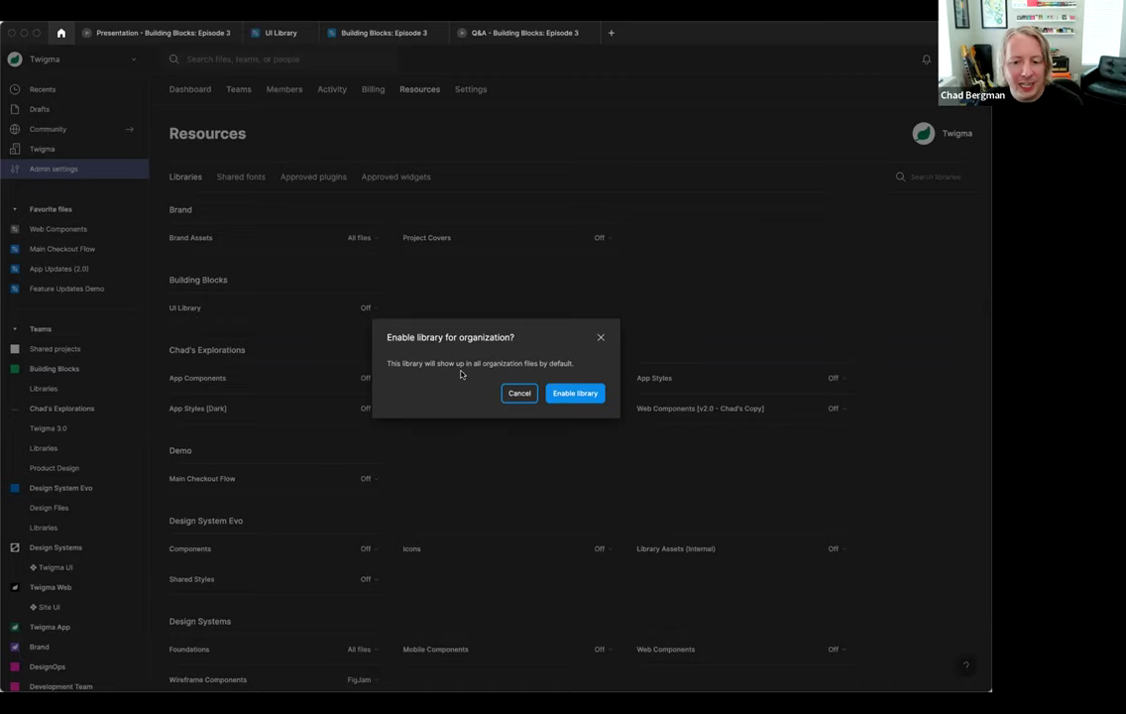
click(577, 393)
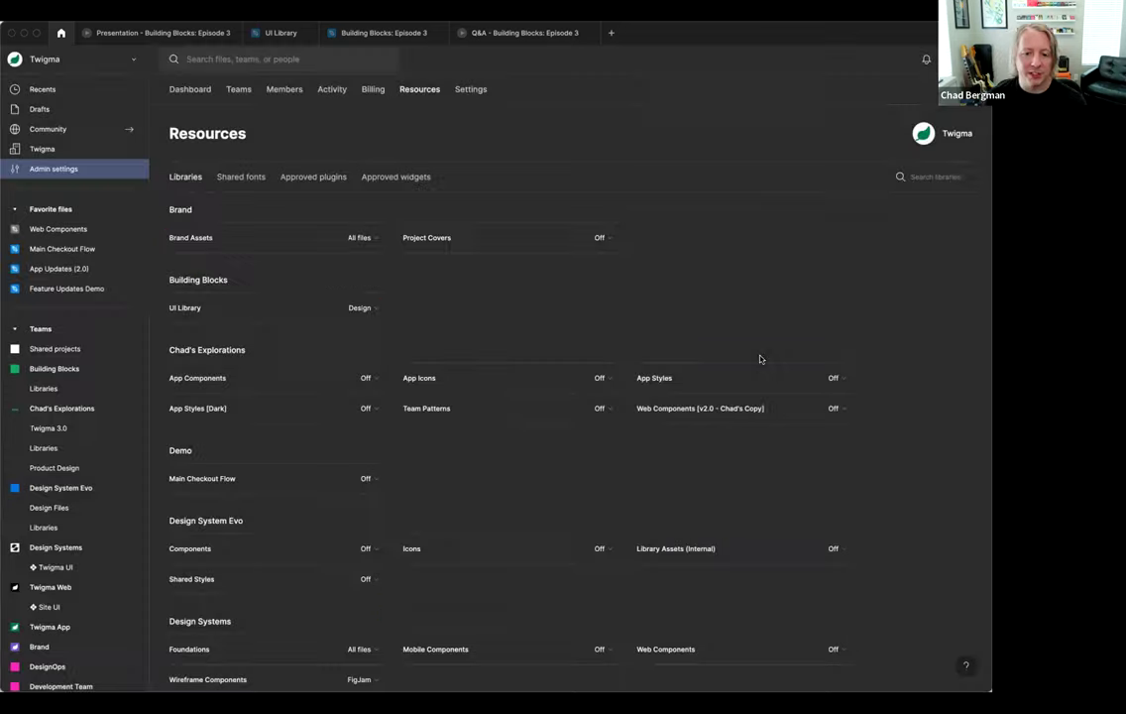
click(55, 369)
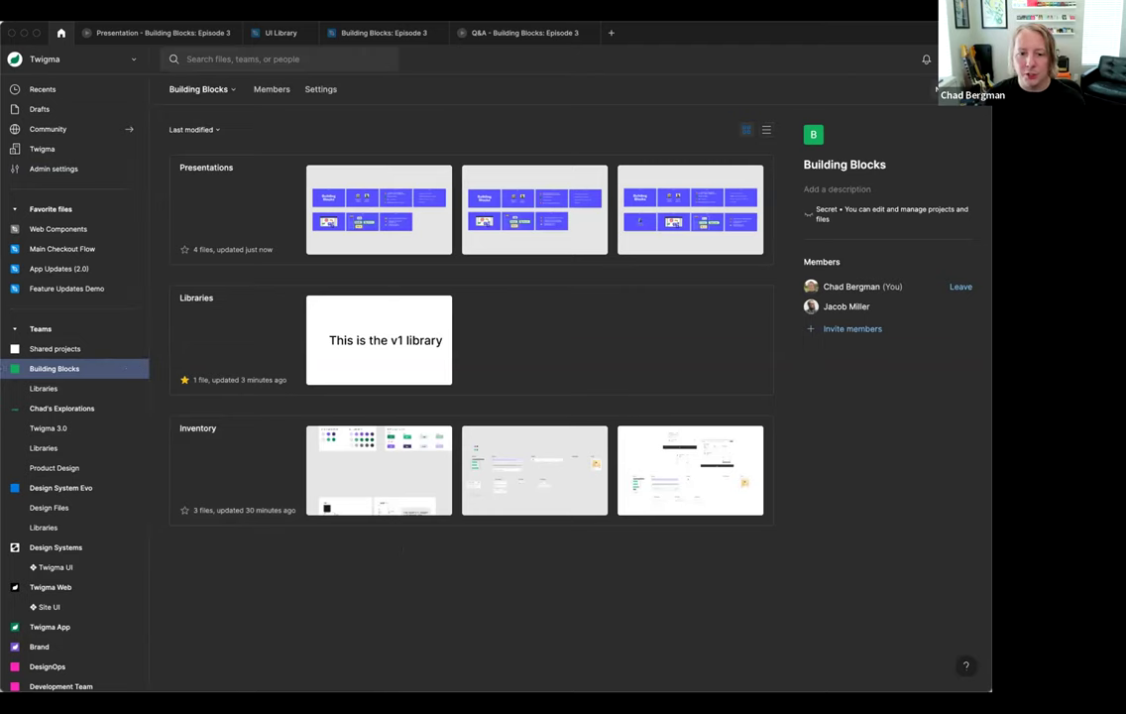
- Create the Merchandising project in Building Blocks and start a new design file in it
text(Merchandising)
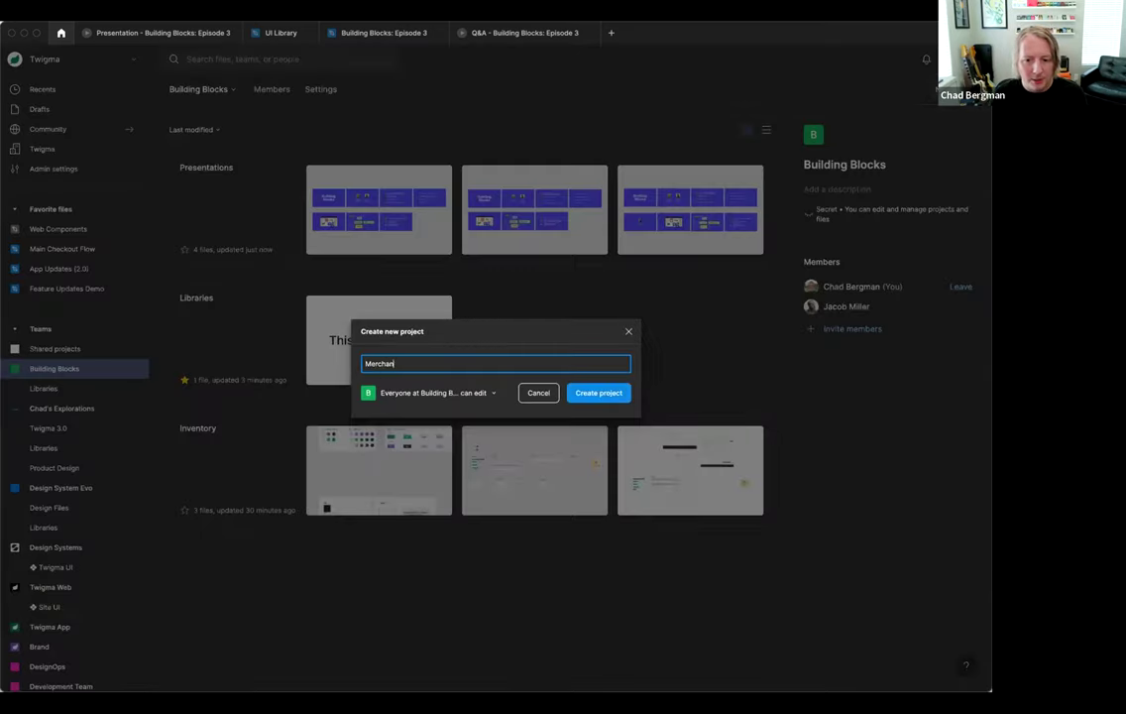
key(Return)
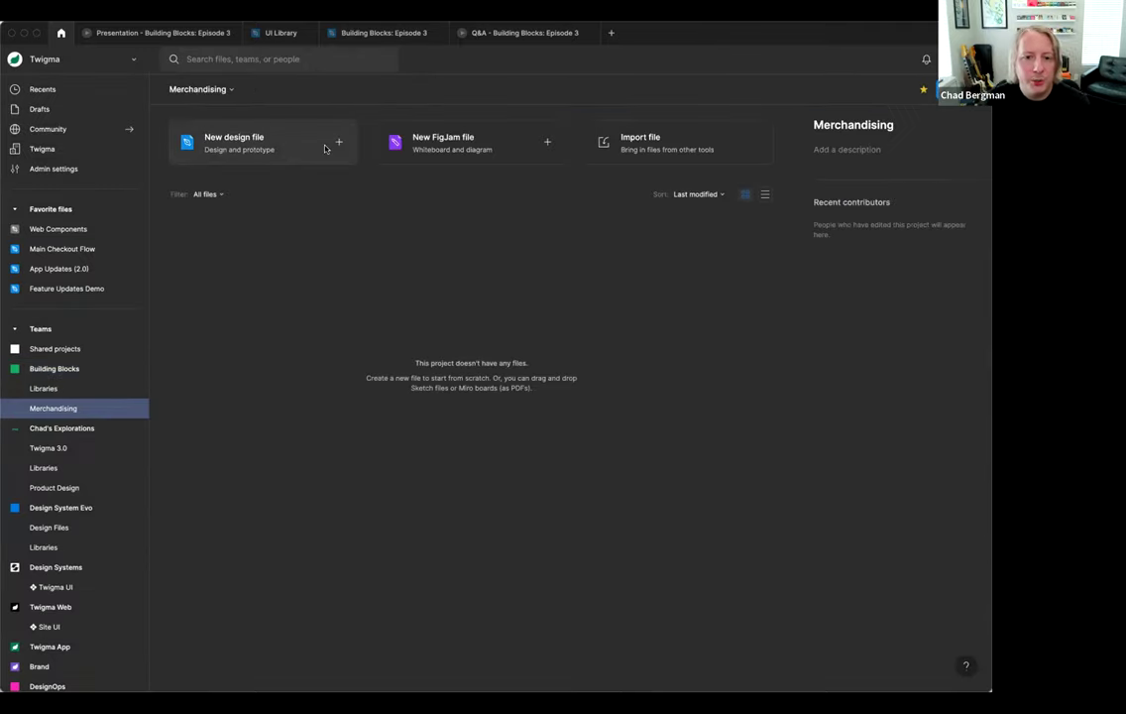
click(325, 148)
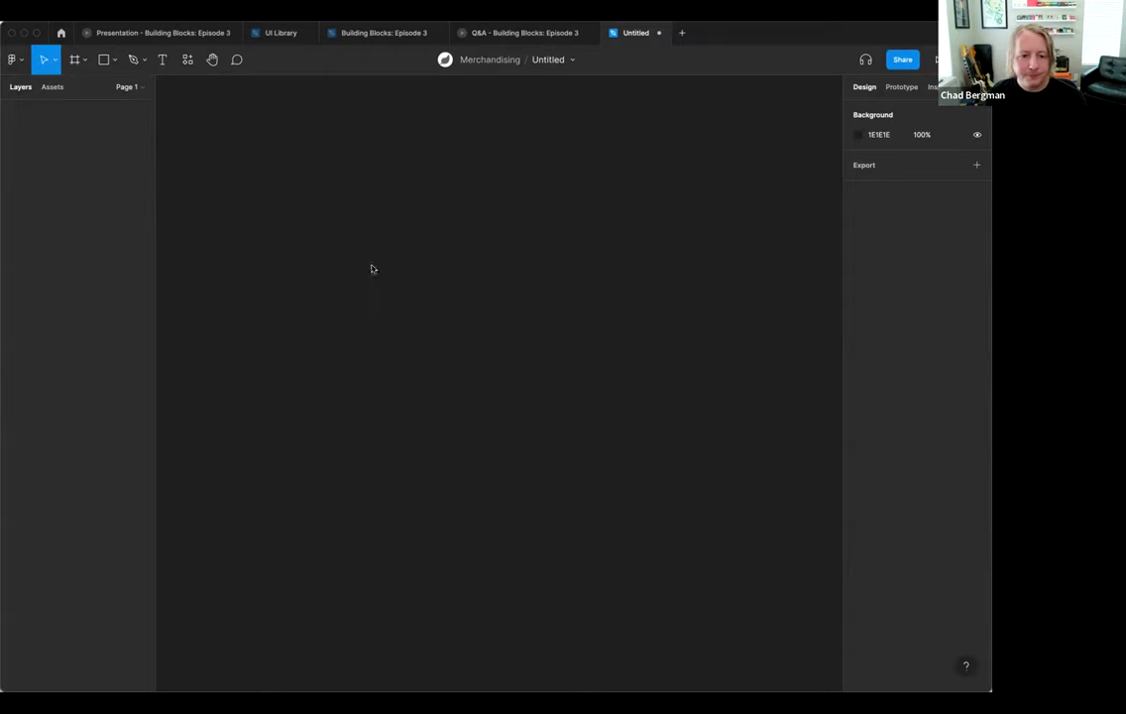
- Place UI Library Button and Checkbox instances on the canvas from the Assets panel
click(52, 86)
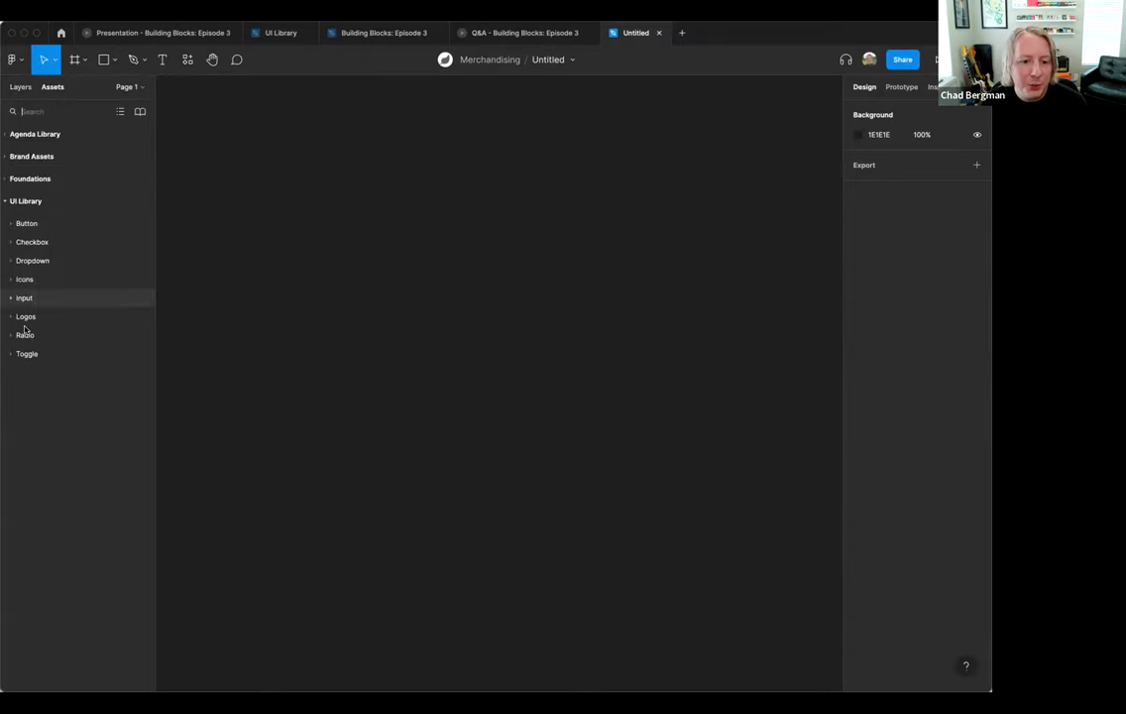
click(24, 223)
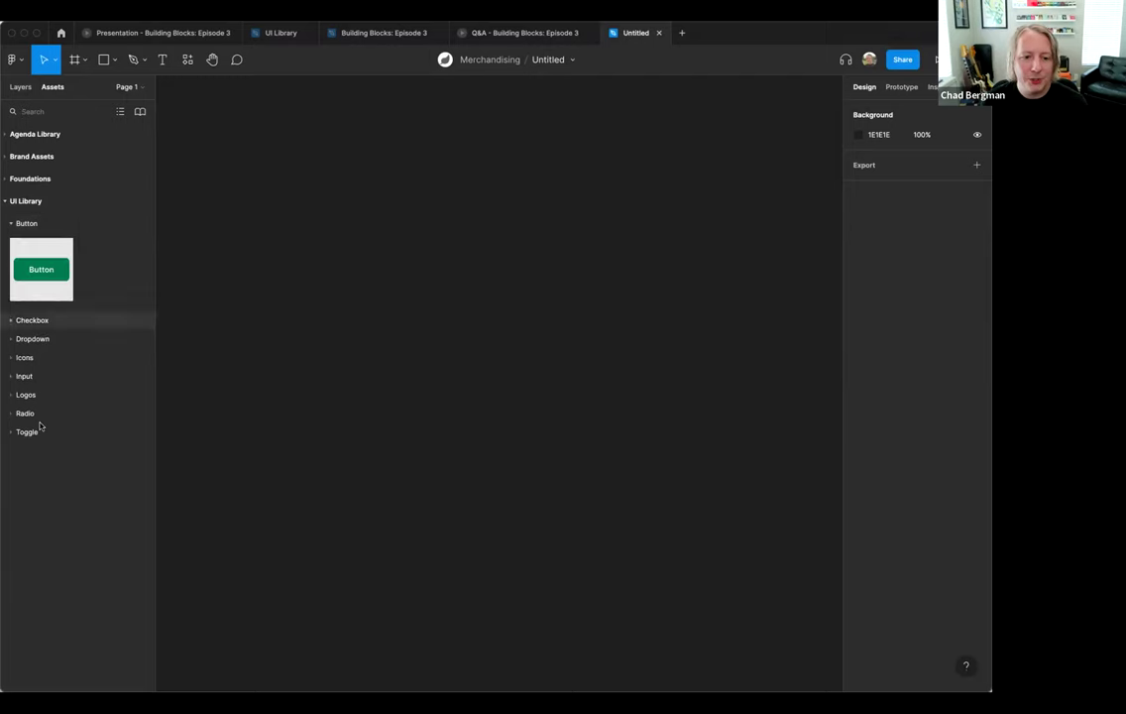
drag(40, 269, 500, 254)
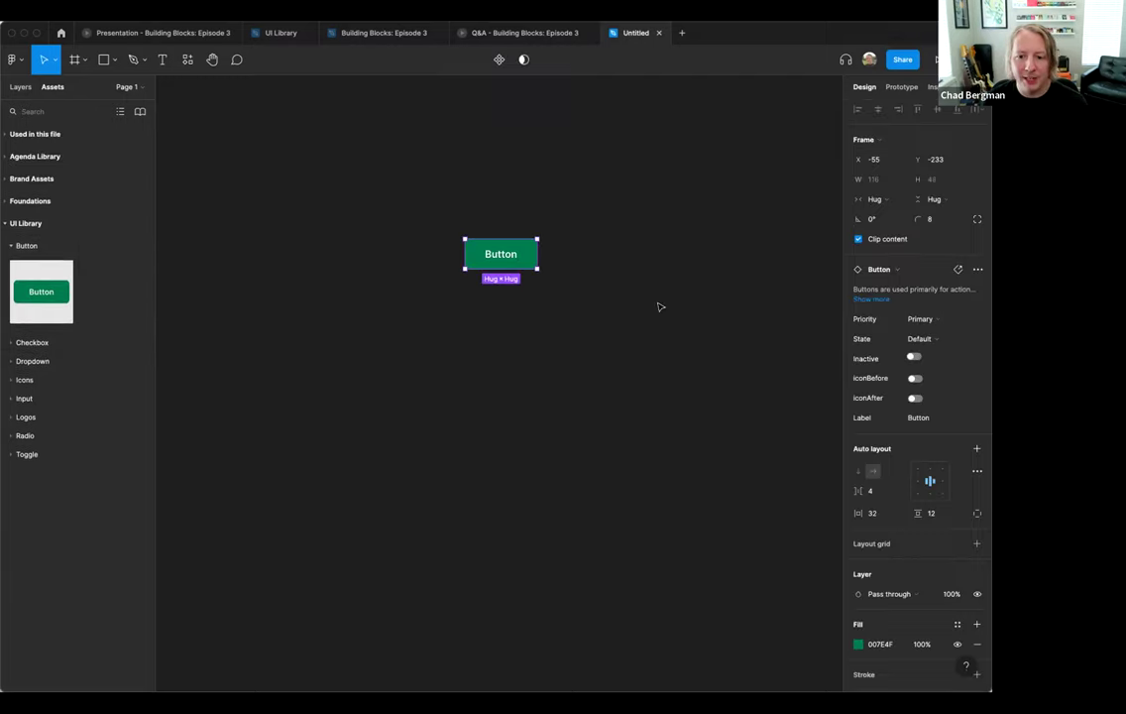
click(24, 343)
drag(58, 372, 541, 332)
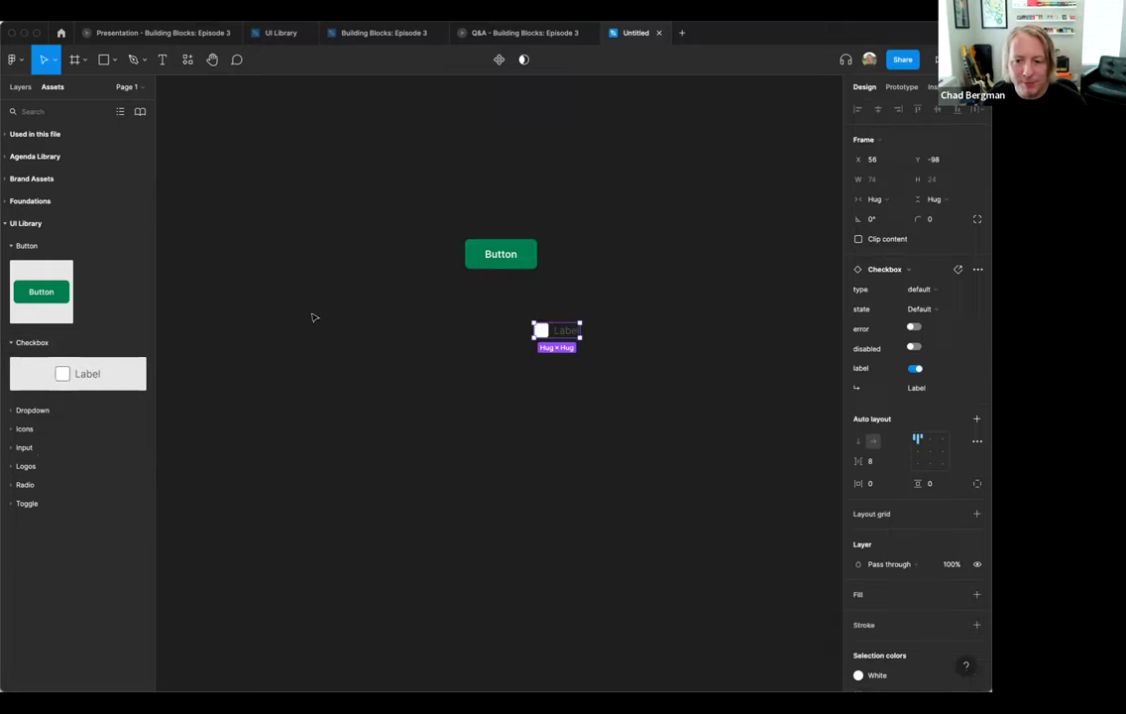
- Add the Dropdown and draw Frame 1 around the button, checkbox and dropdown
click(32, 409)
click(496, 300)
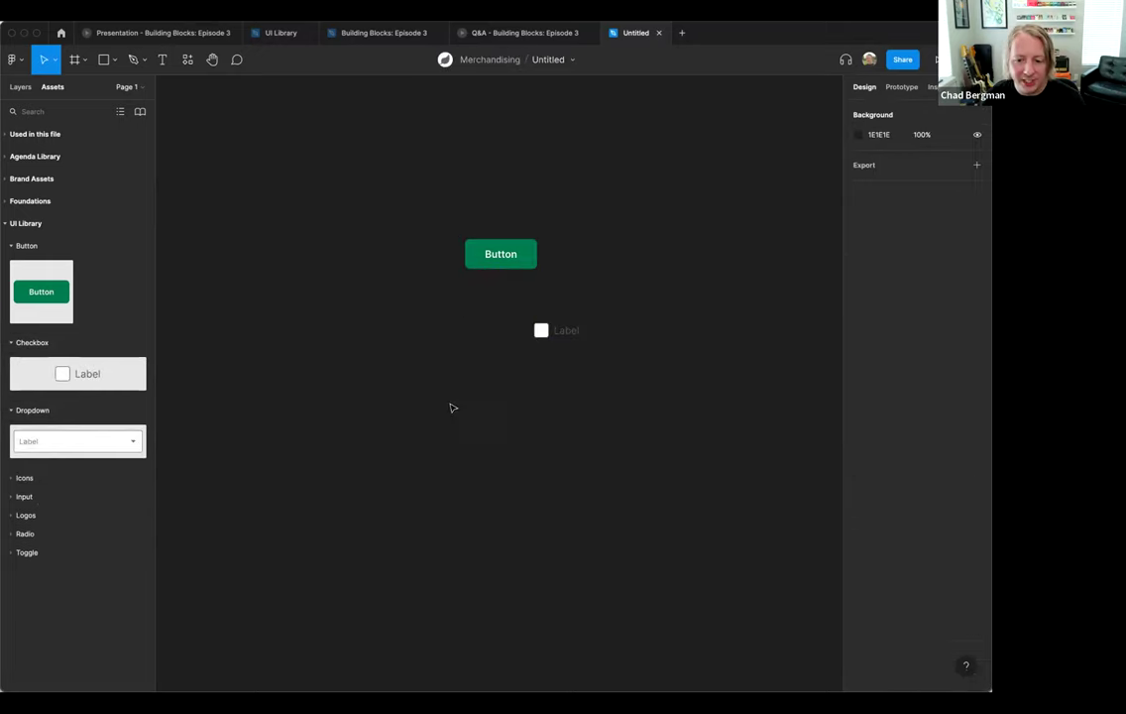
key(f)
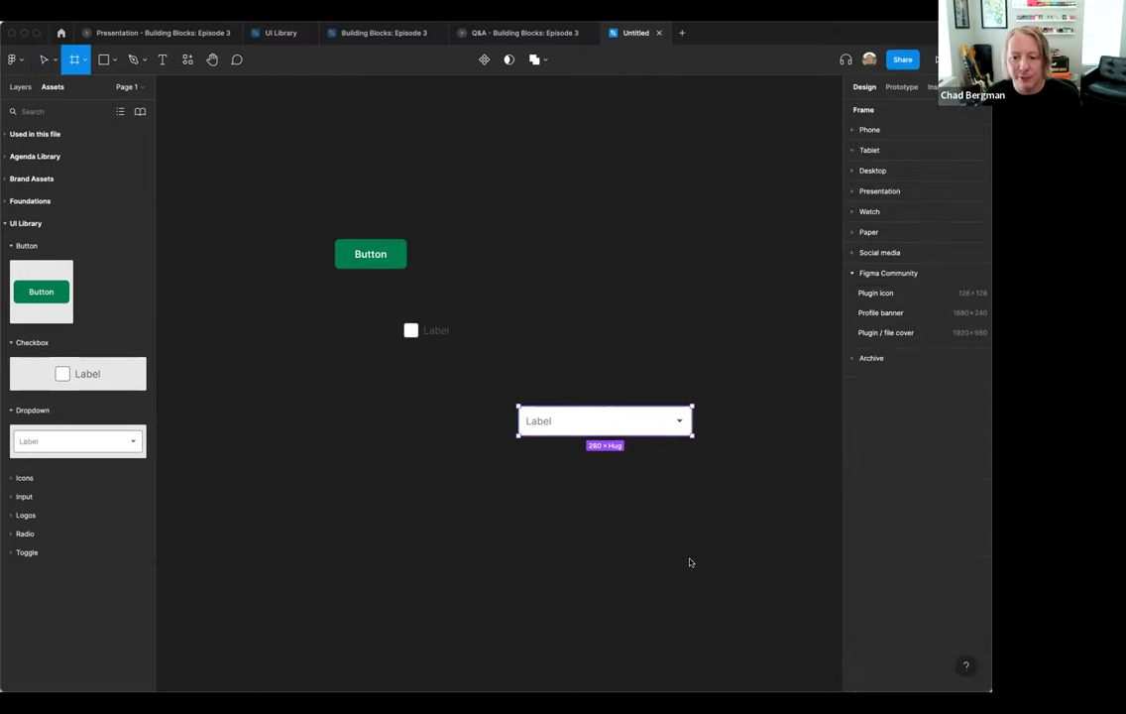
drag(784, 592, 295, 154)
click(307, 302)
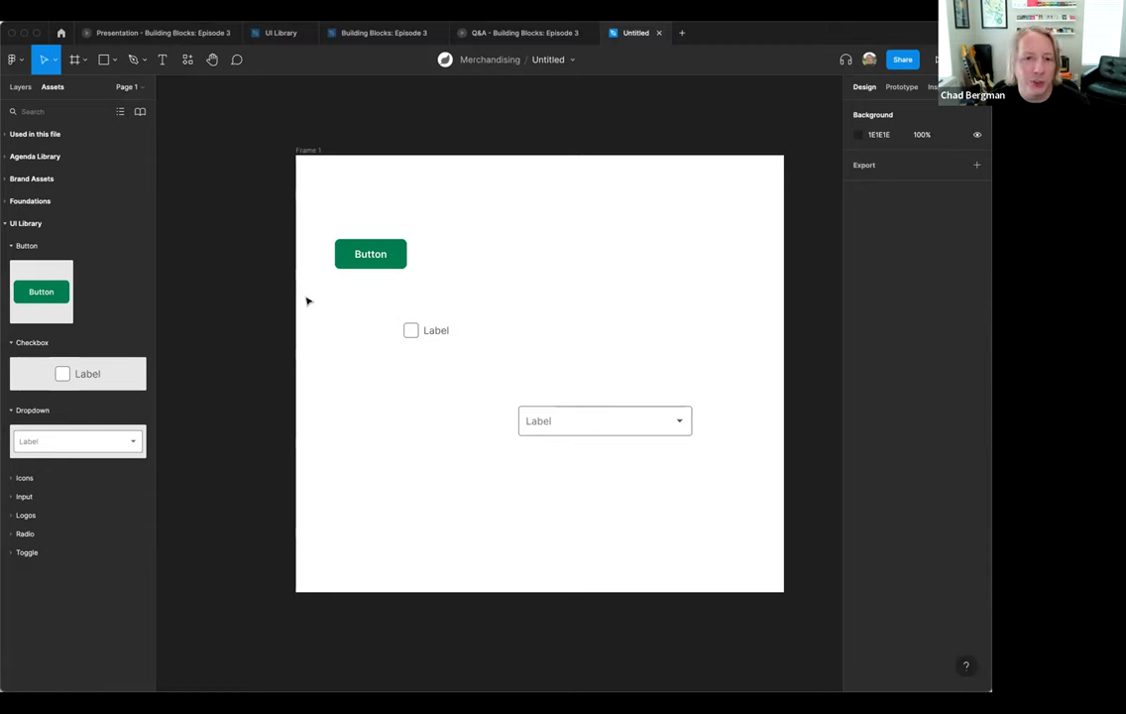
- Nudge Frame 1 slightly left, then select the Button instance inside it
drag(305, 149, 253, 149)
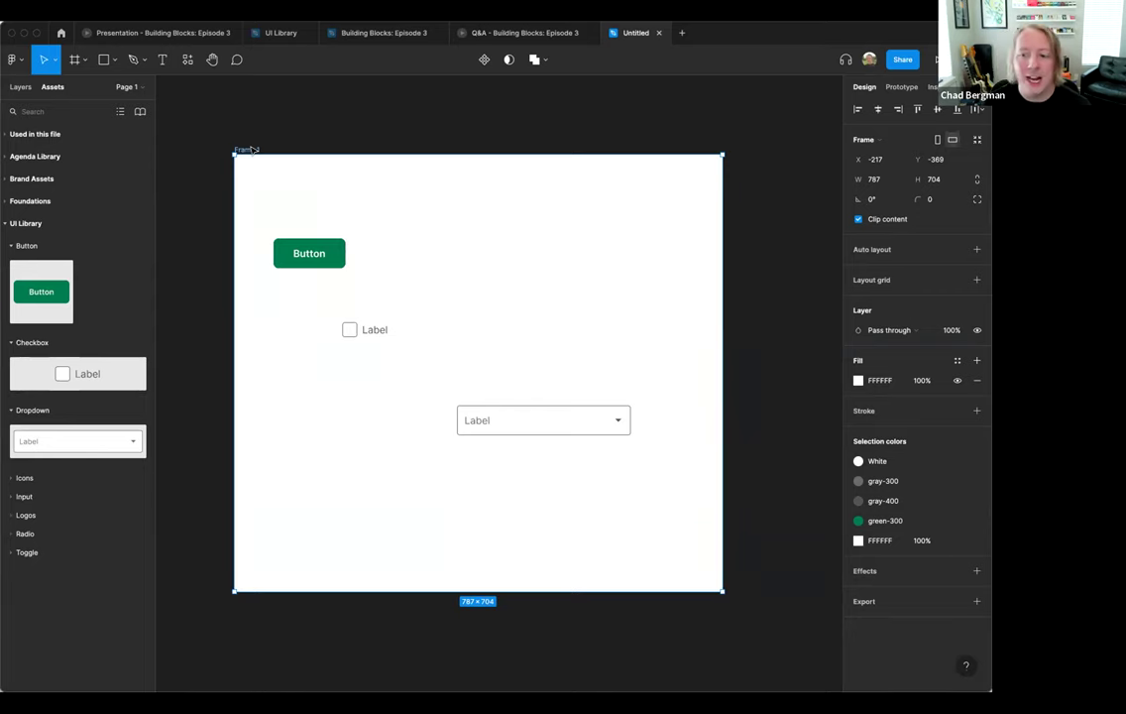
click(374, 119)
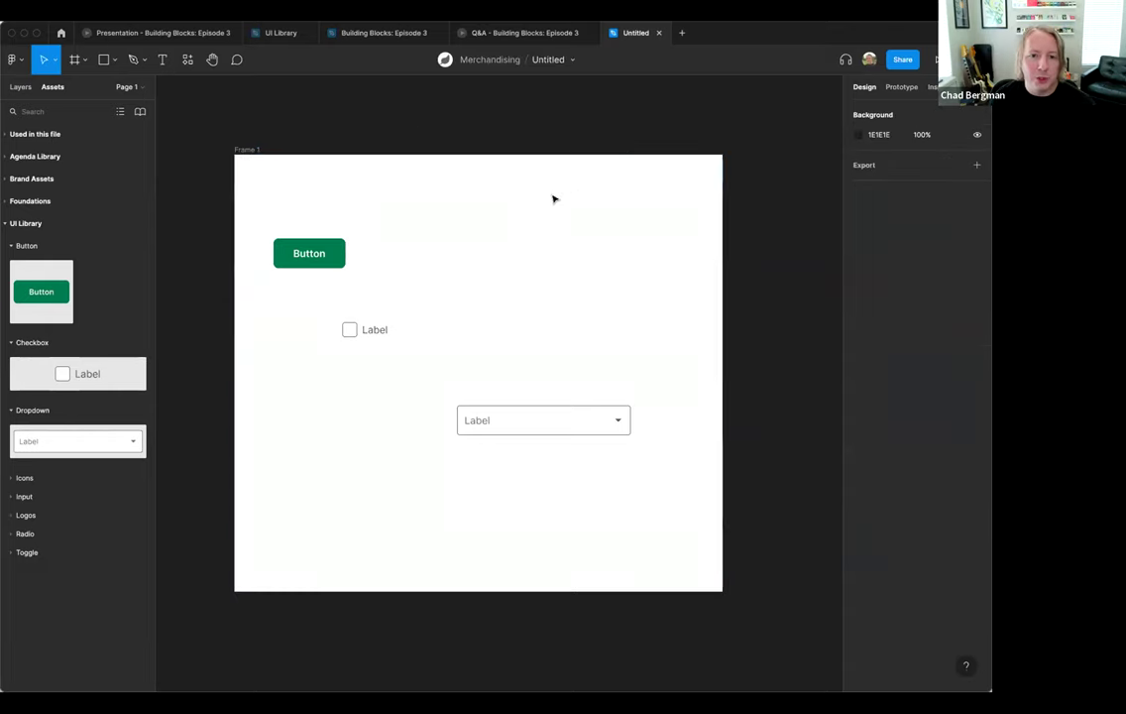
click(332, 253)
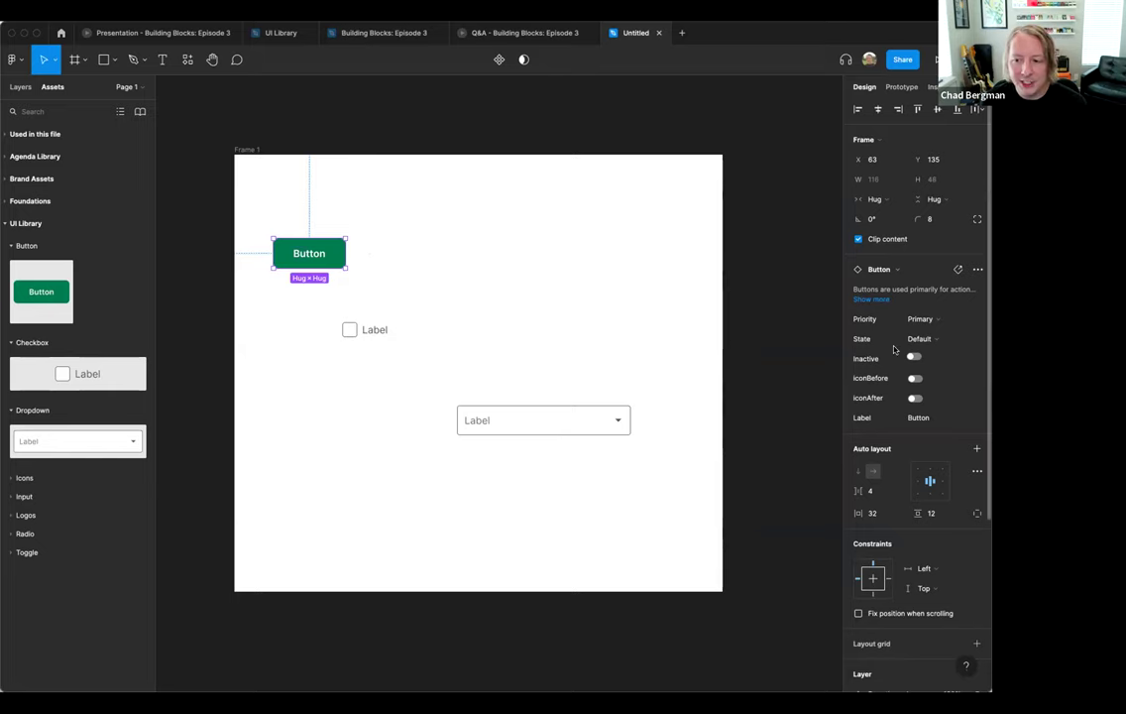
- Try Secondary priority on the button, then return it to Primary
click(921, 319)
click(930, 331)
click(926, 319)
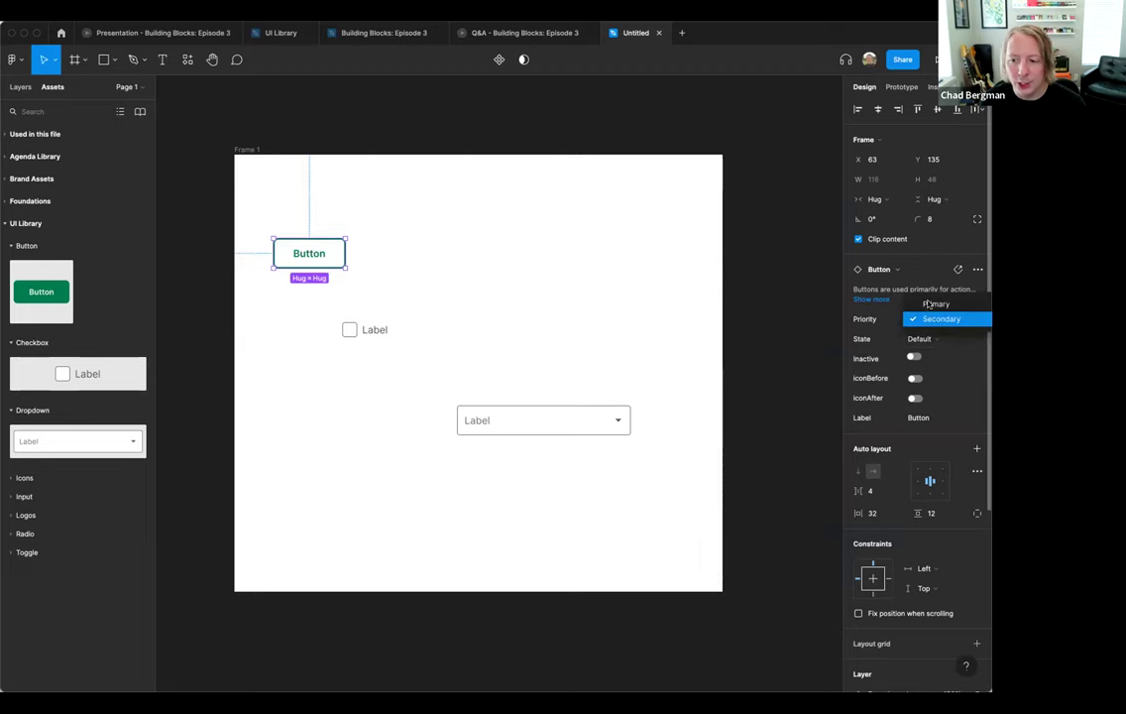
click(922, 304)
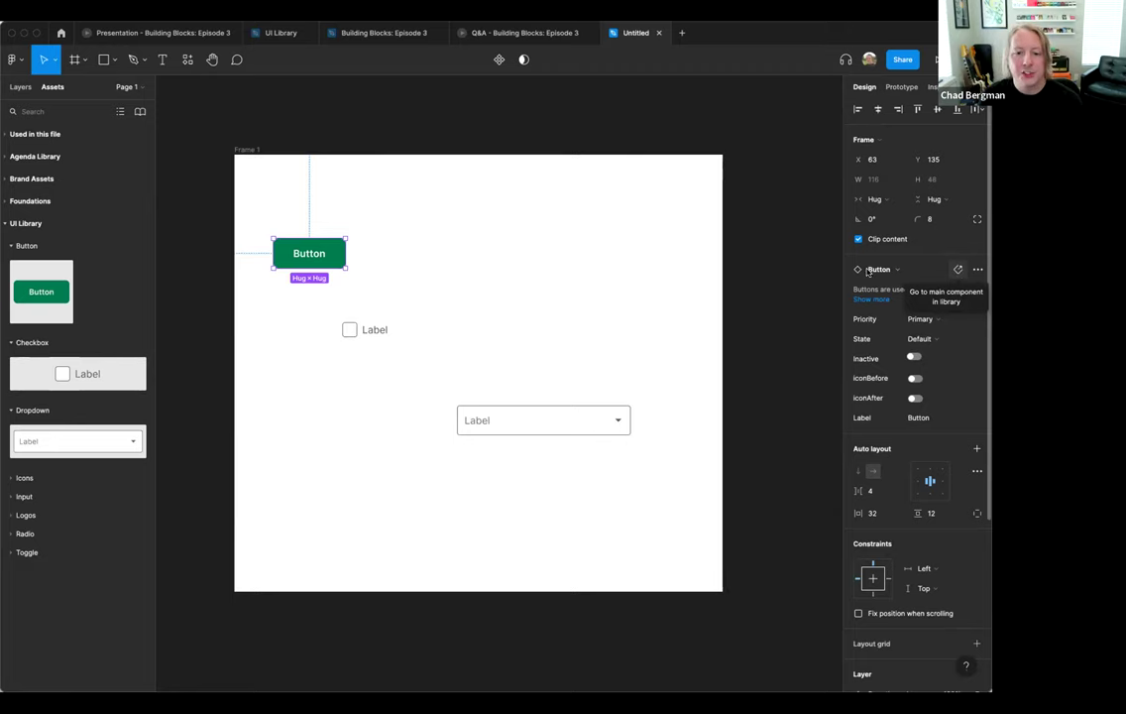
click(382, 226)
click(336, 247)
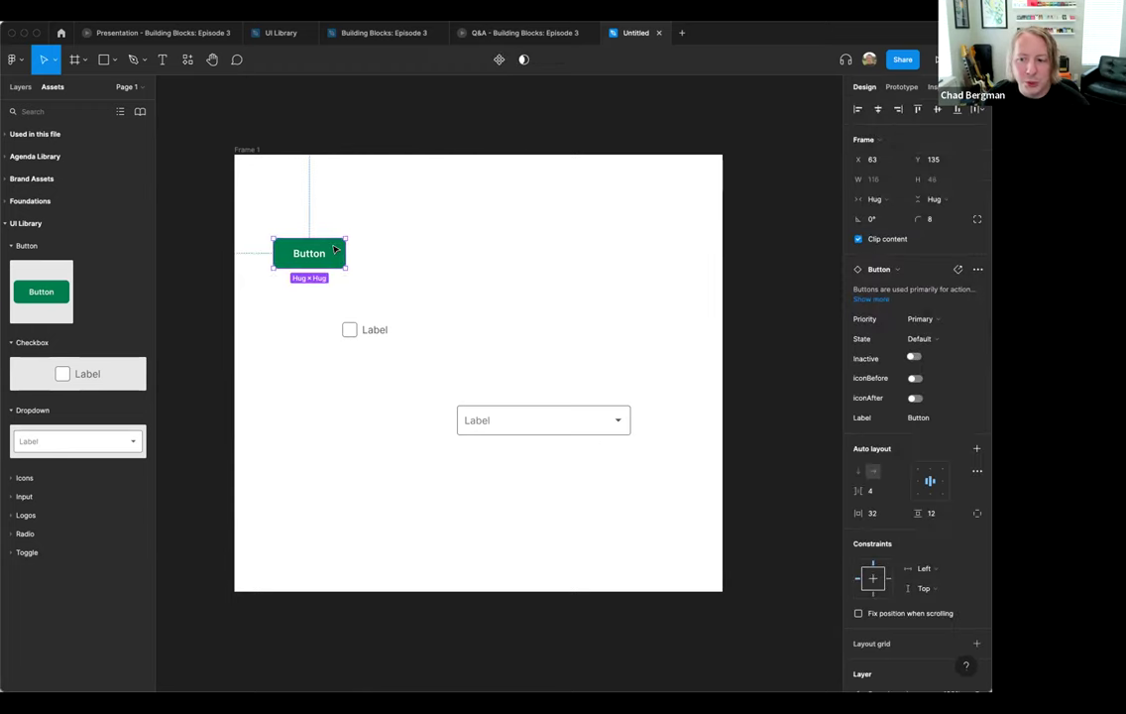
- Give the Button instance a 360 corner radius for a pill shape
click(939, 222)
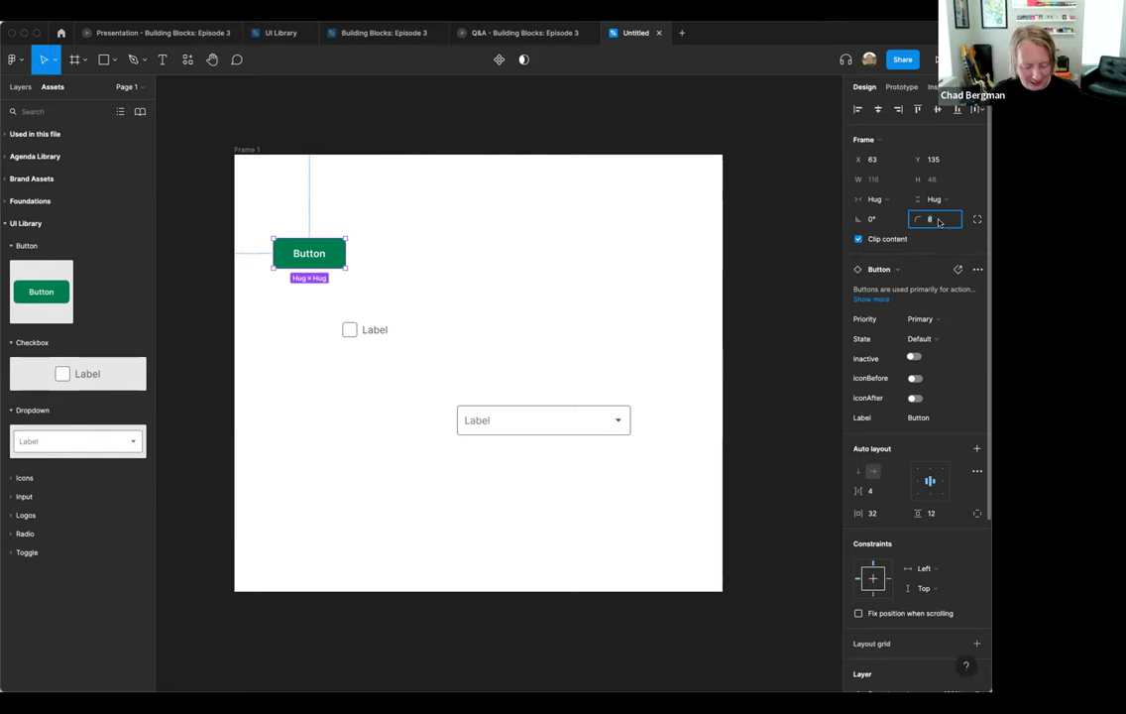
text(360)
key(Return)
click(575, 299)
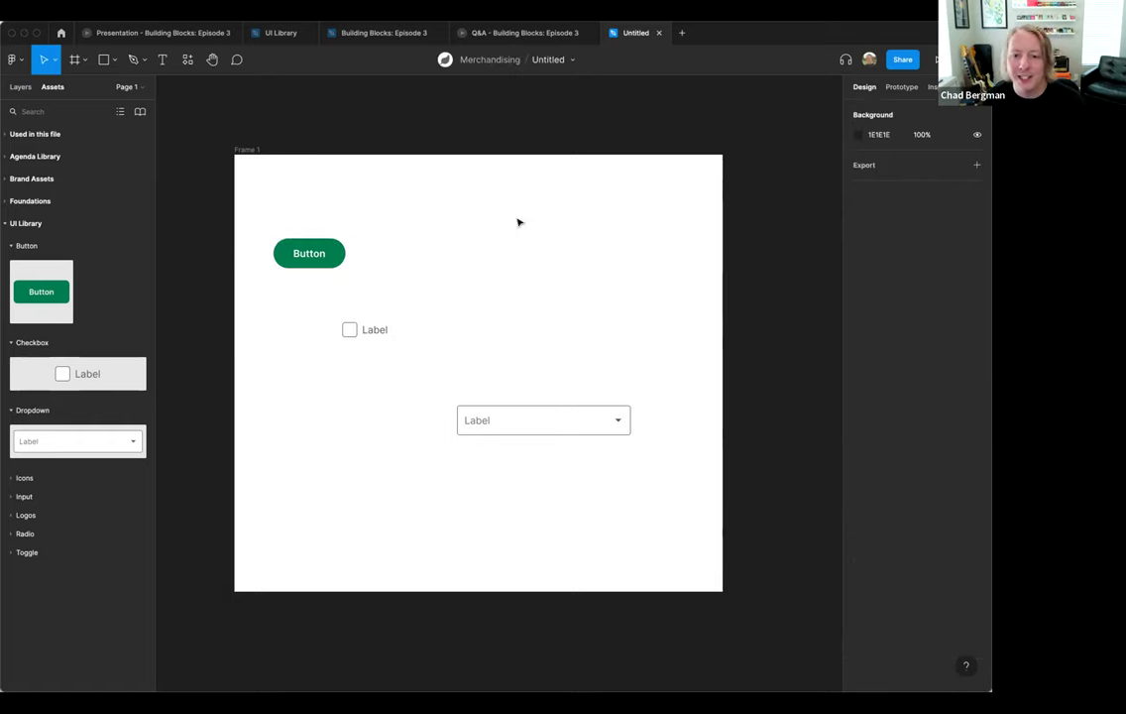
- Comment "Shouldn't these be pill shaped" on the Button component set, tagging a teammate
click(295, 250)
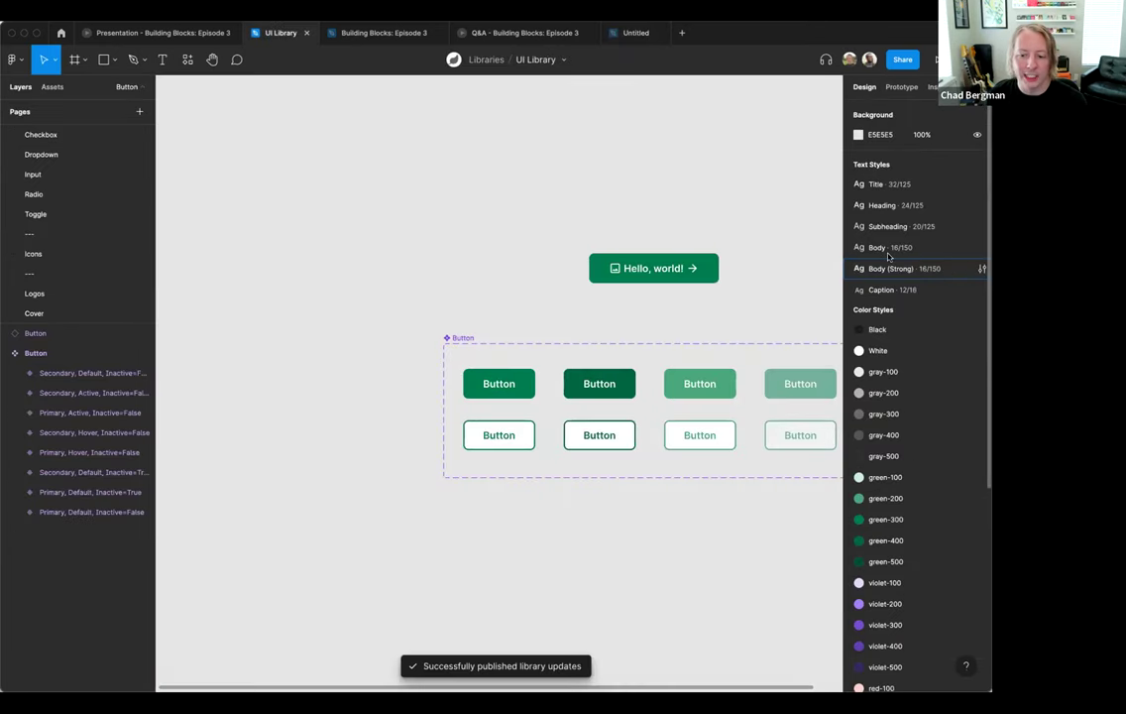
scroll(756, 244, right, 5)
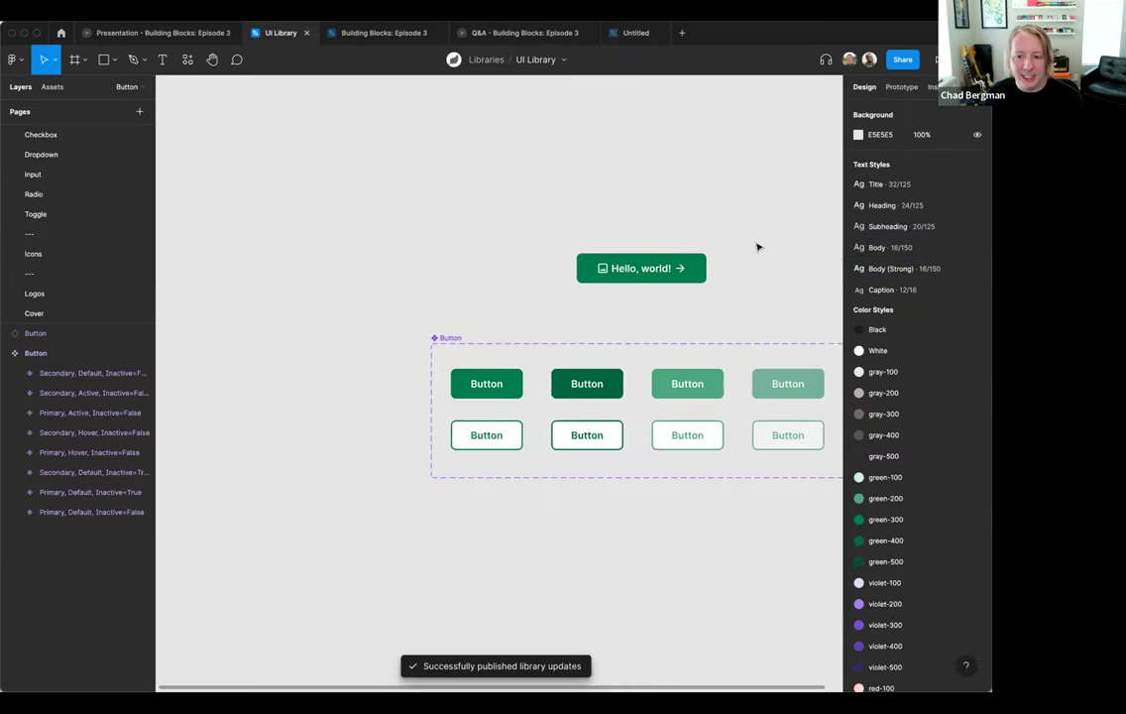
key(c)
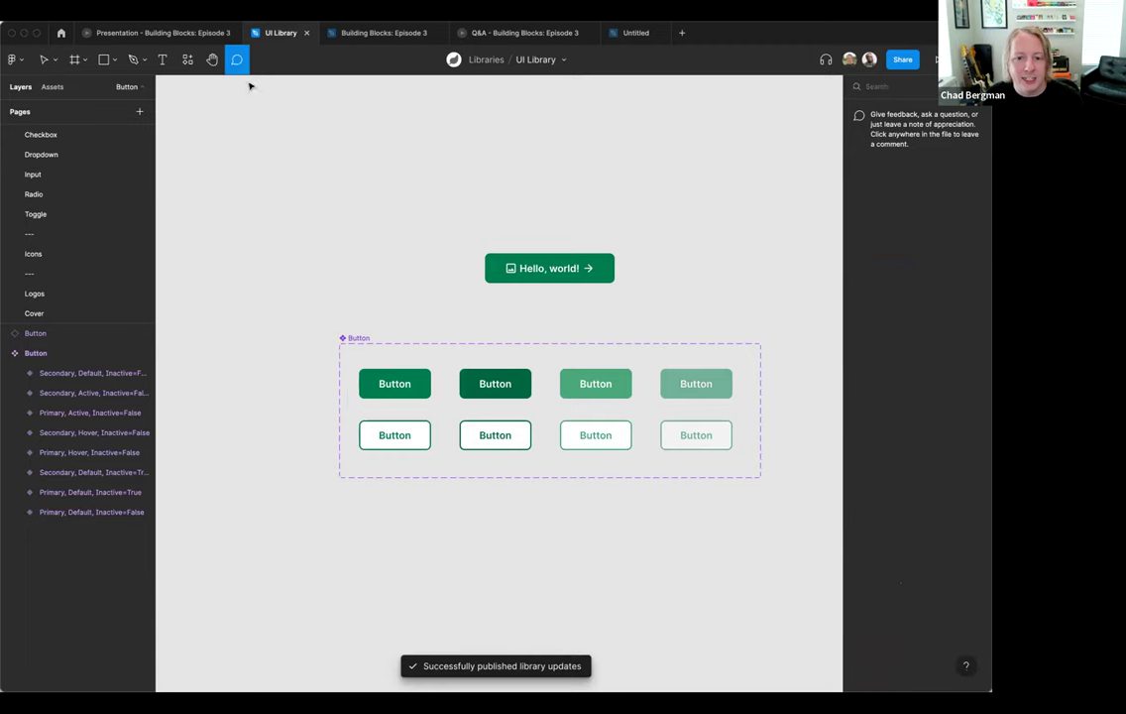
click(357, 349)
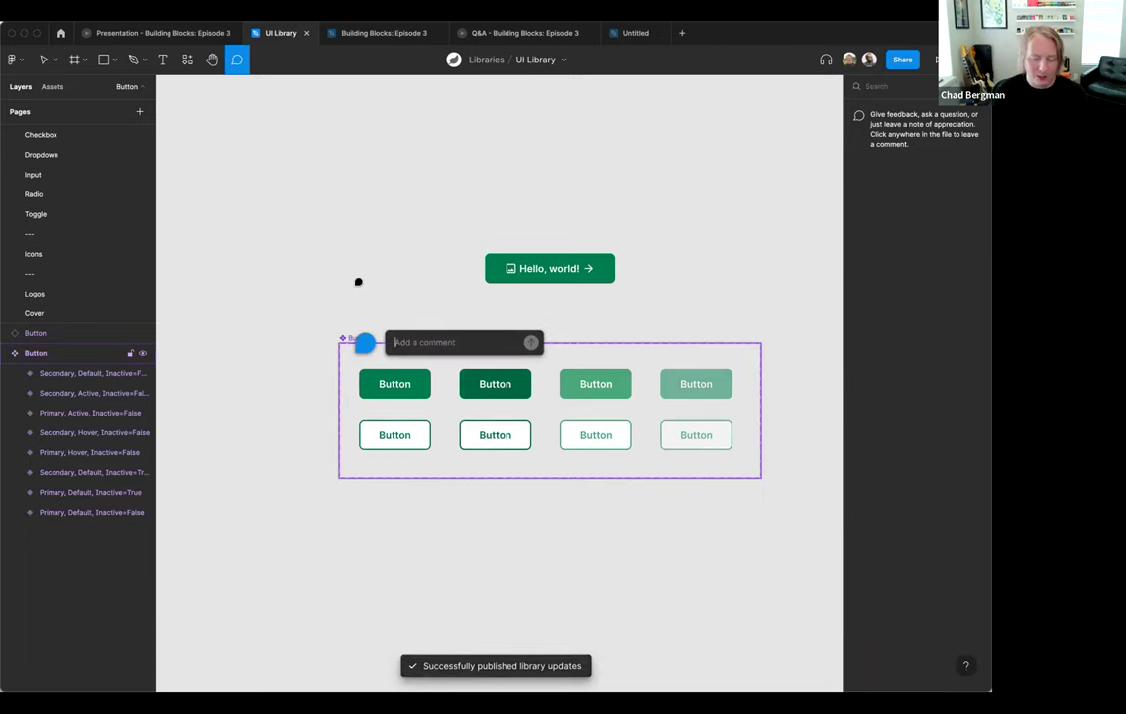
text(Shouldn't these)
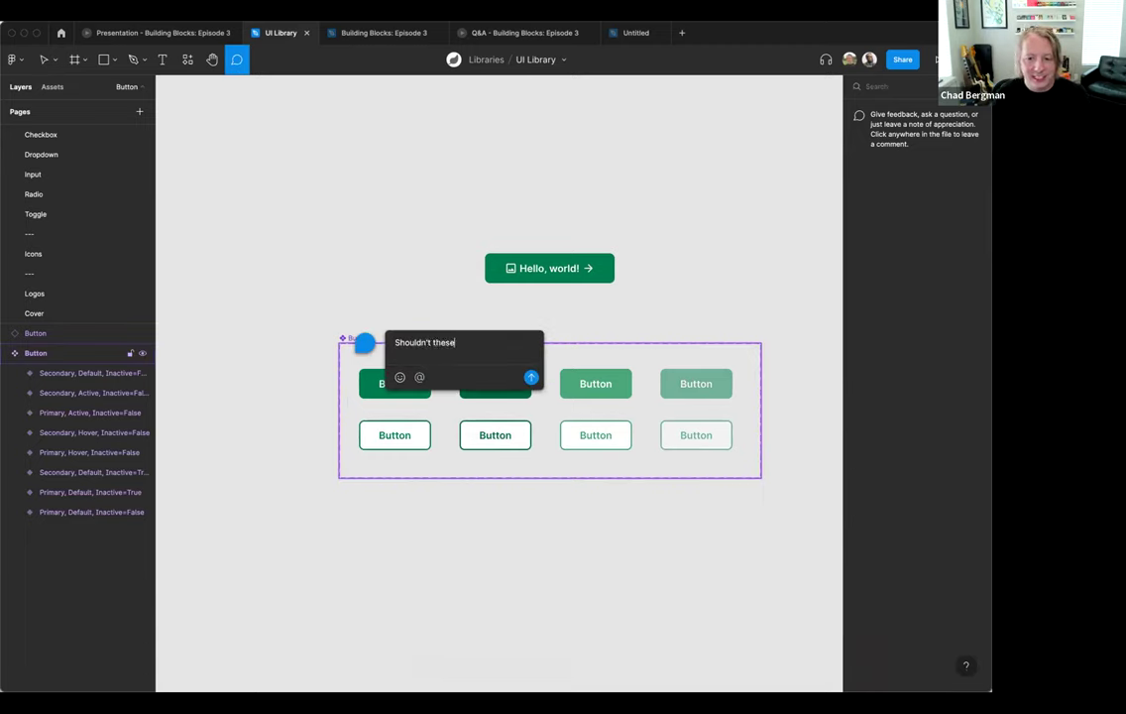
text( be plll sha)
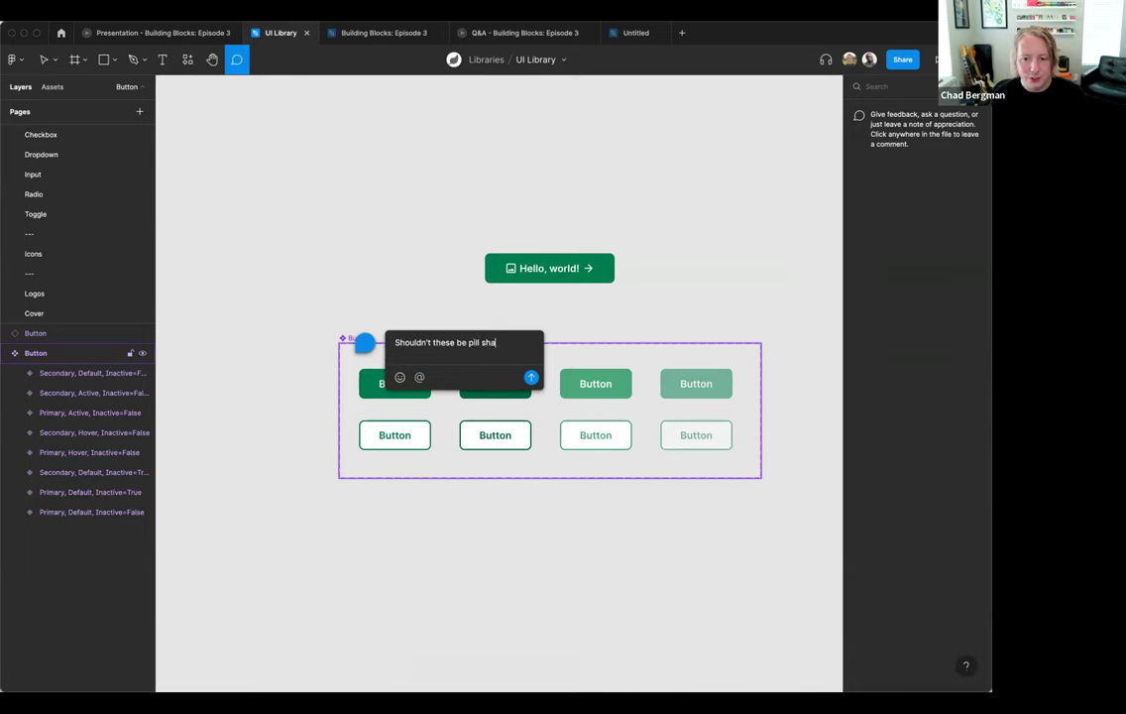
text(ped @jac)
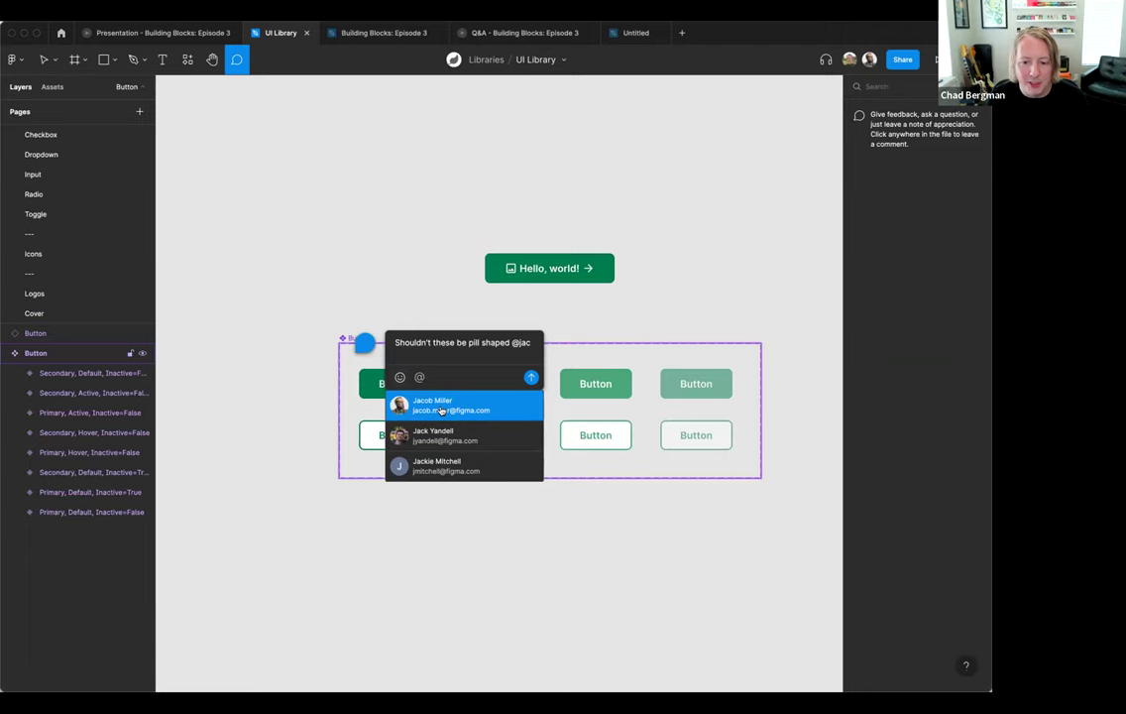
click(441, 402)
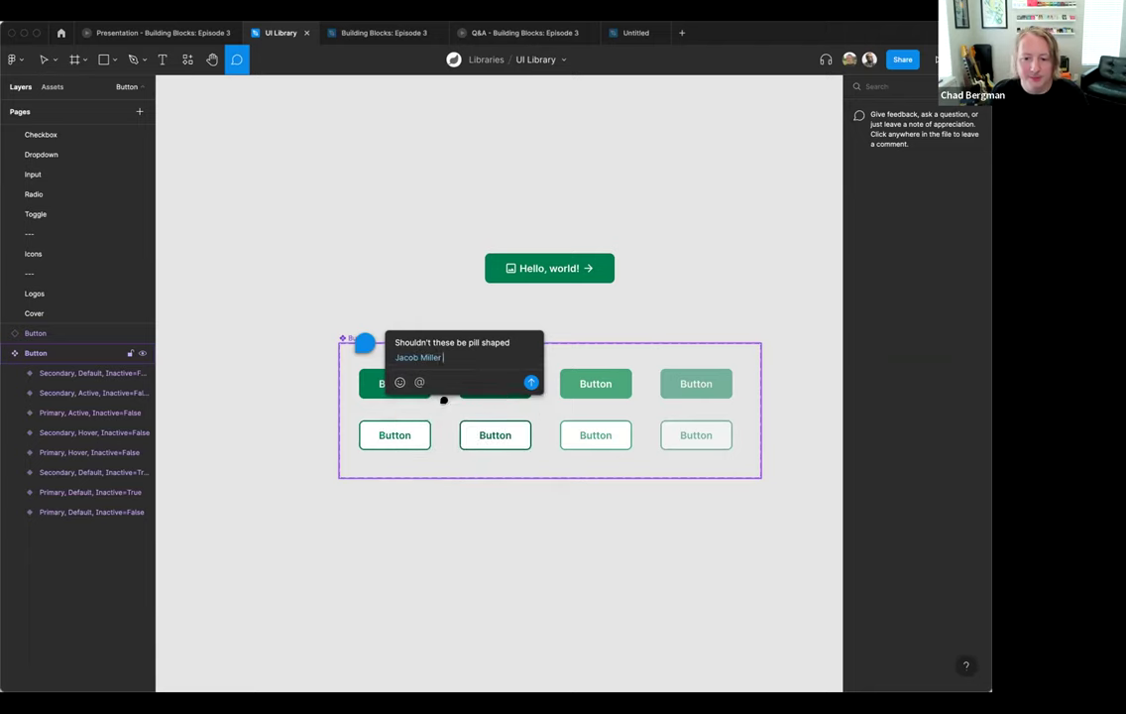
click(533, 383)
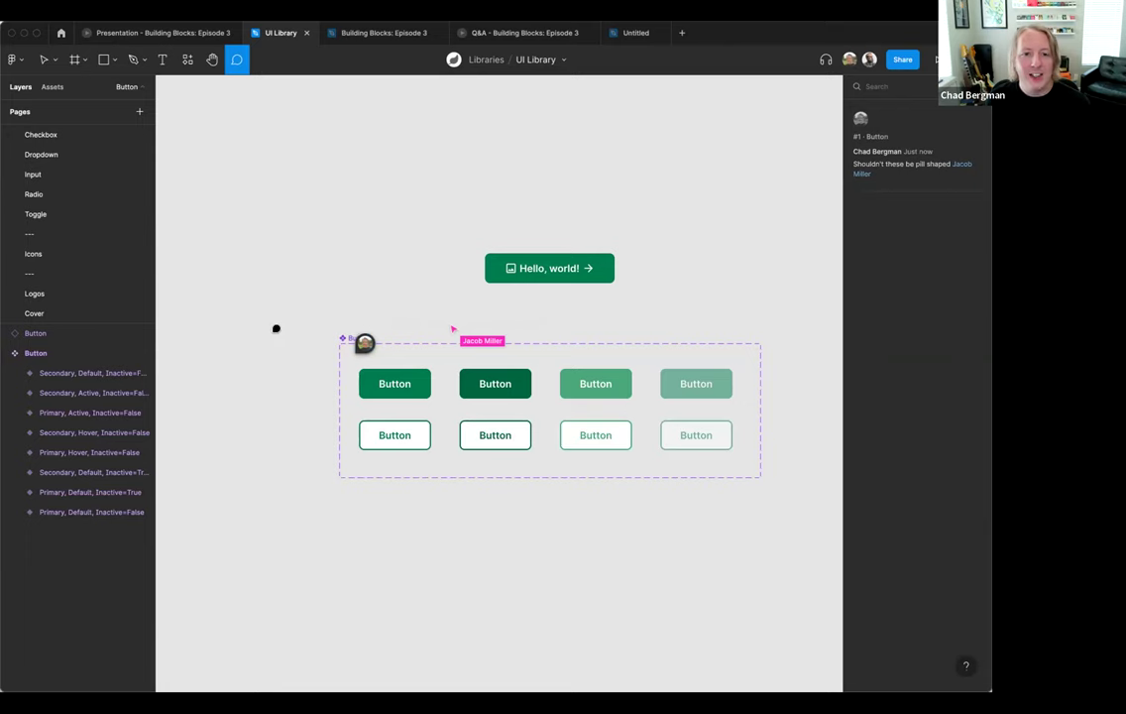
key(Escape)
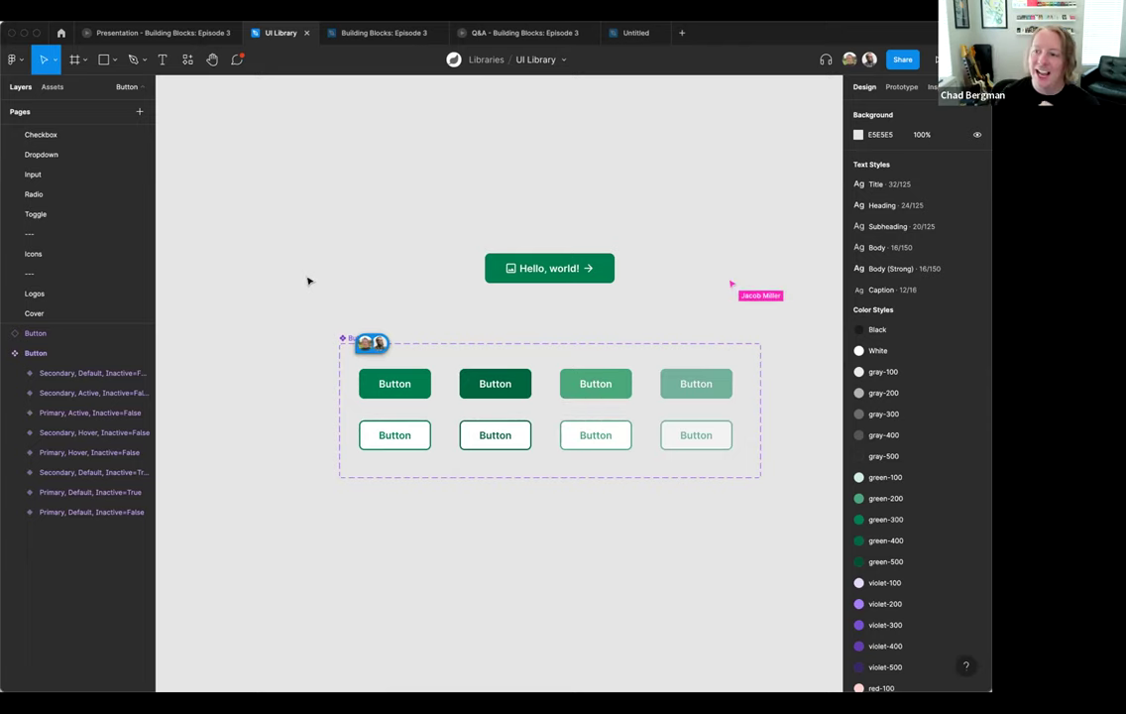
scroll(431, 277, down, 1)
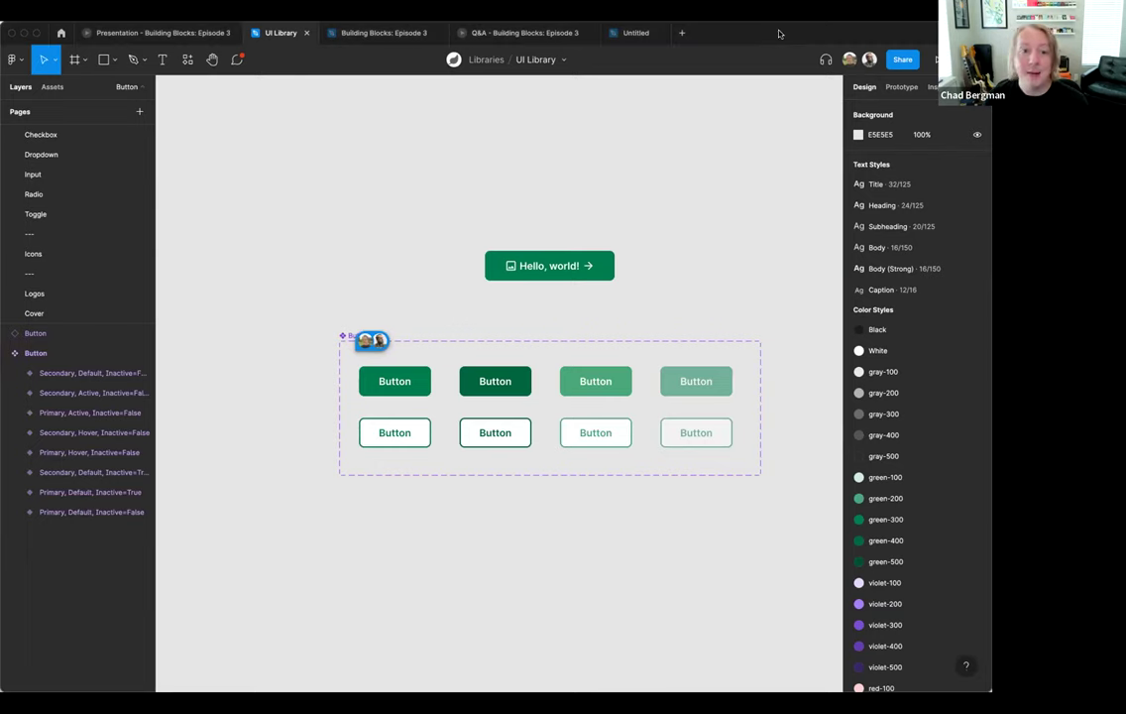
- Show the Q&A - Building Blocks: Episode 3 prototype and advance to the two-question slide
click(529, 32)
key(Right)
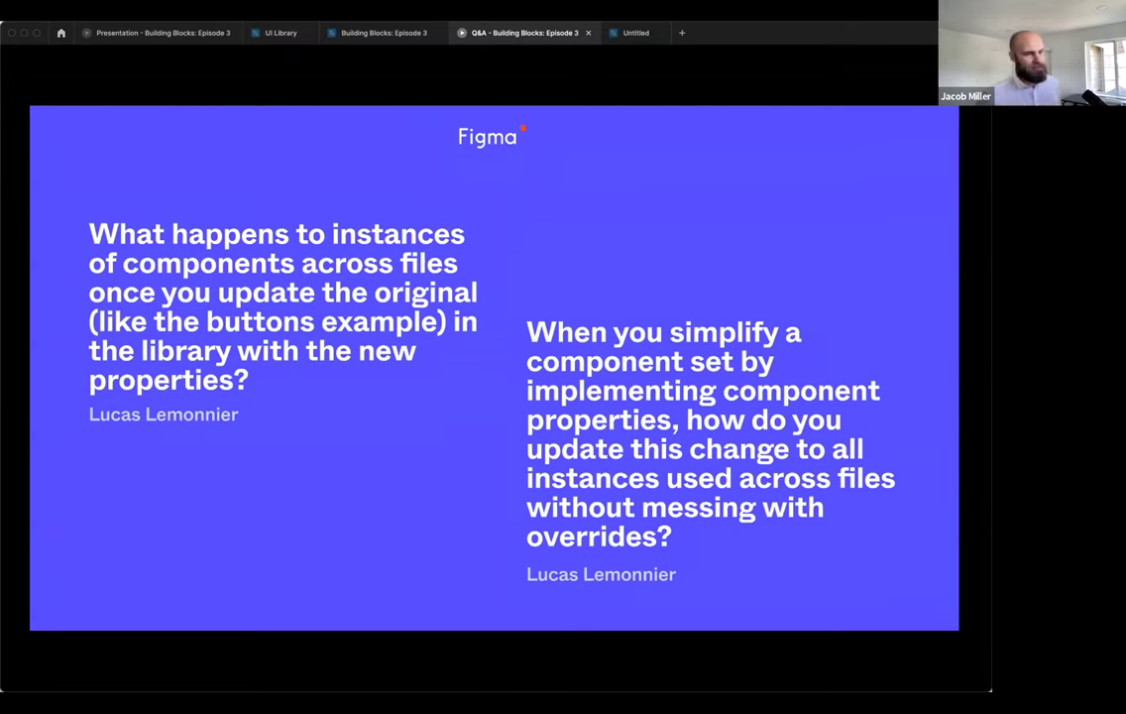
mouse_move(598, 98)
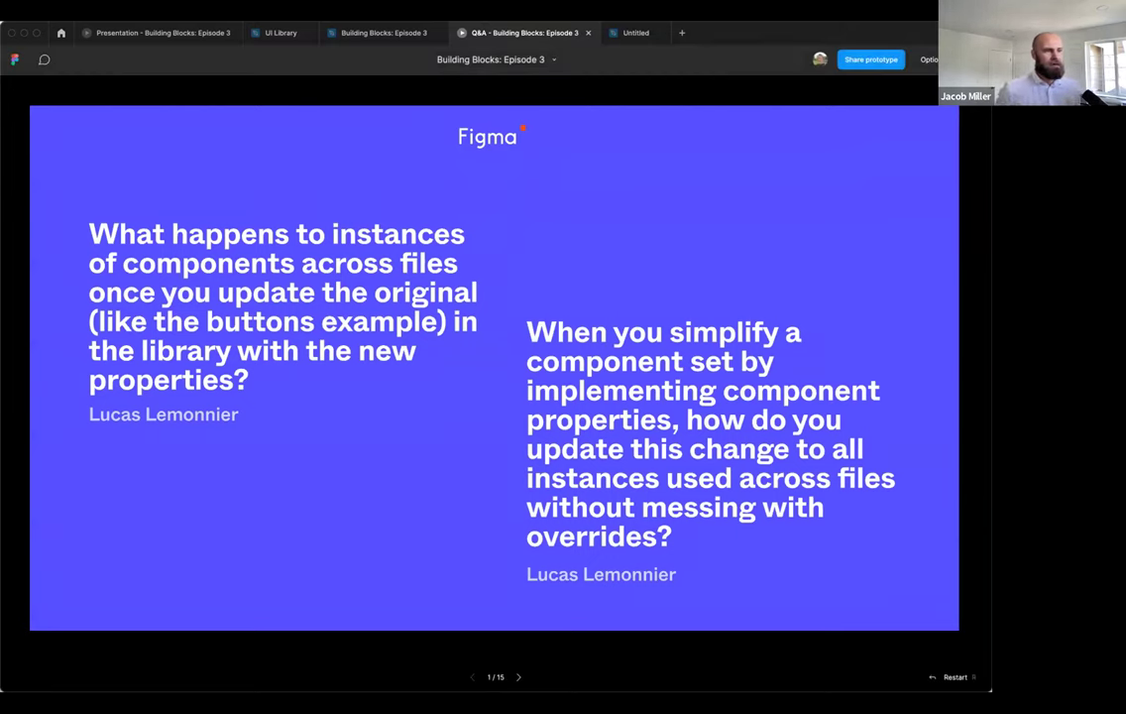